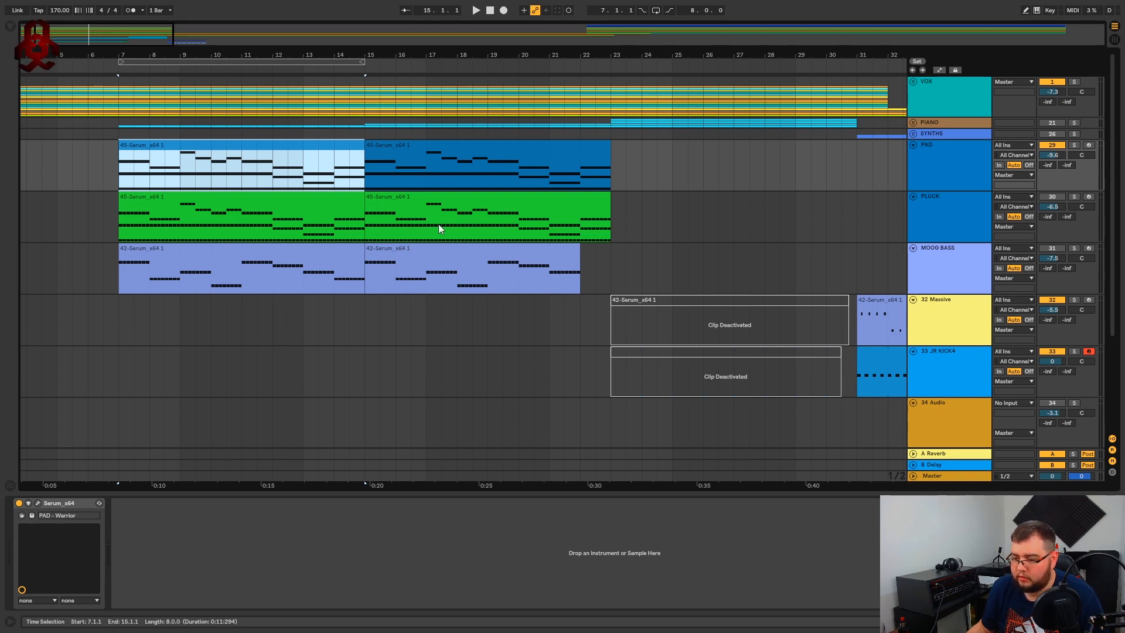
Select the first clip on the PAD track at bar 7 and play the arrangement from its start.
left_click(932, 161)
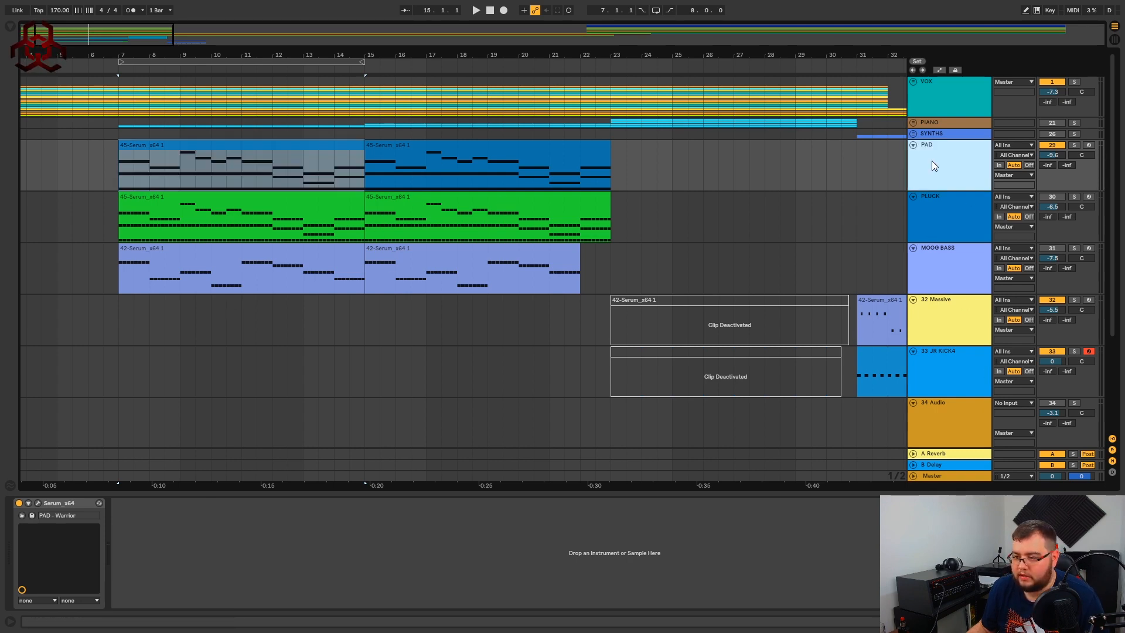
left_click(948, 95)
left_click(961, 182)
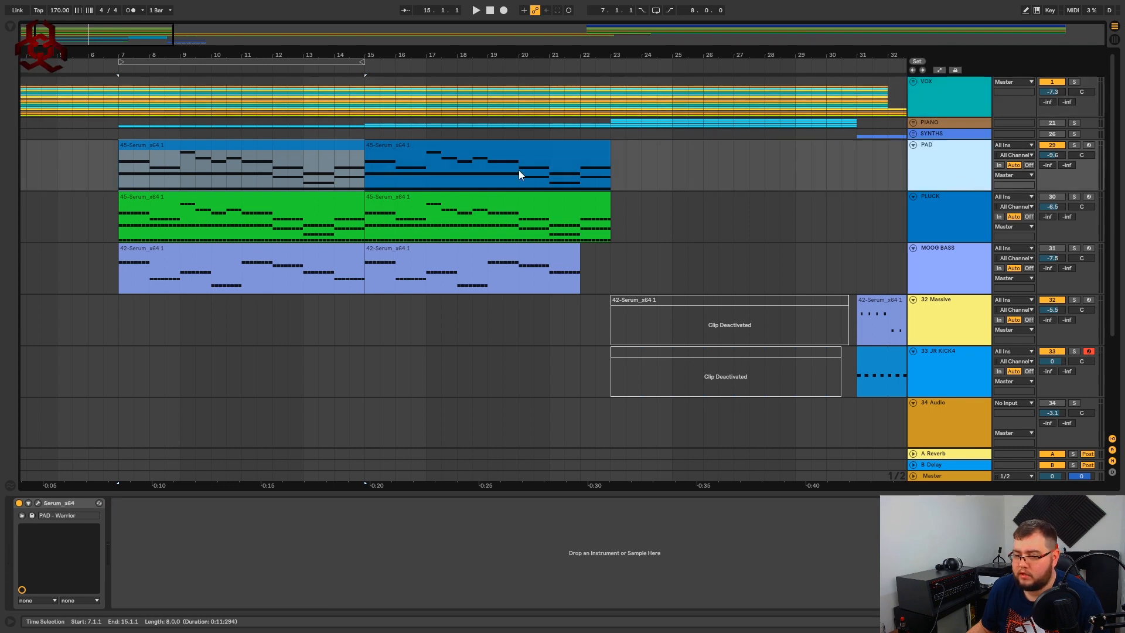
left_click(236, 180)
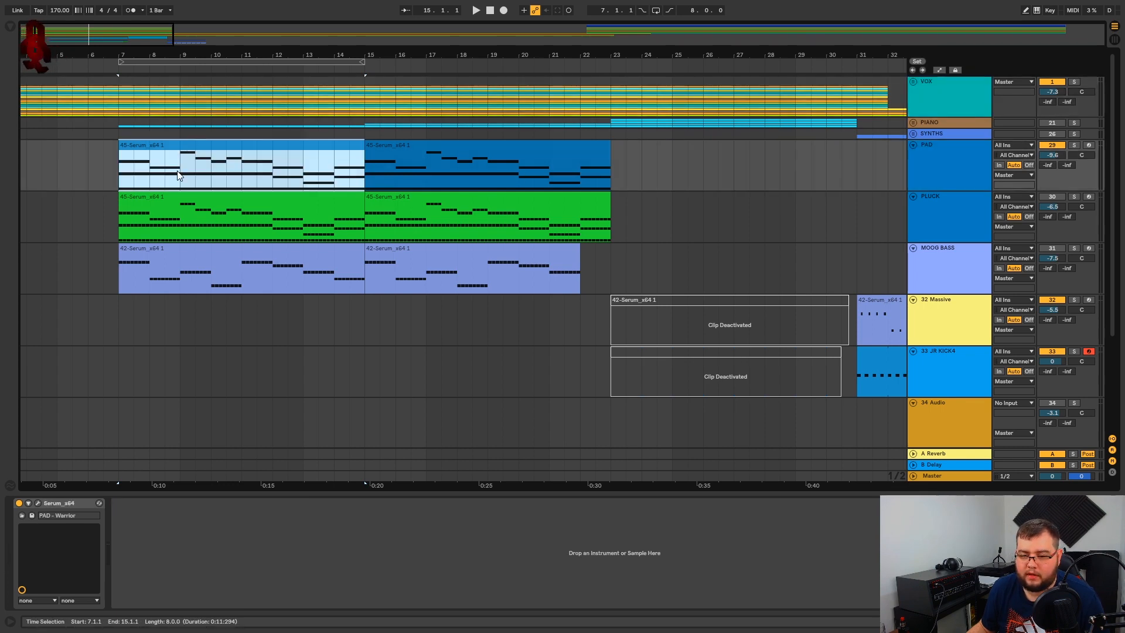
key("space")
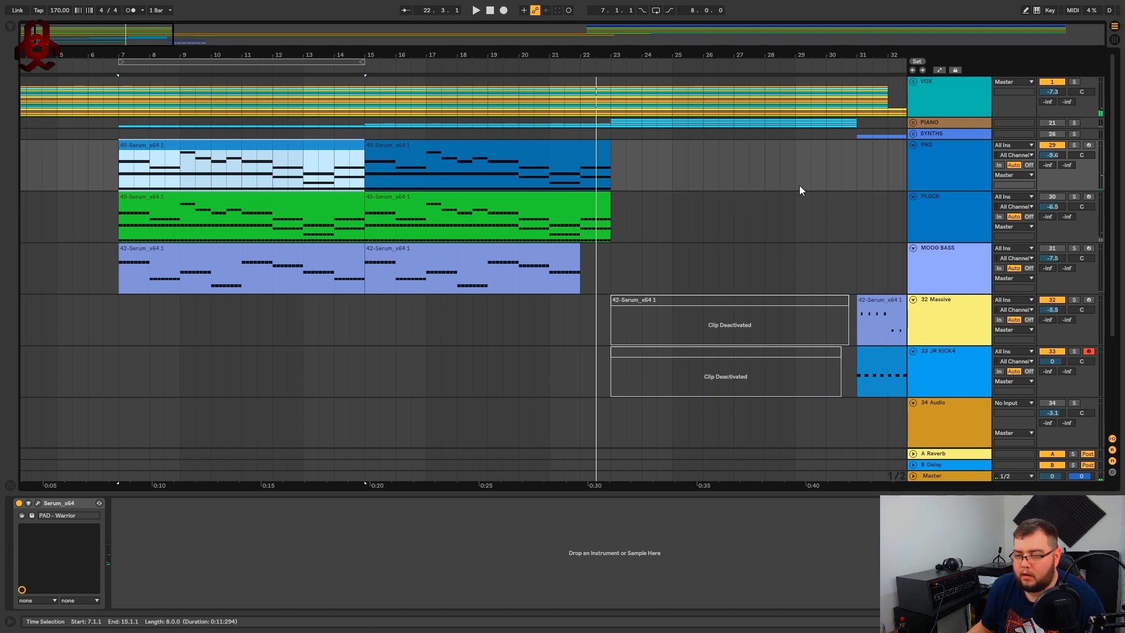
Unfold the PIANO group and play the arrangement from bar 18.
left_click(912, 122)
left_click(458, 190)
scroll(497, 205, "down", 2)
scroll(516, 217, "down", 1)
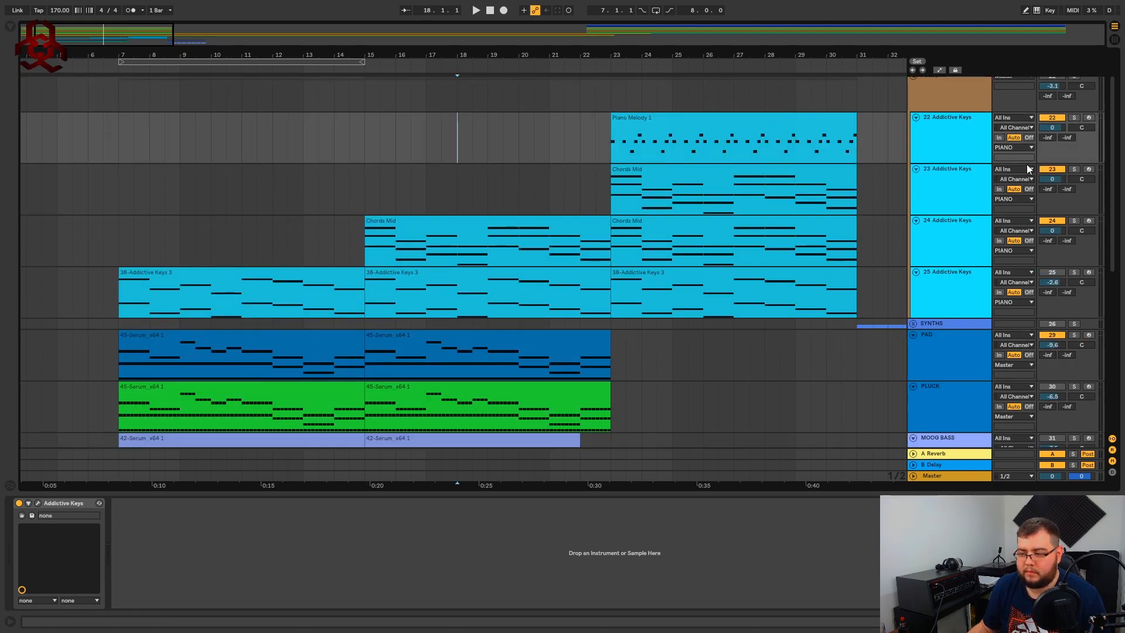
scroll(1005, 104, "up", 3)
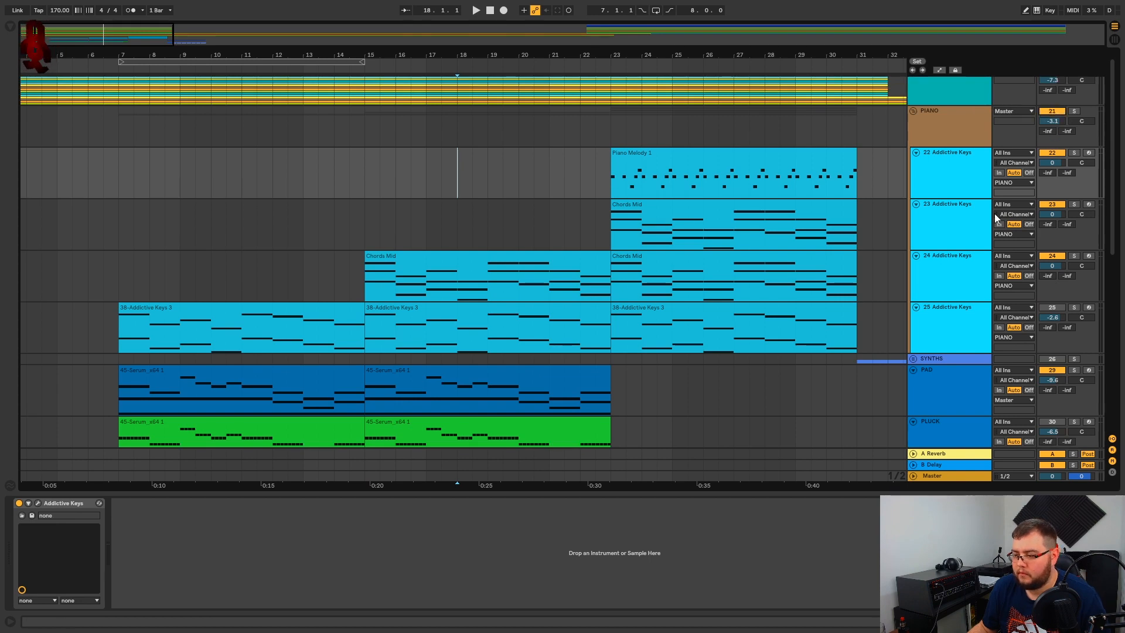
key("space")
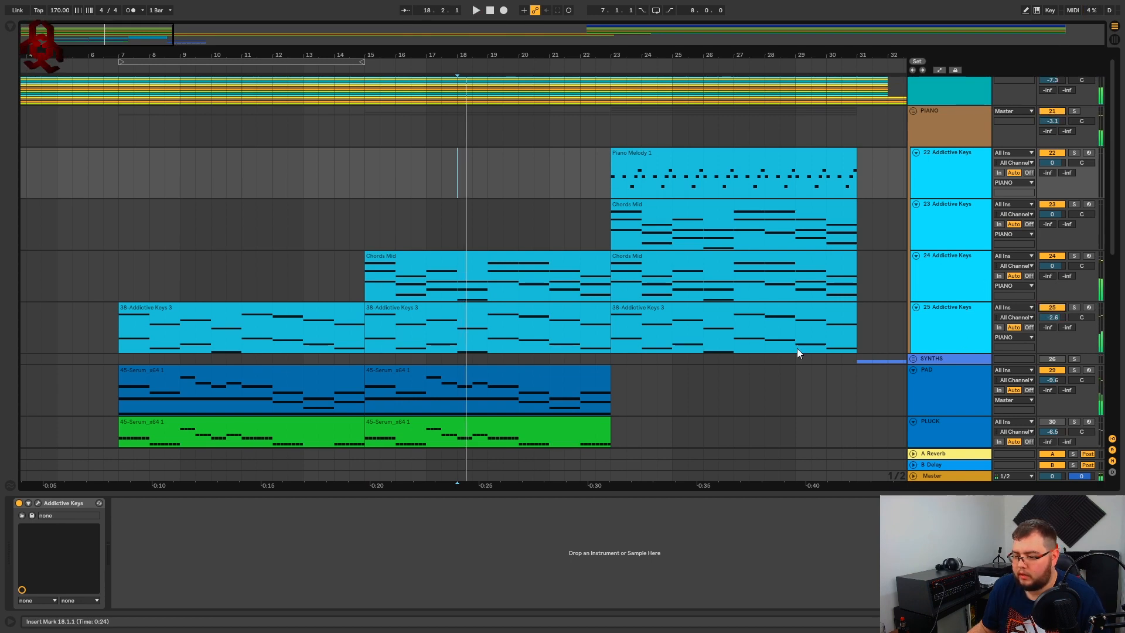
Solo track 24 Addictive Keys together with the VOX group and play the Chords Mid clip from bar 15.
left_click(427, 256)
key("space")
left_click(1074, 256)
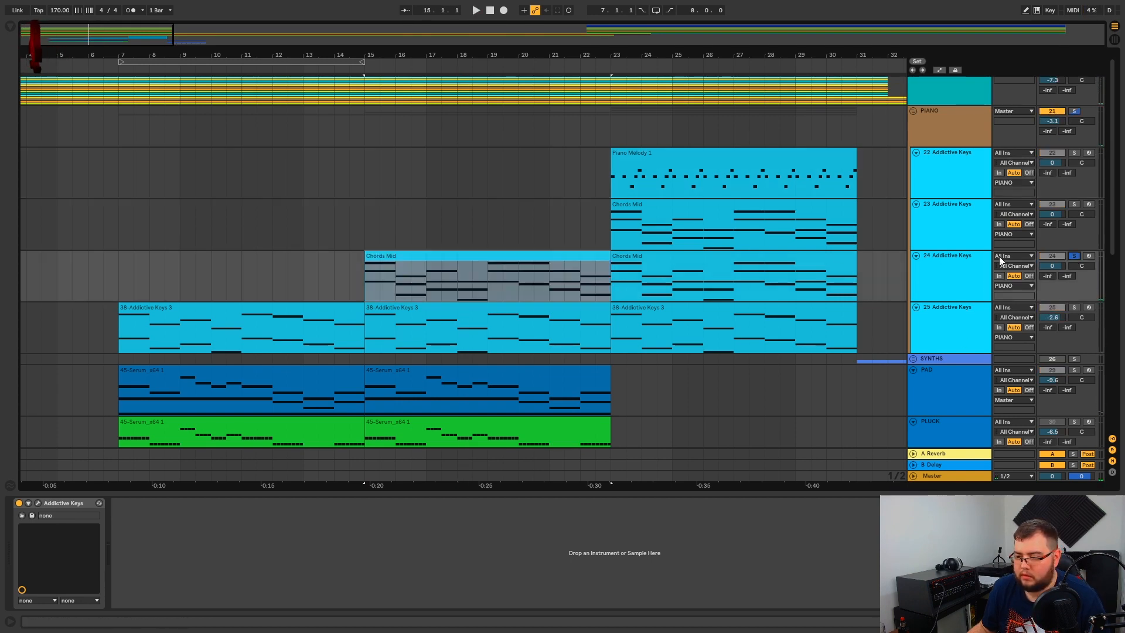
left_click(490, 258)
scroll(1024, 116, "up", 1)
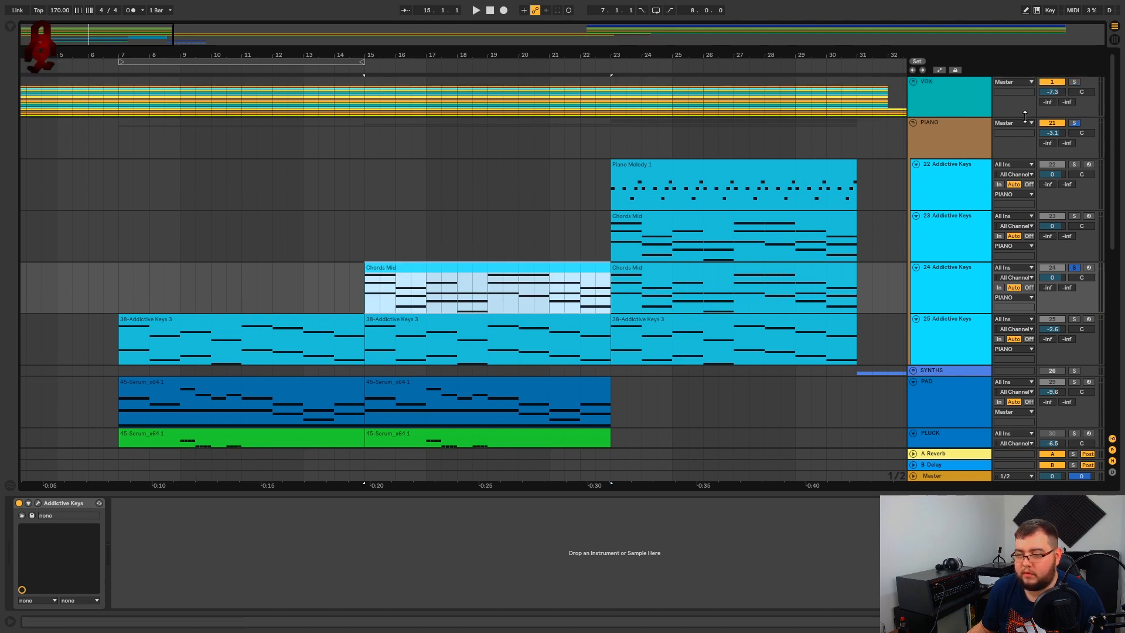
left_click(1074, 84)
left_click(466, 265)
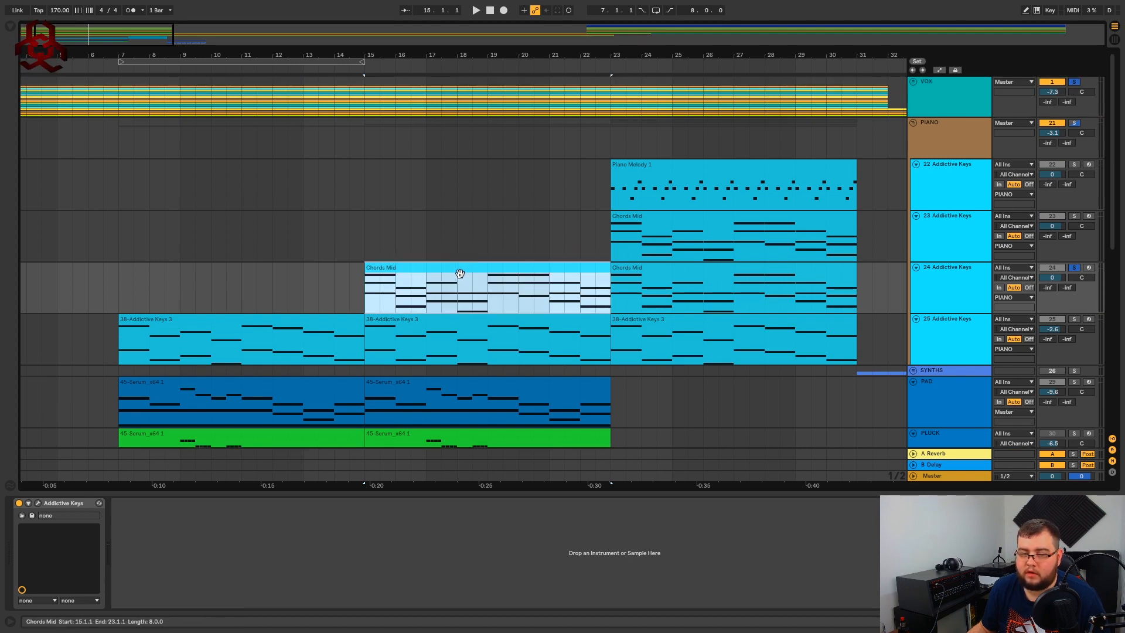
key("space")
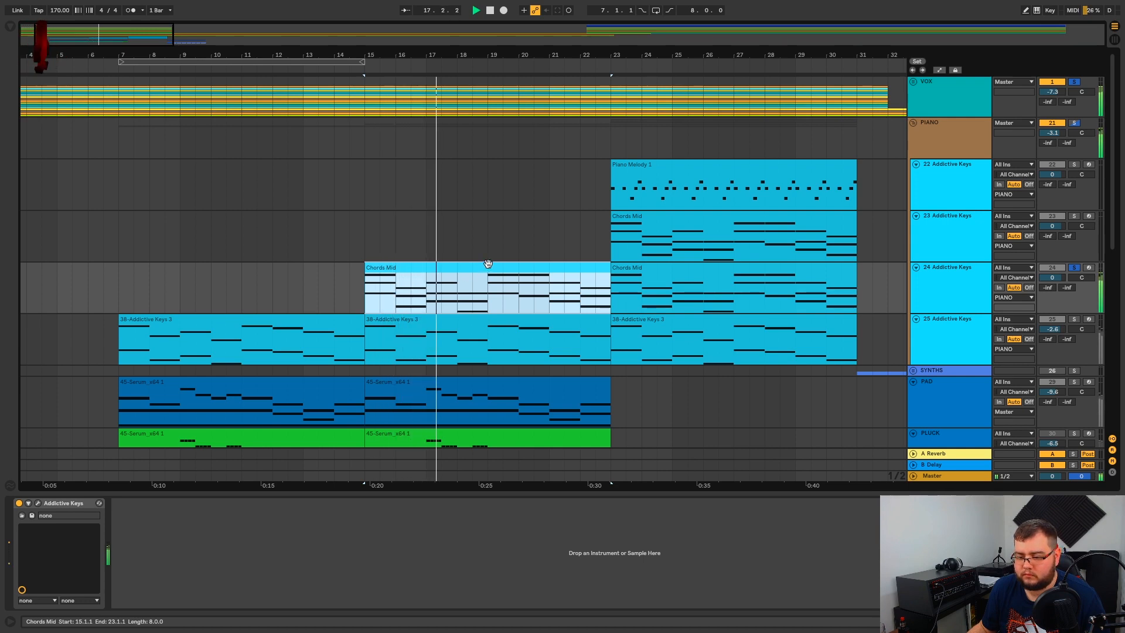
Examine the Chords Mid clip's notes in the piano roll while it plays, and close the clip view once playback is stopped.
double_click(488, 264)
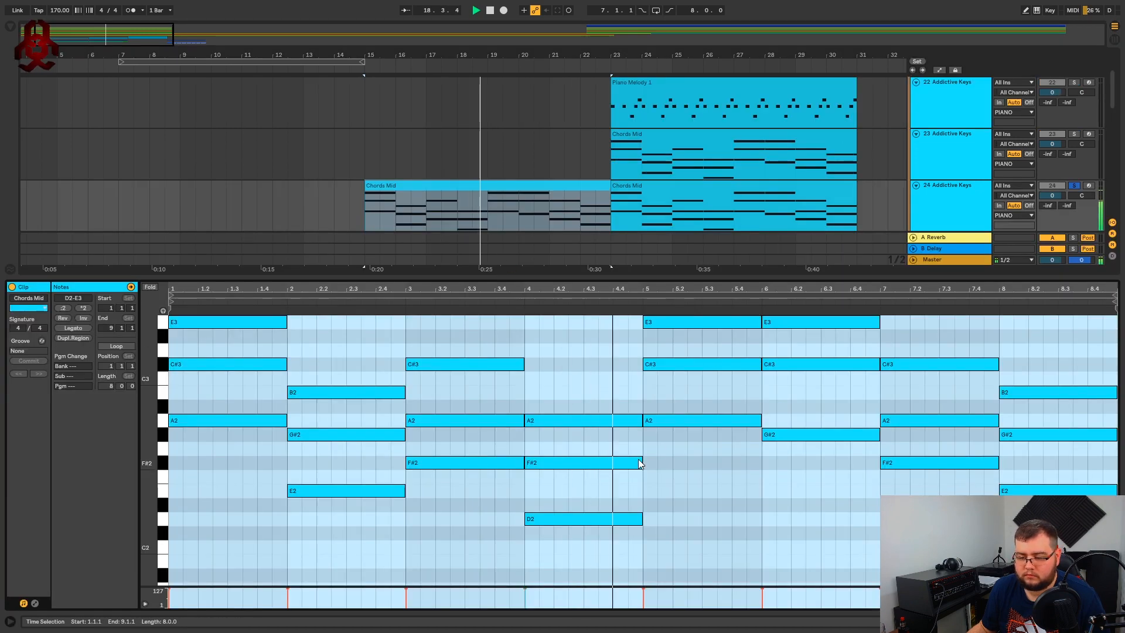
left_click(602, 378)
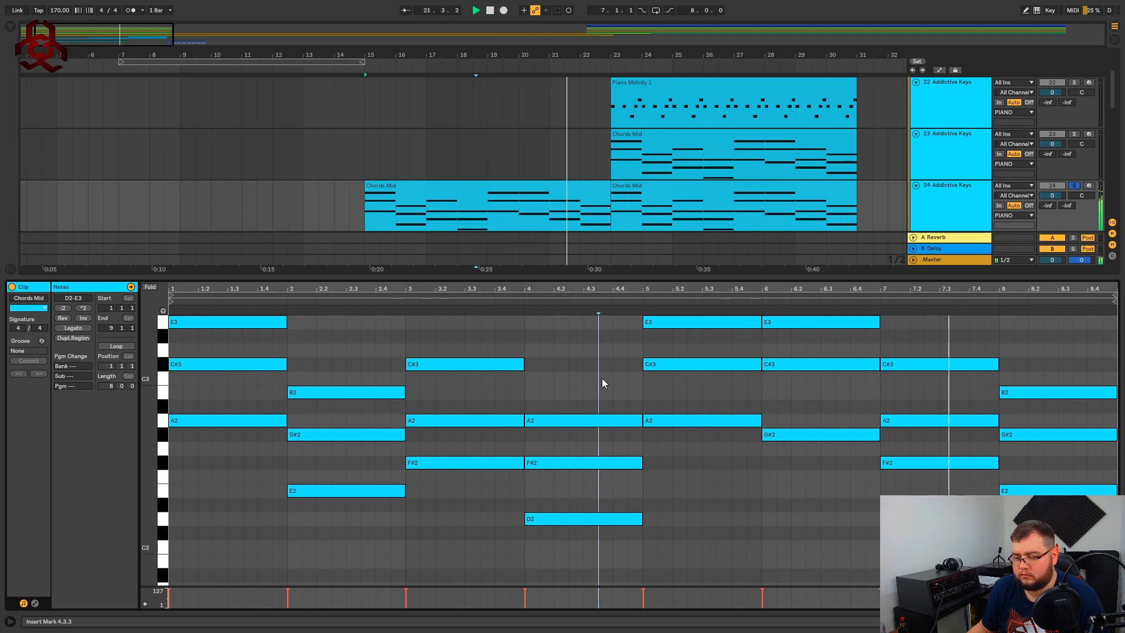
key("space")
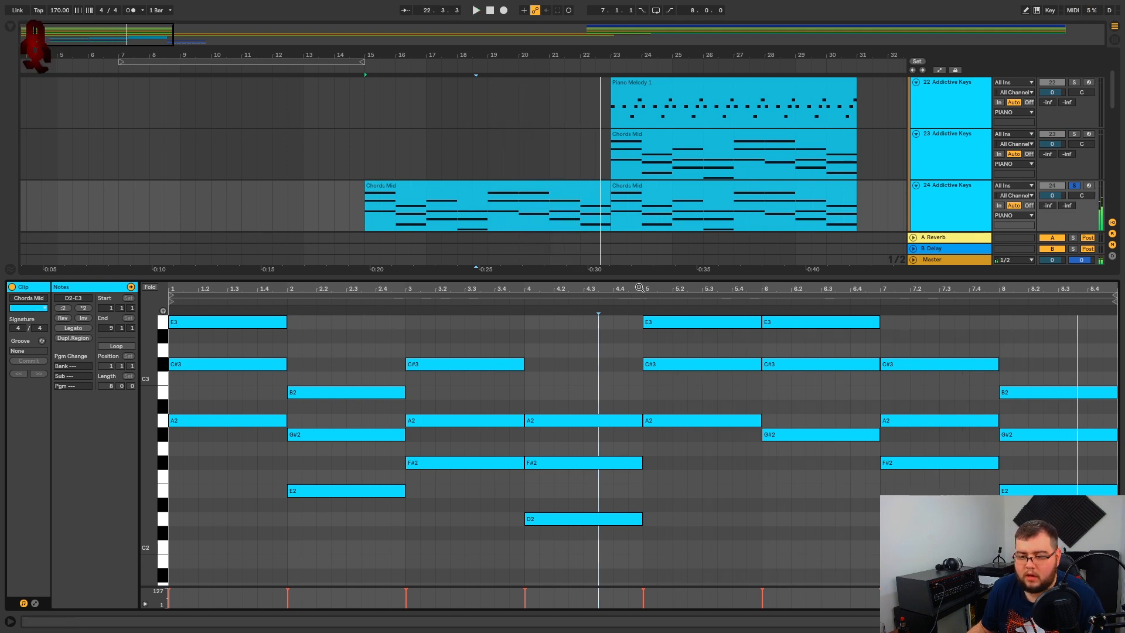
key("ctrl+alt+l")
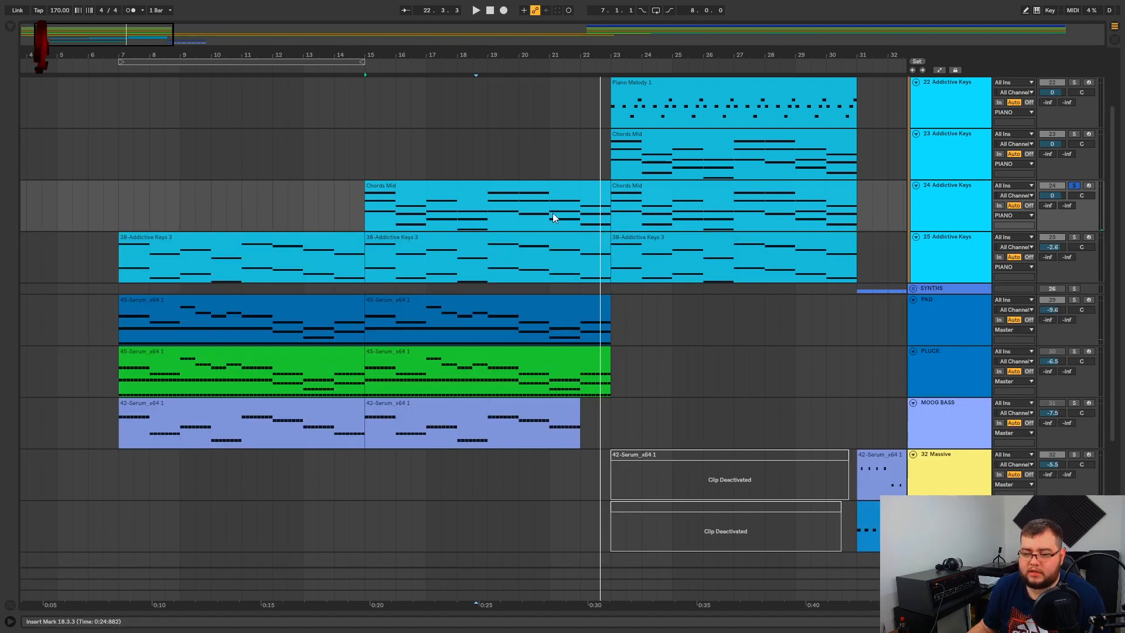
Solo the PAD track and open the notes of its first clip at bar 7.
scroll(256, 371, "up", 2)
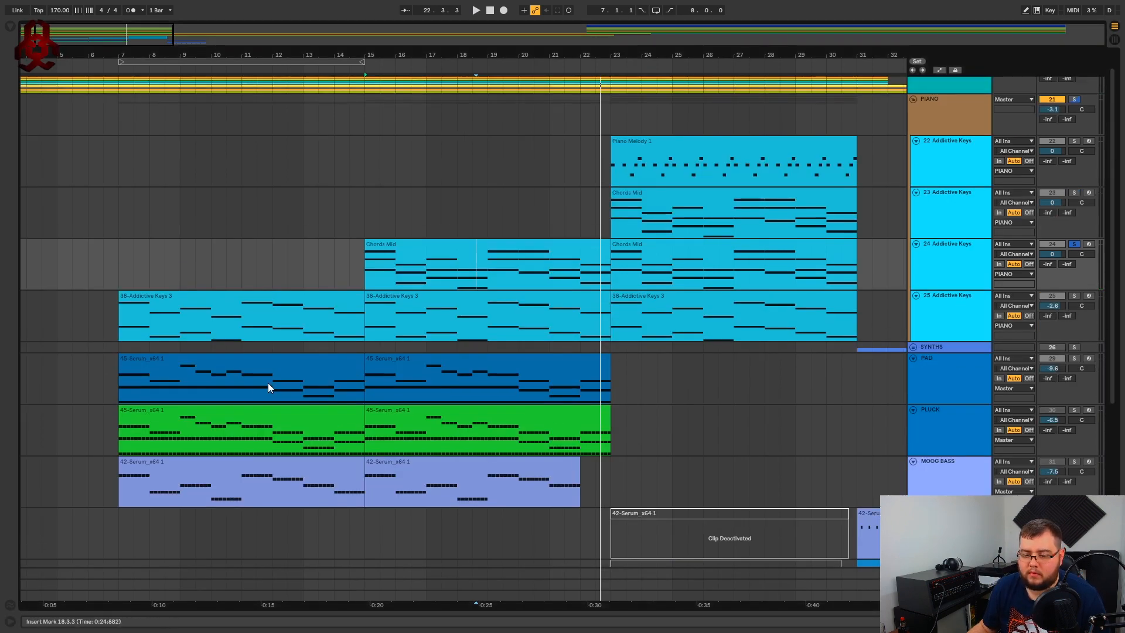
scroll(693, 414, "up", 1)
left_click(182, 391)
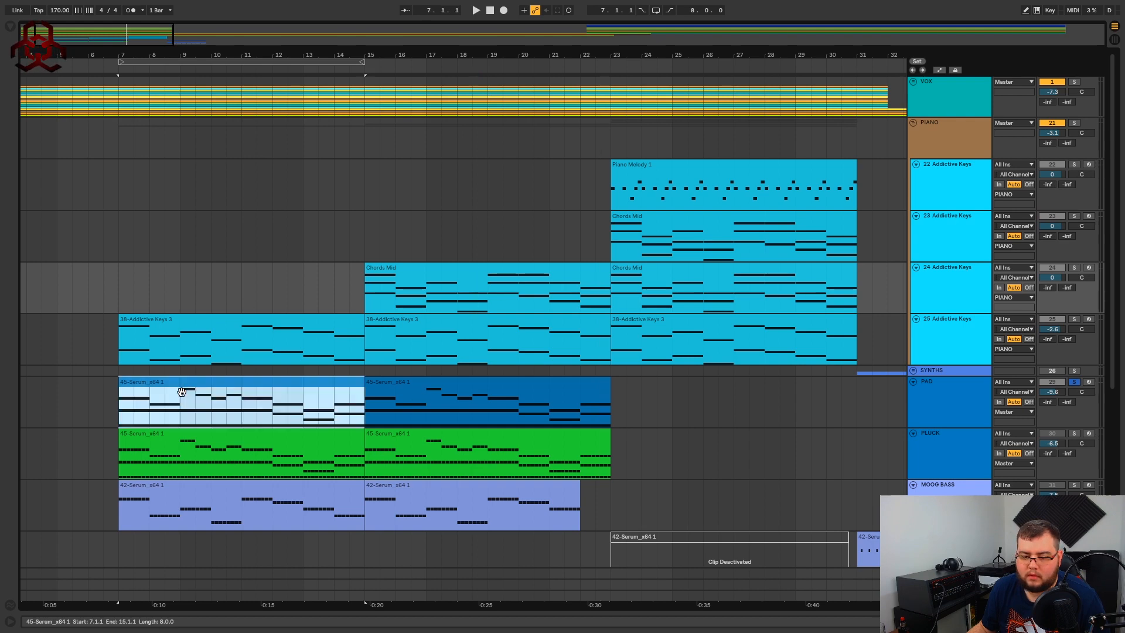
double_click(182, 391)
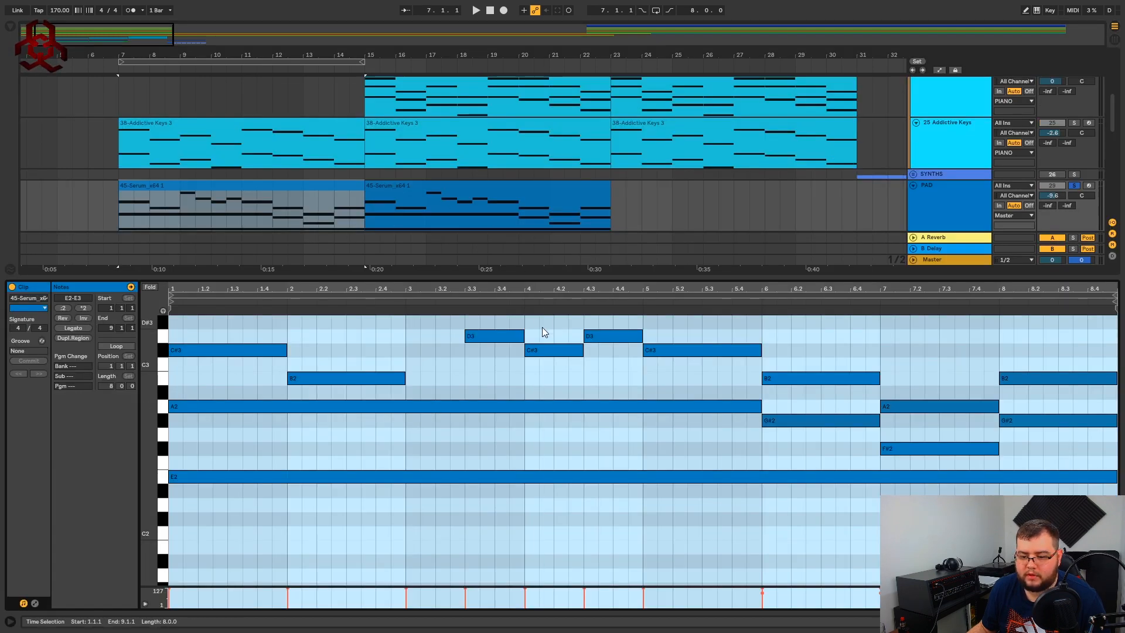
left_click(253, 195)
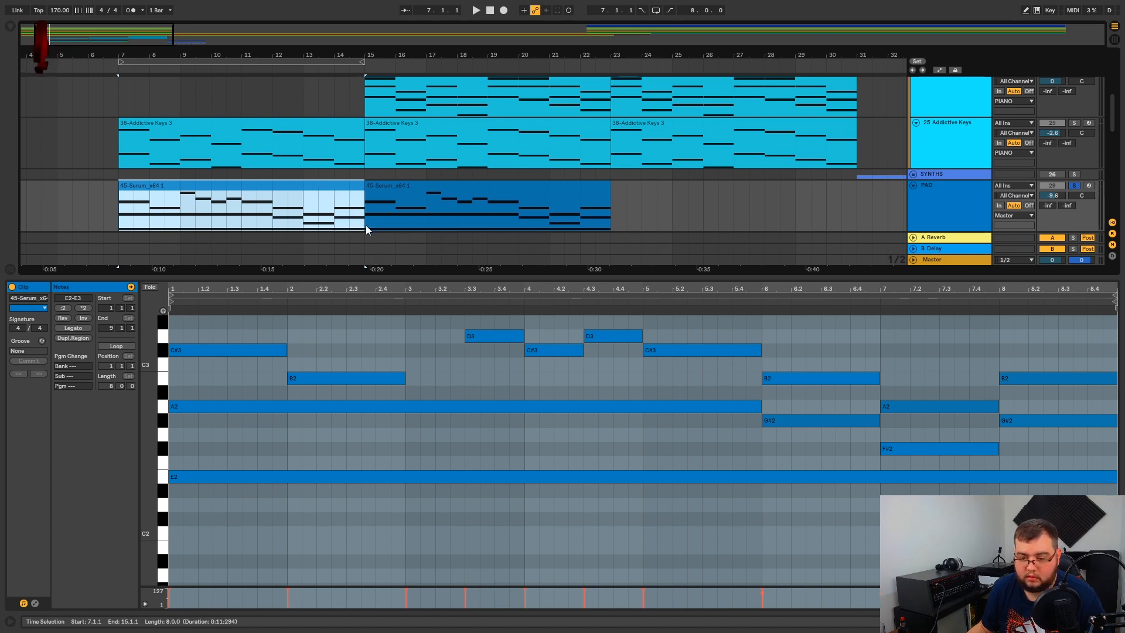
Show both PAD clips and the Chords Mid clip at bar 15 together in one multi-clip note editor.
left_click(491, 91, "ctrl")
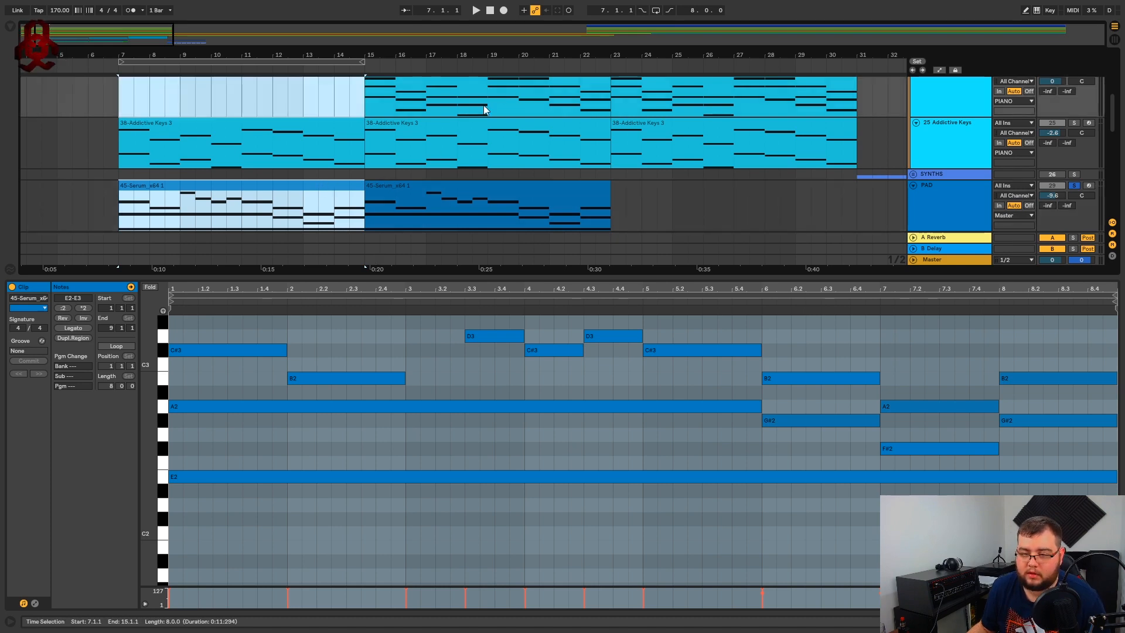
scroll(403, 132, "up", 1)
left_click(472, 94, "ctrl")
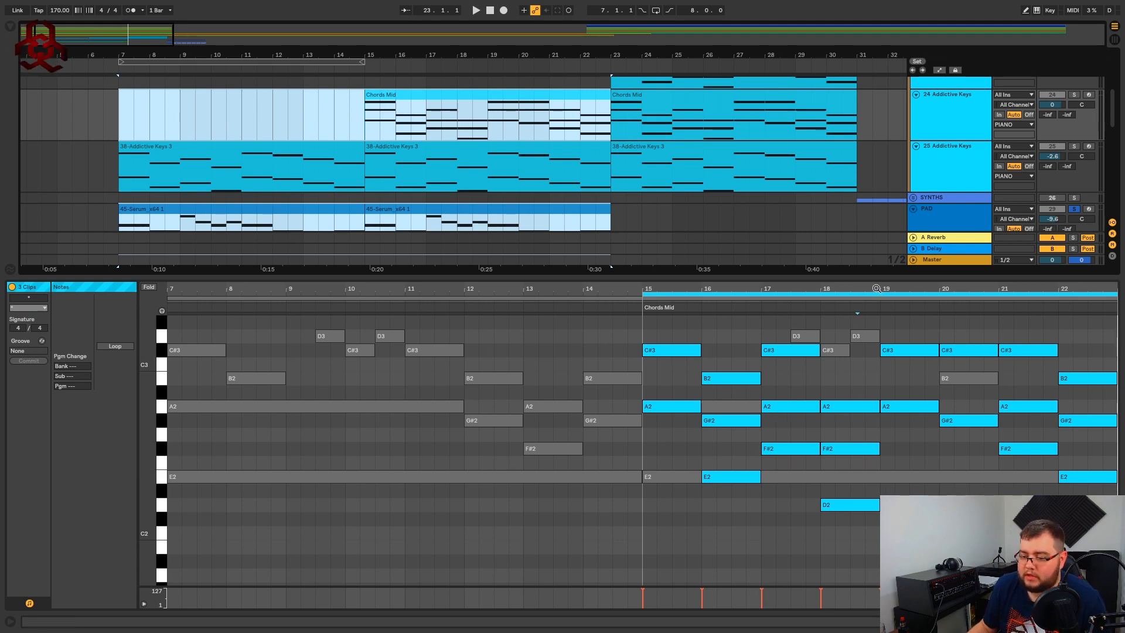
left_click_drag(876, 288, 814, 289)
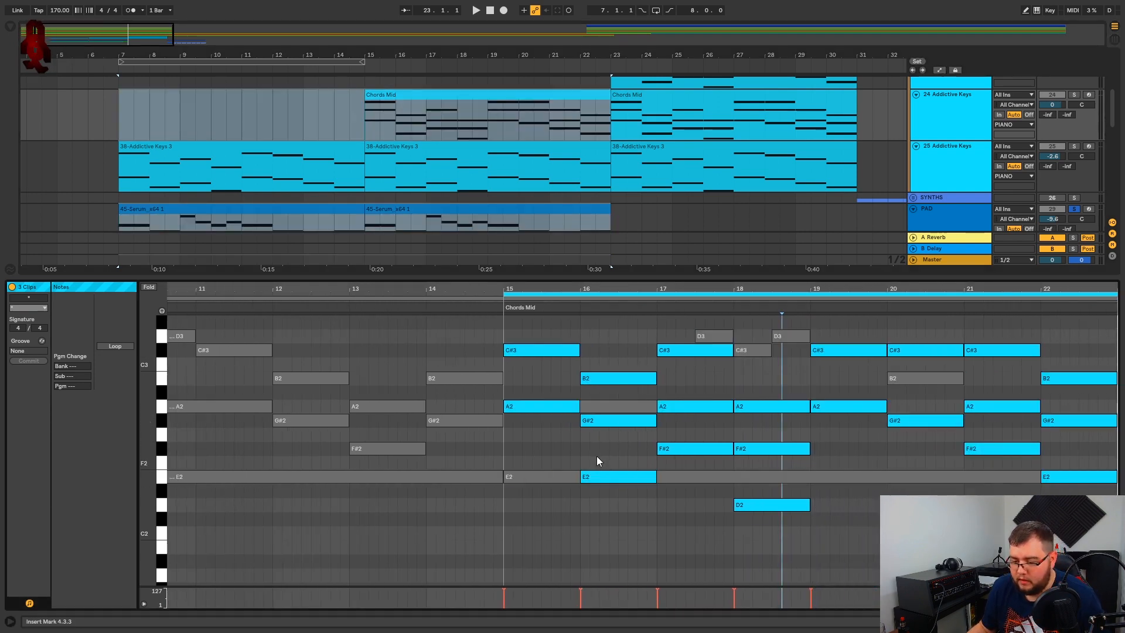
Compare the PAD notes with the Chords Mid notes from bar 15, switching the active clip between the two.
left_click(529, 479)
left_click(537, 473)
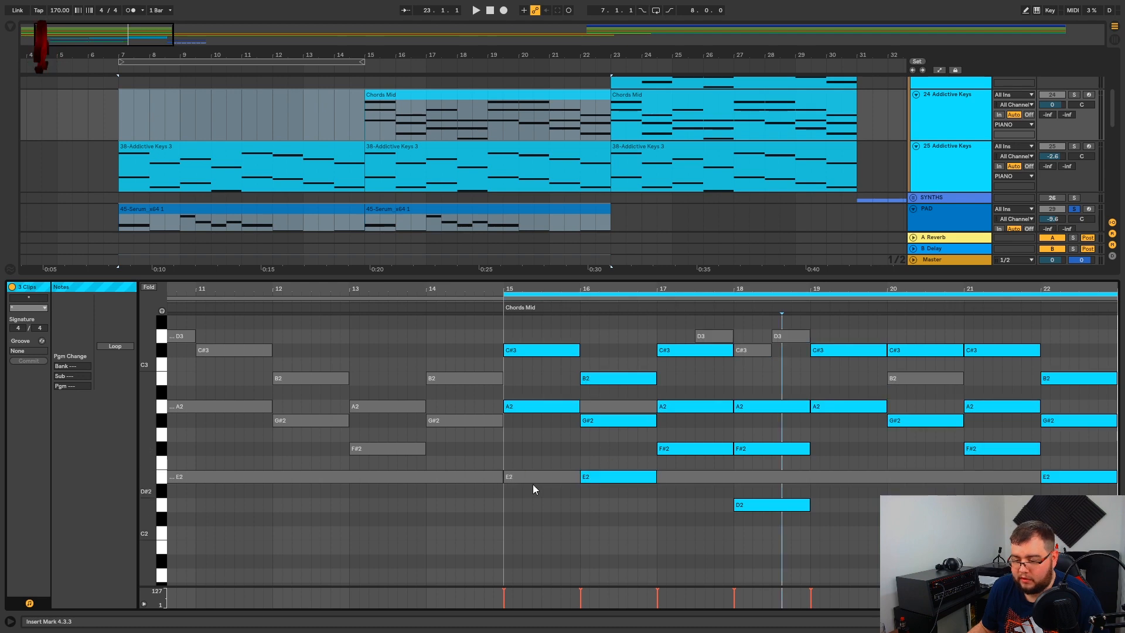
left_click(548, 473)
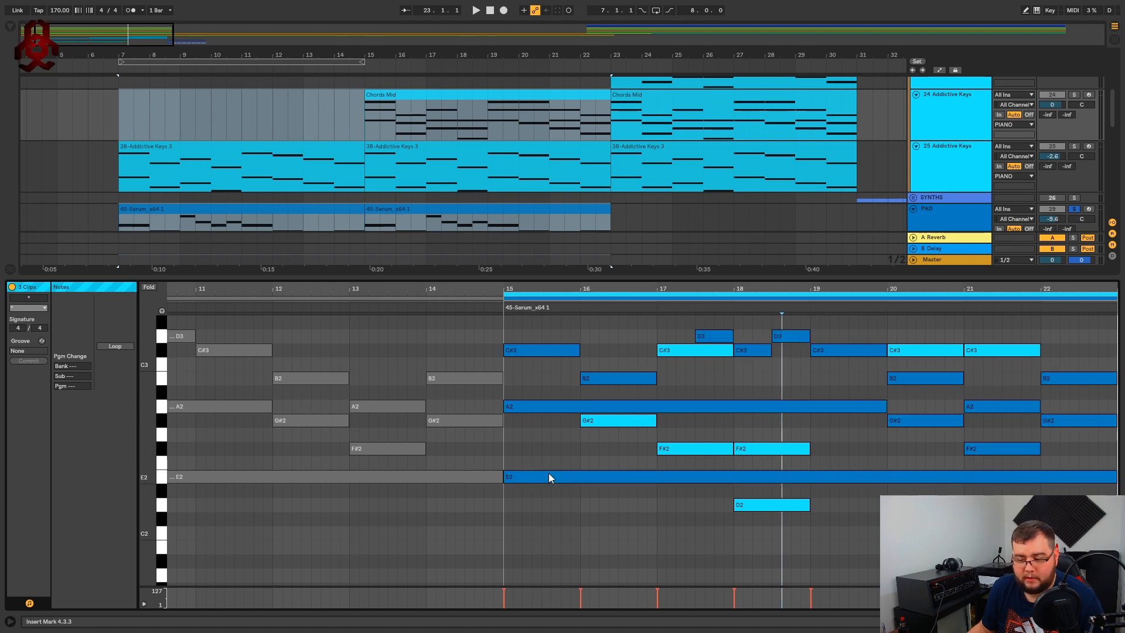
left_click(583, 456)
left_click(547, 473)
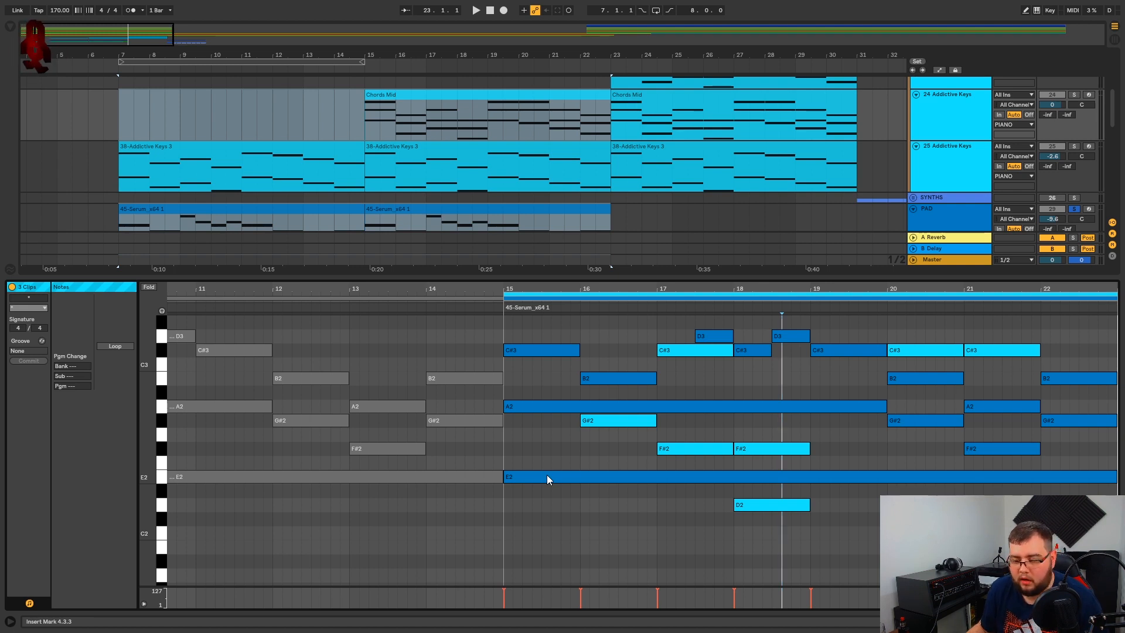
left_click(547, 477)
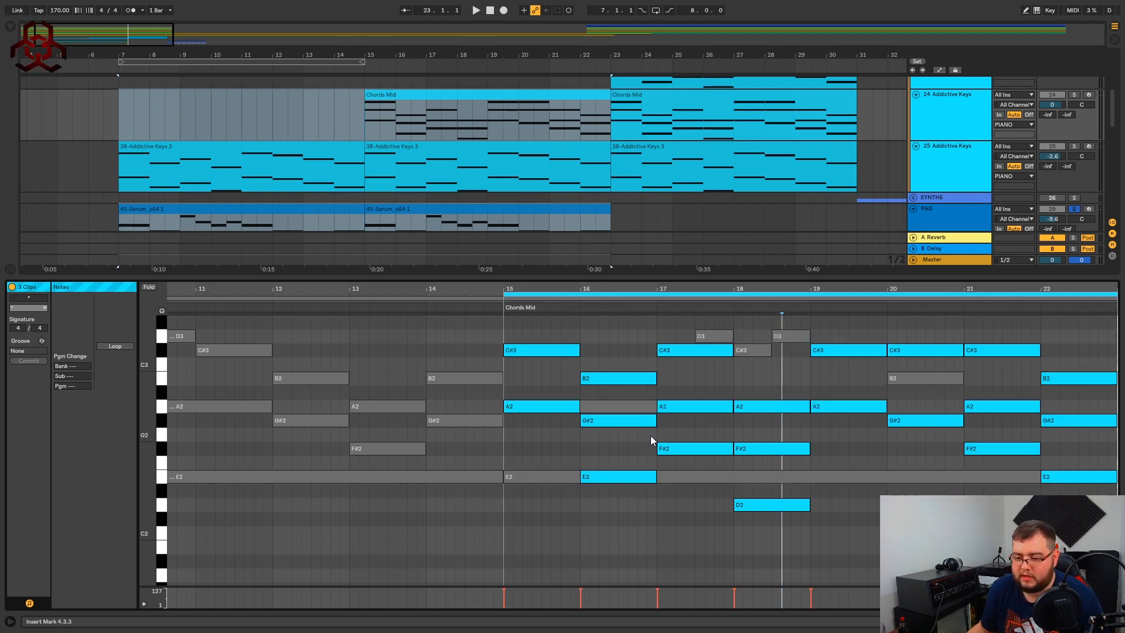
left_click(733, 325)
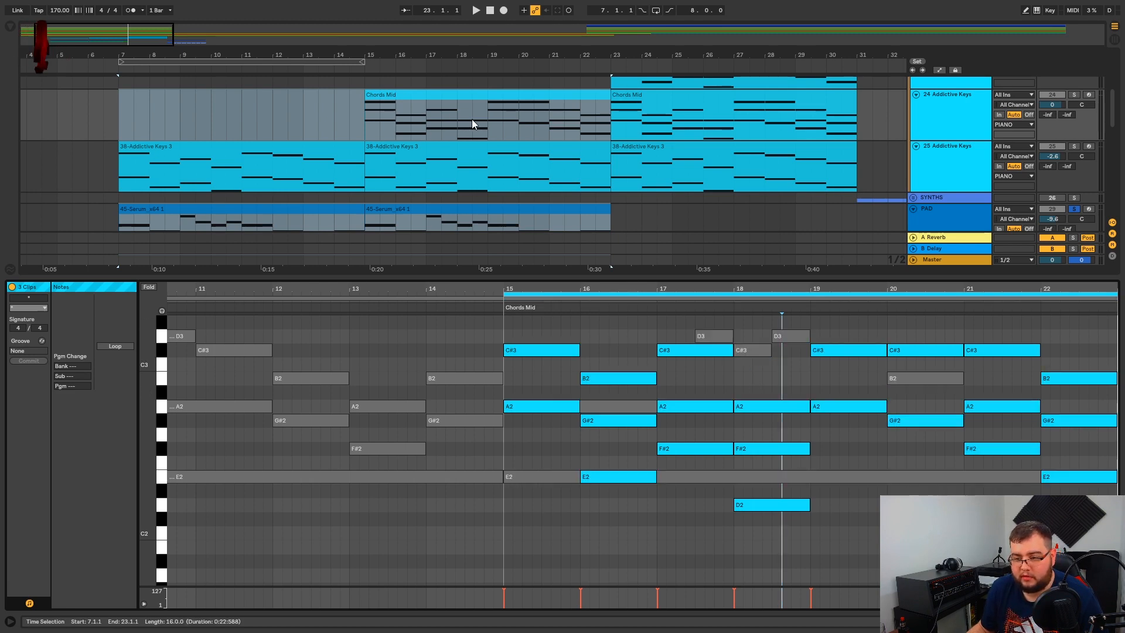
Close the note editor and take the PAD track out of solo with its first clip selected.
left_click_drag(791, 276, 788, 563)
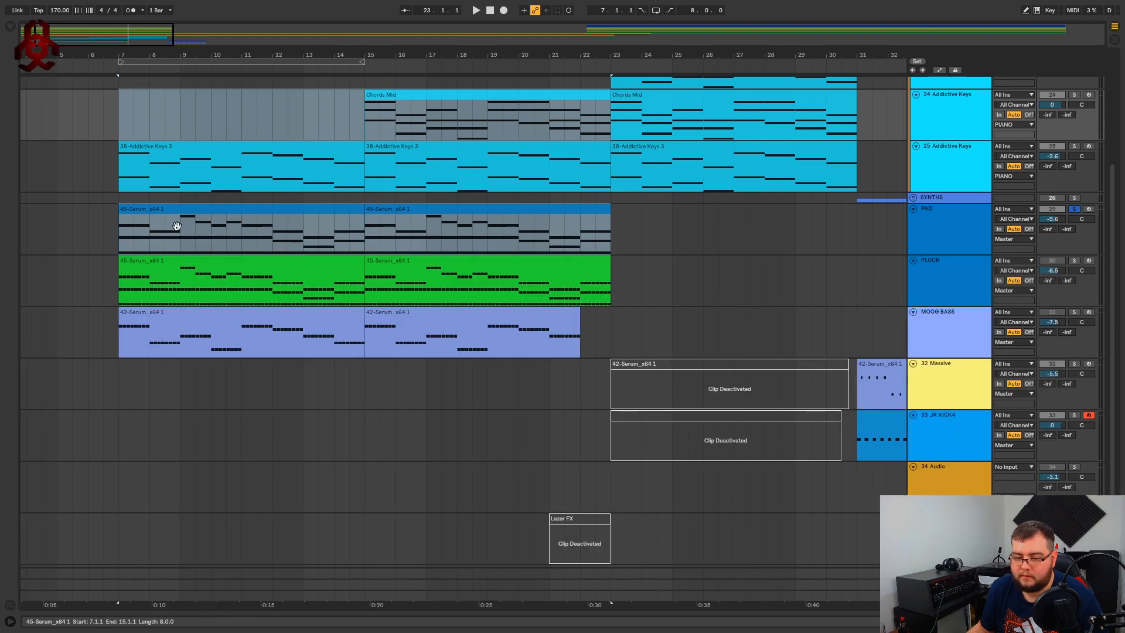
left_click(191, 209)
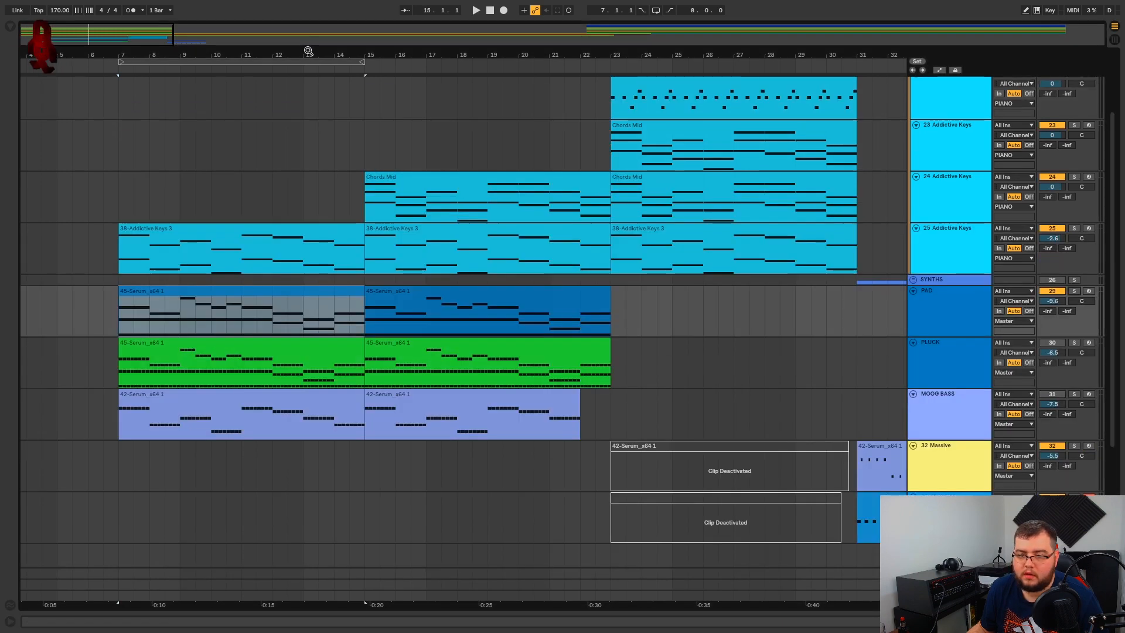
left_click_drag(308, 52, 360, 52)
scroll(132, 327, "down", 2, "ctrl")
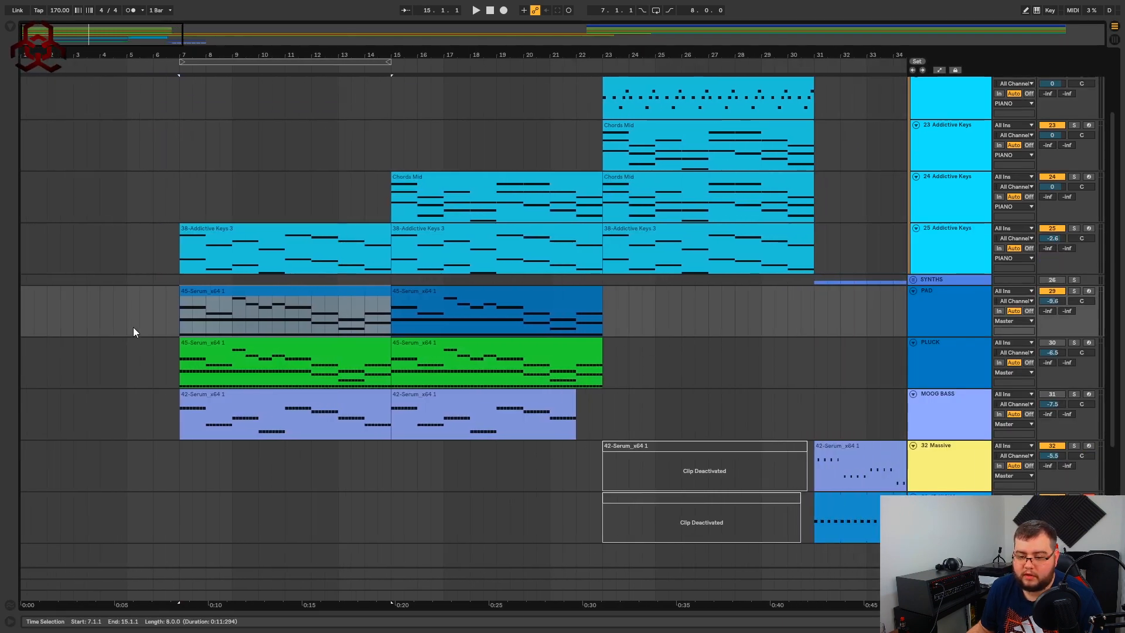
Place the insert marker at bar 7 among the piano tracks and reselect the first PAD clip.
scroll(164, 316, "up", 3)
left_click(179, 183)
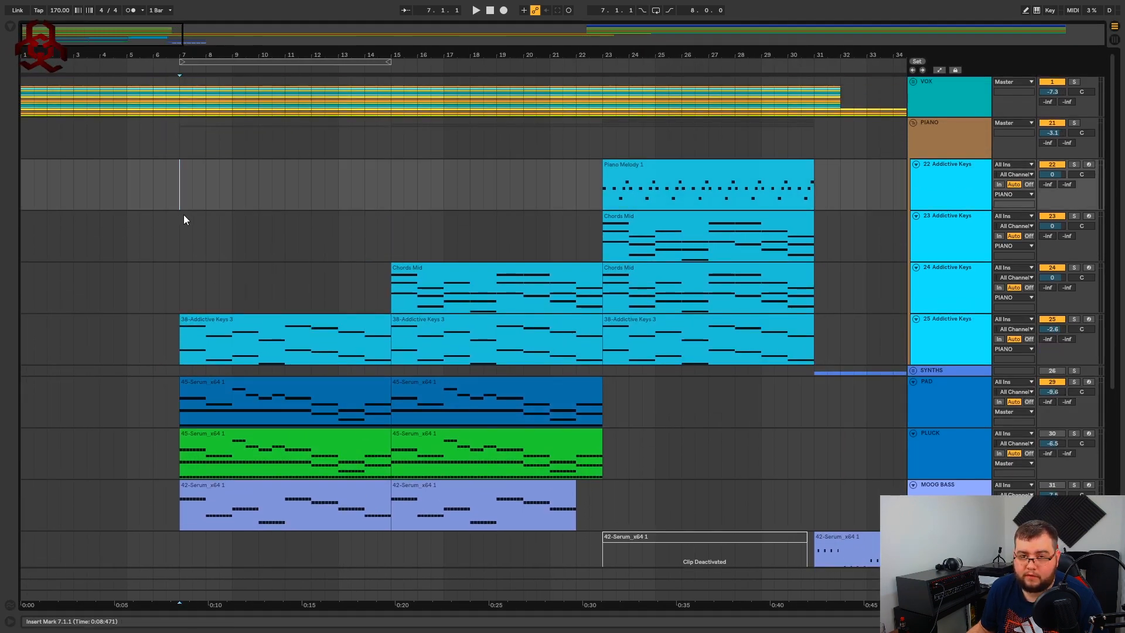
scroll(179, 319, "down", 3)
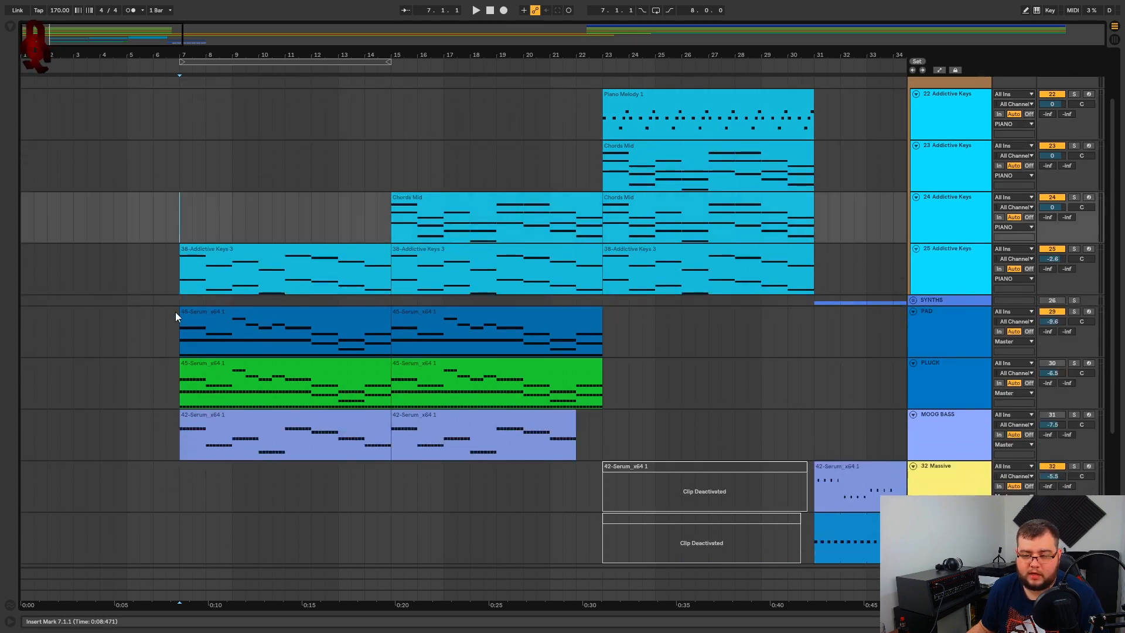
left_click(181, 313)
scroll(184, 176, "up", 3)
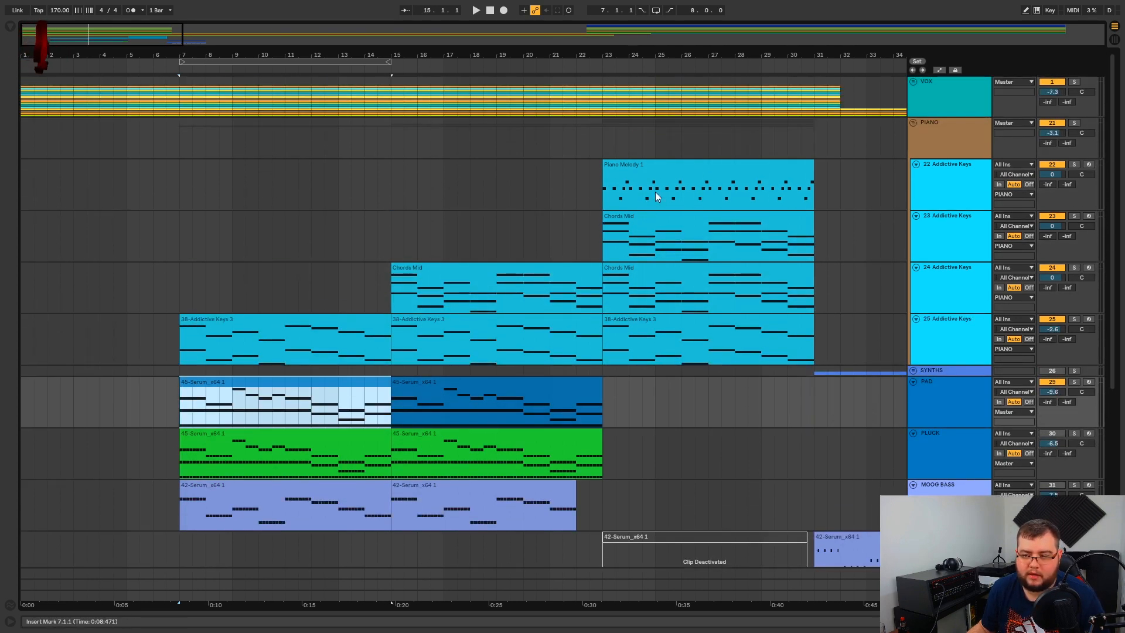
Unfold the VOX group and place the insert marker at 6.3.1 on track 15, the H3000.One.New vocal.
left_click(915, 84)
scroll(62, 372, "down", 2)
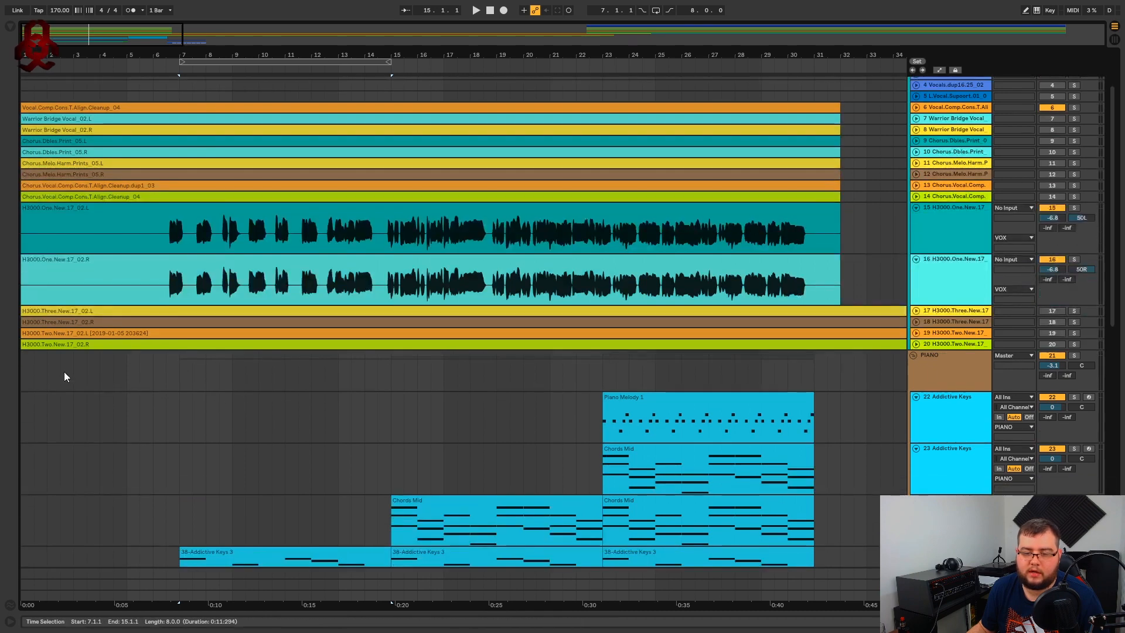
left_click(170, 238)
left_click(166, 243)
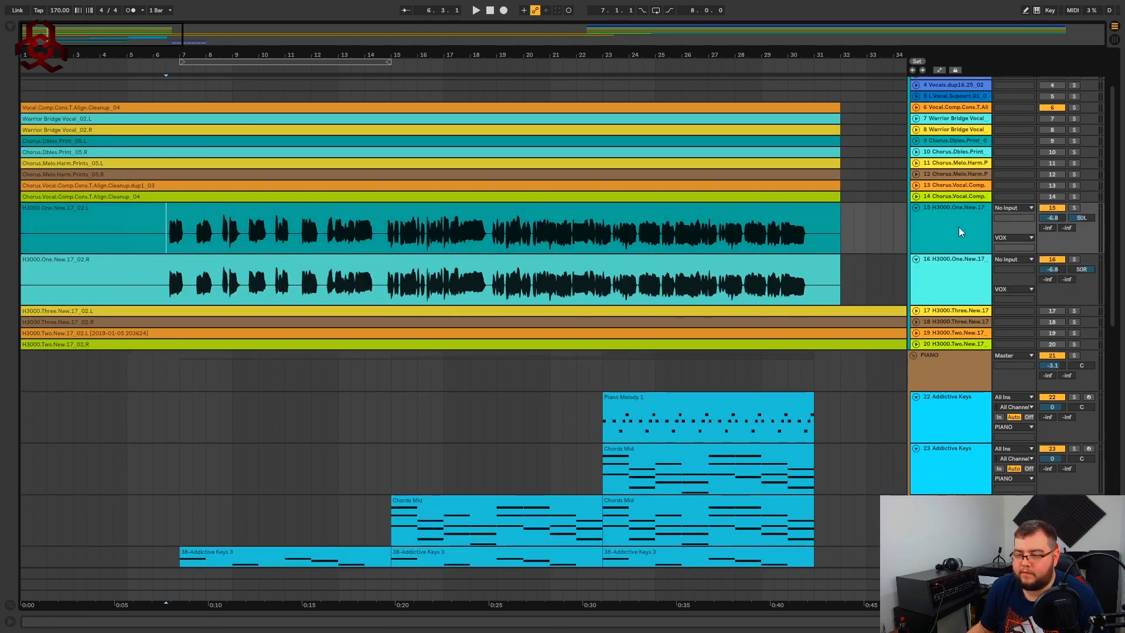
Fold the VOX group and place the insert marker at 6.1.1 on piano track 24.
scroll(949, 211, "up", 3)
left_click(915, 82)
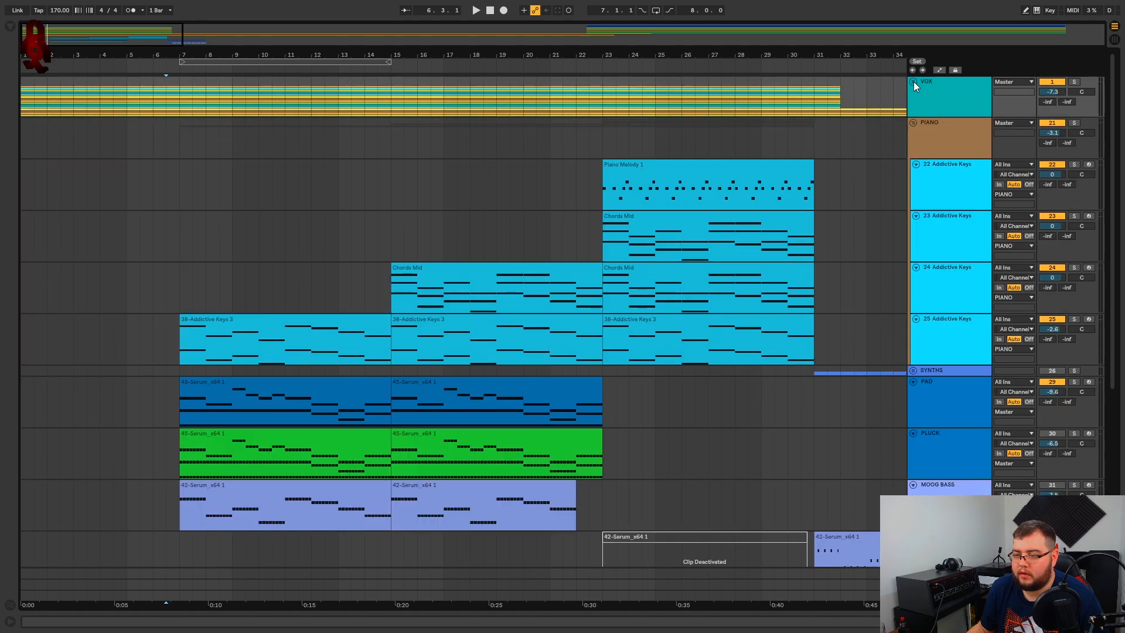
left_click_drag(176, 55, 237, 66)
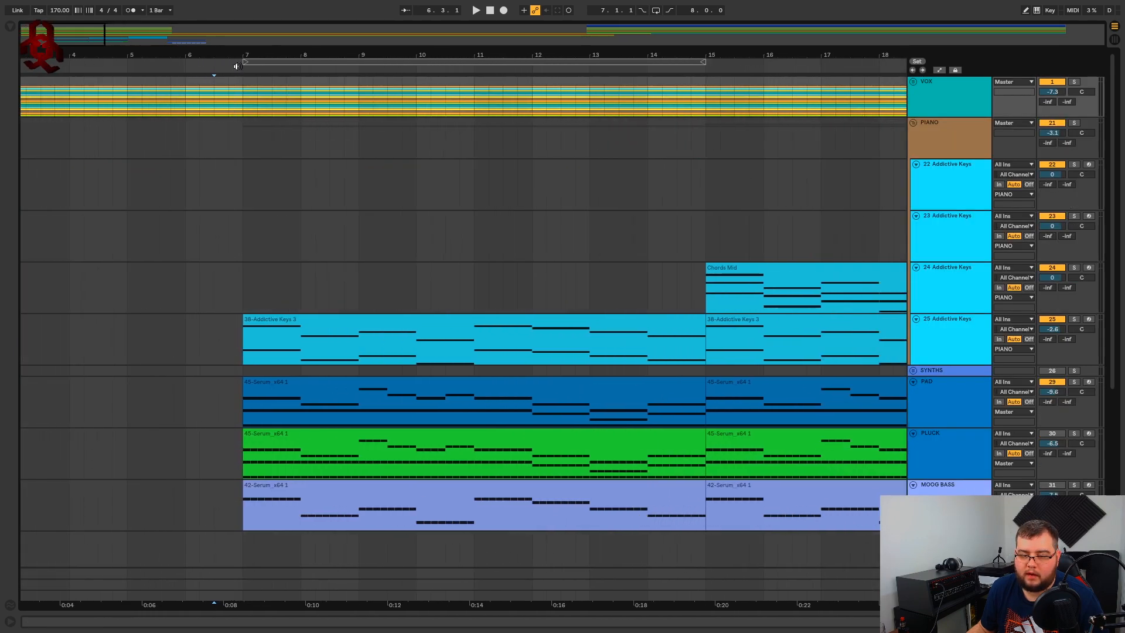
left_click(184, 292)
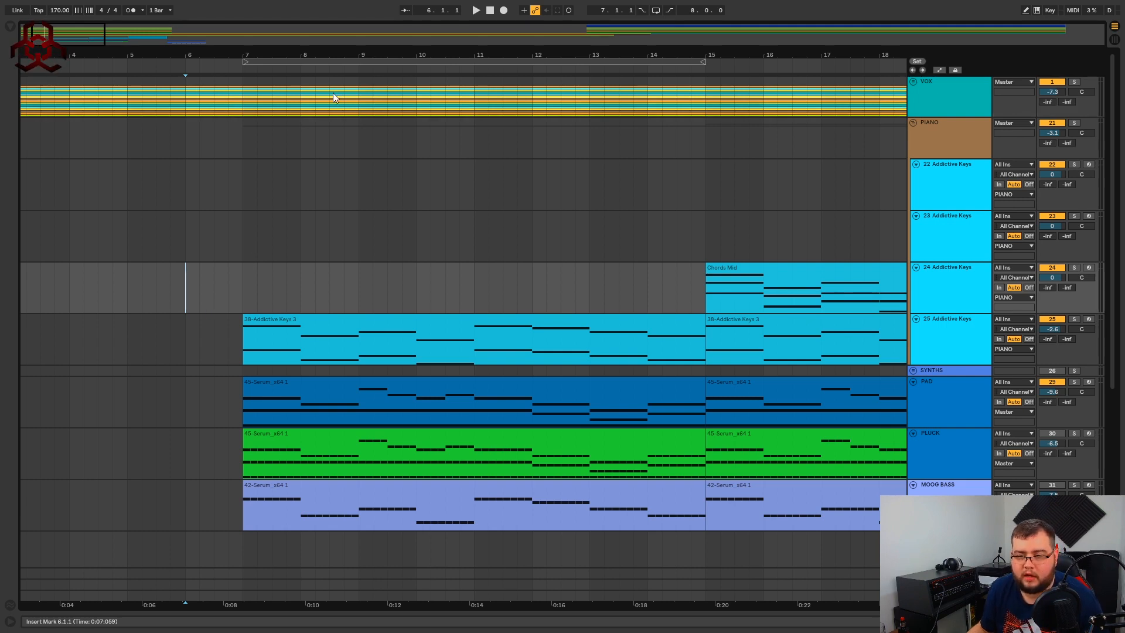
Select the first PAD clip at bar 7.
key("minus")
key("minus")
scroll(124, 315, "down", 3)
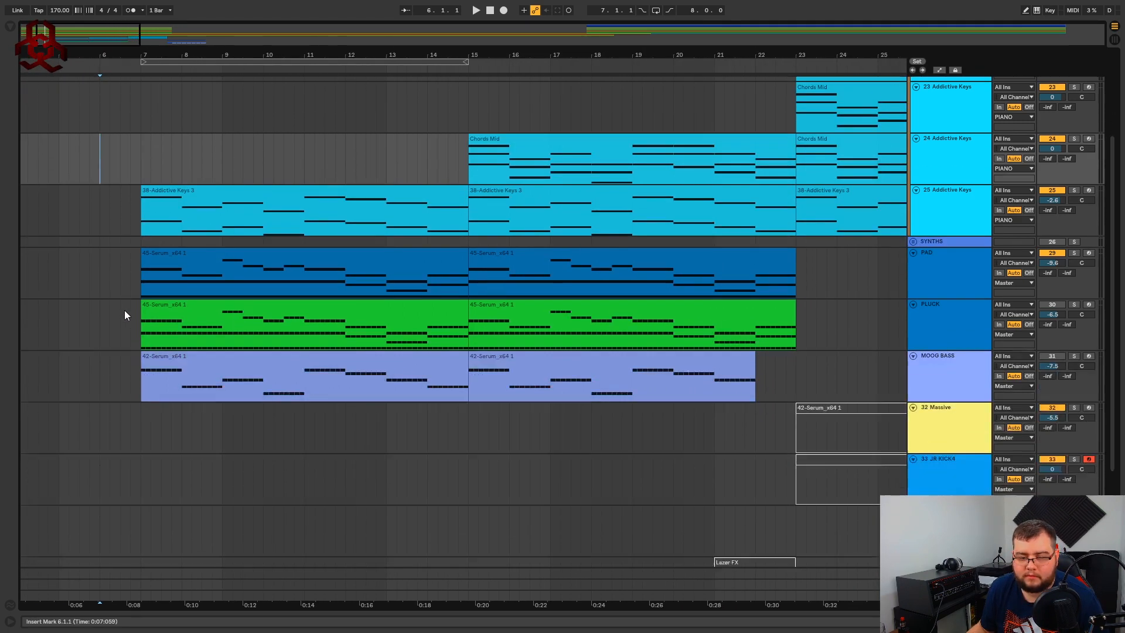
left_click(173, 256)
key("minus")
key("minus")
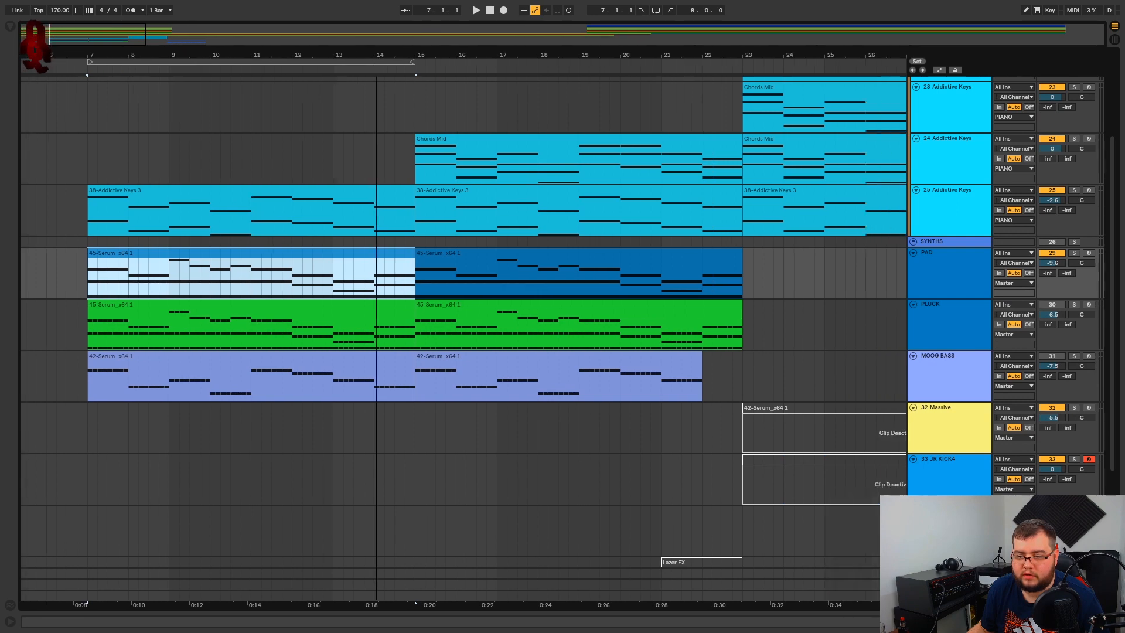
Compare the bar 7 clip on piano track 25 with the first PAD clip, selecting each in turn.
scroll(228, 395, "up", 2)
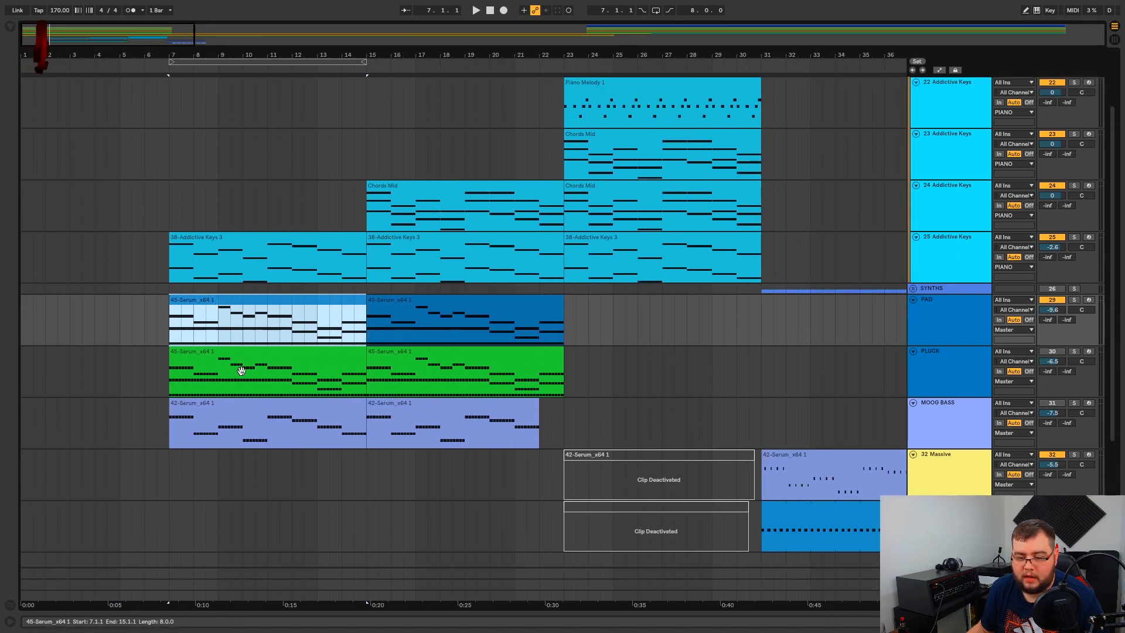
scroll(241, 293, "up", 3)
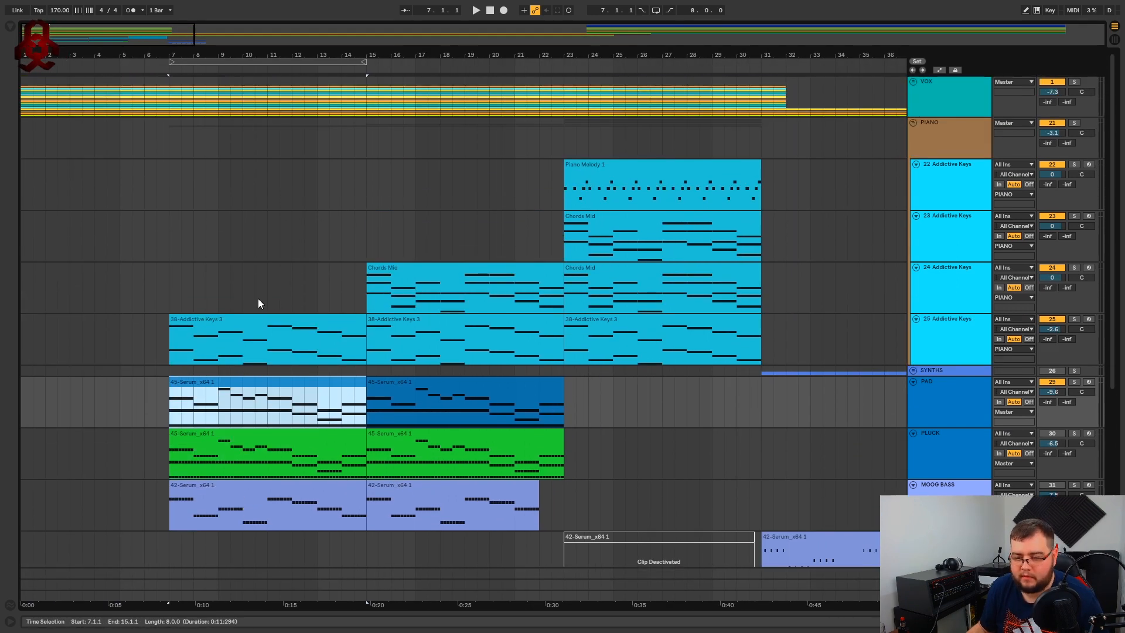
left_click(241, 329)
left_click(241, 391)
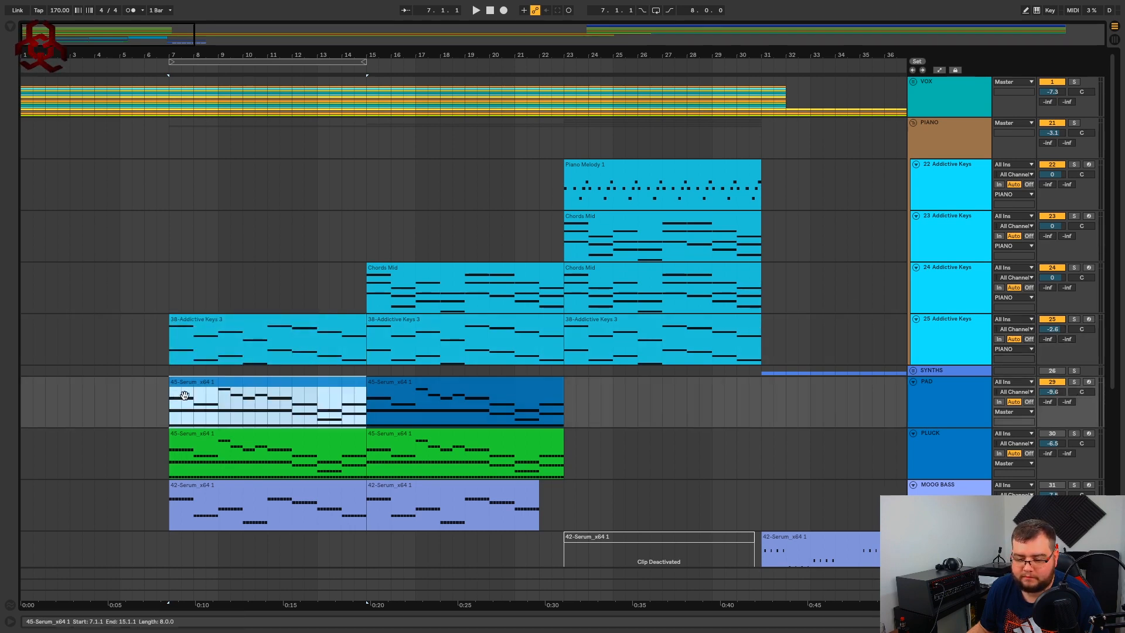
Trace the PAD part from bar 7 to bar 23, then play the song from the first PAD clip.
left_click_drag(172, 402, 568, 410)
left_click(571, 402)
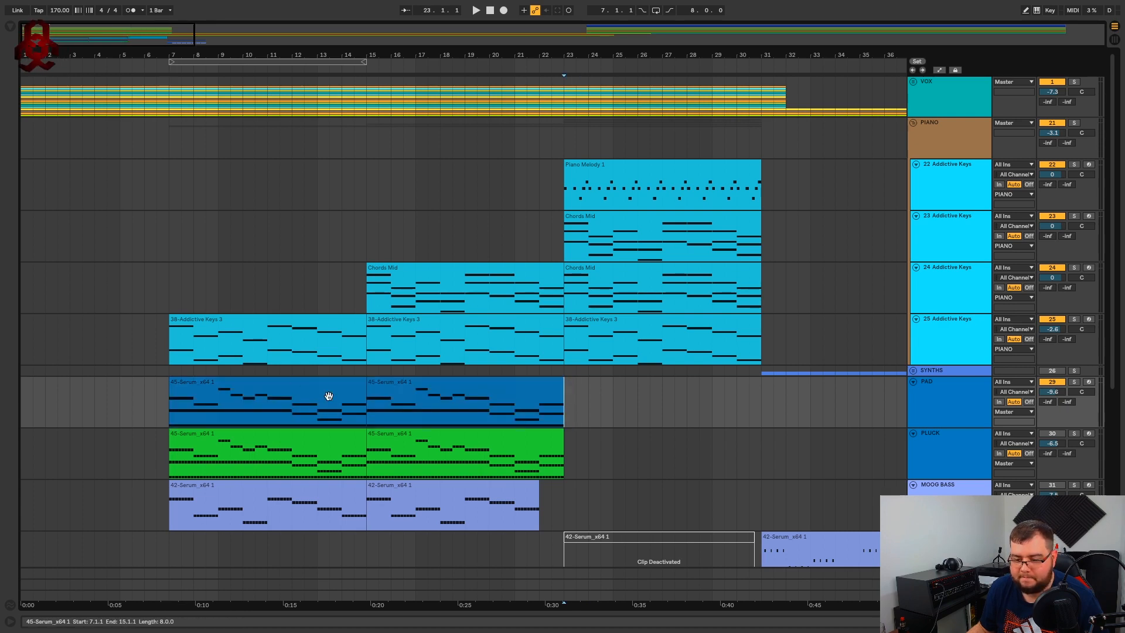
left_click(327, 395)
key("space")
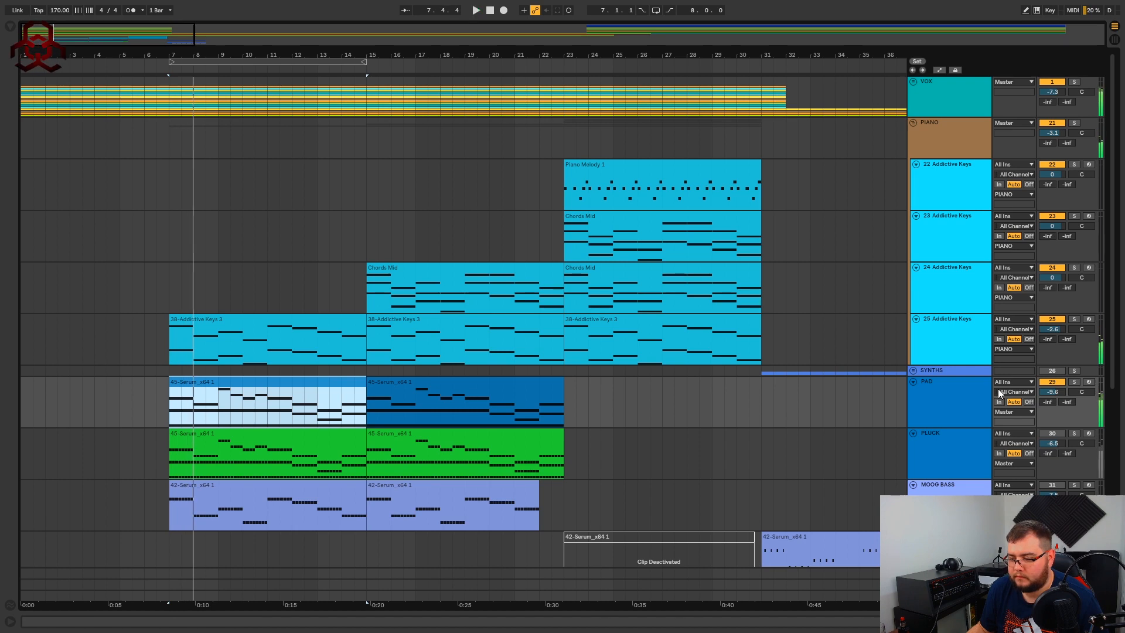
Stop playback and solo track 25 Addictive Keys with its first clip selected.
left_click(238, 327)
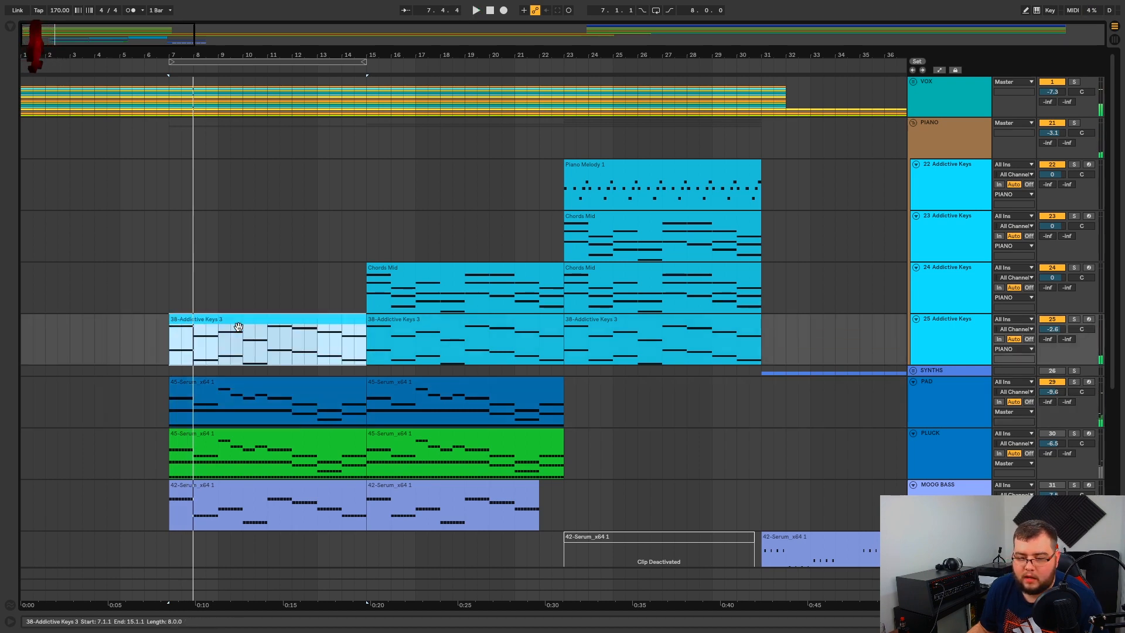
left_click(974, 336)
left_click(1075, 319)
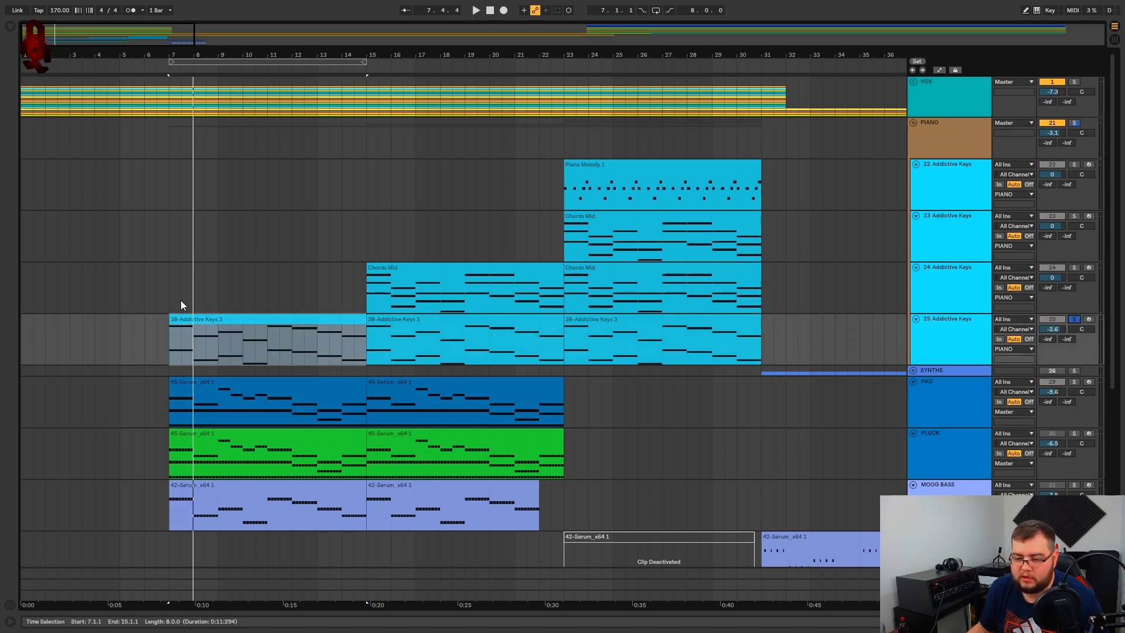
Open the first clip on track 25, play its notes from its second bar, review the low notes and close the note editor.
double_click(187, 325)
left_click(280, 432)
scroll(246, 438, "up", 3)
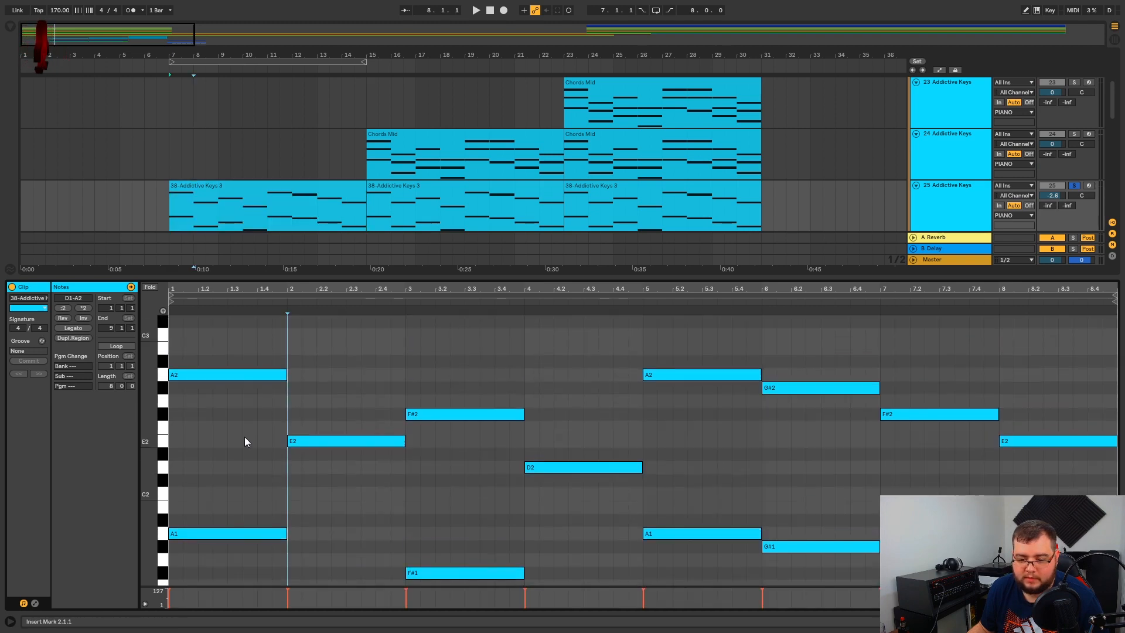
key("space")
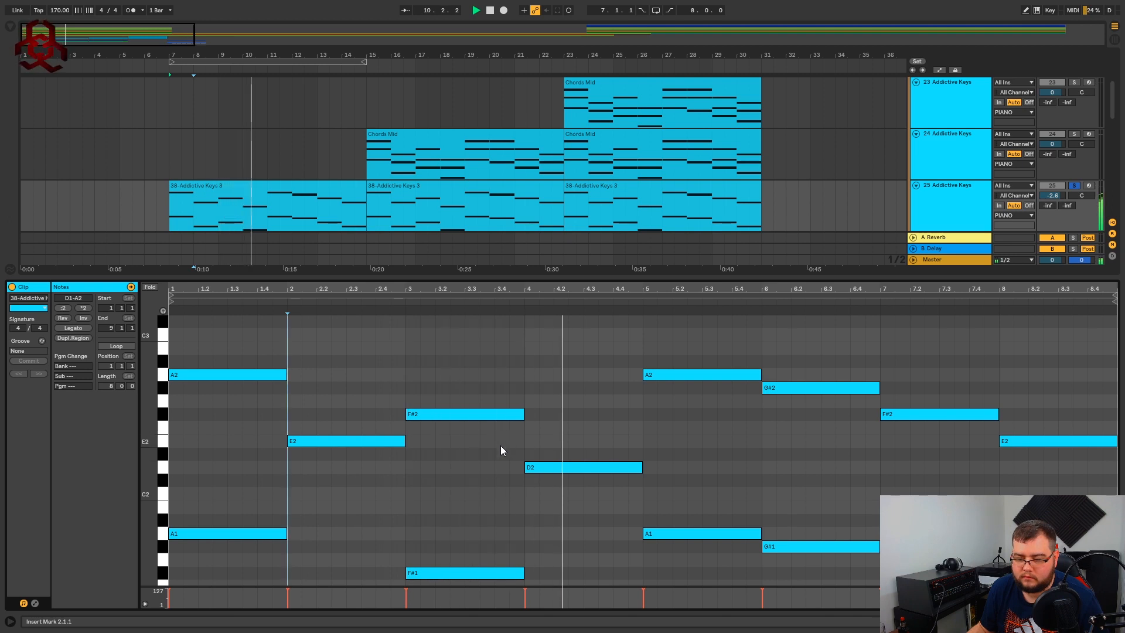
scroll(311, 461, "down", 4)
left_click(245, 481)
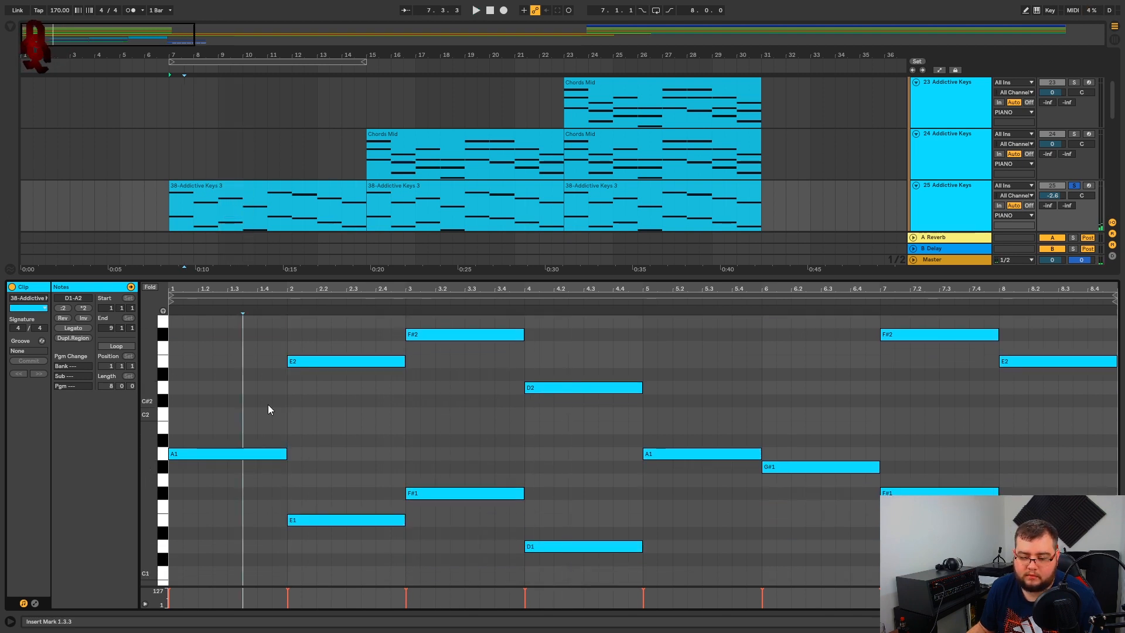
scroll(270, 405, "up", 4)
double_click(211, 188)
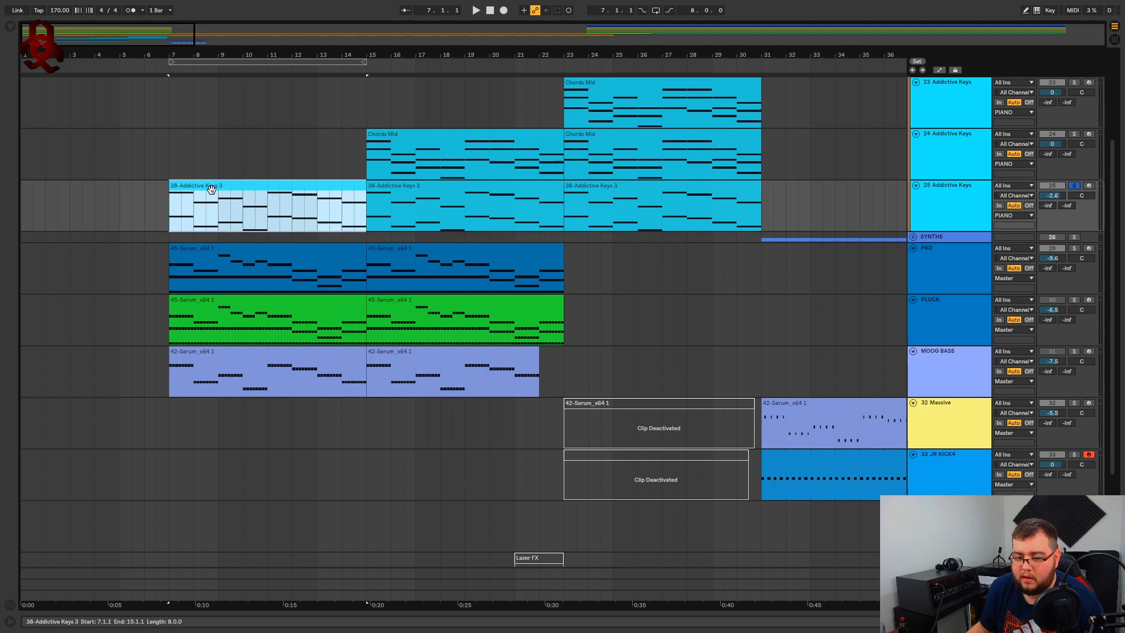
Solo the PAD track together with track 25 and play both from the first PAD clip.
left_click(244, 252)
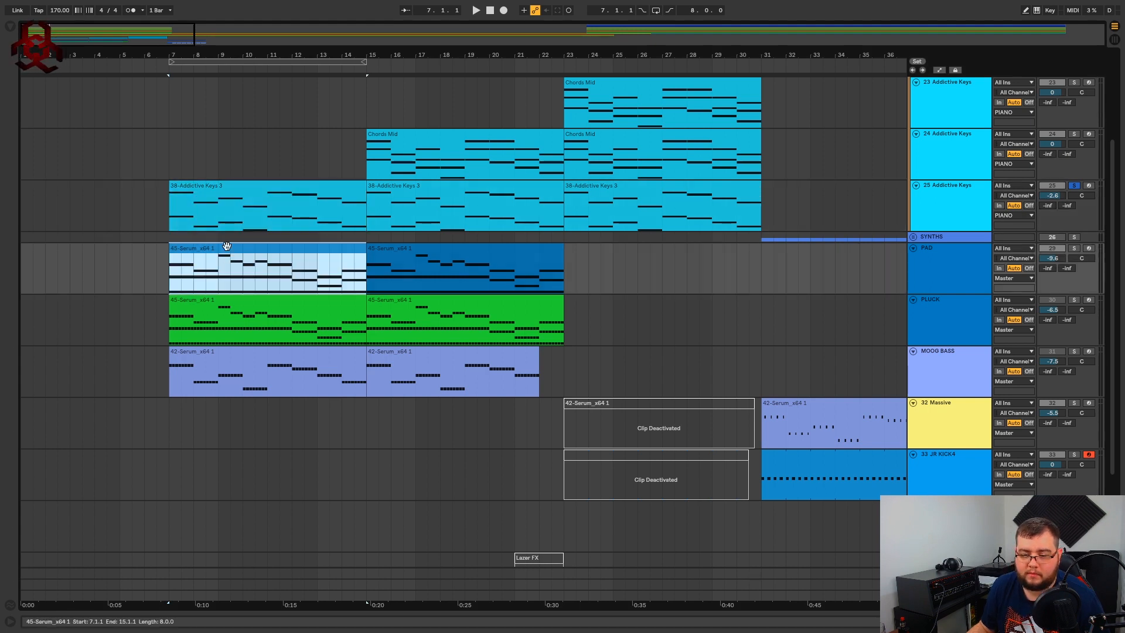
left_click(1074, 248)
key("space")
scroll(424, 259, "up", 2)
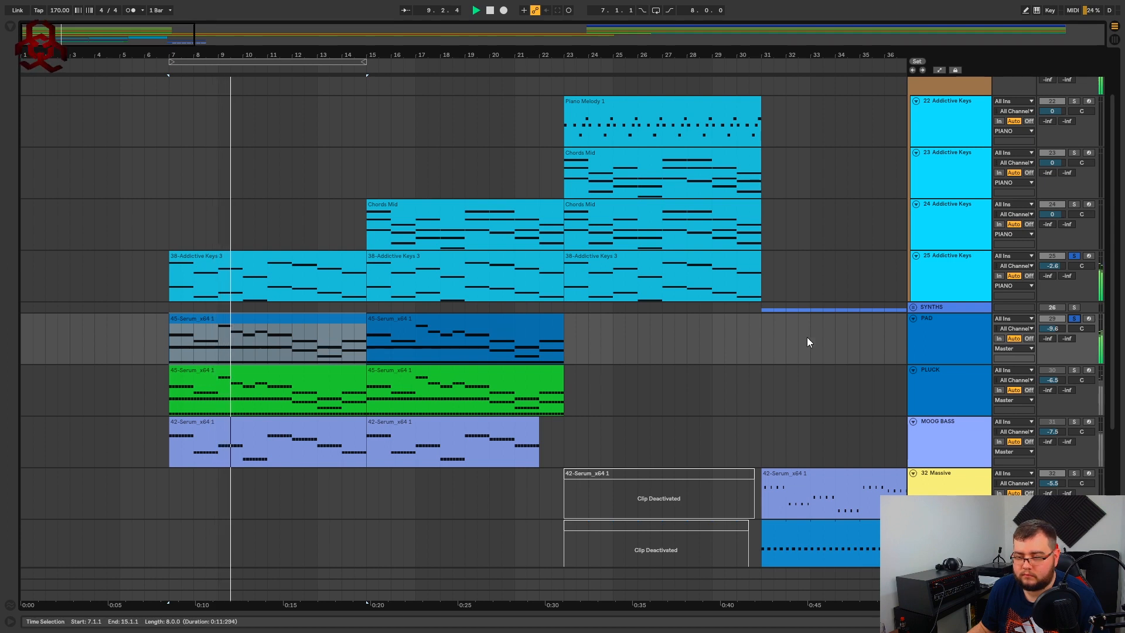
Lower the volume of track 25 Addictive Keys to -4.7 and listen to the balance against the pad.
left_click_drag(1052, 266, 1052, 278)
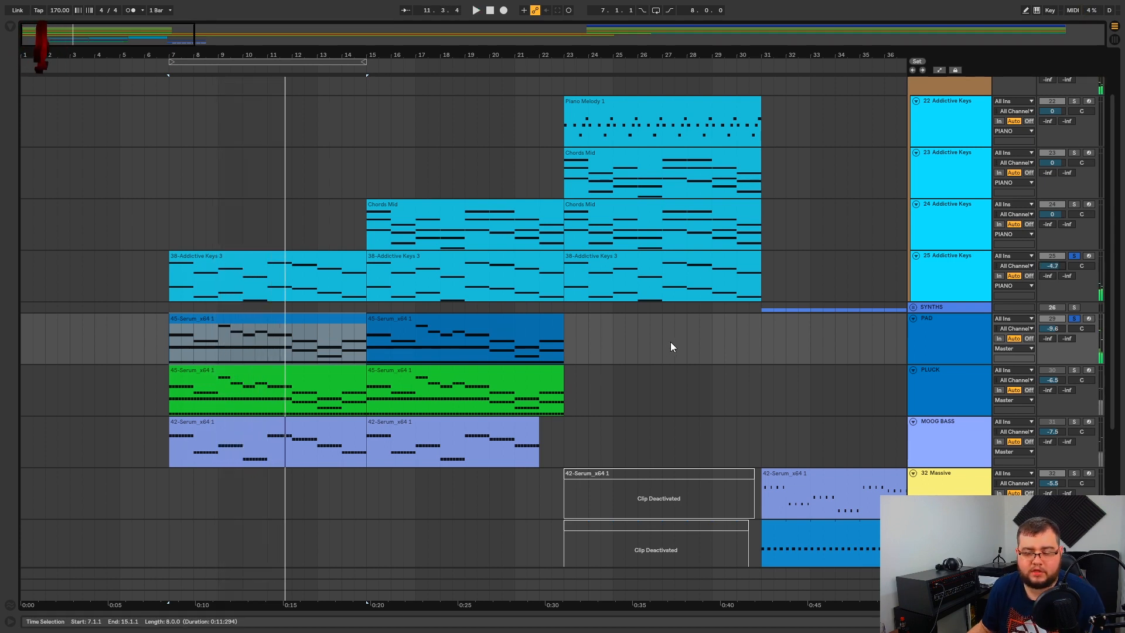
key("space")
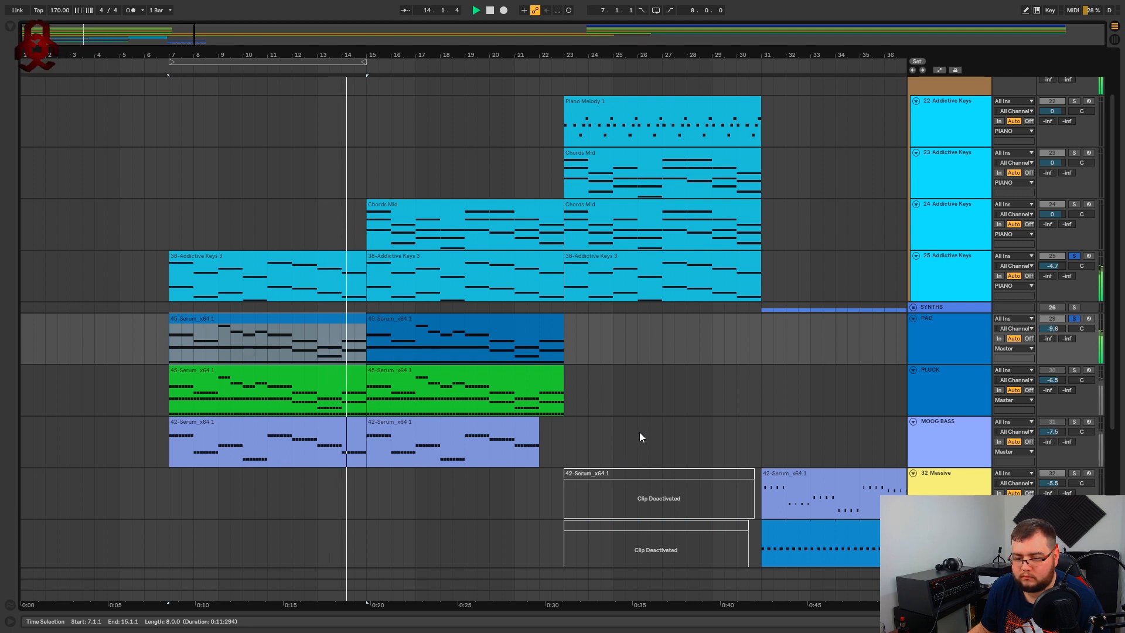
key("space")
Add track 24 with the Chords Mid clip to the solo and play from 14.3.1.
scroll(419, 350, "up", 1)
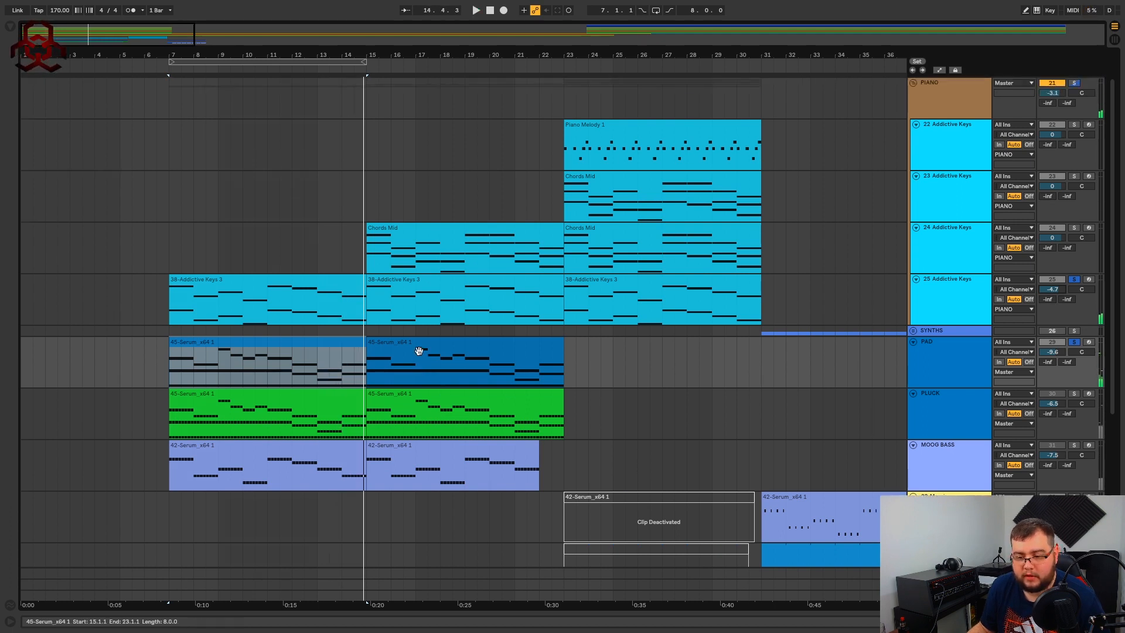
scroll(419, 350, "up", 1)
left_click(442, 249)
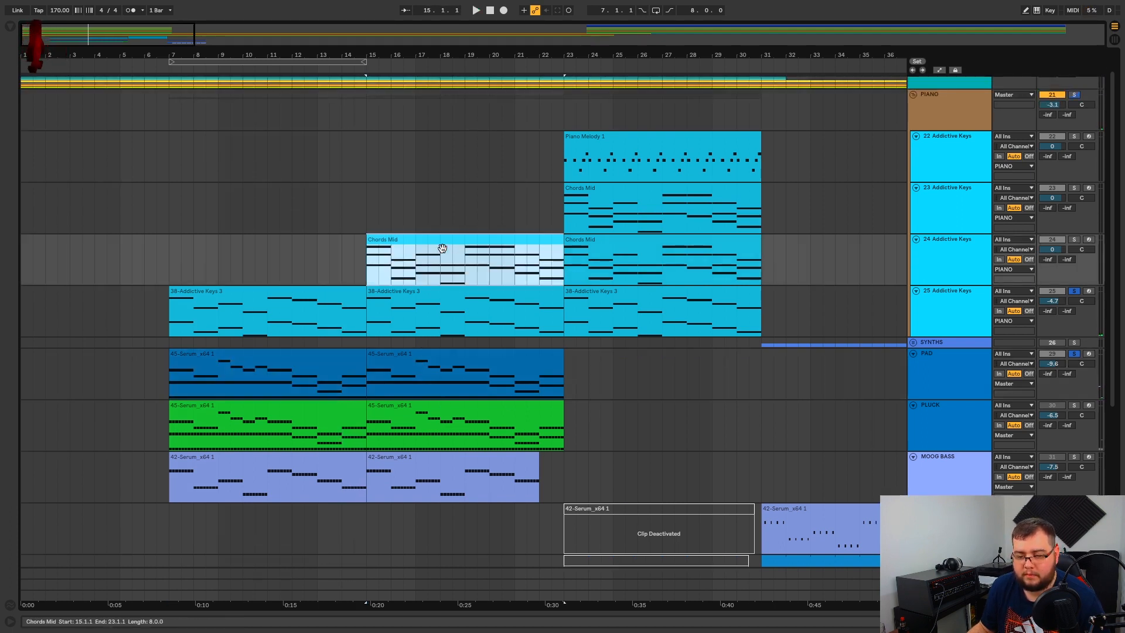
left_click(1074, 240)
left_click(354, 251)
key("space")
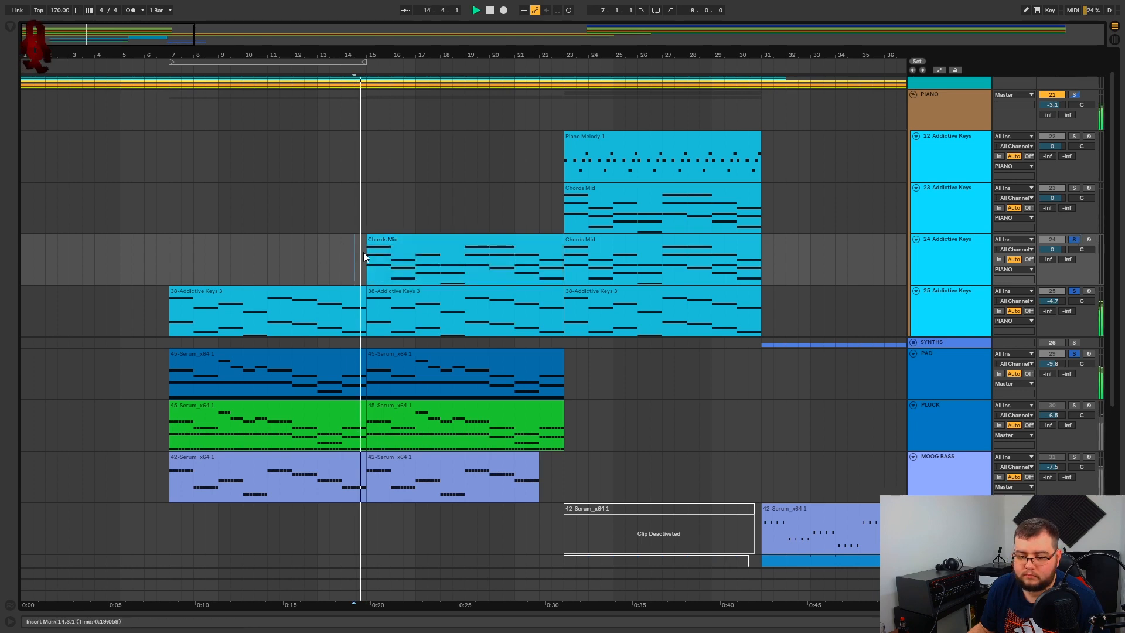
Take the piano and PAD tracks out of solo and play the full mix from bar 7.
scroll(860, 231, "up", 1)
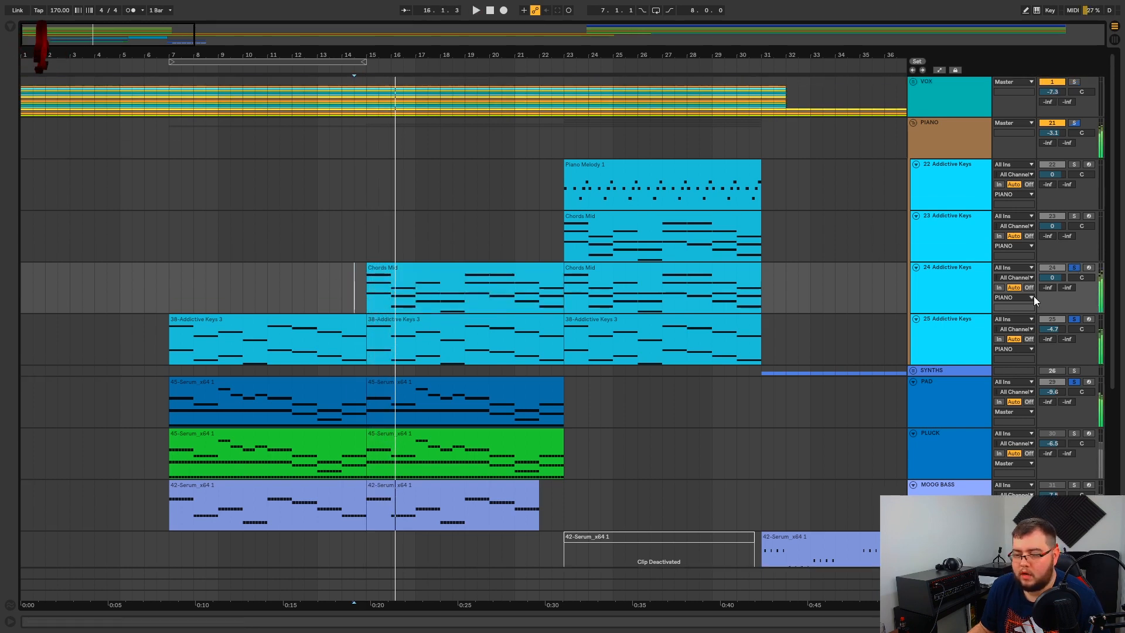
left_click(1075, 268)
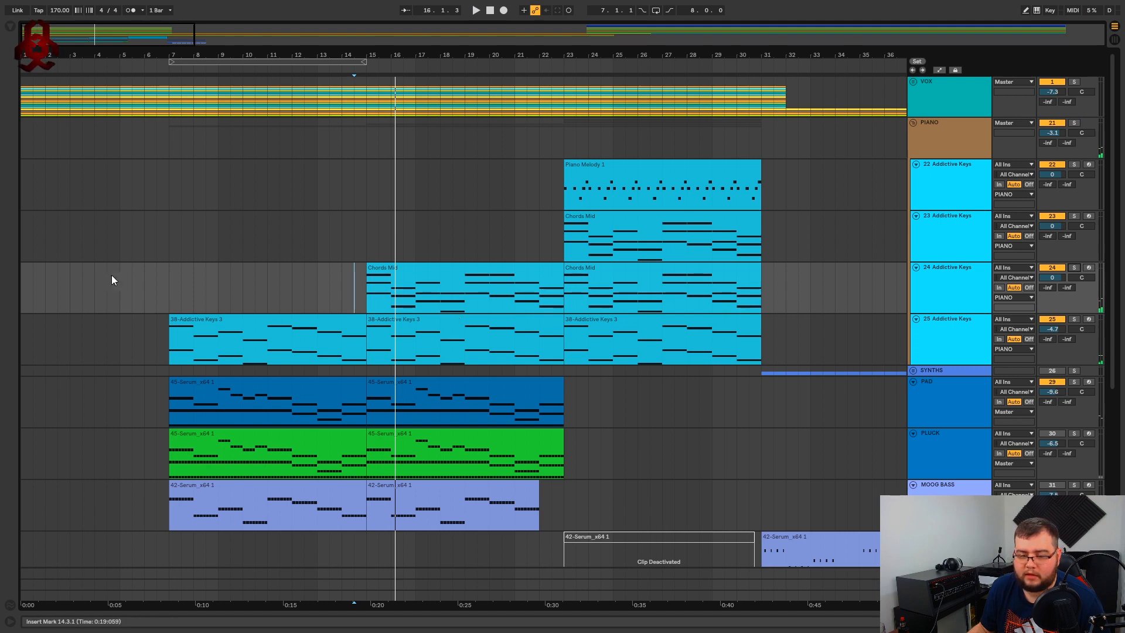
left_click(168, 290)
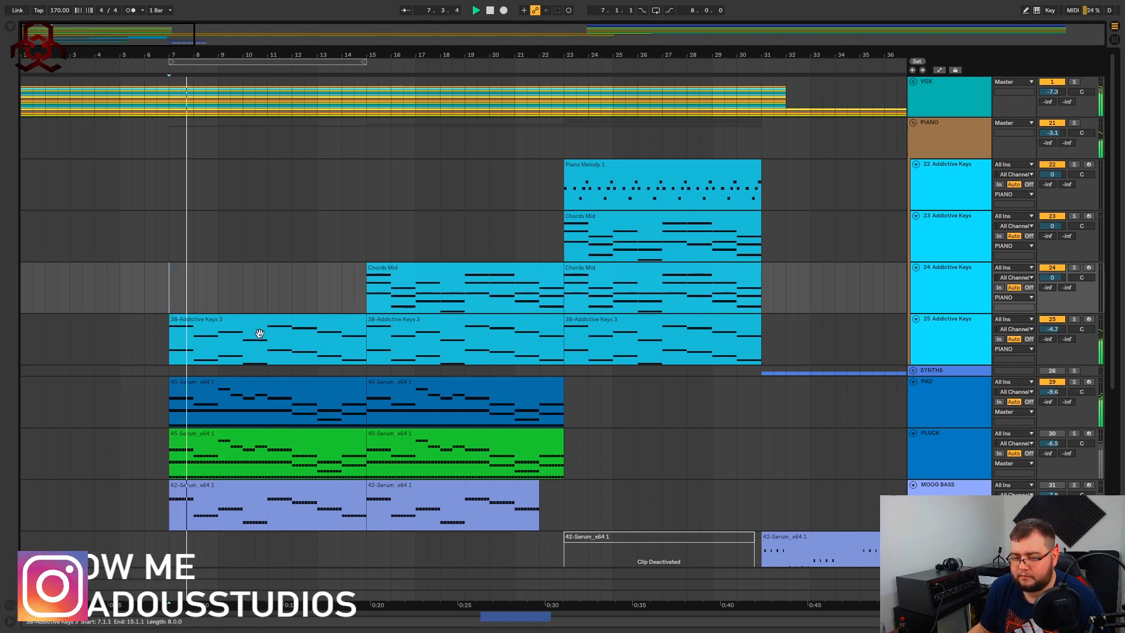
Play from bar 13, set the volume of track 24 to -2.3 and continue listening from 20.3.1.
left_click(317, 300)
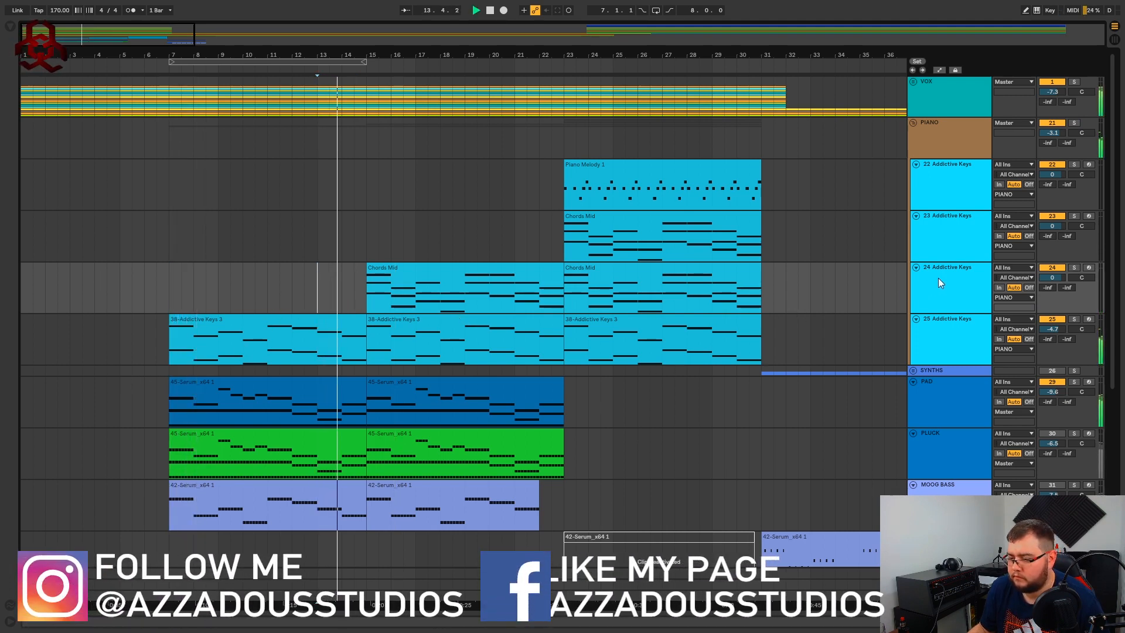
left_click_drag(1053, 278, 1052, 284)
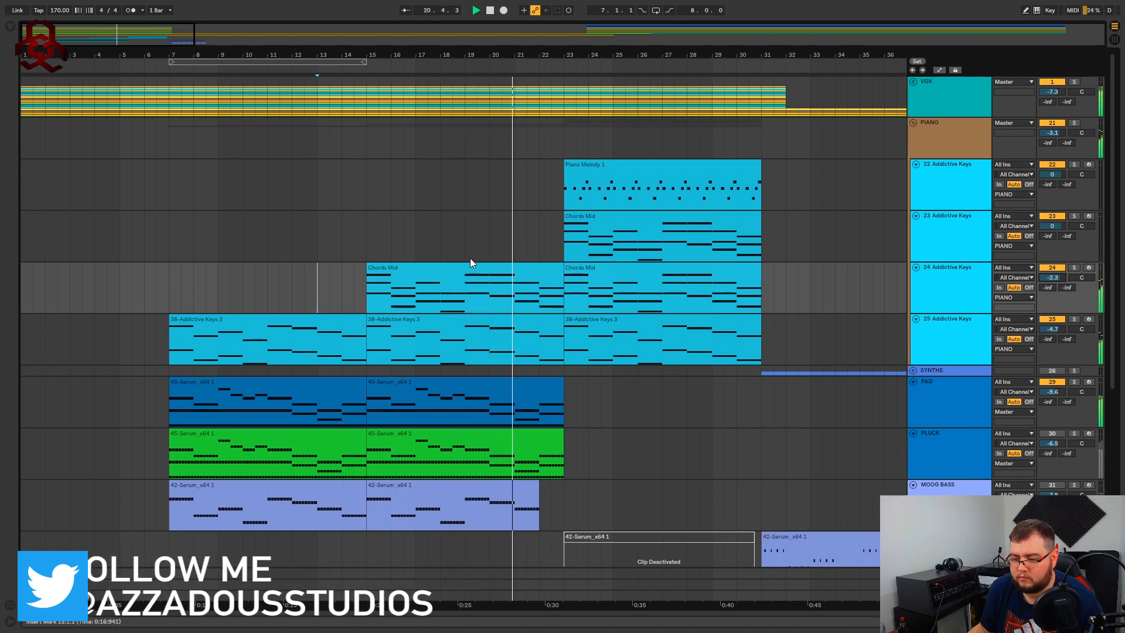
left_click(502, 224)
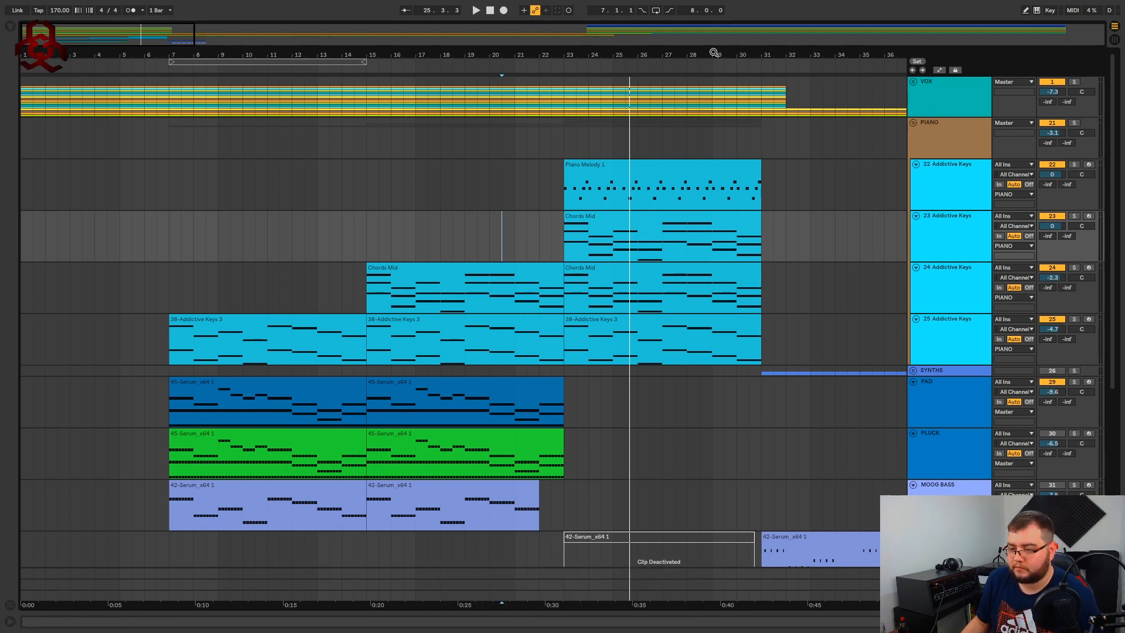
Review the tracks around the bar 23 section and place the insert marker at 27.3.1 on the PLUCK track.
left_click_drag(713, 54, 637, 65)
scroll(397, 485, "down", 3)
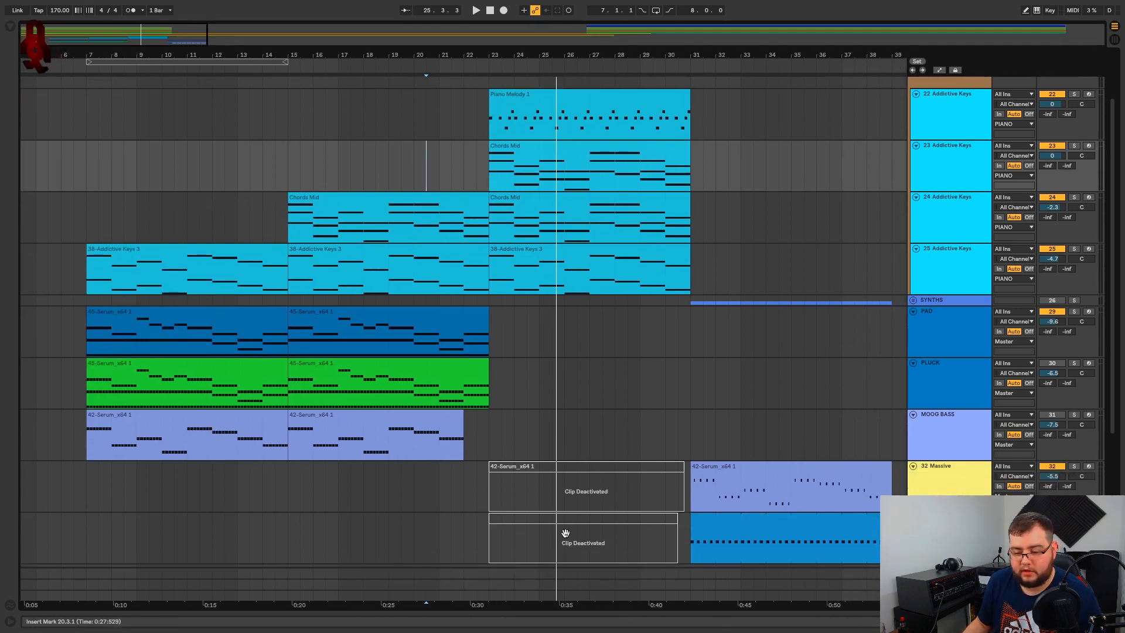
left_click(606, 403)
scroll(607, 400, "up", 3)
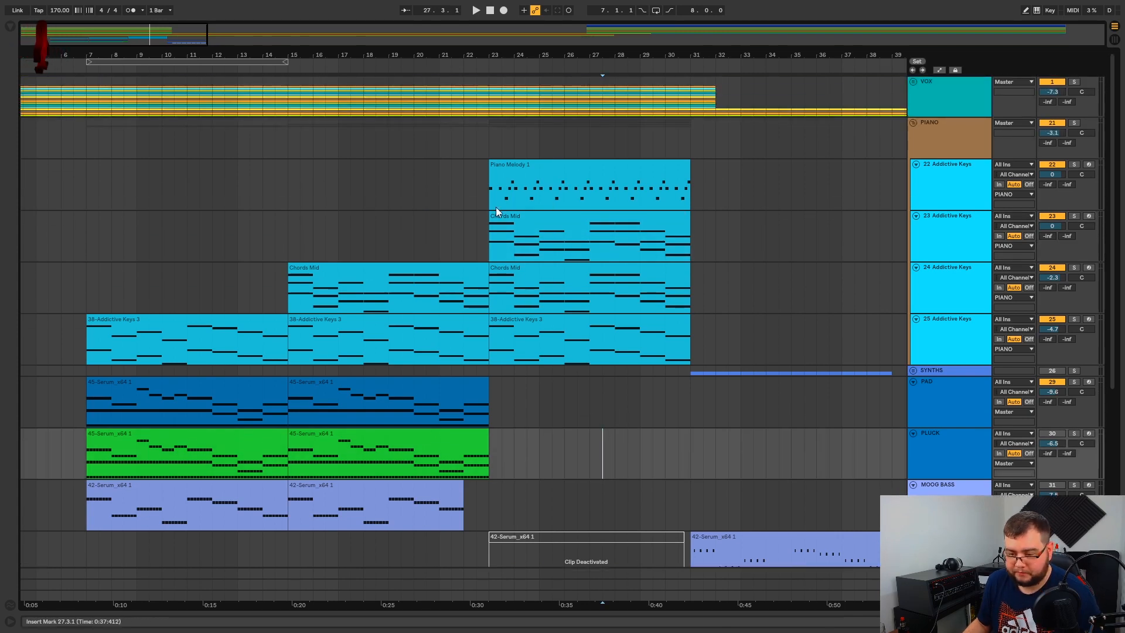
Rename the Chords Mid clip at bar 23 on track 23 as CHORDS HIGH.
left_click(546, 206)
left_click(536, 242)
left_click(568, 225)
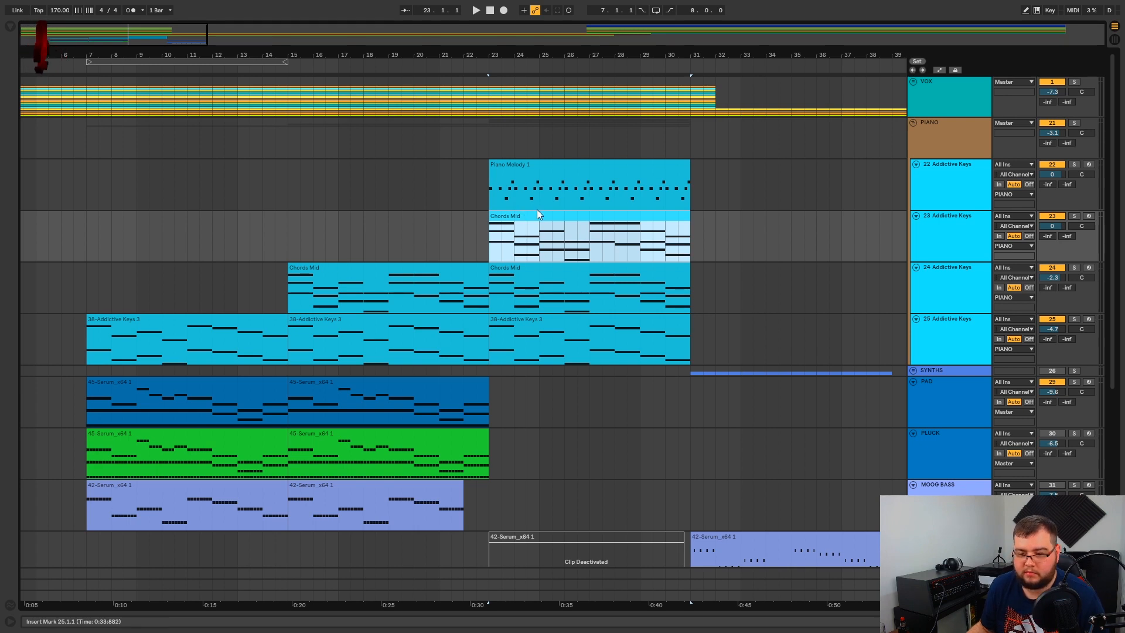
left_click(526, 281)
left_click(574, 220)
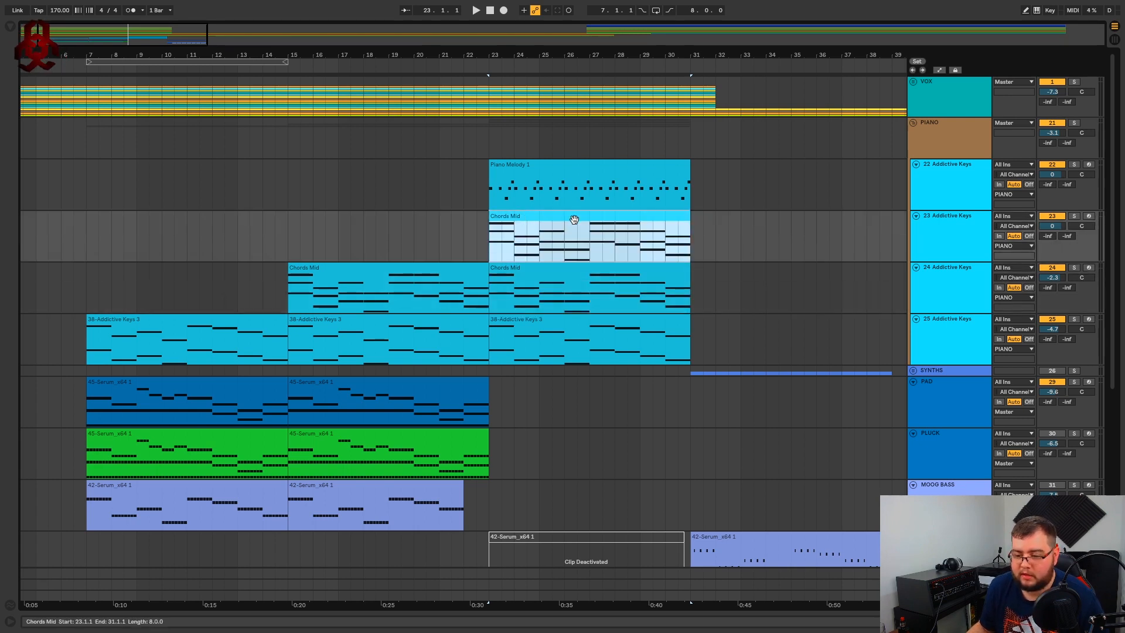
right_click(525, 223)
left_click(546, 306)
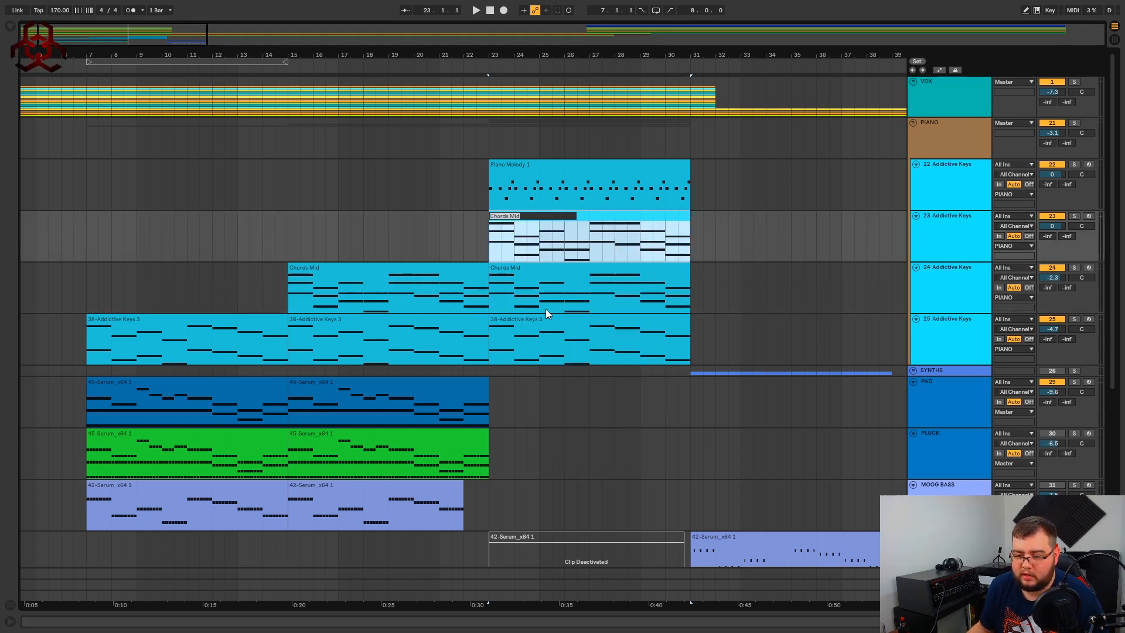
type("CHORDS HIGH")
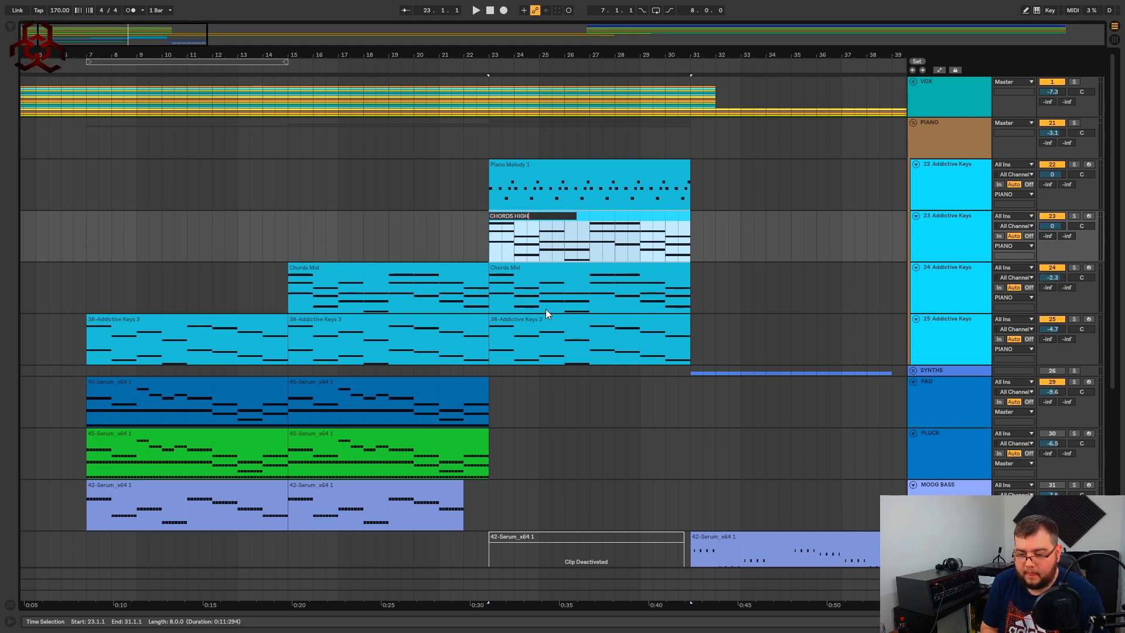
key("Return")
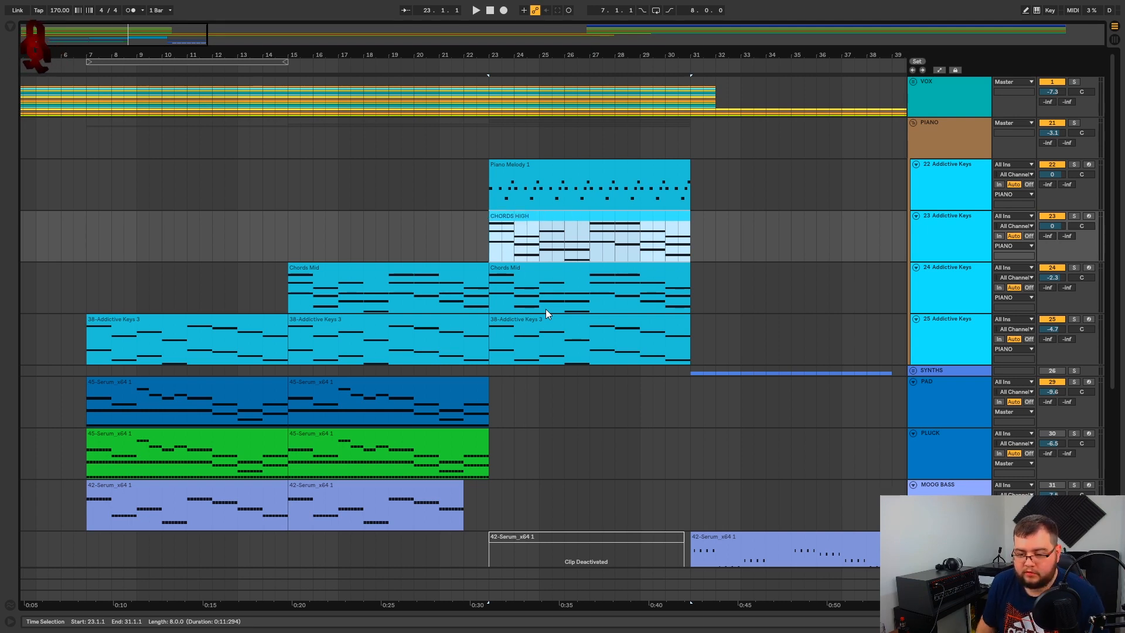
Compare the notes of the CHORDS HIGH clip with those of the Chords Mid clip at bar 23.
double_click(593, 221)
scroll(534, 223, "down", 2)
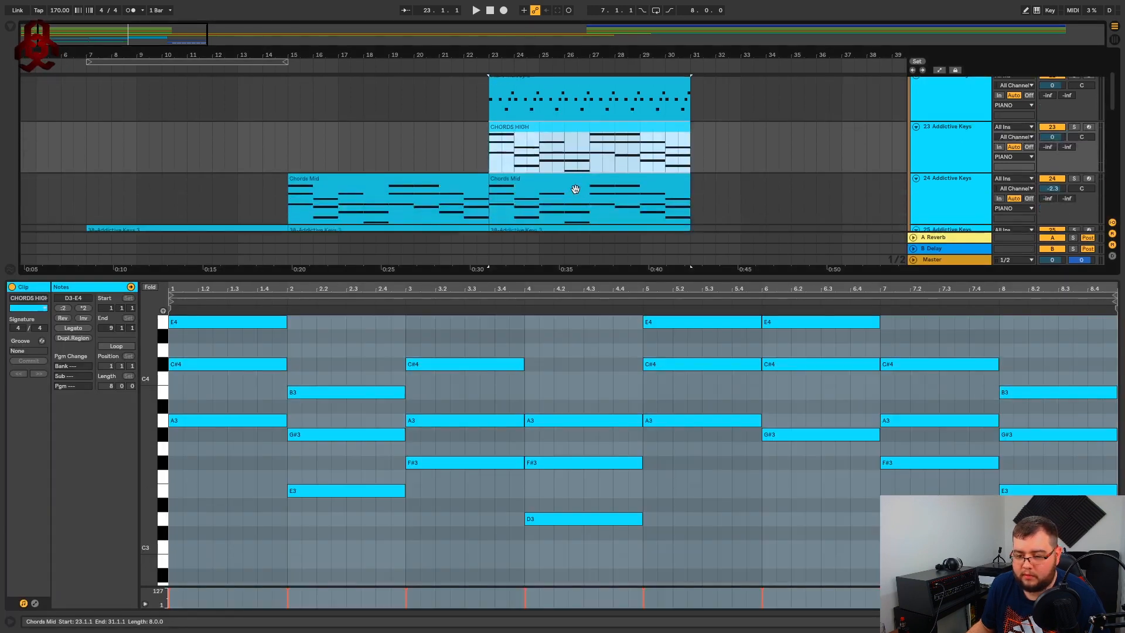
left_click(563, 192)
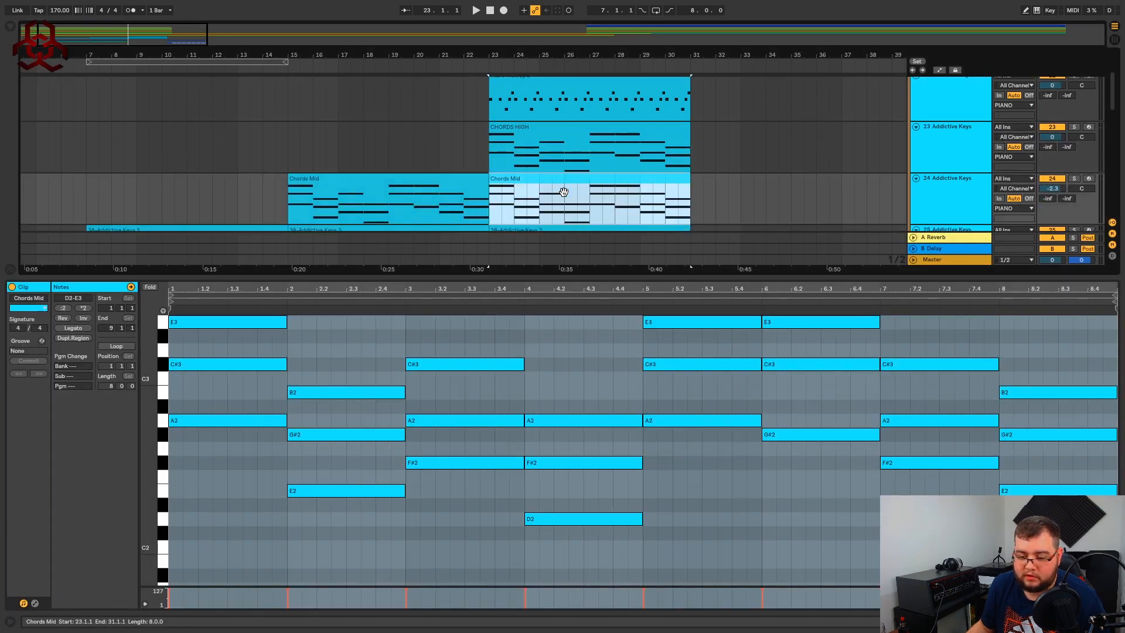
left_click(316, 365)
scroll(314, 416, "up", 3)
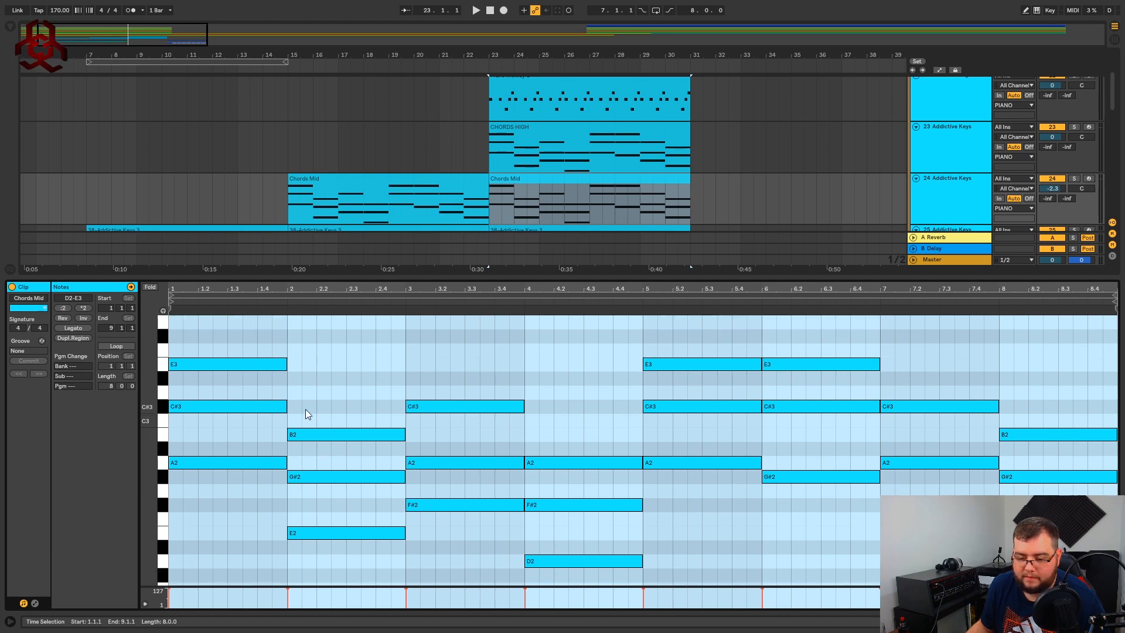
left_click(527, 170)
left_click(343, 357)
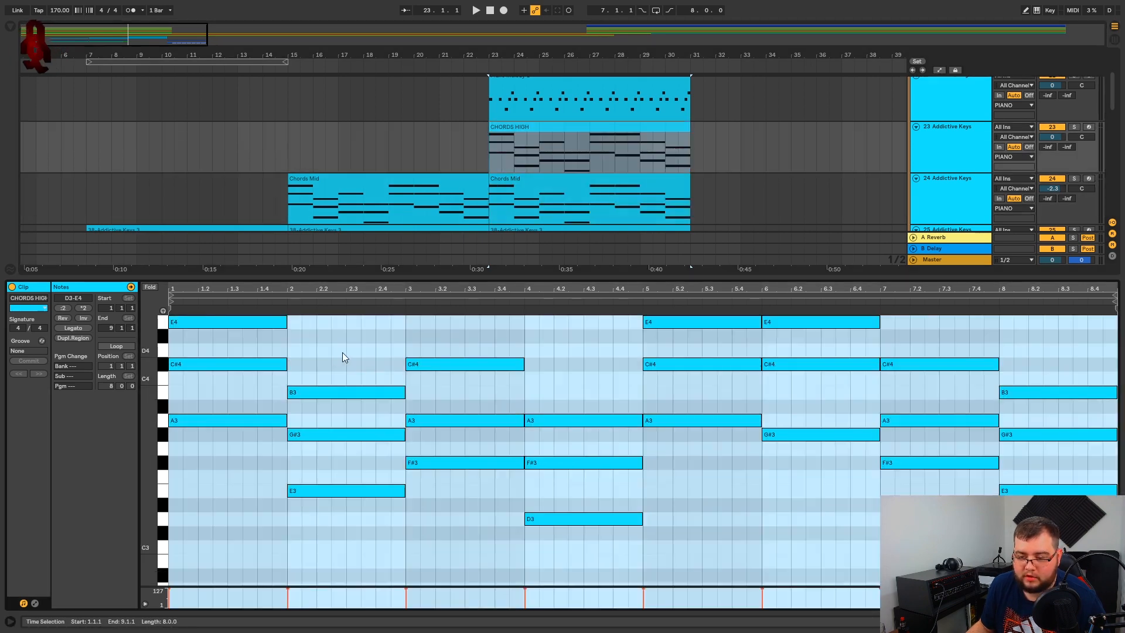
Solo track 23, play the CHORDS HIGH clip from bar 23 and set the track's volume to -2.6.
left_click(1075, 128)
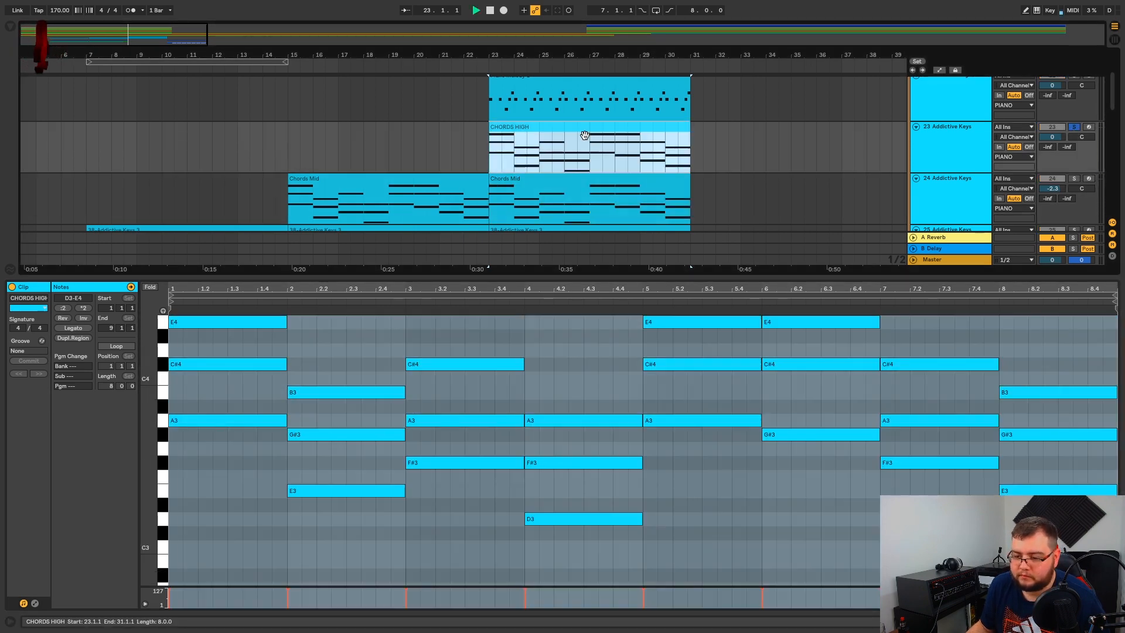
key("space")
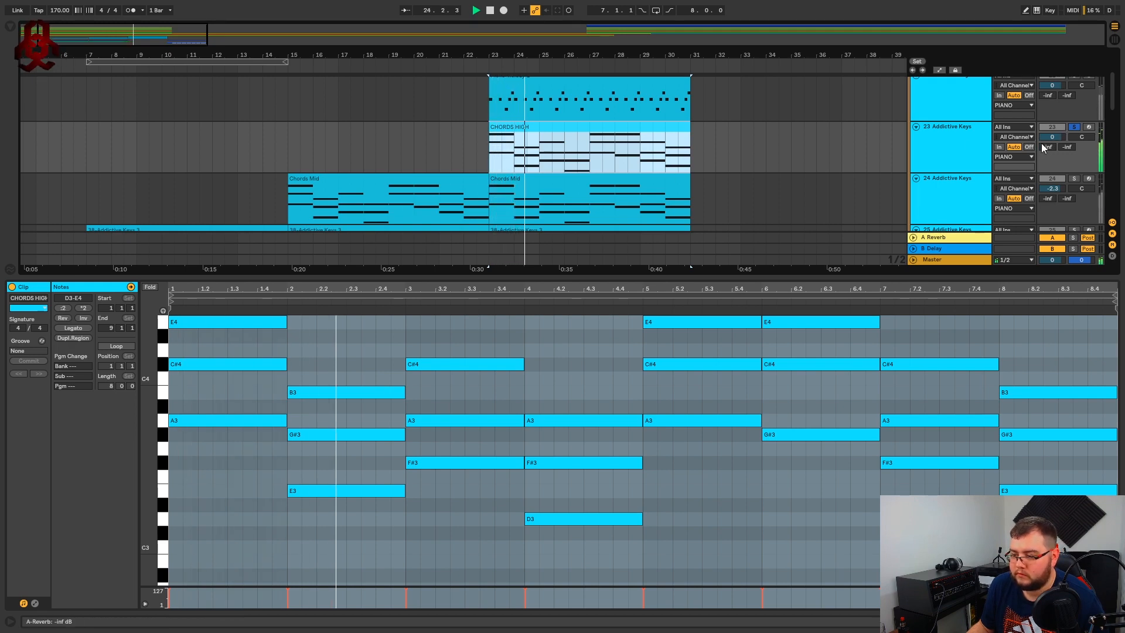
left_click_drag(1053, 137, 1053, 150)
Play the soloed PIANO group from bar 23, set track 23's volume to -3.9 and take that track out of solo.
scroll(547, 201, "down", 2)
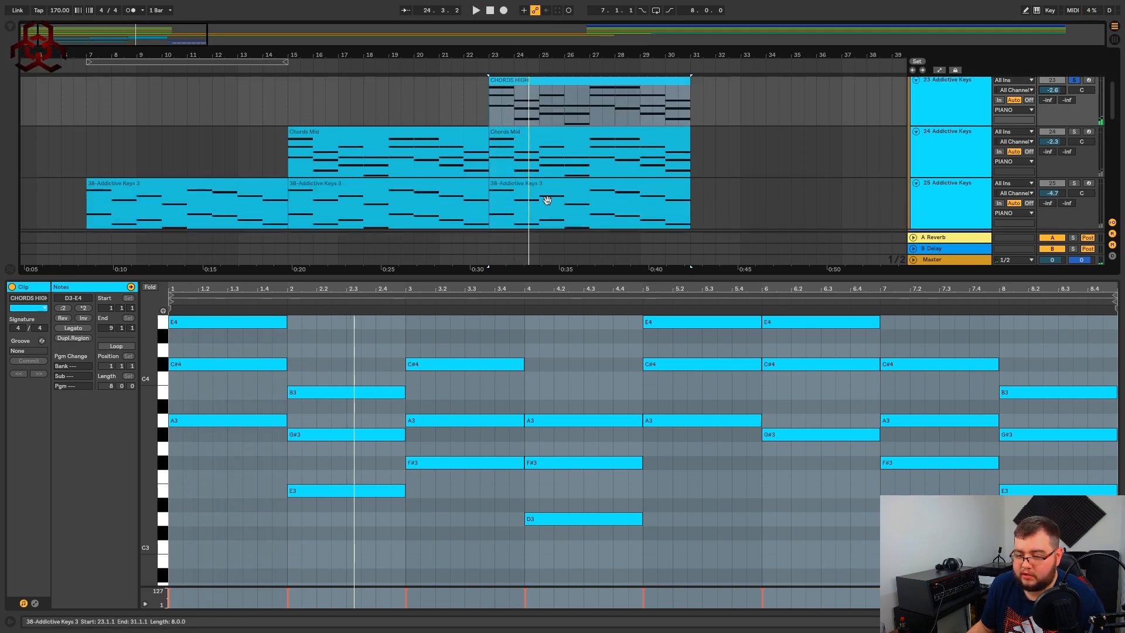
double_click(593, 276)
scroll(638, 230, "up", 4)
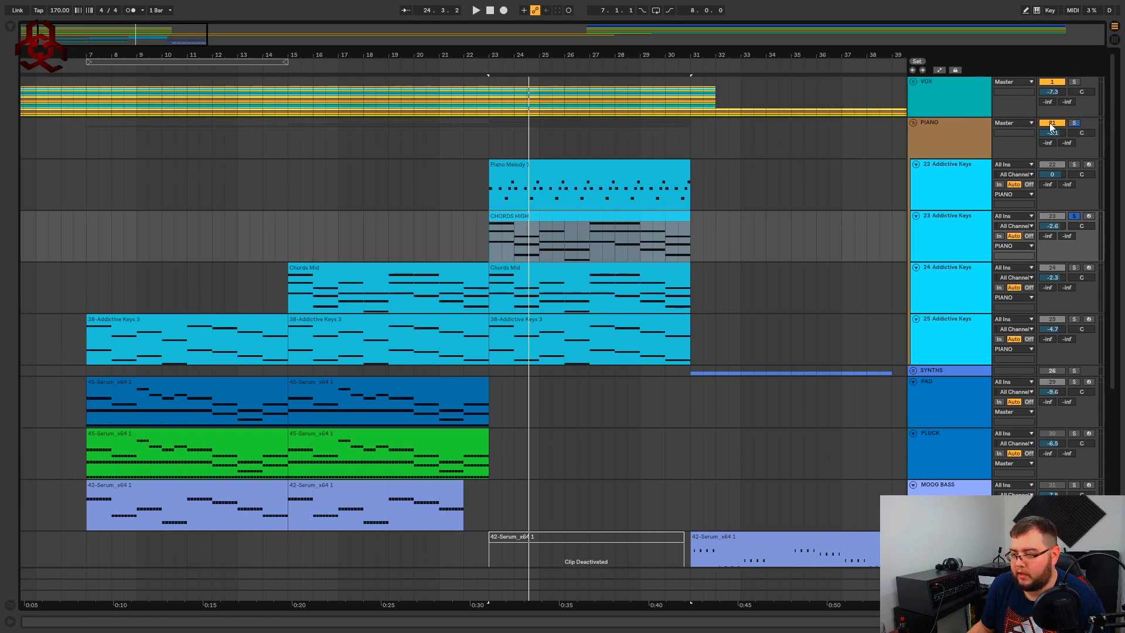
key("space")
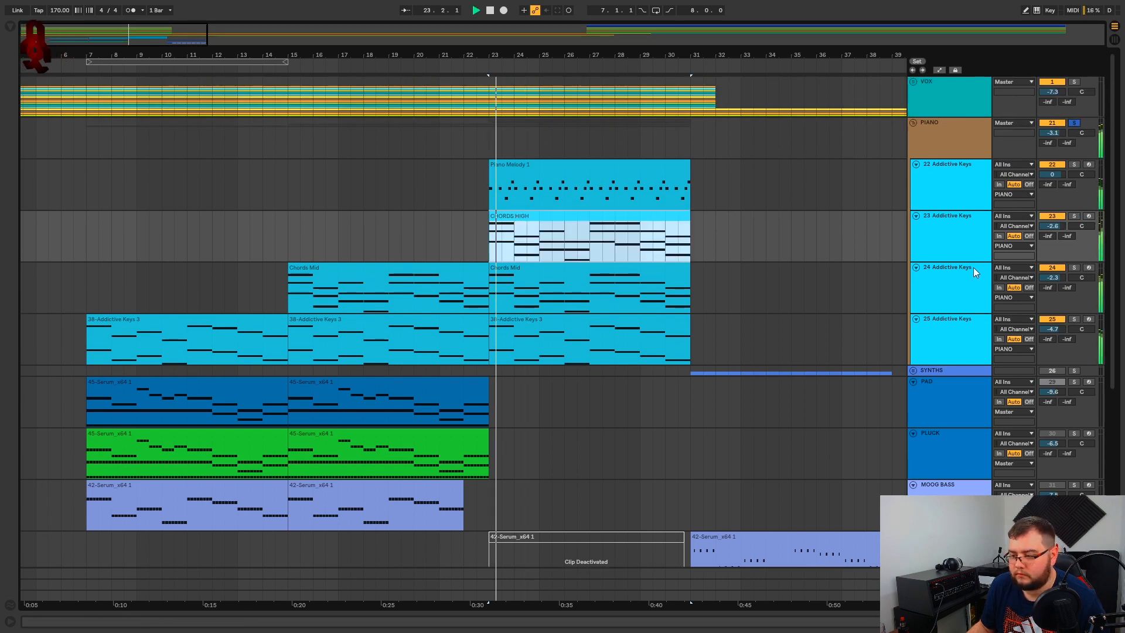
left_click(1075, 217)
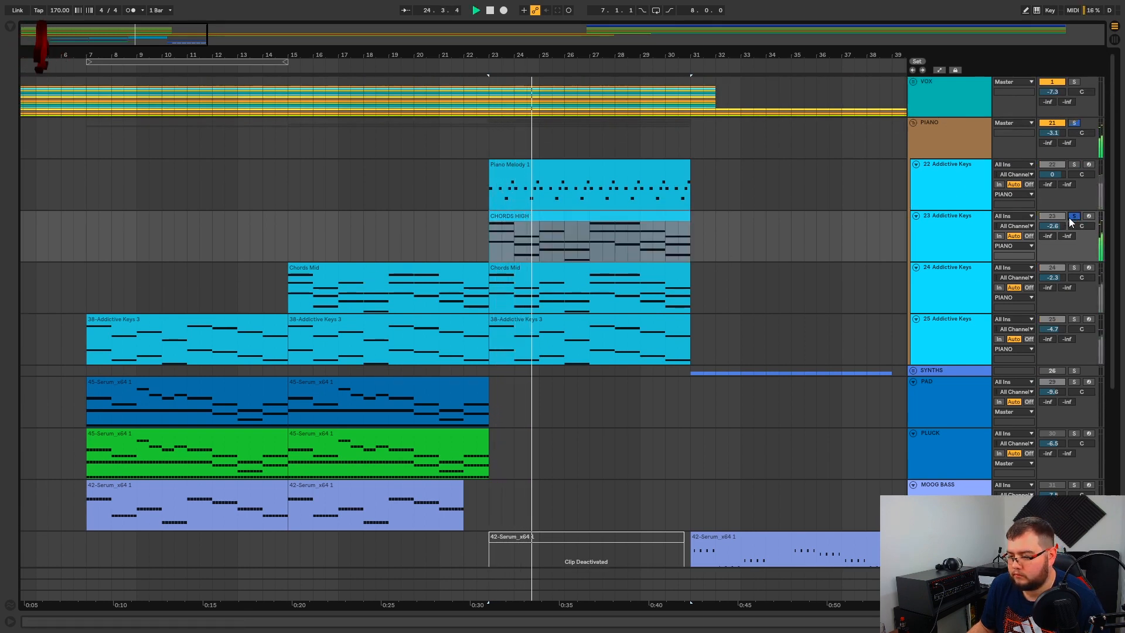
left_click(1074, 215)
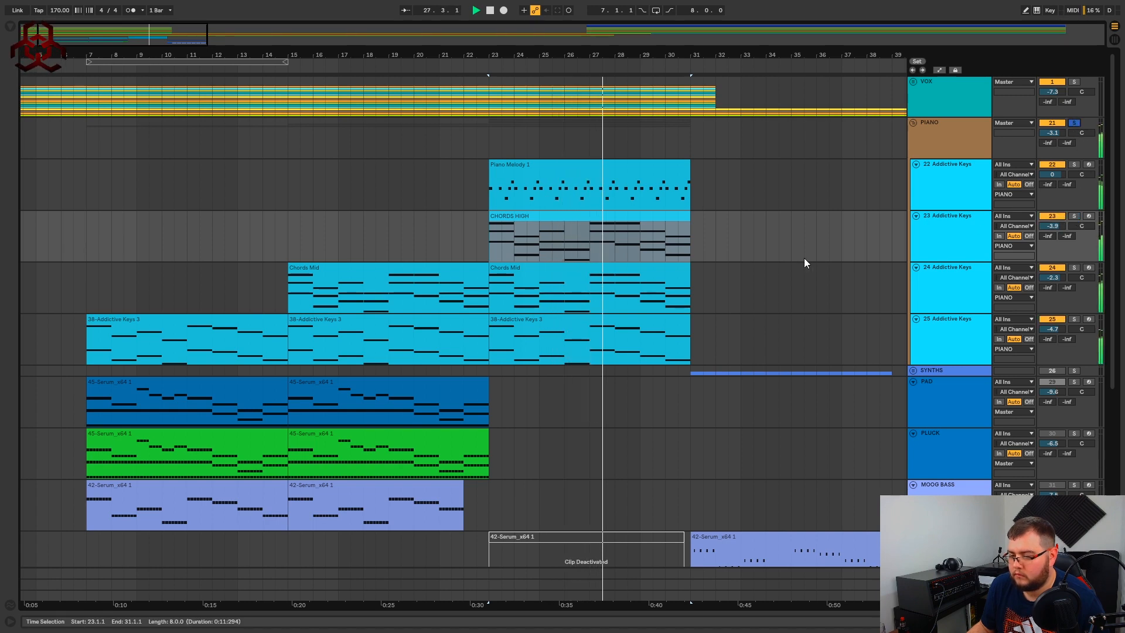
key("space")
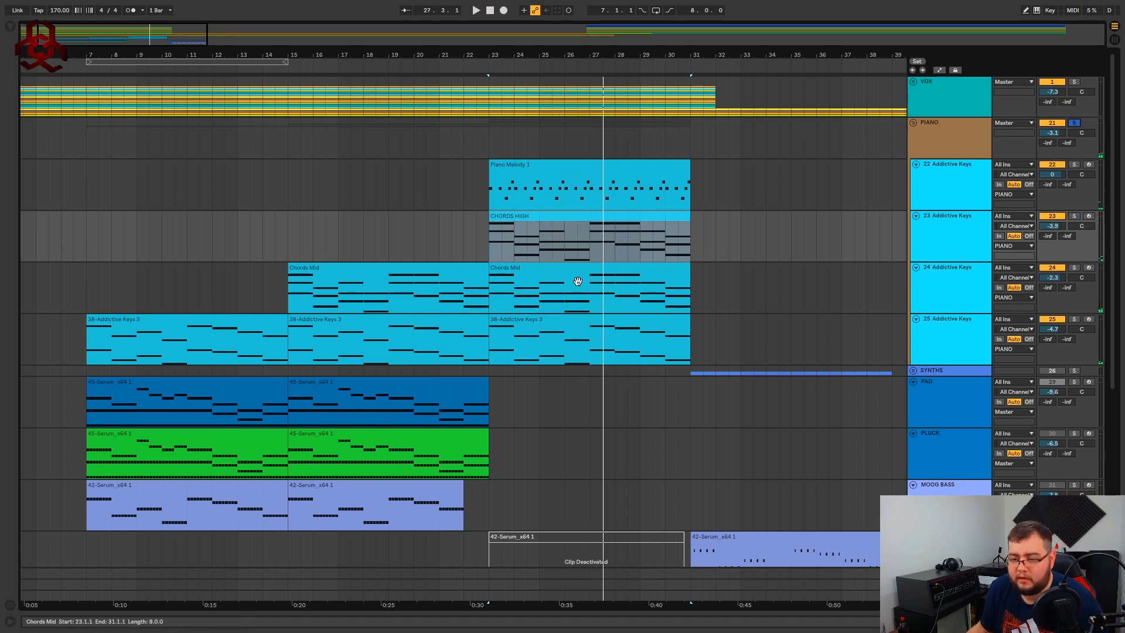
Solo track 22 and play the Piano Melody 1 clip from bar 23 with its notes open.
left_click(544, 170)
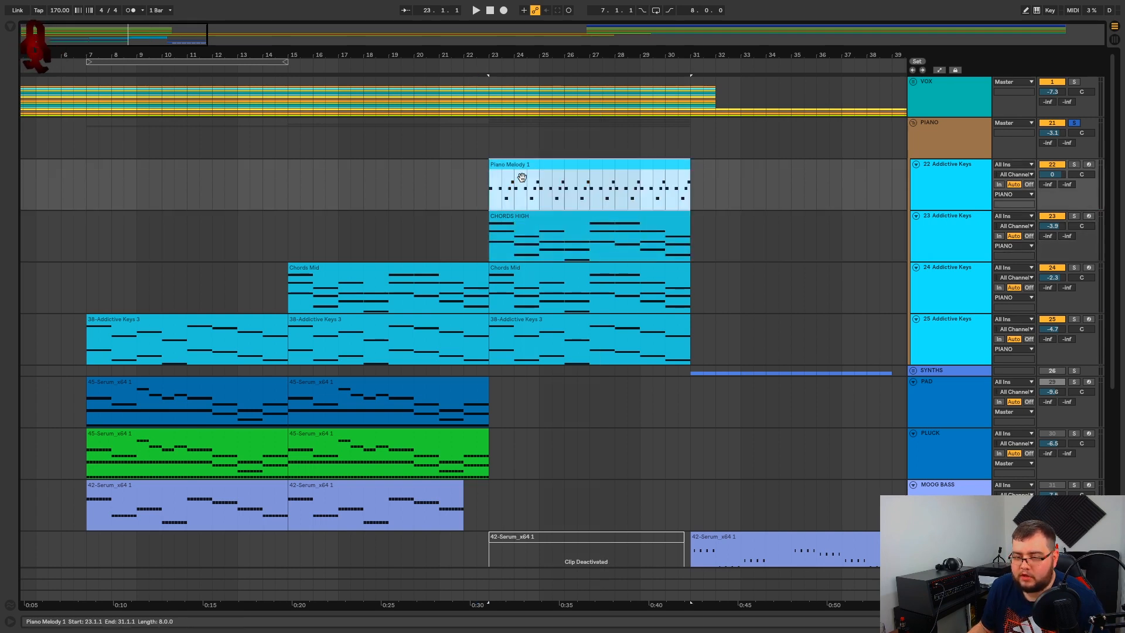
left_click(1073, 165)
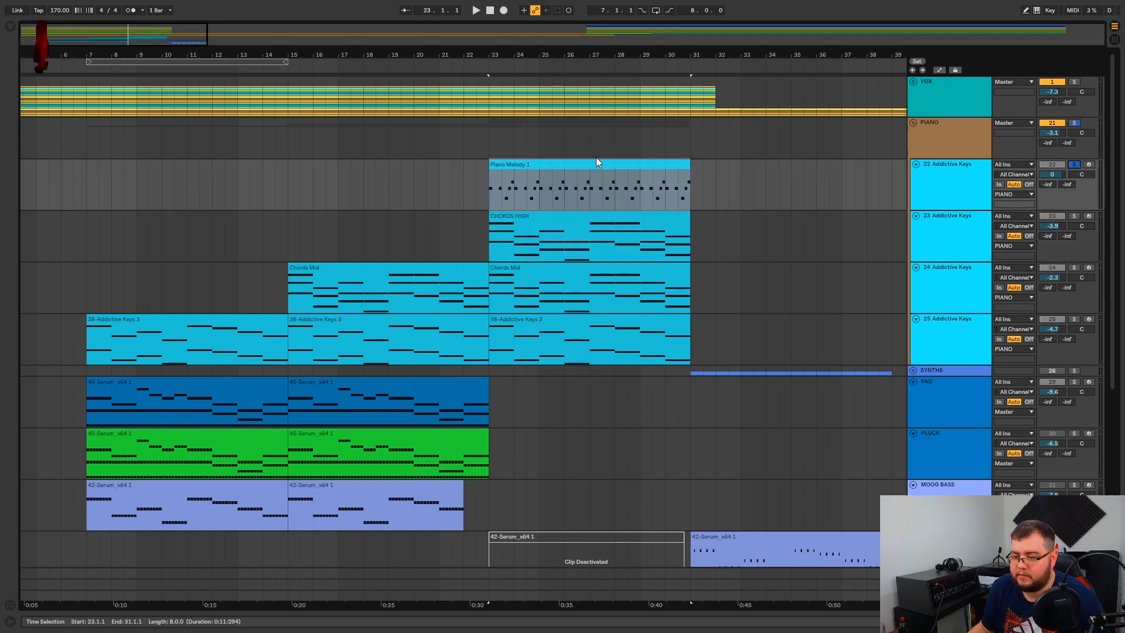
double_click(577, 164)
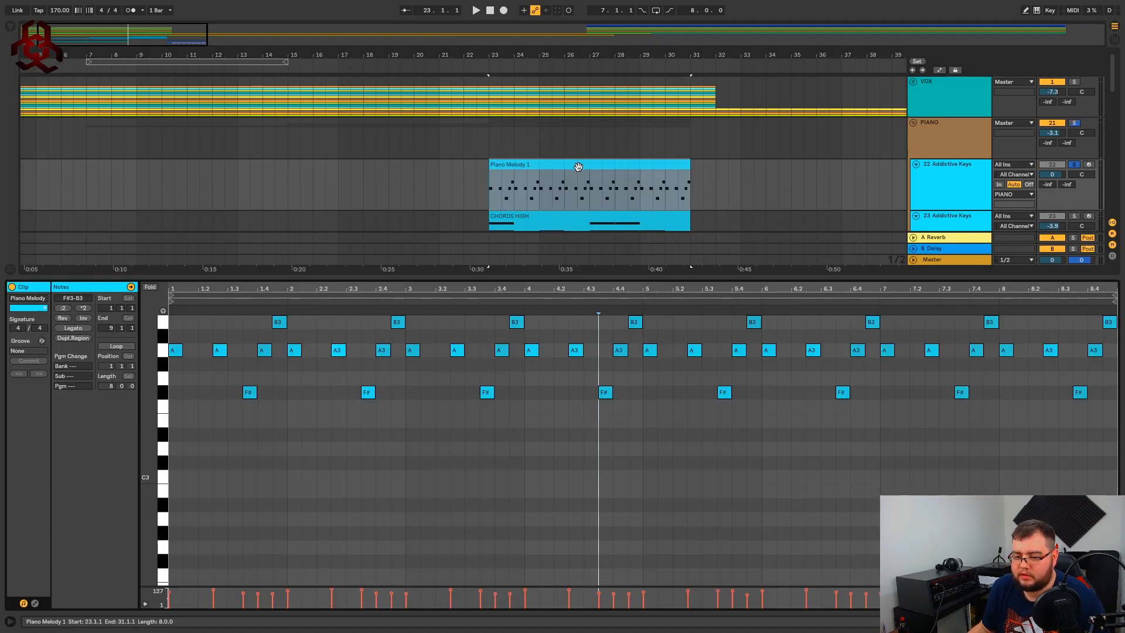
left_click(176, 334)
left_click(505, 188)
key("space")
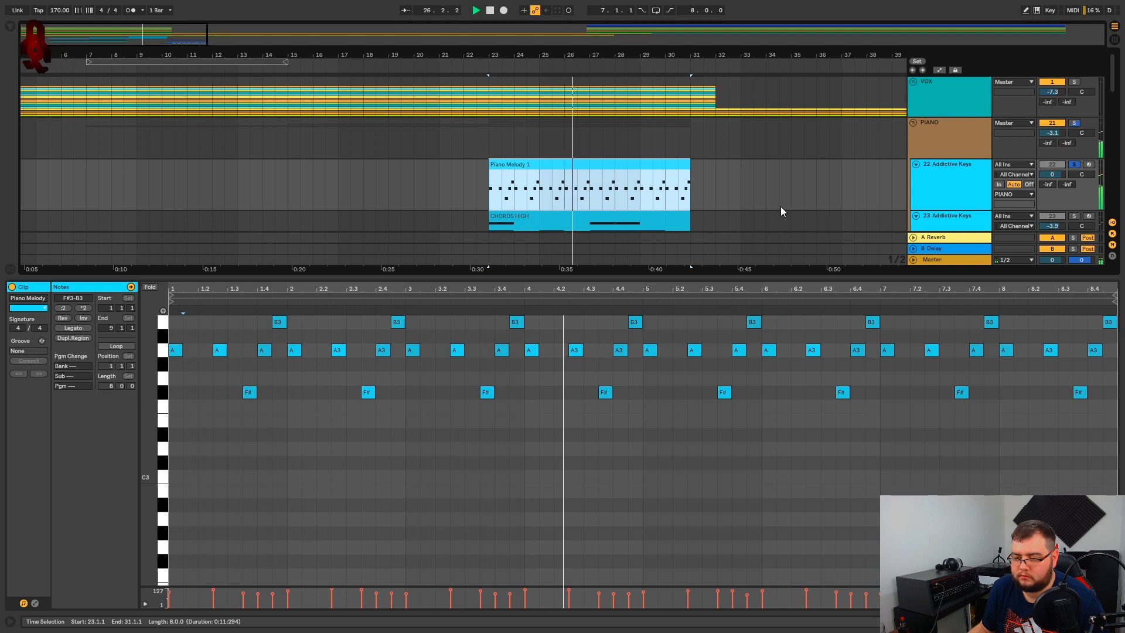
key("space")
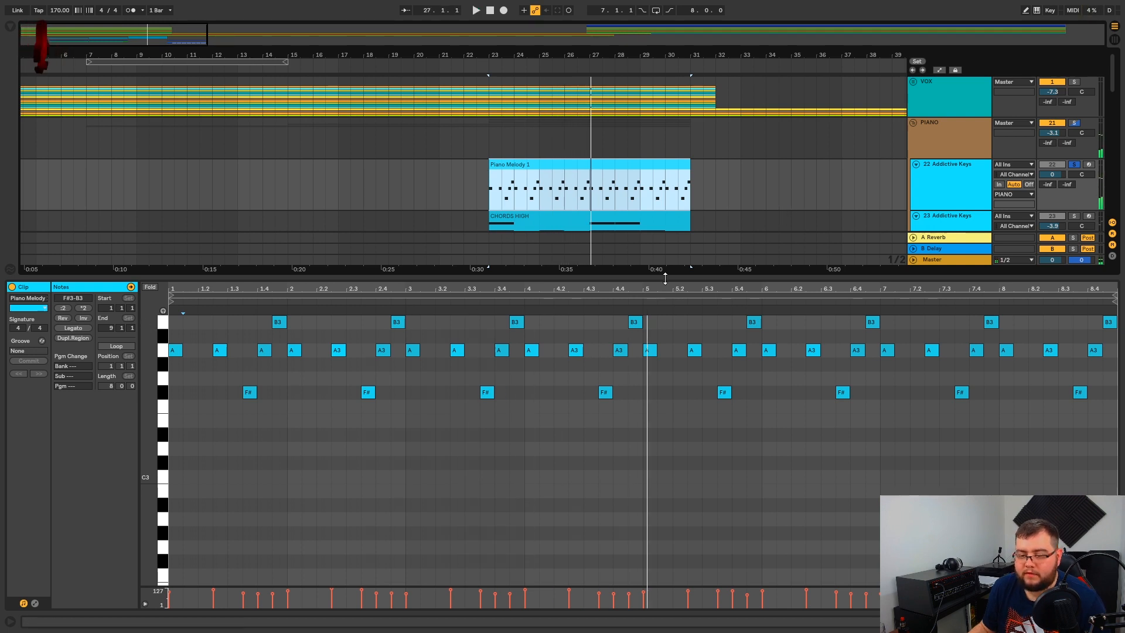
Examine the device chains of the four Addictive Keys tracks and the PIANO group.
key("ctrl+alt+l")
left_click(964, 188)
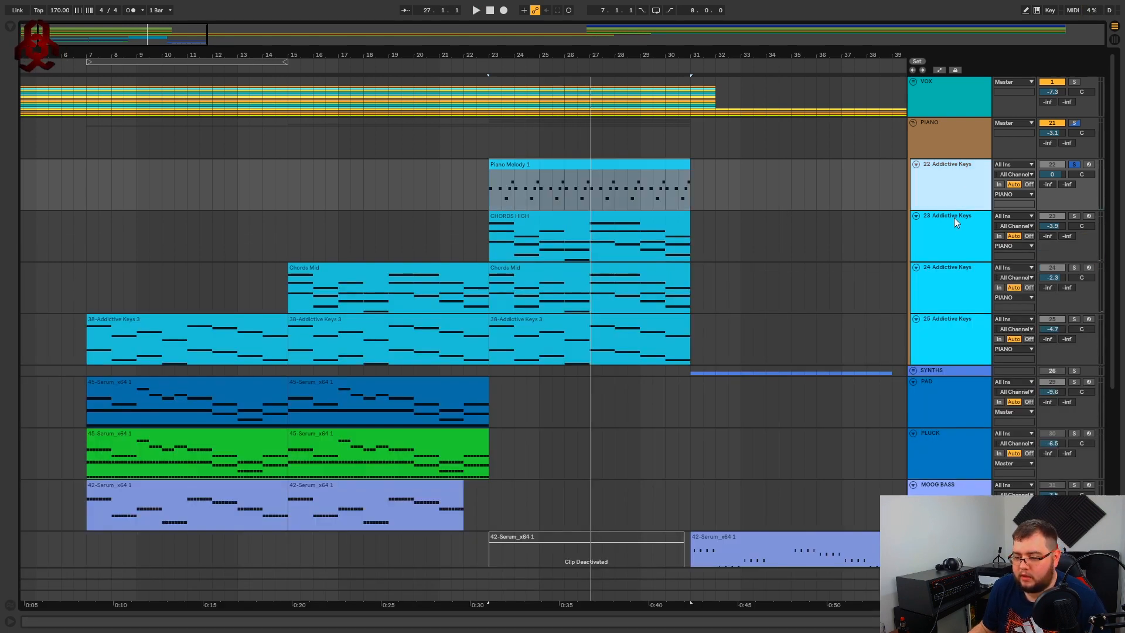
key("ctrl+alt+l")
left_click(943, 258)
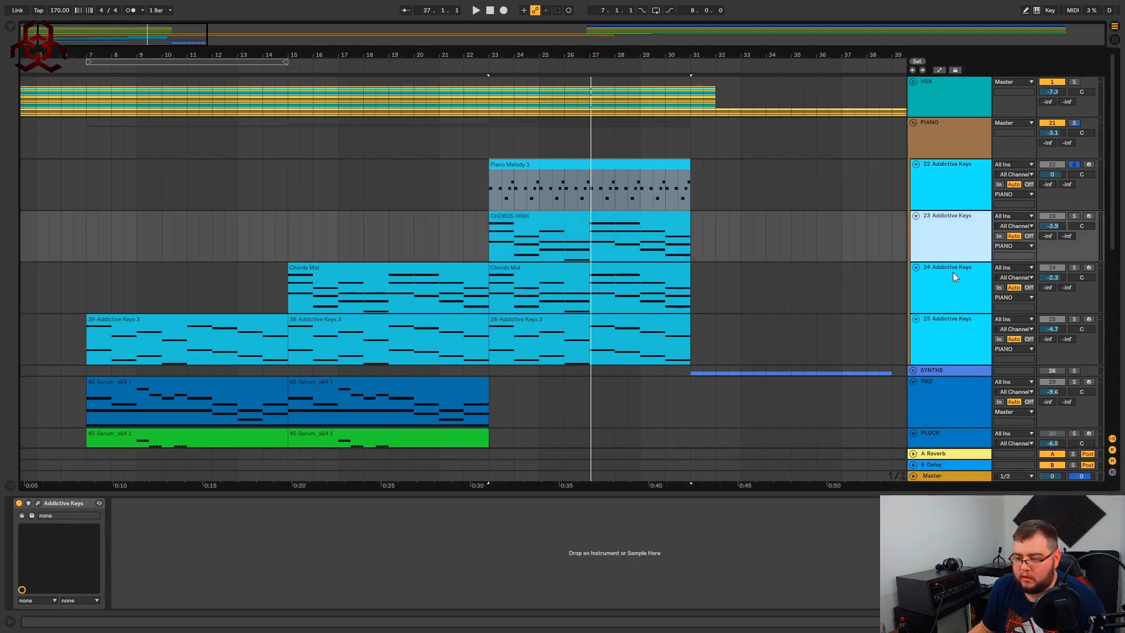
left_click(952, 273)
left_click(953, 318)
left_click(961, 126)
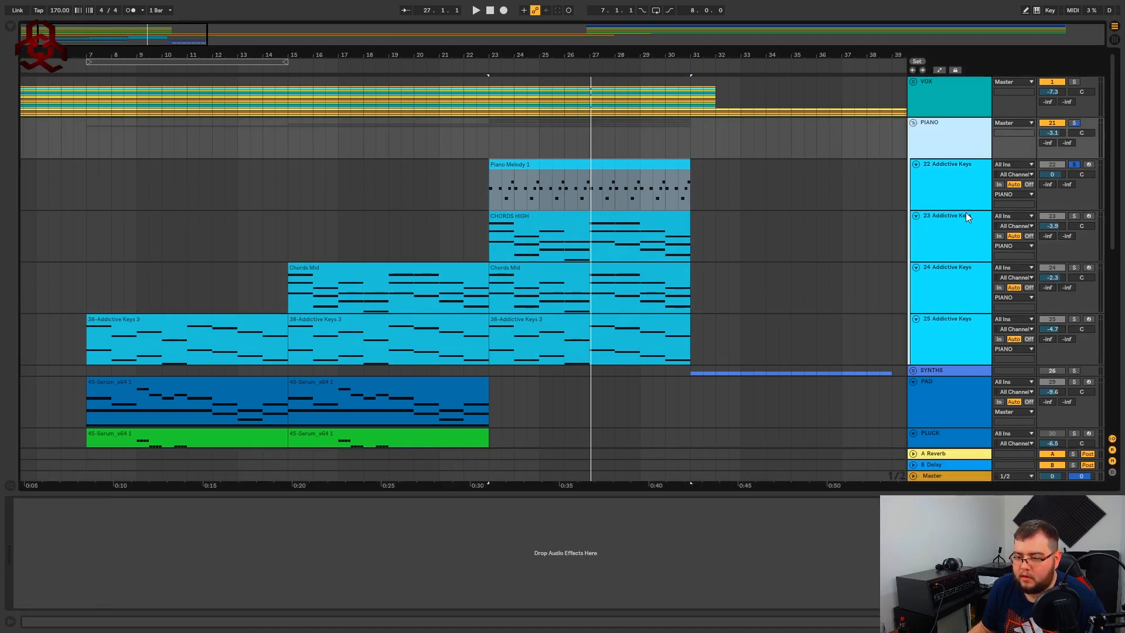
Play the Piano Melody 1 section, take track 22 and the PIANO group out of solo and listen to the full mix up to bar 31.
left_click(858, 163)
left_click(582, 161)
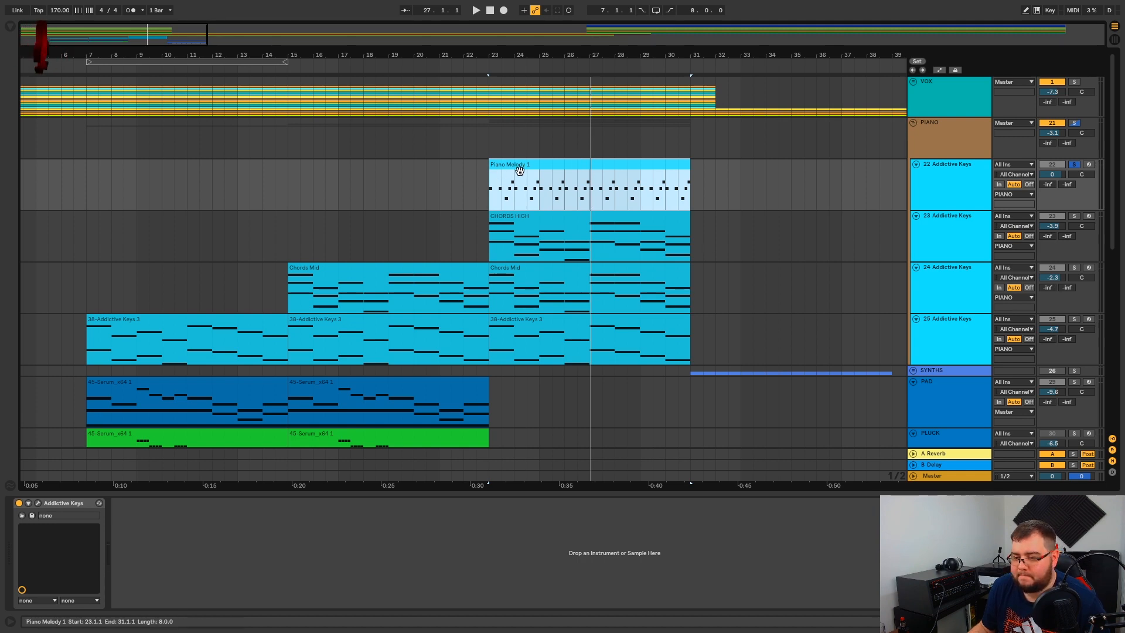
key("space")
left_click(1074, 165)
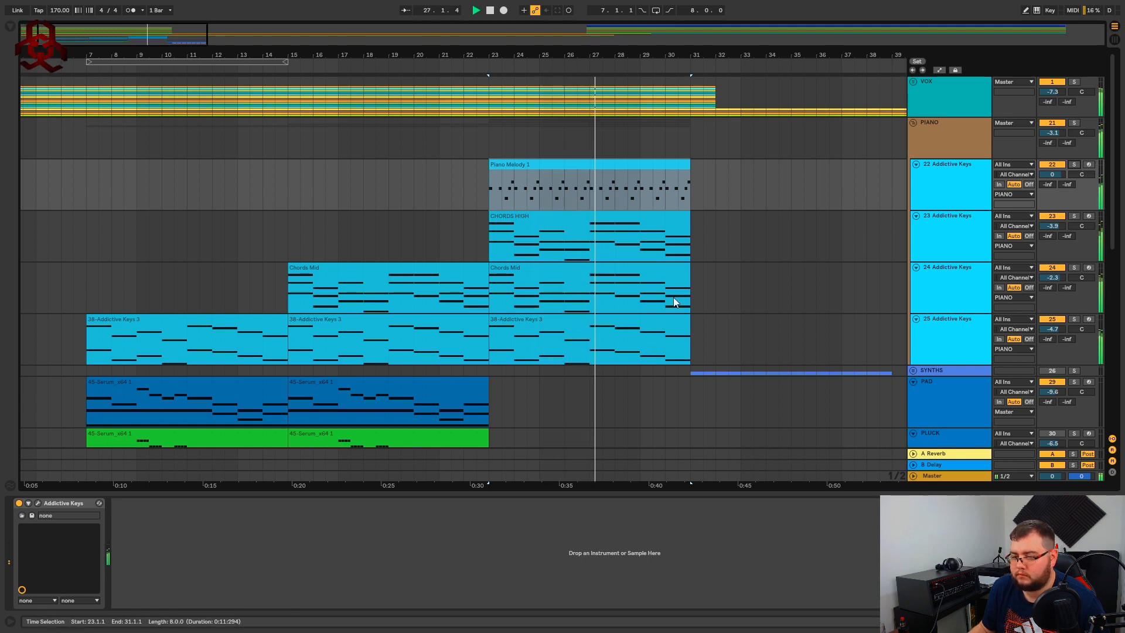
scroll(418, 220, "down", 5)
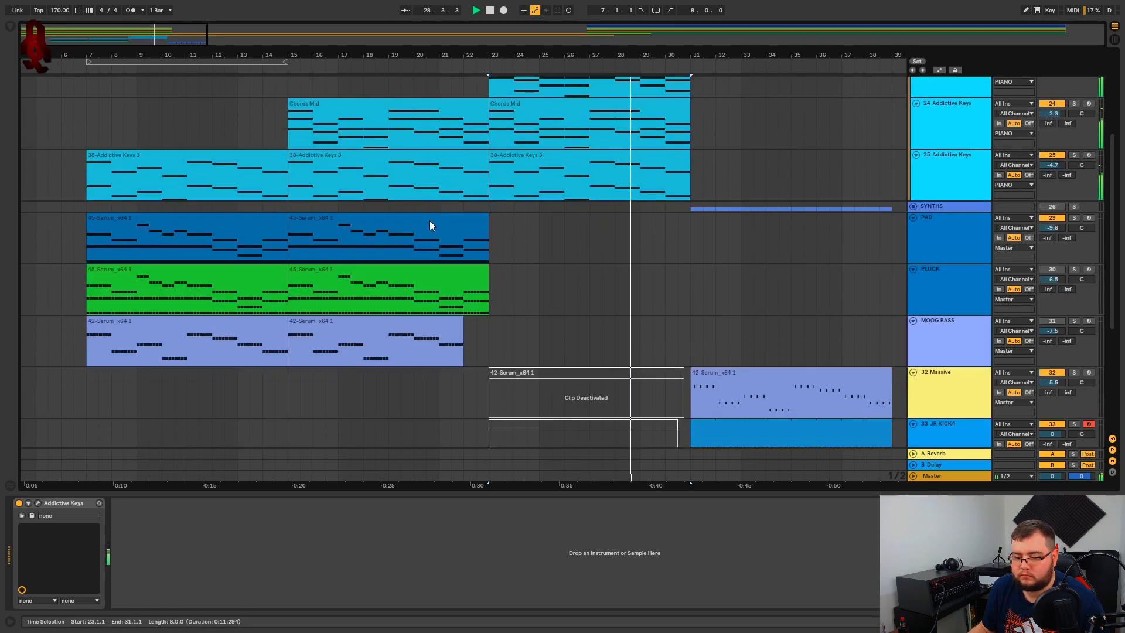
scroll(430, 220, "up", 3)
scroll(410, 184, "up", 2)
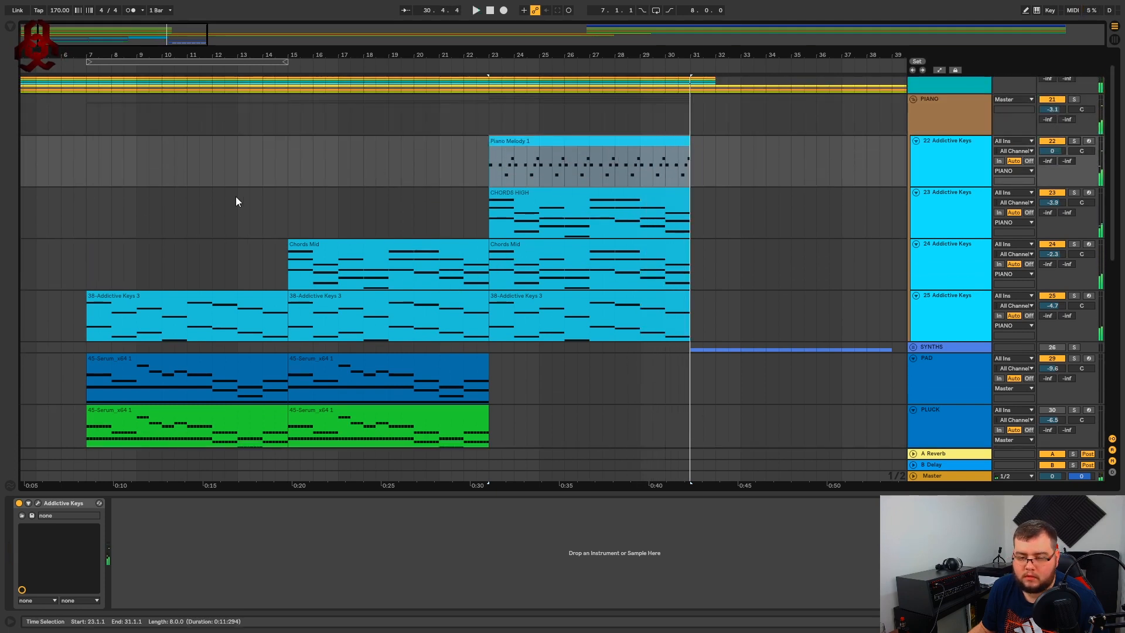
left_click(96, 232)
key("space")
Add FabFilter Pro-Q 2 from the favourite plug-ins to the PAD track after Serum.
scroll(195, 252, "down", 3)
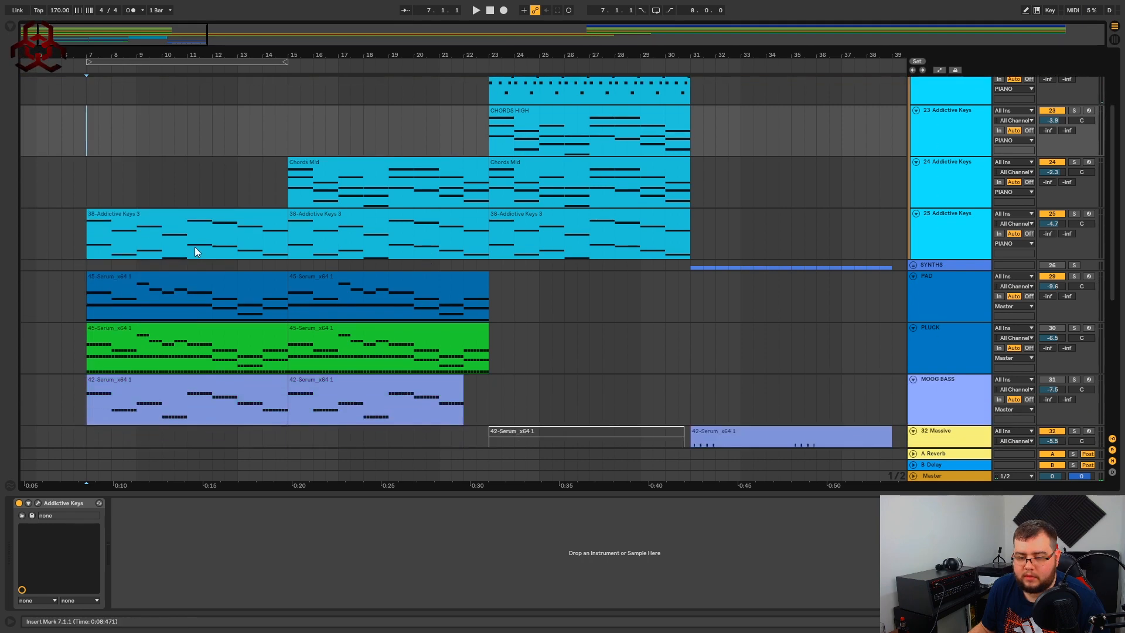
scroll(252, 293, "down", 1)
left_click(188, 266)
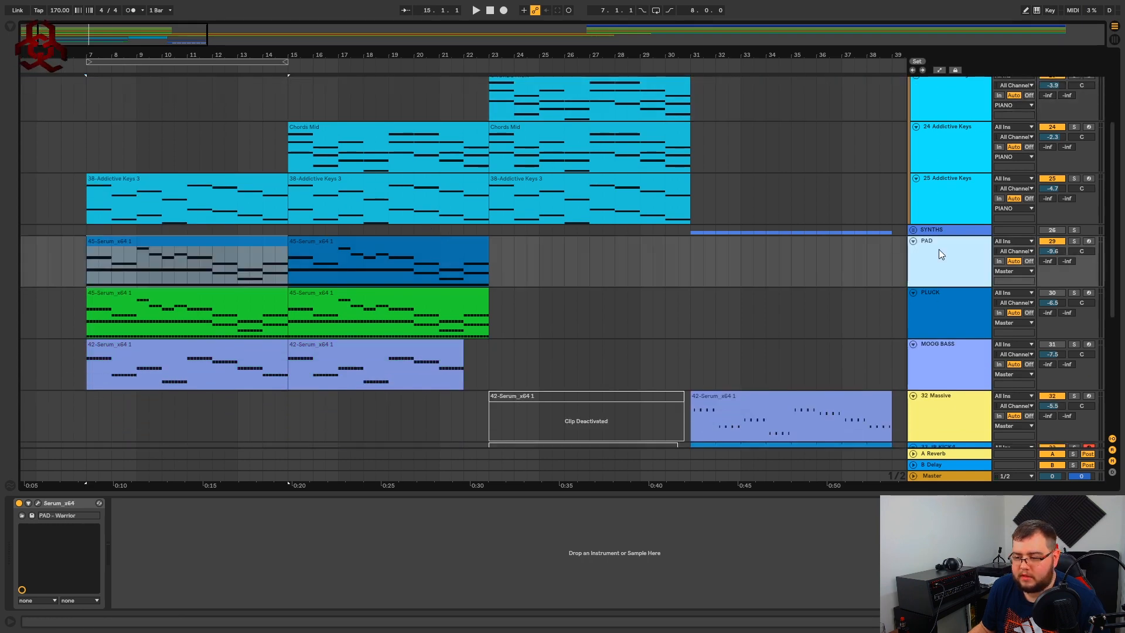
left_click(10, 25)
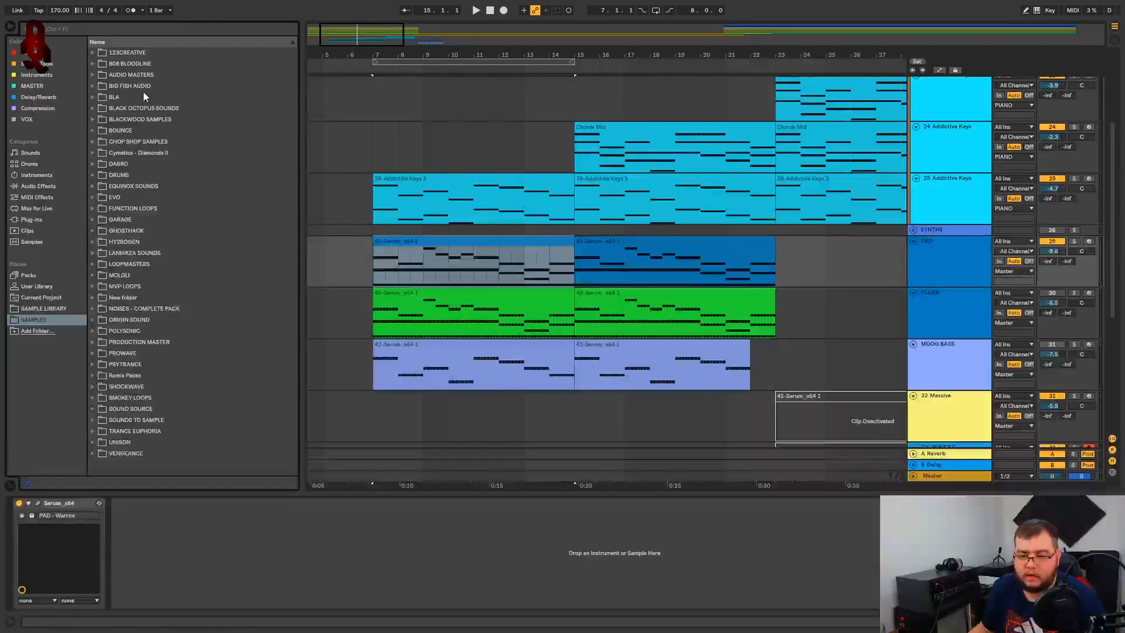
left_click(27, 53)
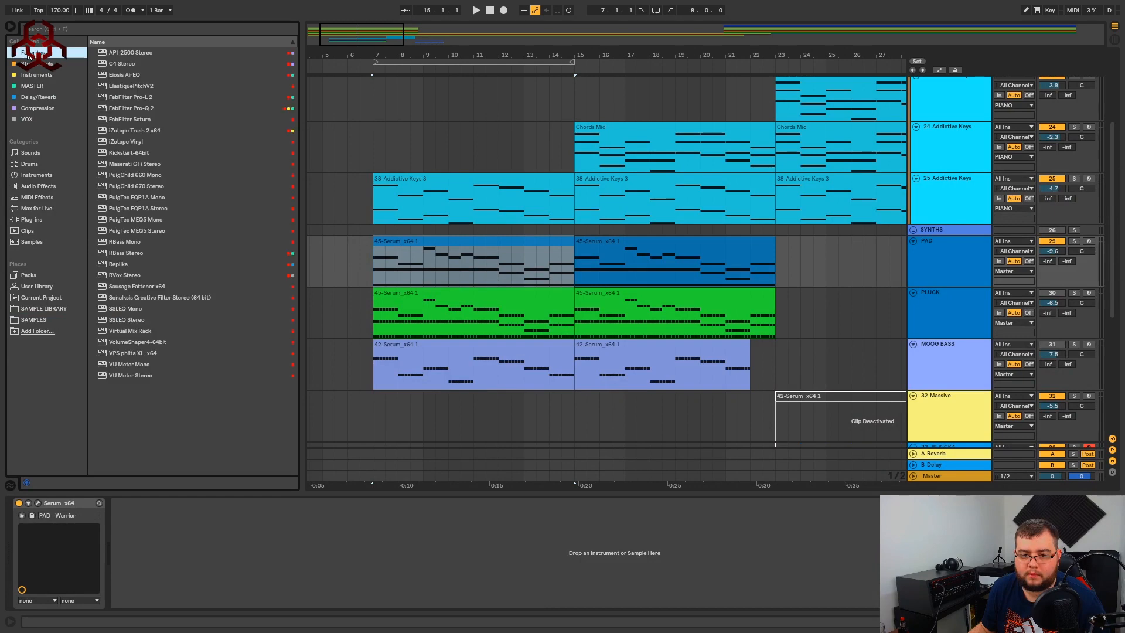
double_click(153, 109)
left_click(12, 27)
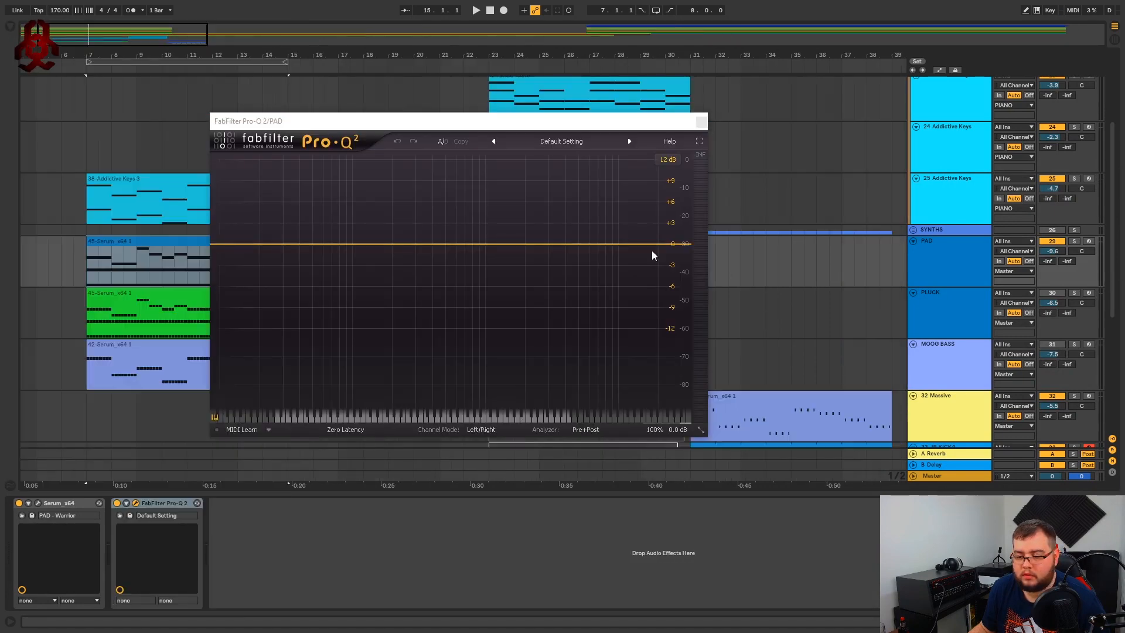
Solo the PAD track and play its first Serum clip from bar 7 to view its spectrum in Pro-Q 2.
left_click(107, 238)
left_click(1074, 240)
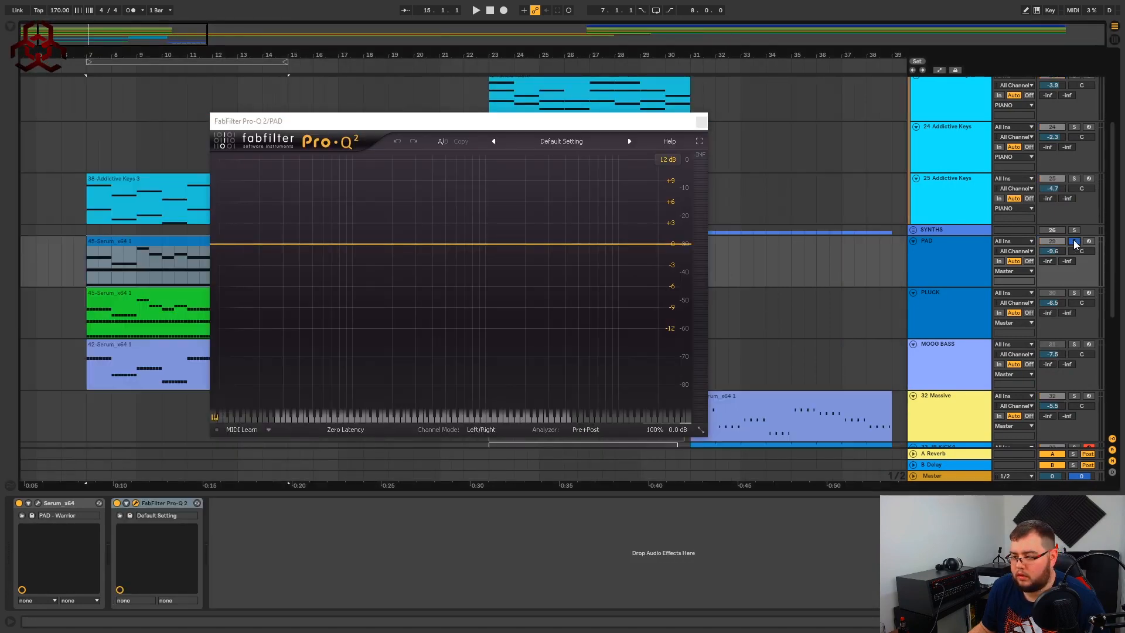
key("space")
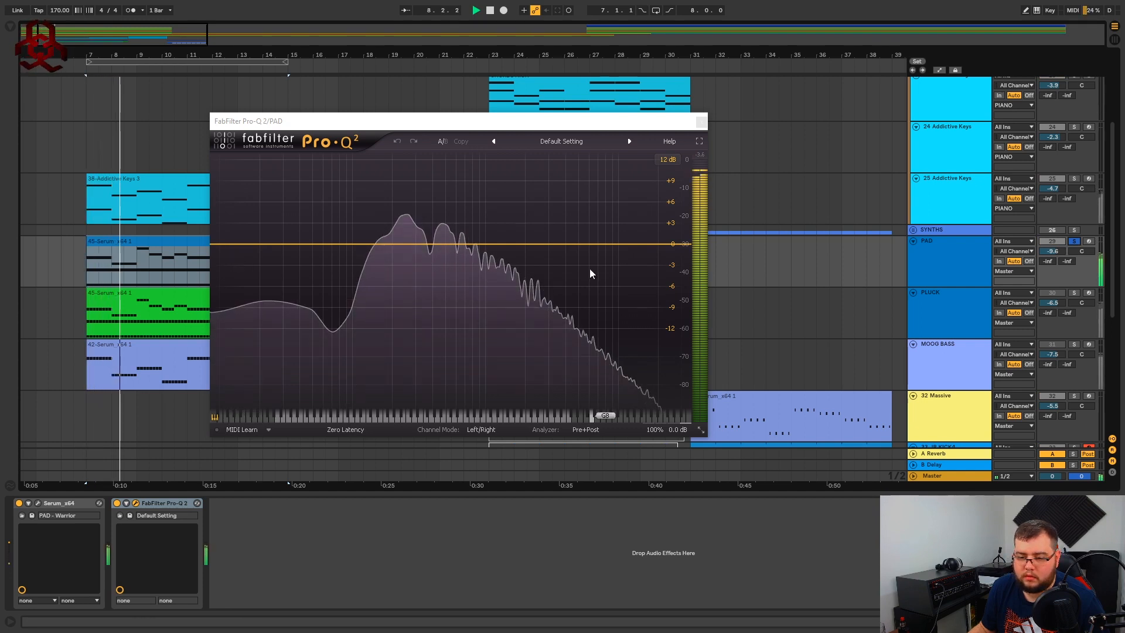
key("space")
left_click_drag(340, 121, 416, 133)
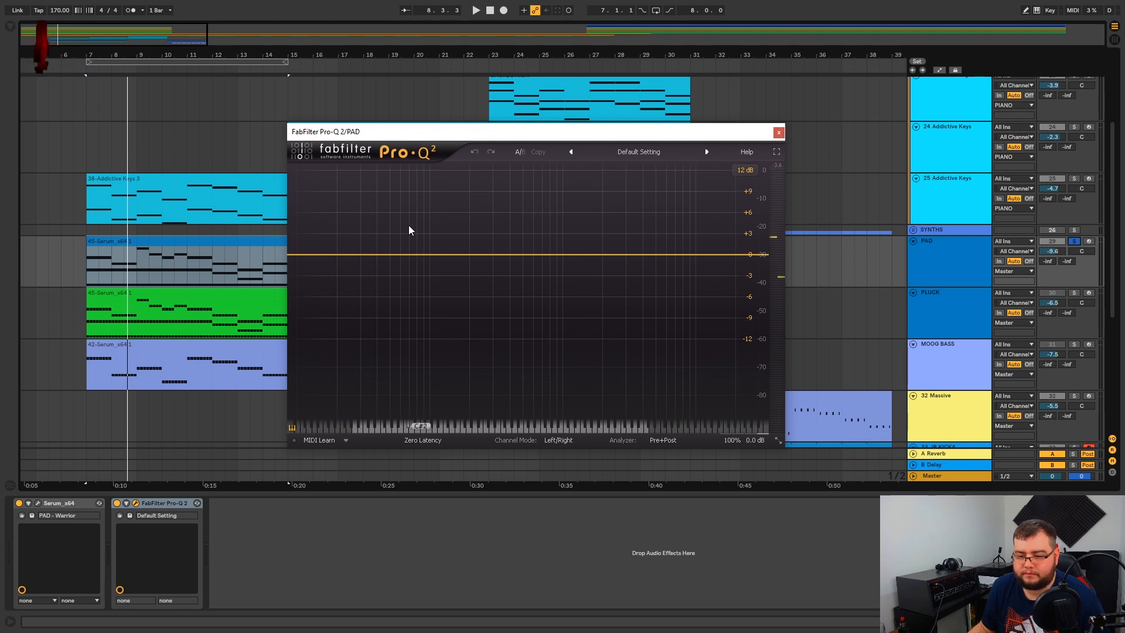
Add a 24 dB/oct low cut to the PAD equalizer and raise it to about 117 Hz while auditioning the band.
key("space")
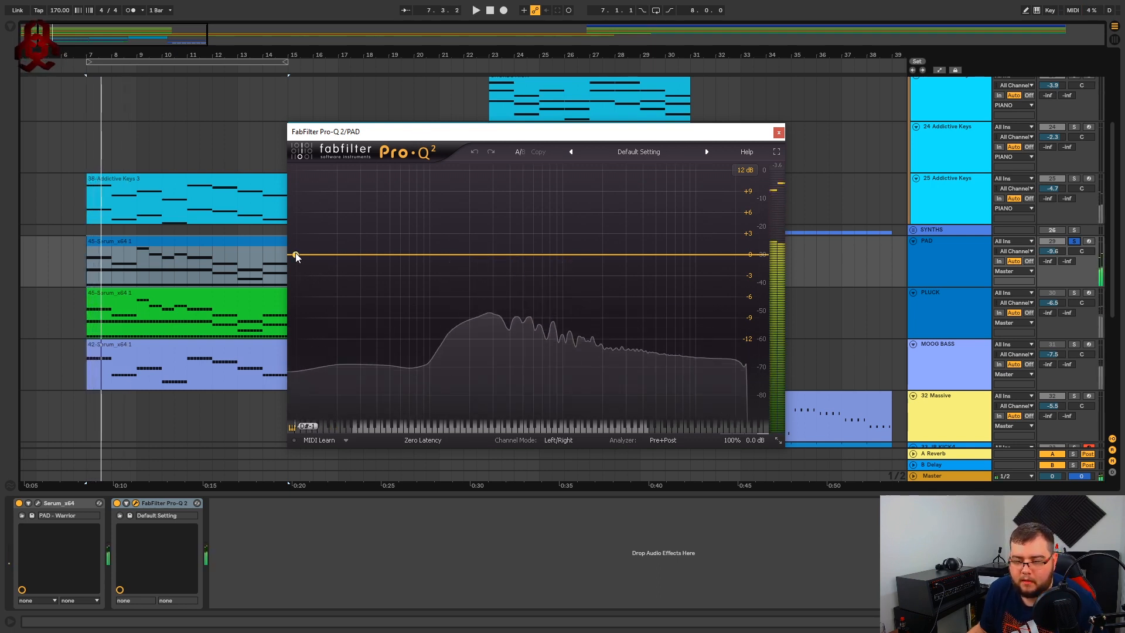
left_click(297, 255)
left_click_drag(297, 254, 389, 251)
left_click(325, 399)
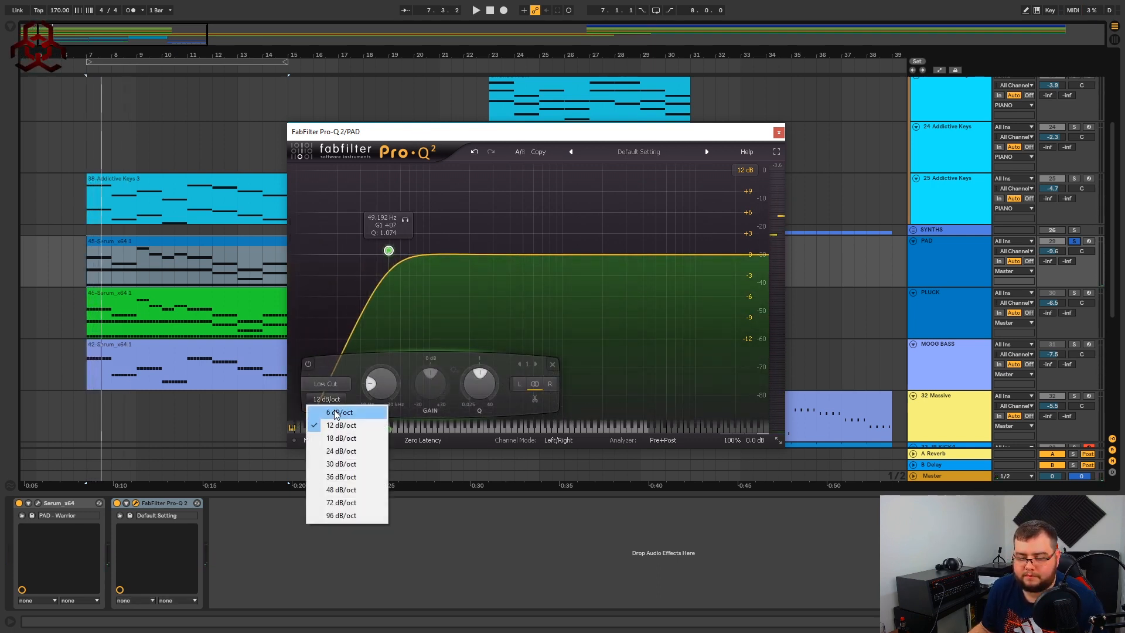
left_click(328, 452)
key("space")
left_click_drag(408, 222, 460, 238)
key("space")
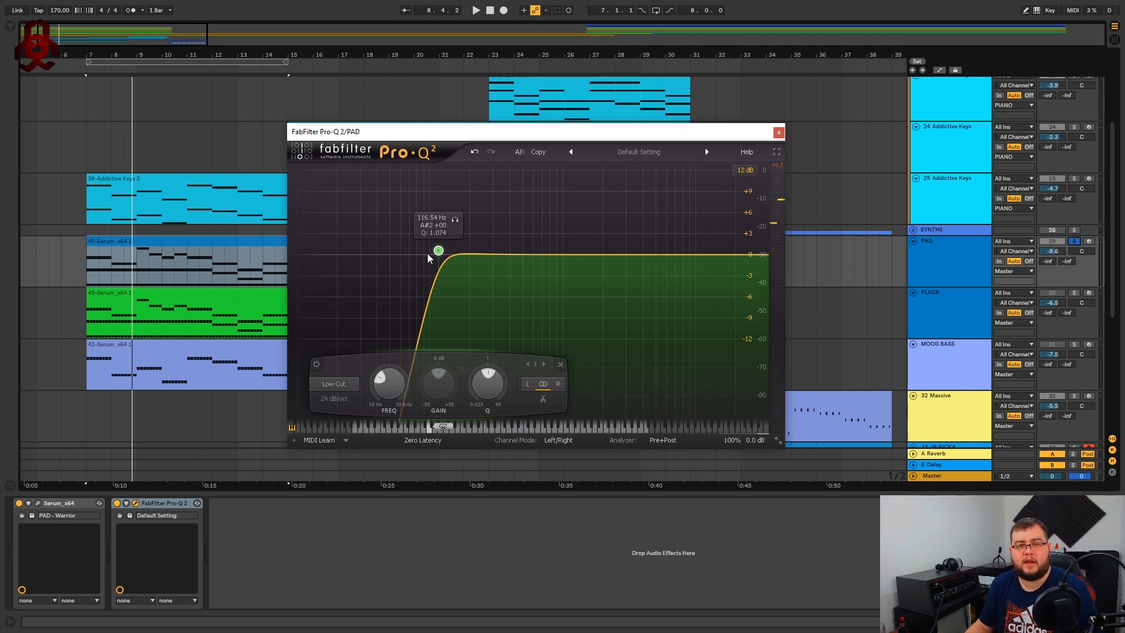
Play the pad and raise its low cut to about 149 Hz while auditioning the removed frequencies.
key("space")
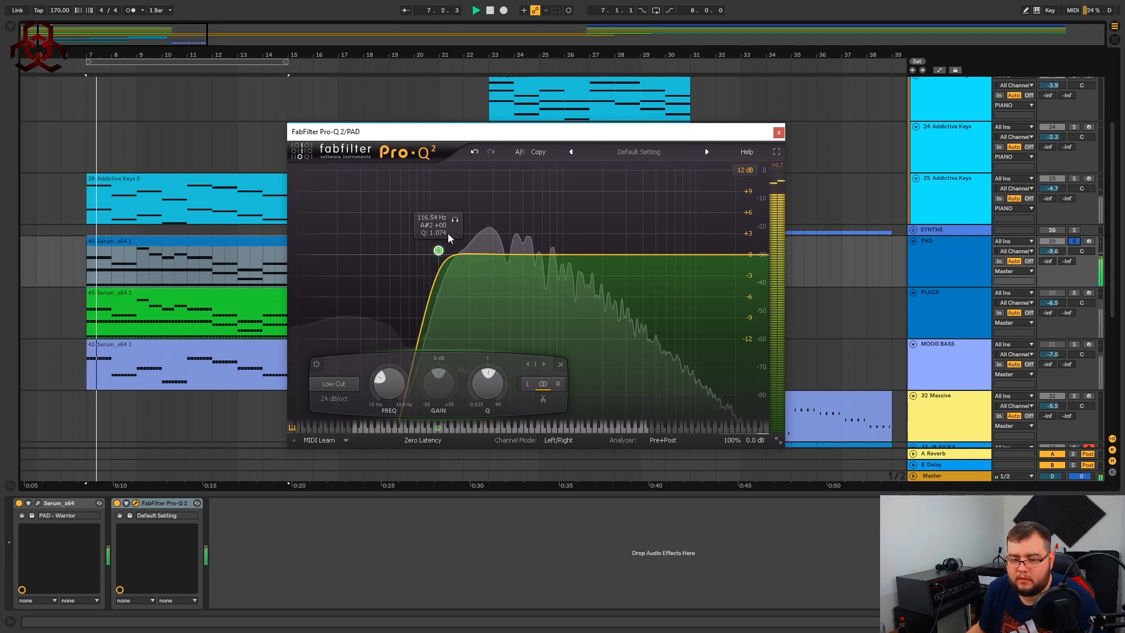
left_click_drag(456, 220, 467, 227)
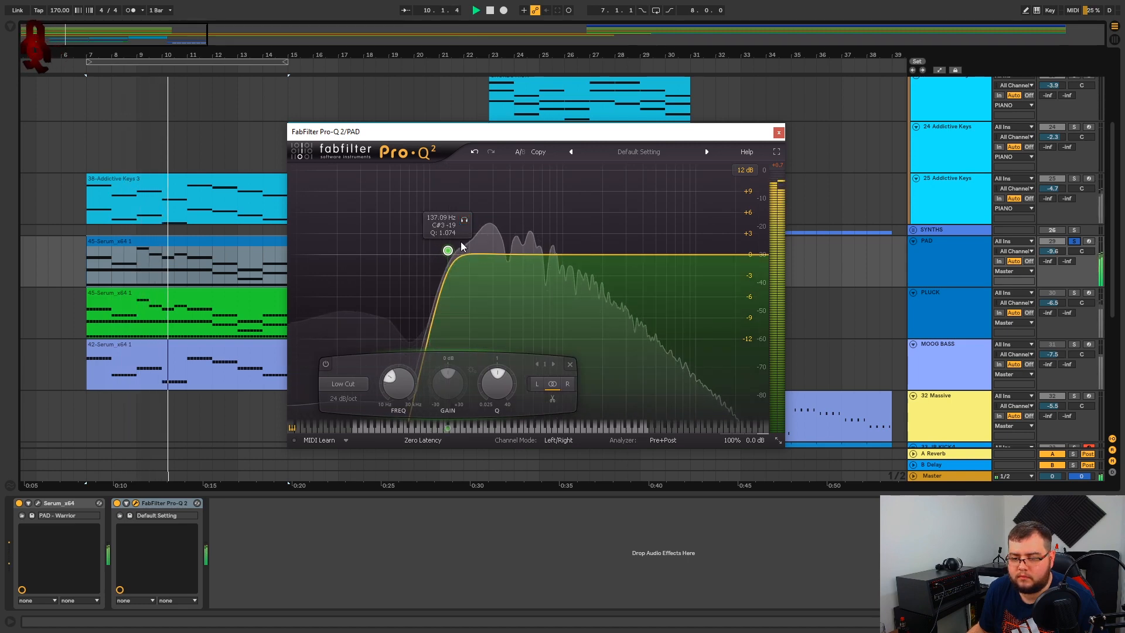
left_click_drag(466, 221, 473, 222)
key("space")
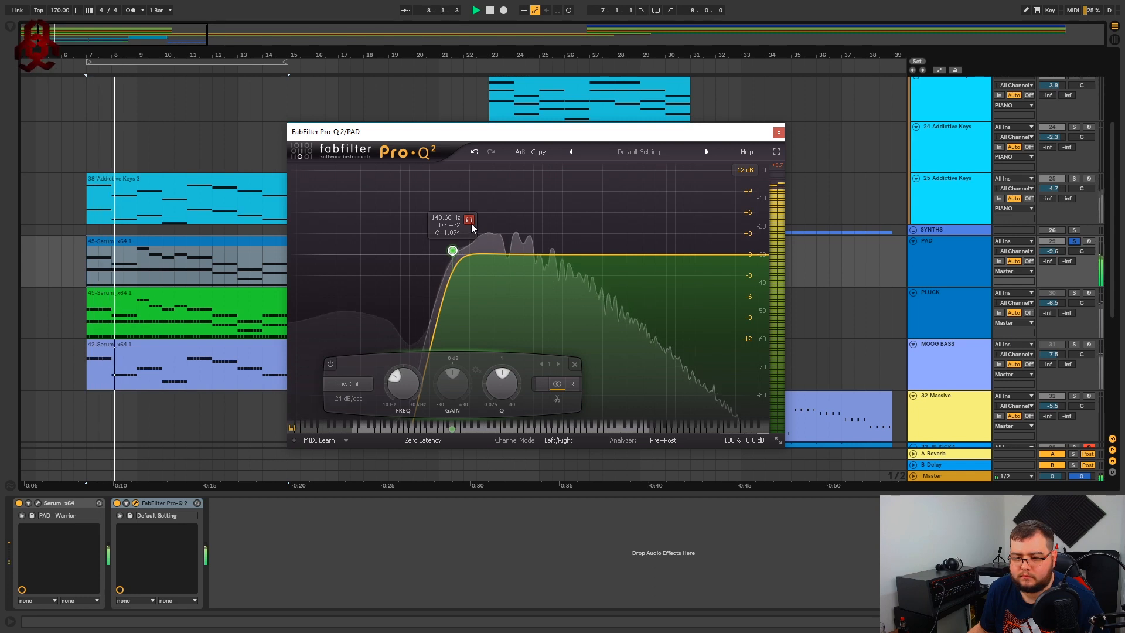
key("space")
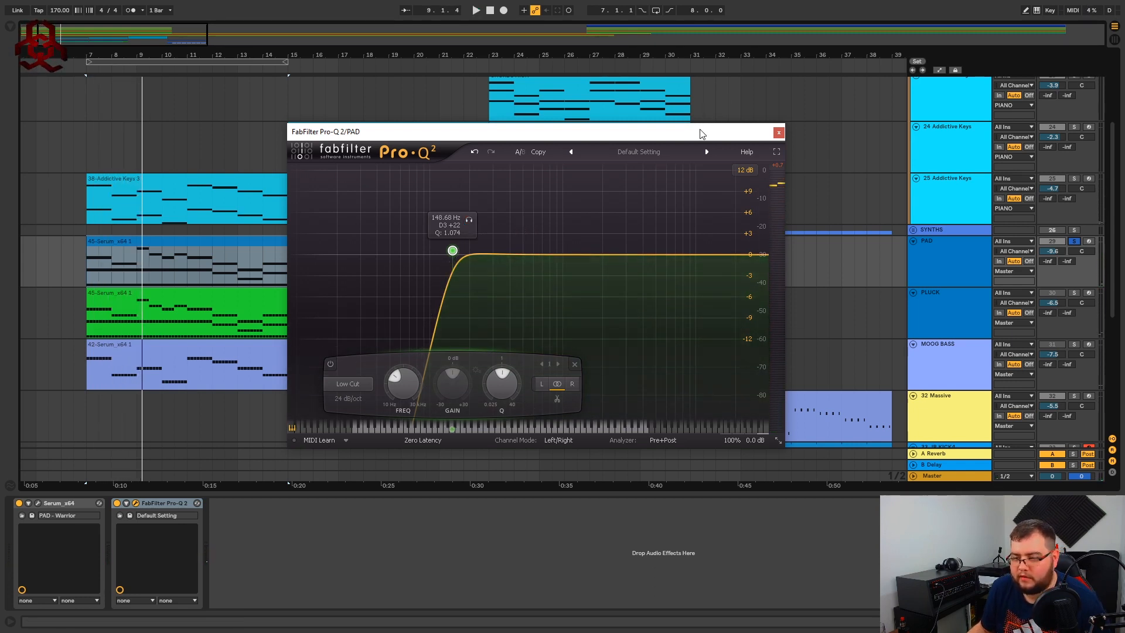
left_click_drag(701, 134, 677, 125)
Add a high cut to the PAD equalizer with a 6 dB/oct slope at about 4060 Hz.
key("space")
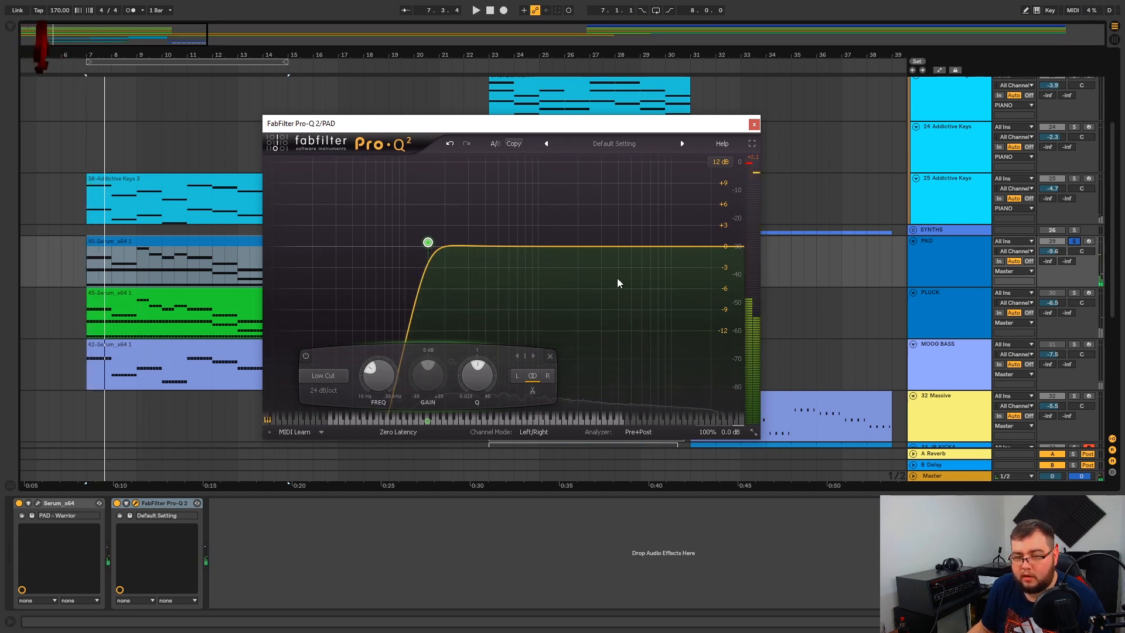
left_click_drag(742, 249, 635, 250)
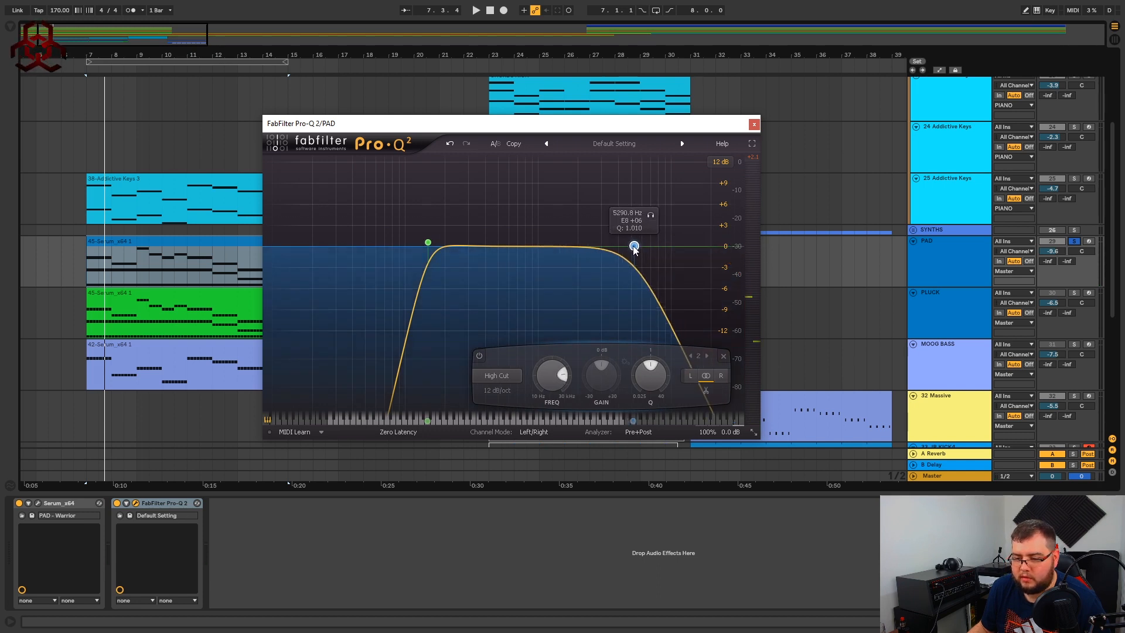
left_click(501, 399)
left_click(509, 408)
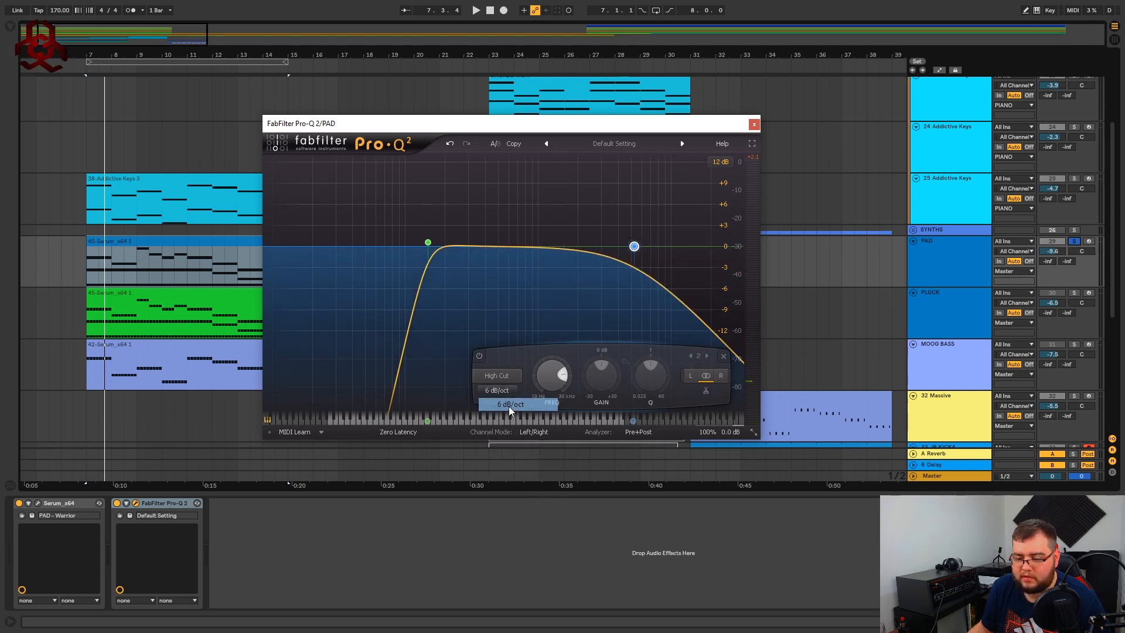
left_click_drag(634, 247, 619, 246)
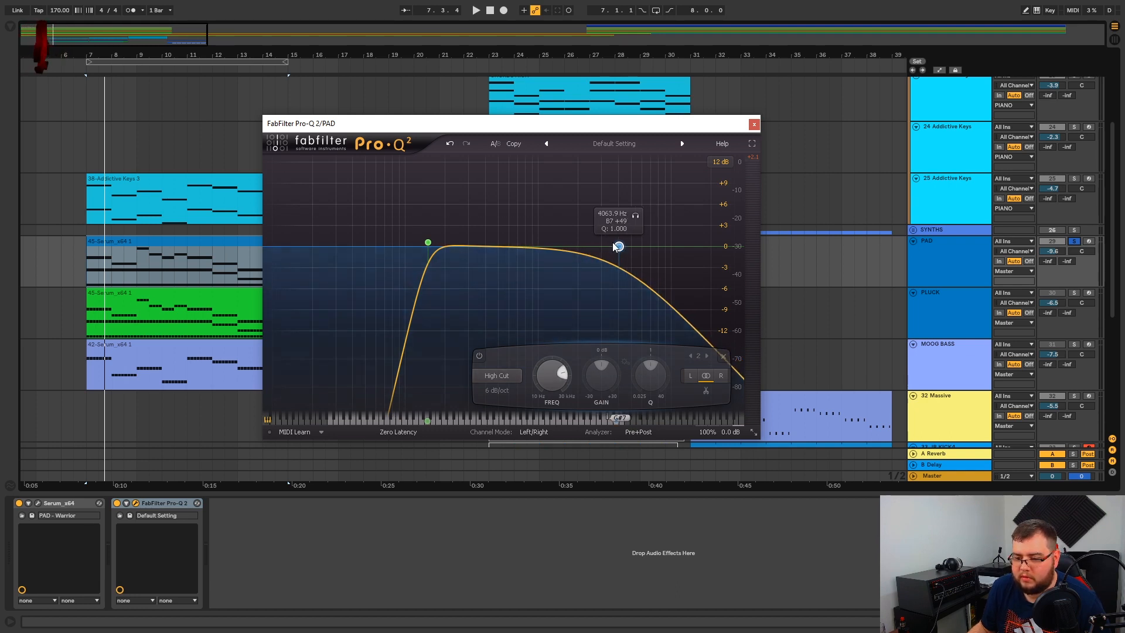
Audition and bypass-compare the pad's high cut during playback, settle it at about 4880 Hz and close the equalizer.
key("space")
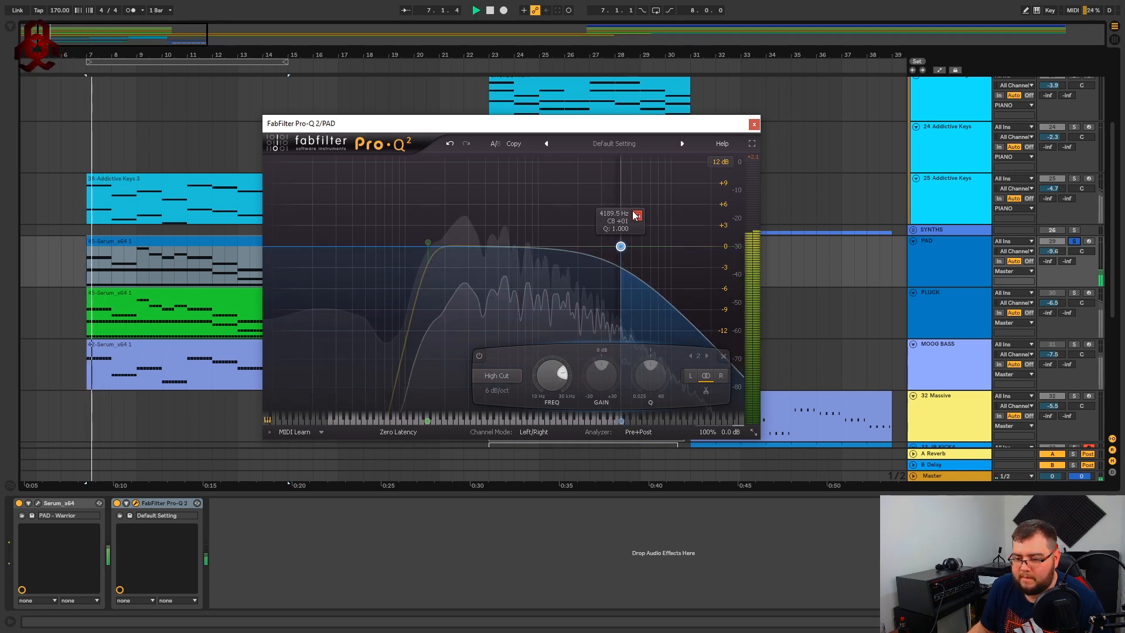
mouse_move(636, 217)
left_mouse_down()
mouse_move(585, 215)
mouse_move(637, 204)
left_mouse_up()
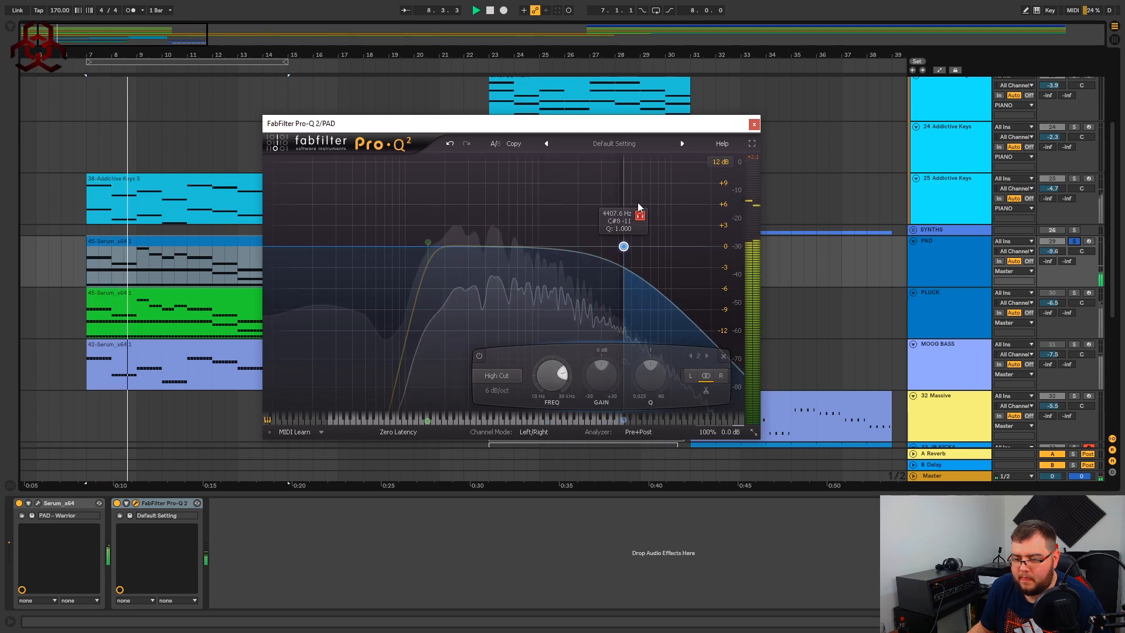
left_click(479, 356)
left_click(480, 356)
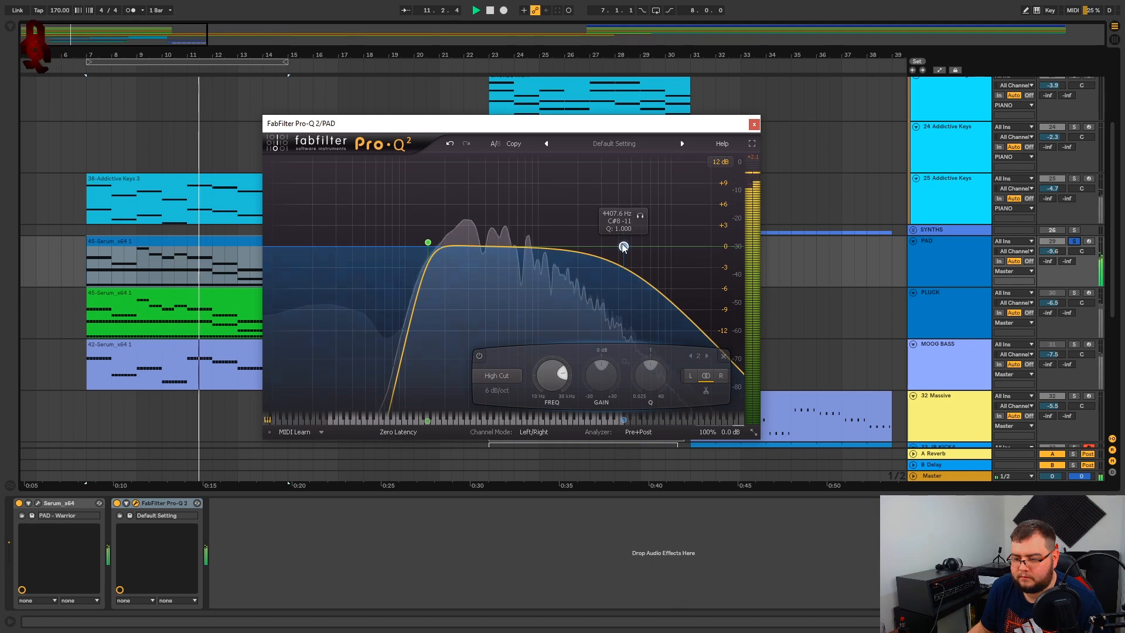
left_click_drag(624, 246, 639, 246)
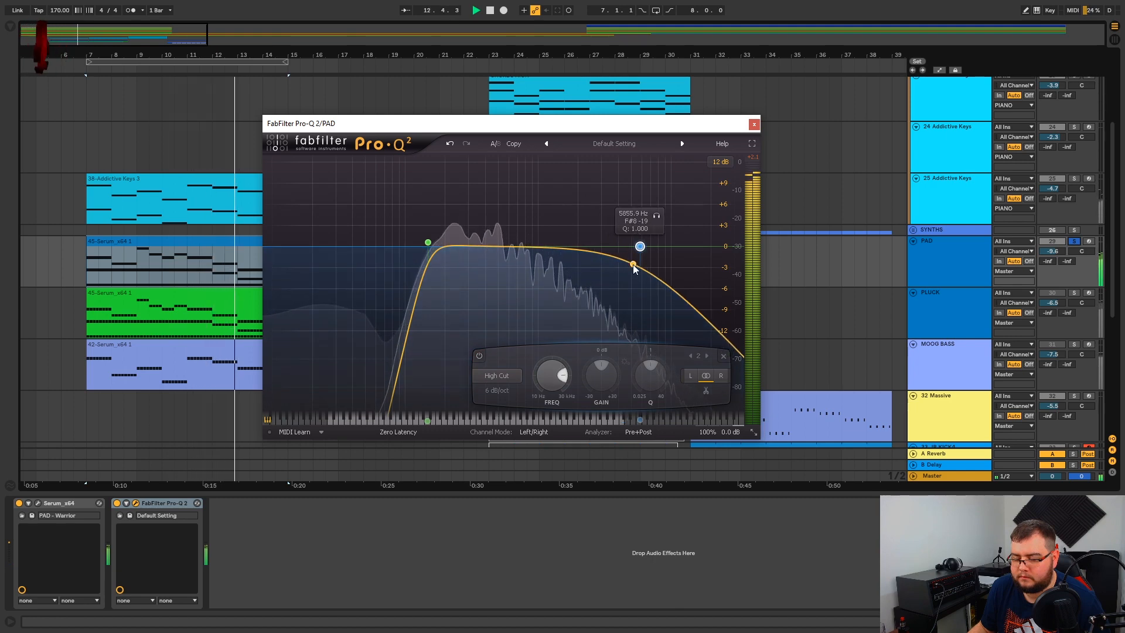
left_click_drag(640, 247, 632, 249)
key("space")
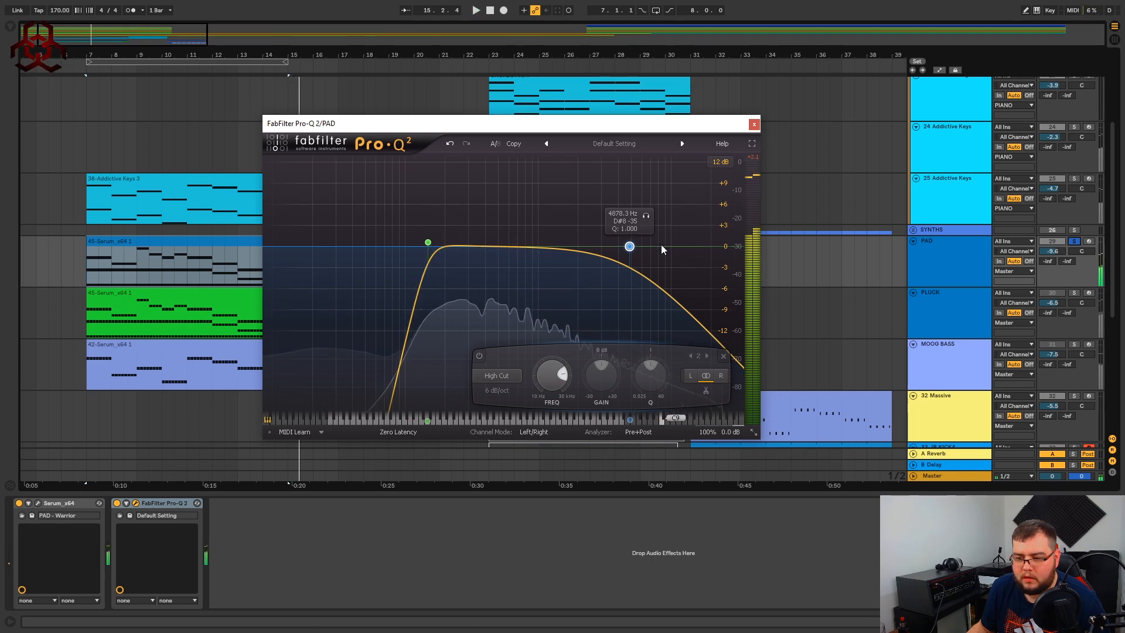
left_click(754, 124)
Solo the track 25 Addictive Keys chords and play their first clip from bar 7.
scroll(218, 299, "up", 3)
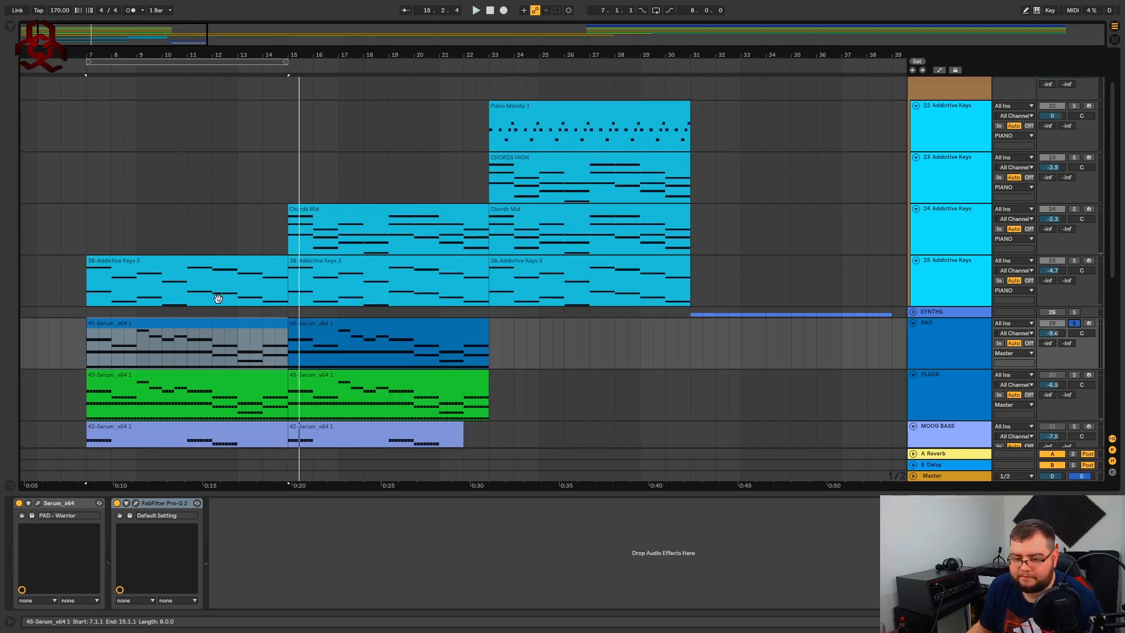
left_click(219, 262)
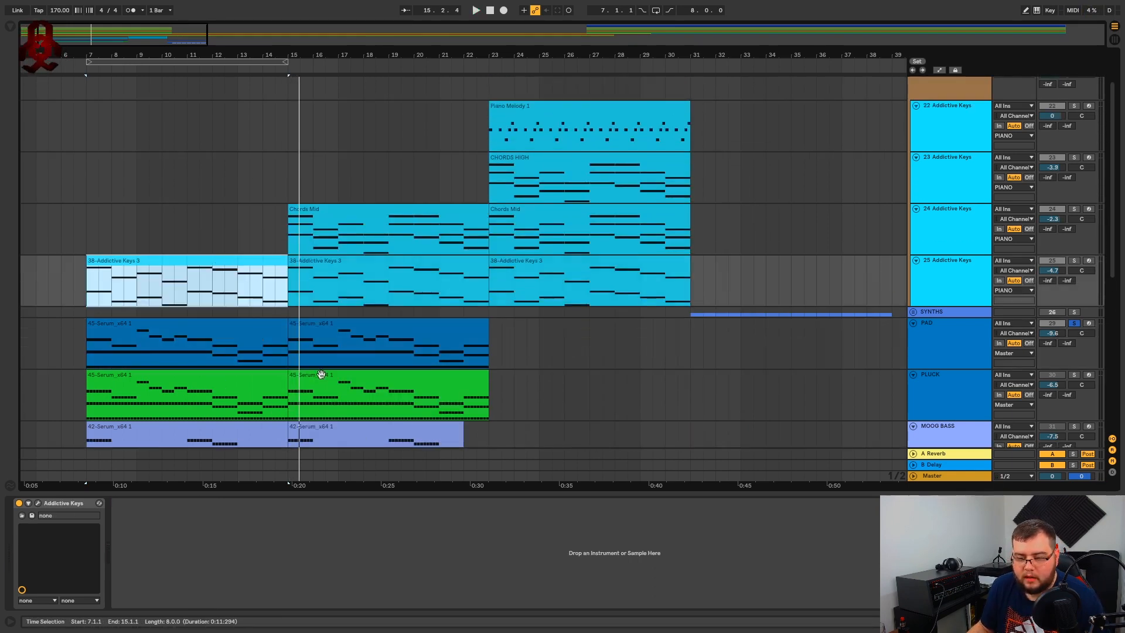
left_click(934, 264)
left_click(1074, 260)
key("space")
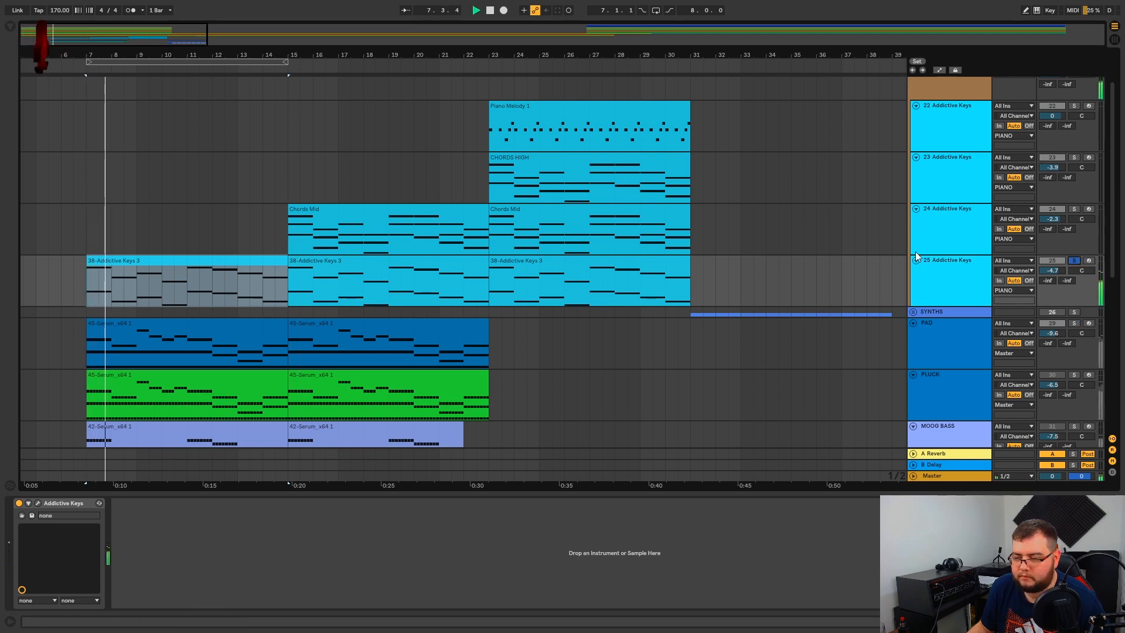
Add FabFilter Pro-Q 2 after Addictive Keys on track 25 and play the clip to view its spectrum.
left_click(10, 27)
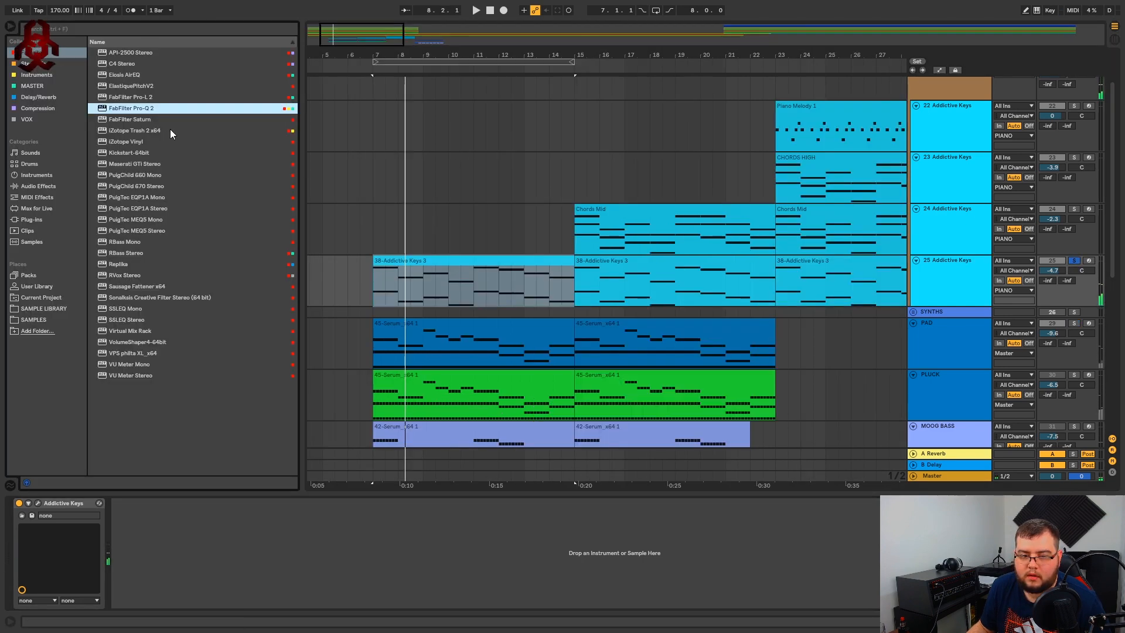
double_click(138, 108)
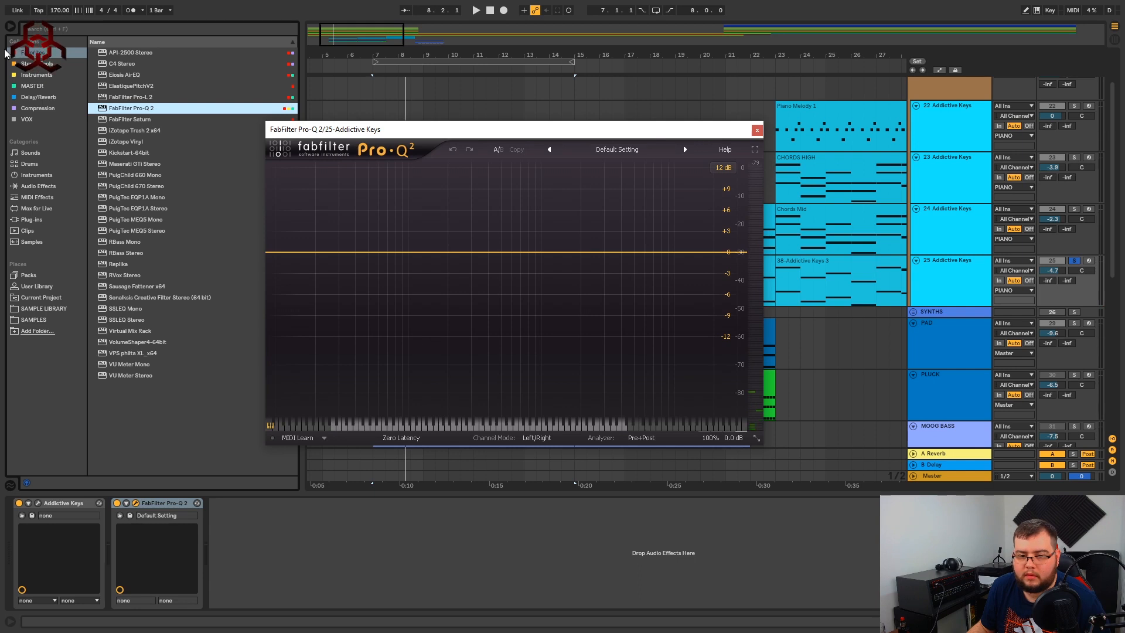
left_click(10, 27)
key("space")
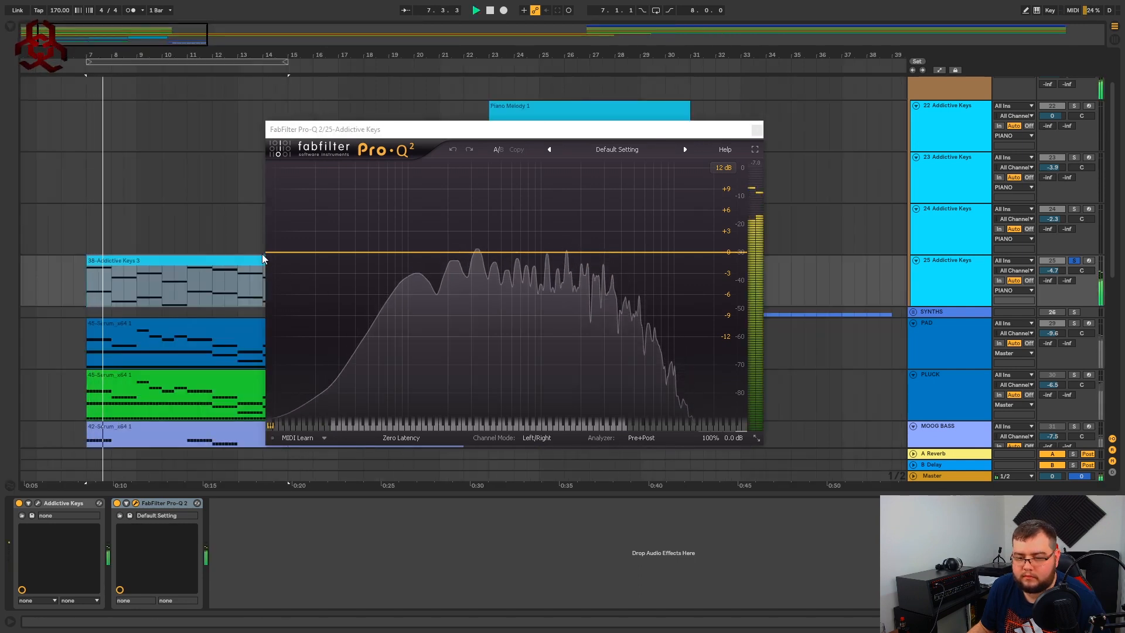
key("space")
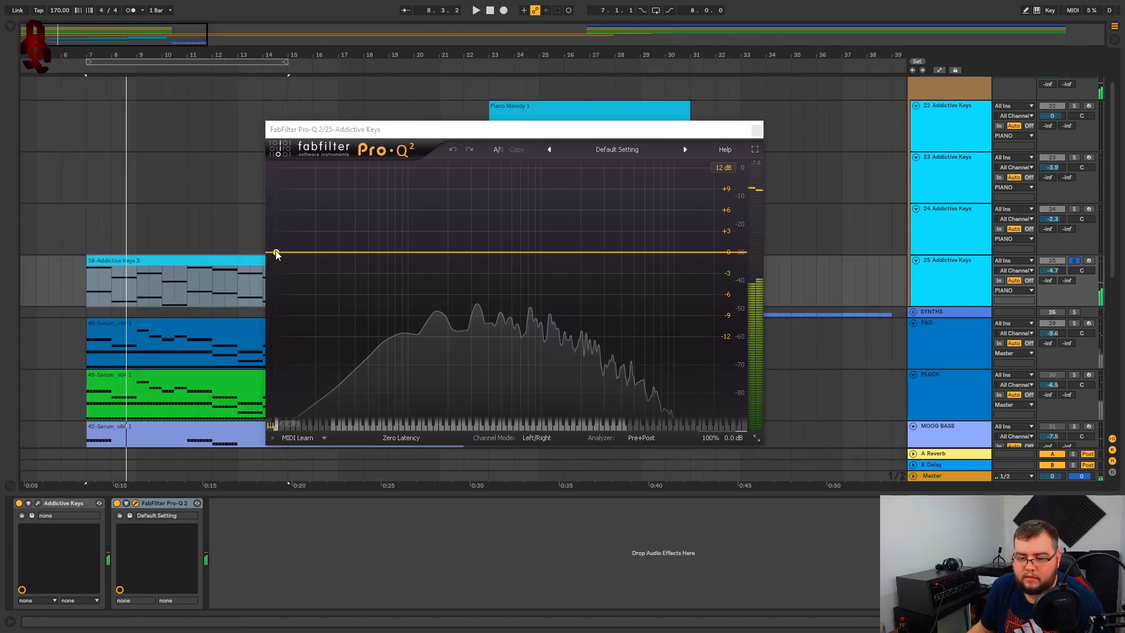
Add a 24 dB/oct low cut to track 25's equalizer and raise it to about 107 Hz while auditioning the band.
left_click(276, 252)
left_click_drag(276, 252, 316, 258)
left_click(304, 403)
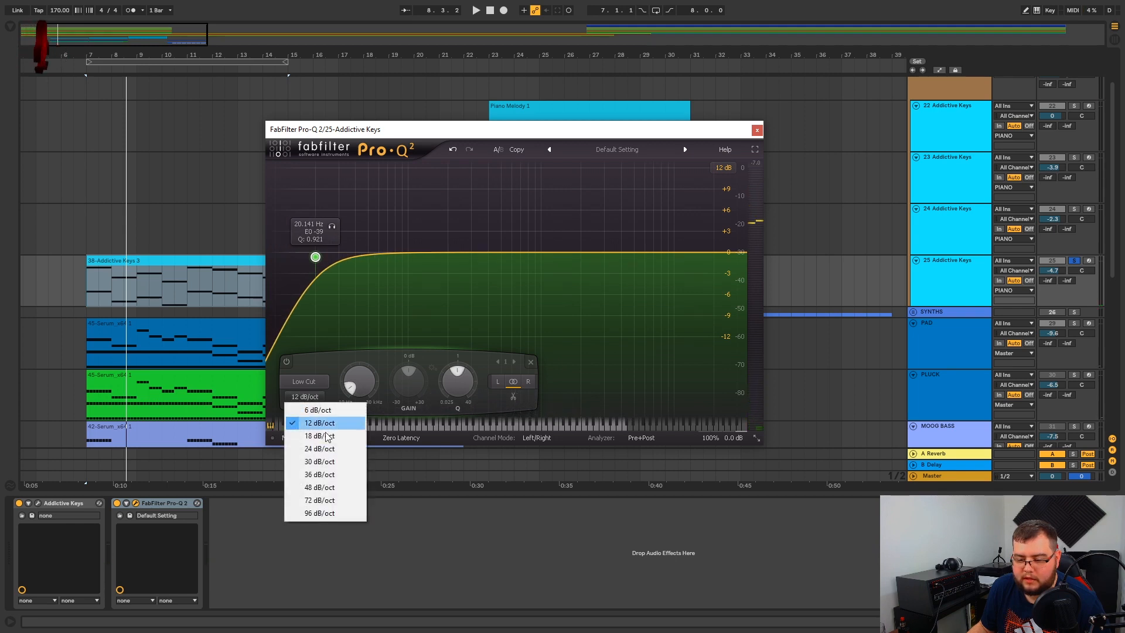
left_click(319, 452)
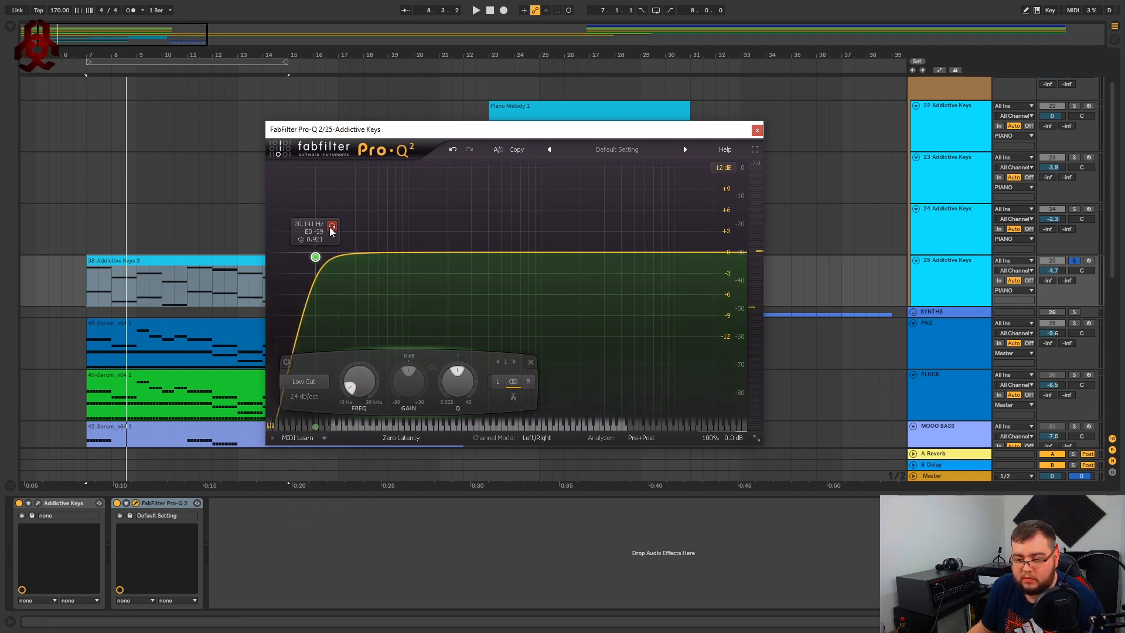
key("space")
left_click_drag(332, 226, 431, 229)
key("space")
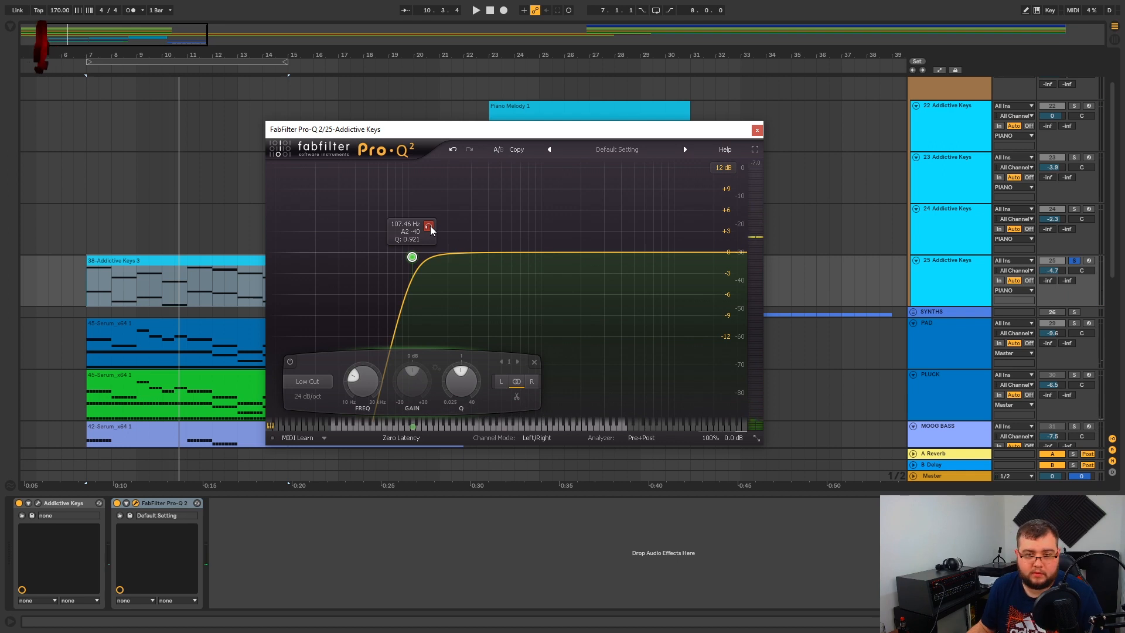
key("space")
left_click_drag(431, 229, 436, 230)
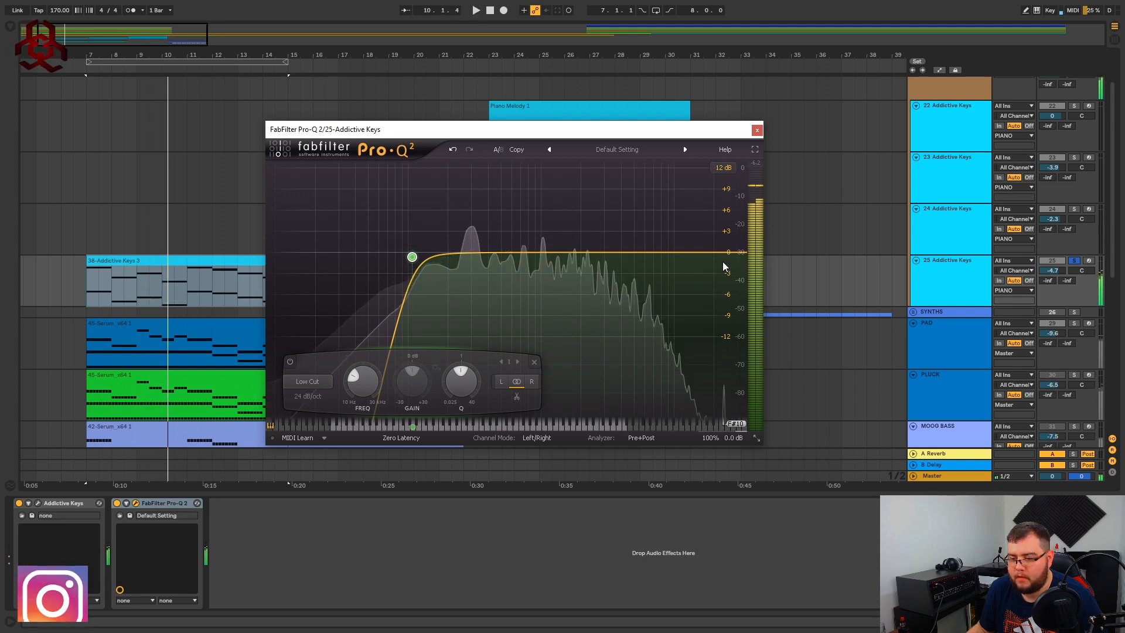
Add a 12 dB/oct high cut to track 25's equalizer at about 2120 Hz while listening.
double_click(740, 252)
left_click_drag(736, 252, 596, 239)
key("space")
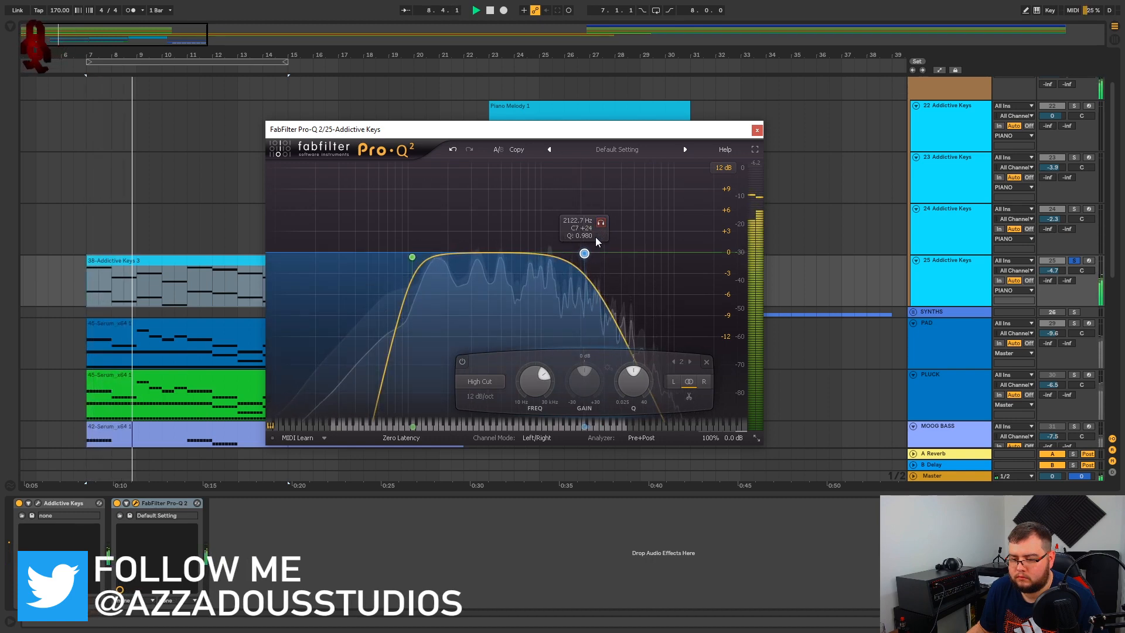
Solo the PAD alongside track 25, add a shallow low-mid bell cut to the piano's equalizer and close it.
left_click(1076, 324)
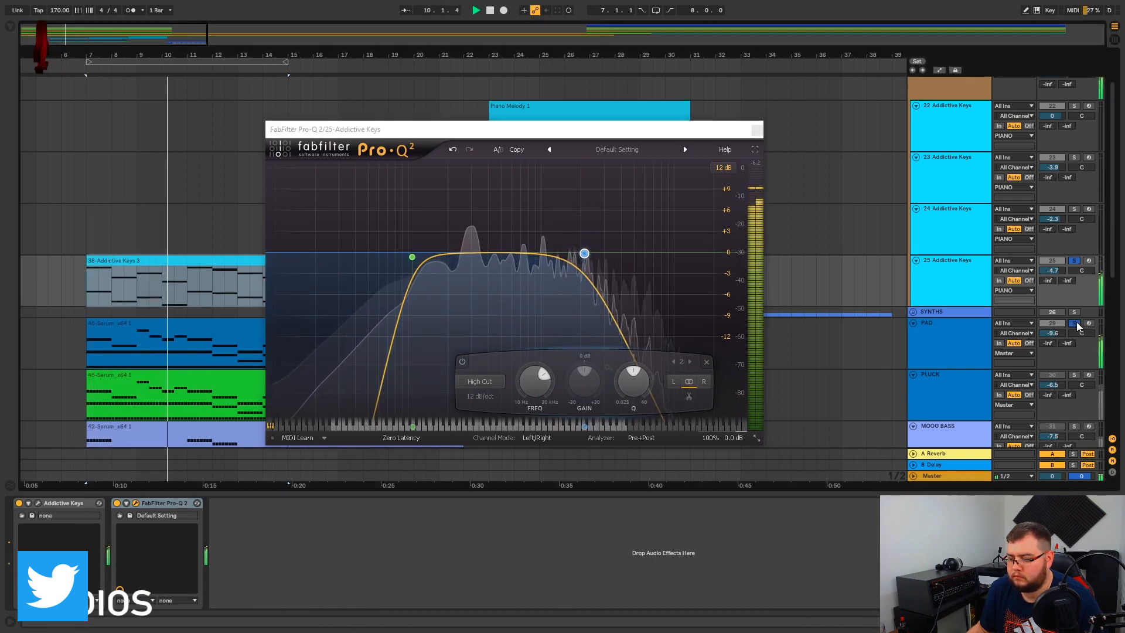
mouse_move(575, 259)
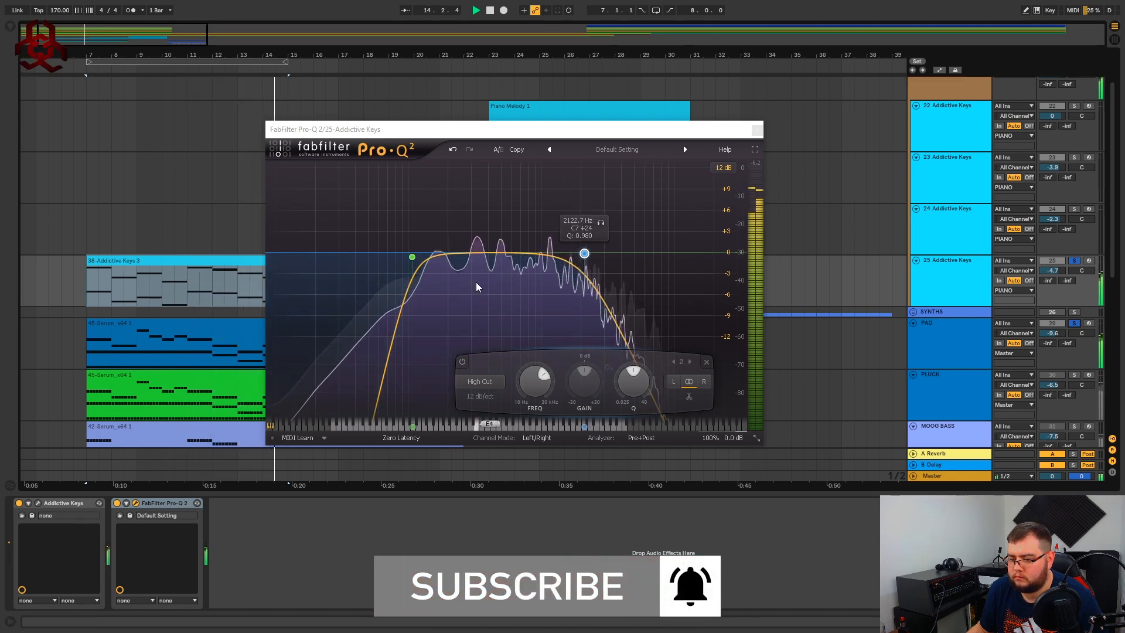
left_click_drag(476, 282, 445, 258)
left_click_drag(523, 270, 469, 269)
left_click(487, 296)
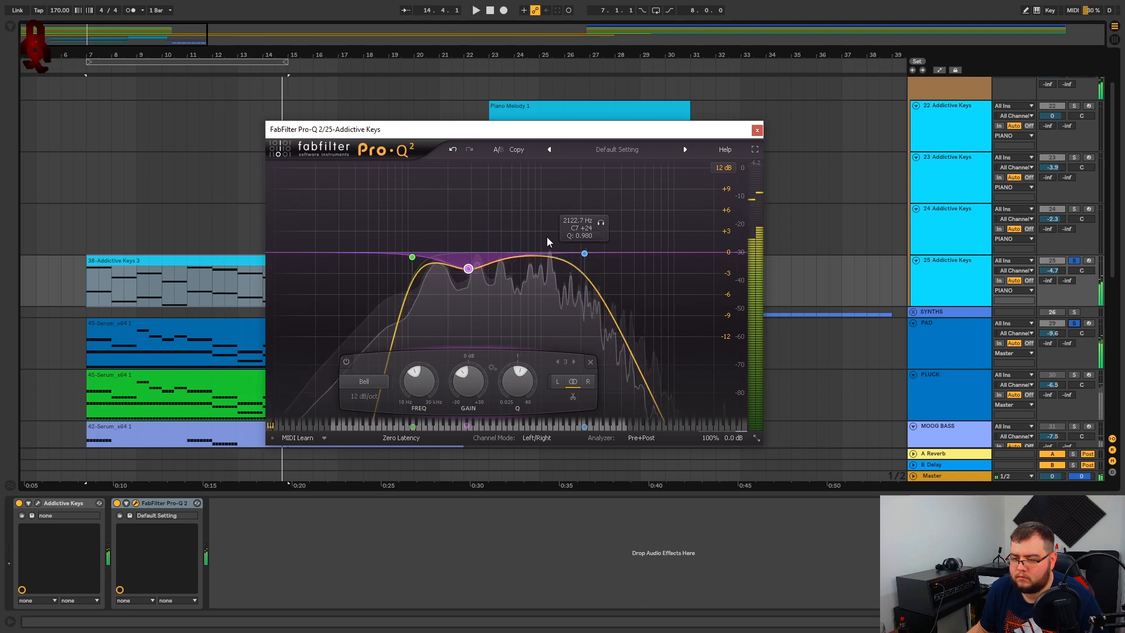
left_click(757, 130)
left_click(195, 303)
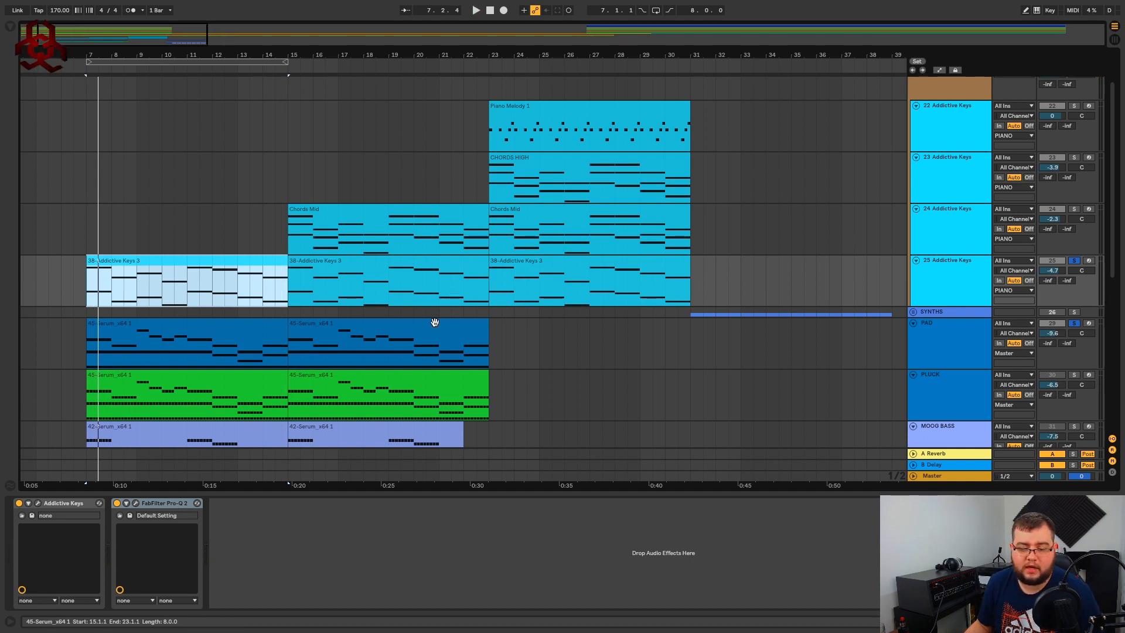
Lower the volume of piano chord track 25 to -4.9 dB while playing it together with the PAD.
left_click(193, 335)
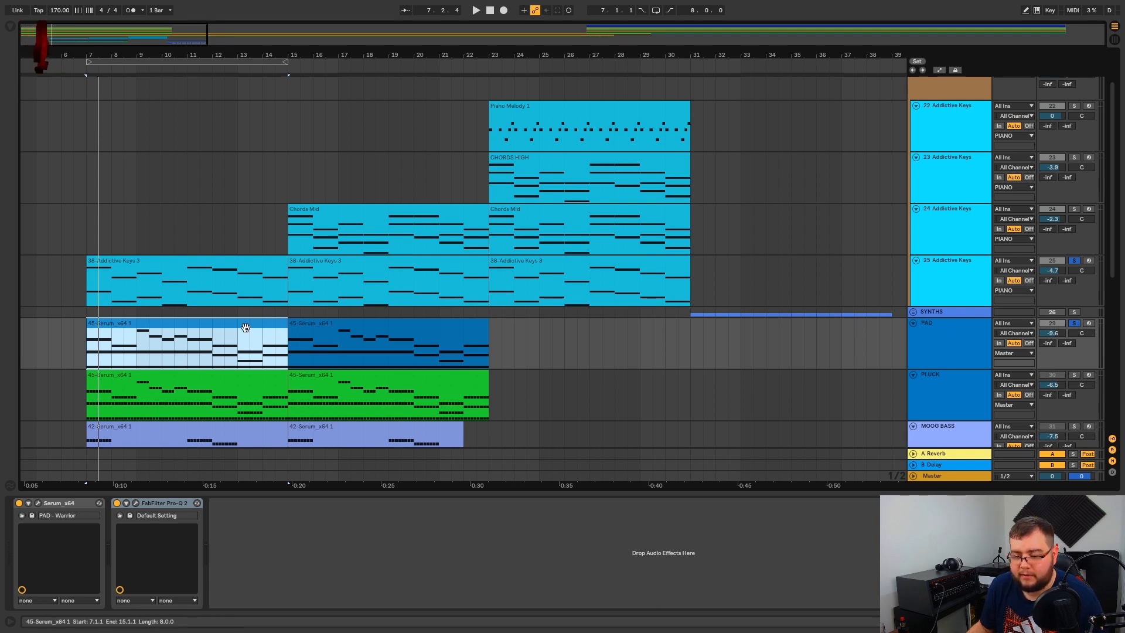
left_click(190, 278)
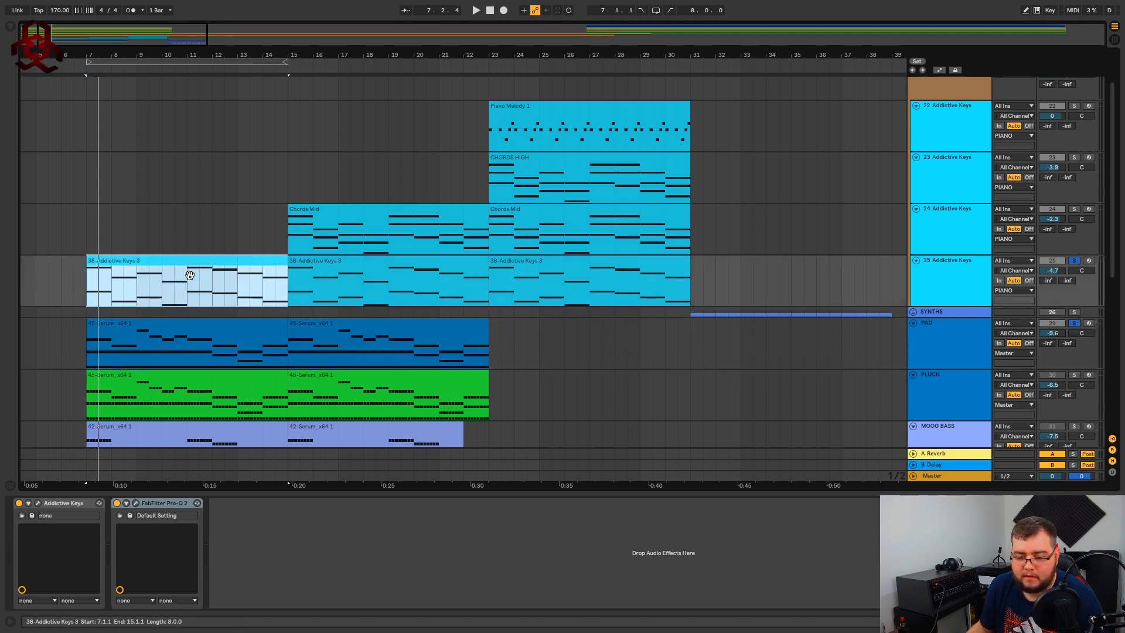
left_click(954, 270)
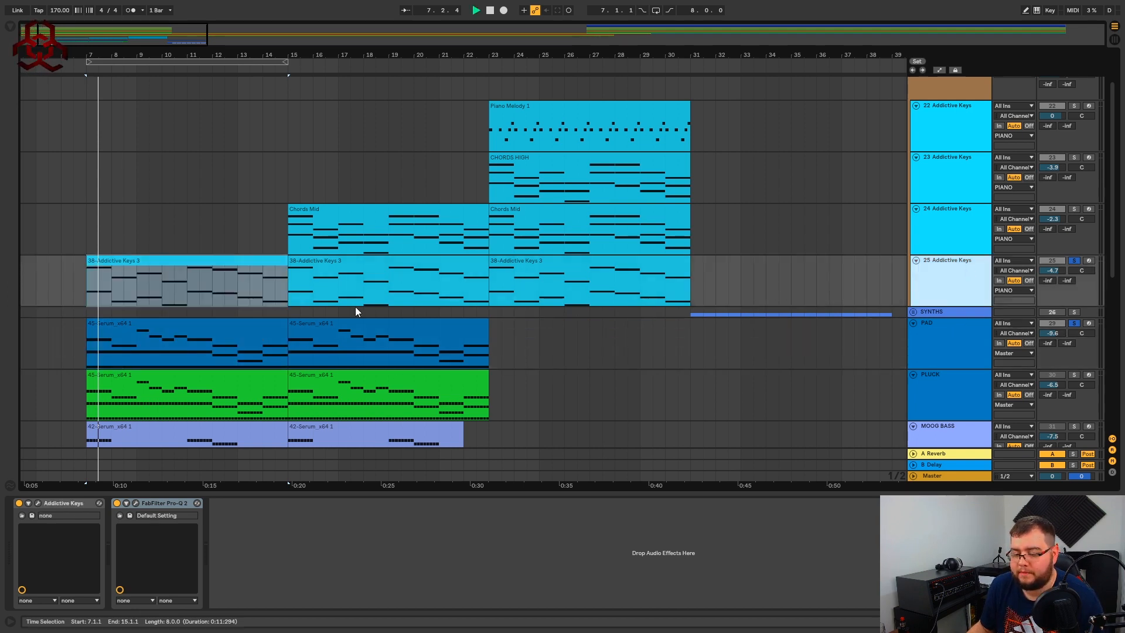
left_click(1042, 271)
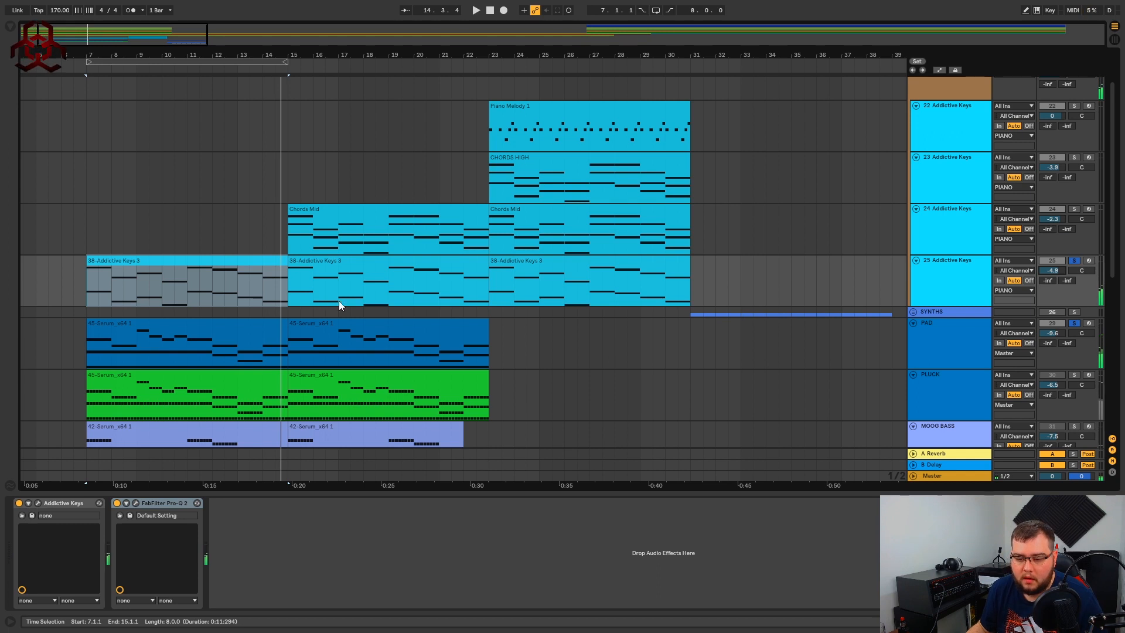
Solo track 24 and play its first Chords Mid clip.
left_click(355, 264)
scroll(359, 290, "up", 2)
left_click(360, 290)
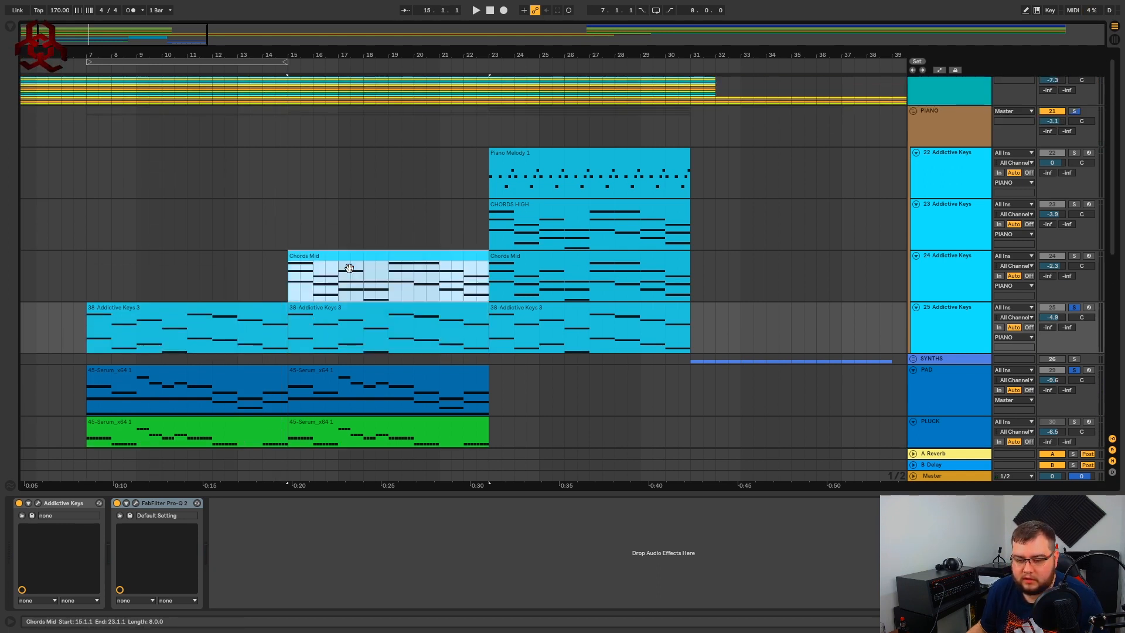
left_click(1074, 256)
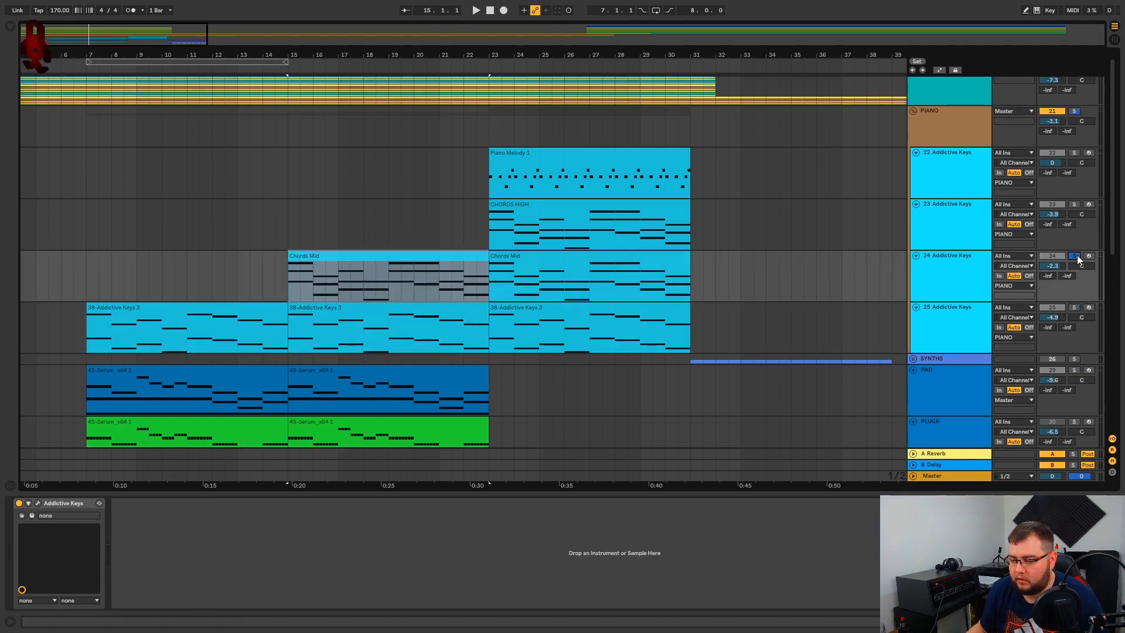
left_click(345, 265)
key("space")
Add FabFilter Pro-Q 2 after Addictive Keys on track 24 and move the equalizer window slightly aside.
left_click(950, 261)
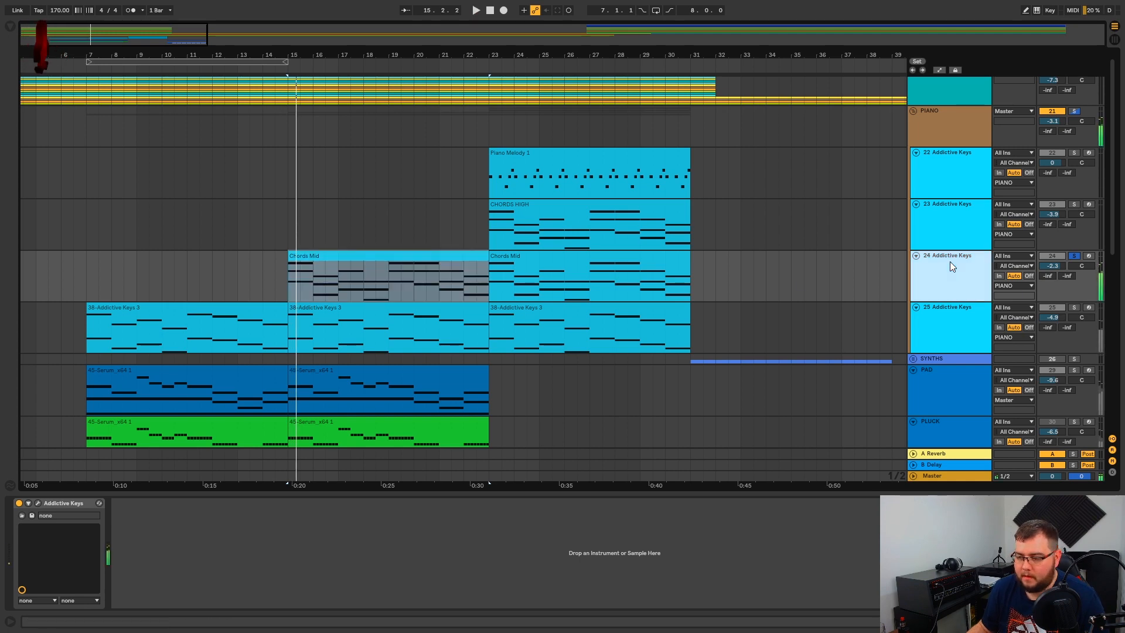
left_click(10, 27)
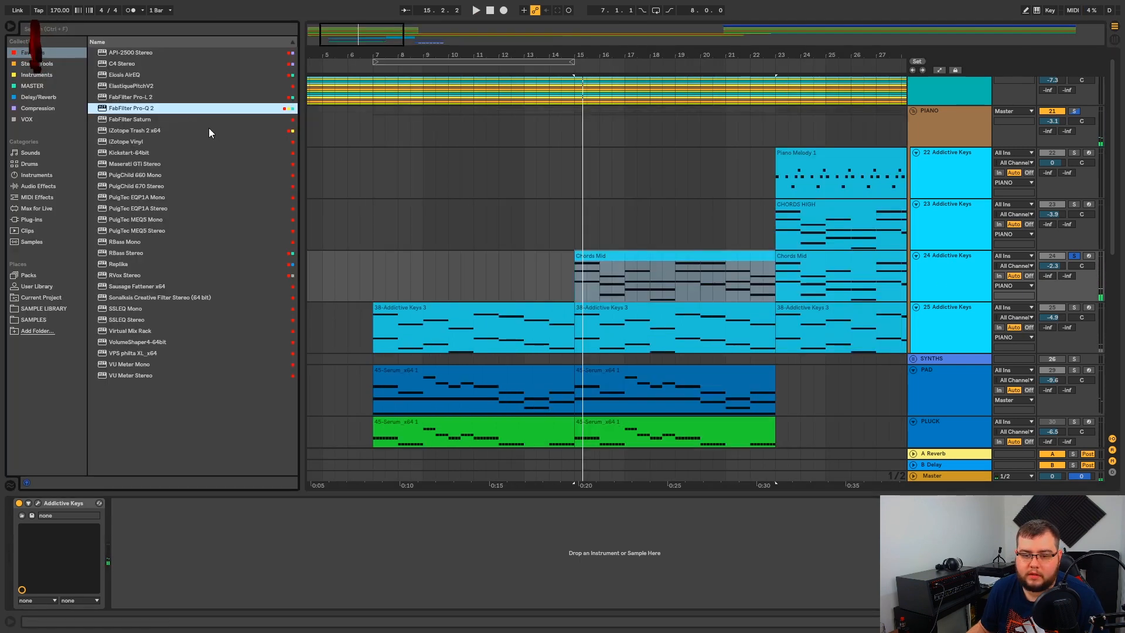
double_click(141, 108)
key("ctrl+alt+b")
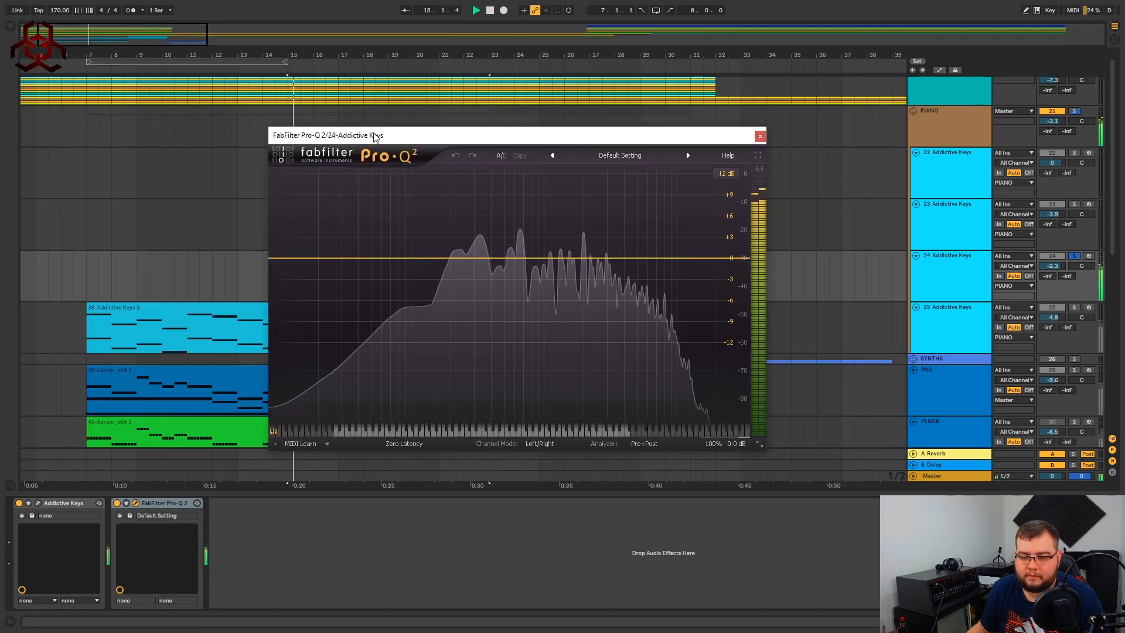
left_click_drag(374, 136, 369, 131)
Add a 24 dB/oct low cut at about 214 Hz to track 24's equalizer.
left_click_drag(276, 254, 425, 273)
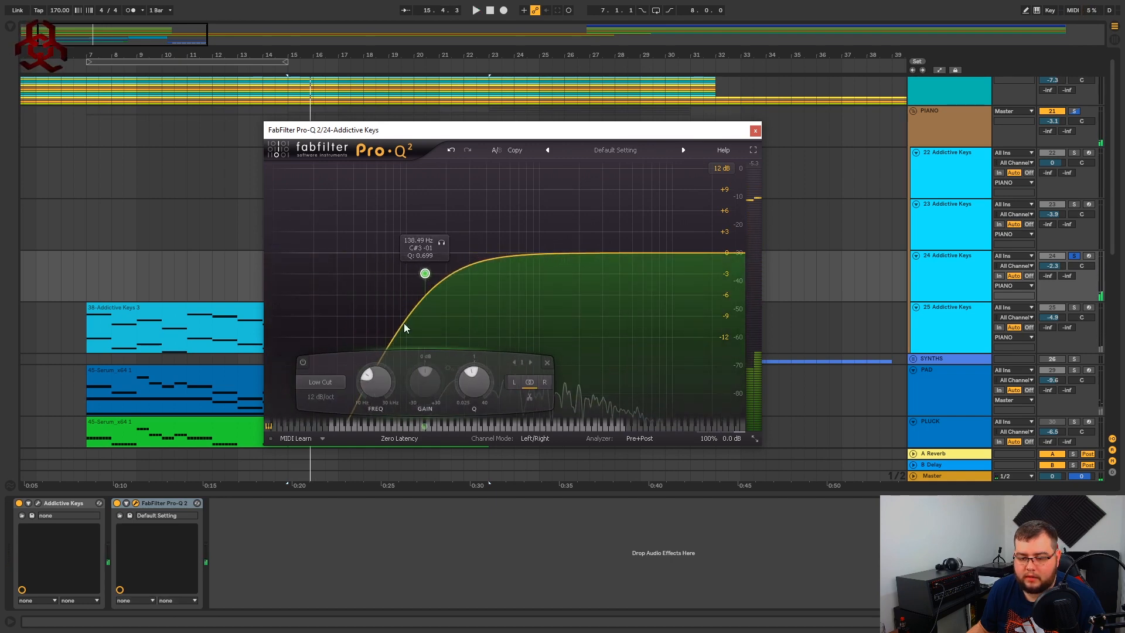
left_click(322, 397)
left_click(332, 450)
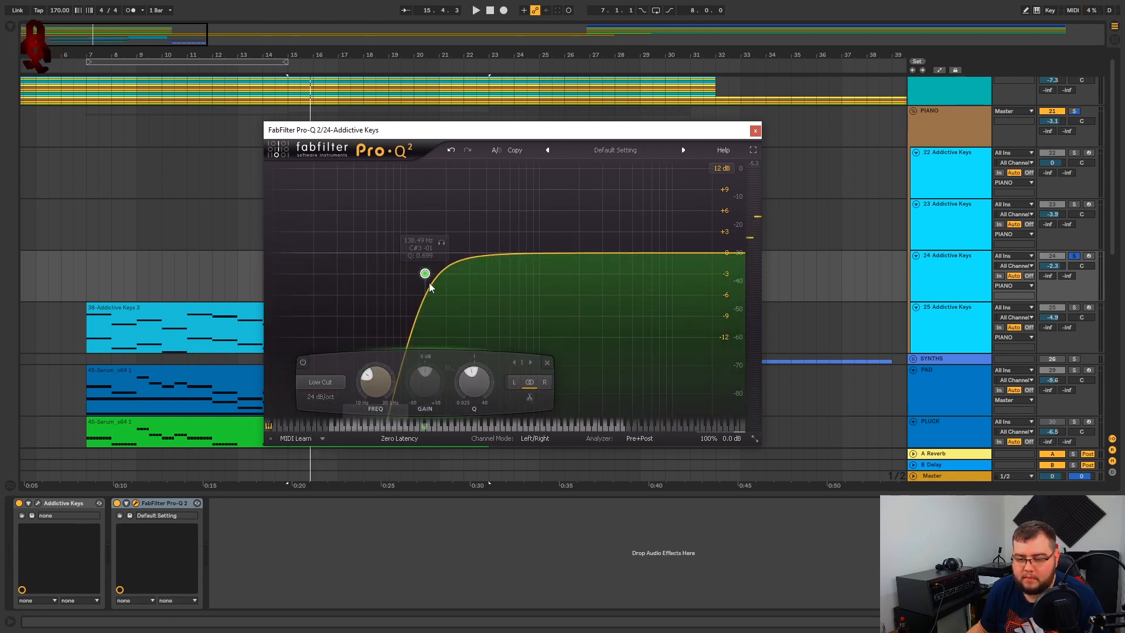
left_click_drag(424, 274, 449, 255)
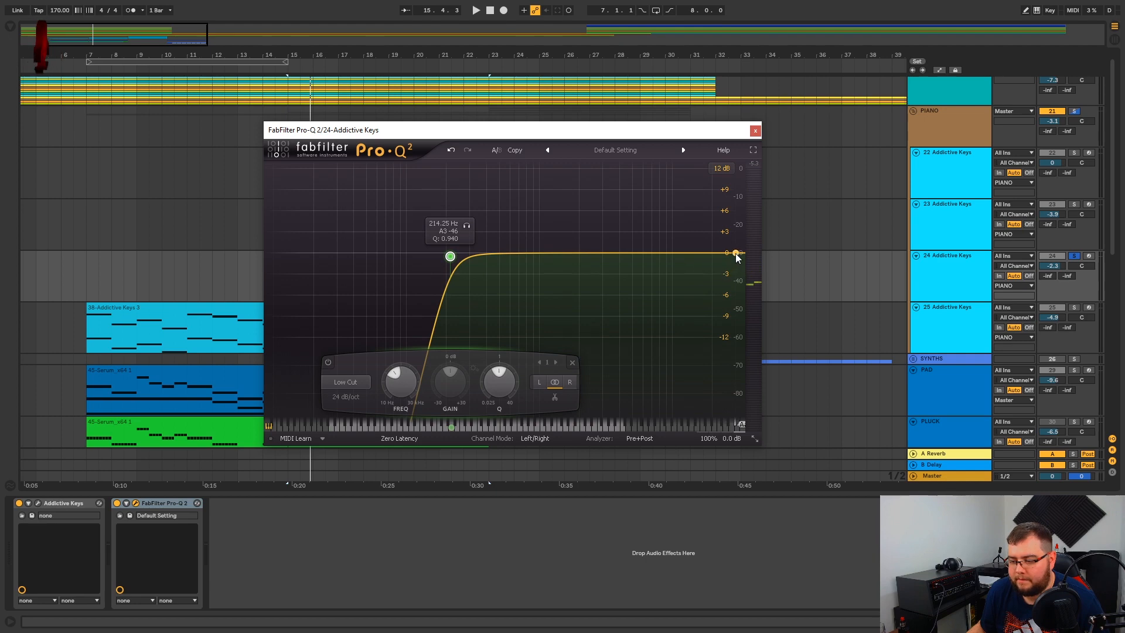
Add a 12 dB/oct high cut to track 24's equalizer at about 5400 Hz while auditioning the band.
left_click_drag(737, 258, 641, 252)
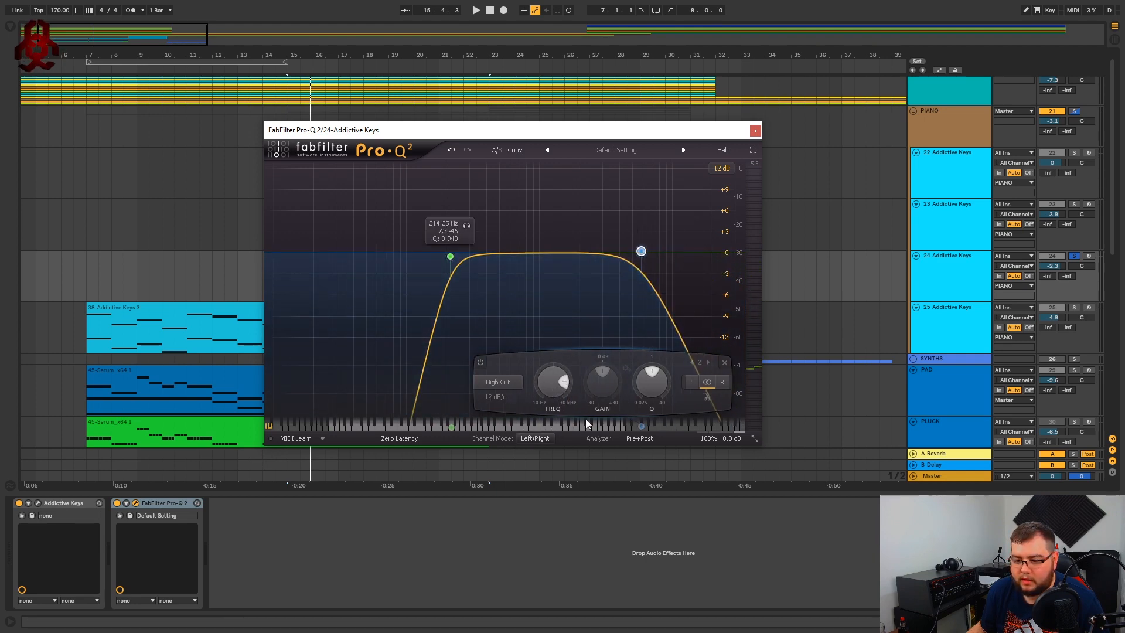
left_click(506, 402)
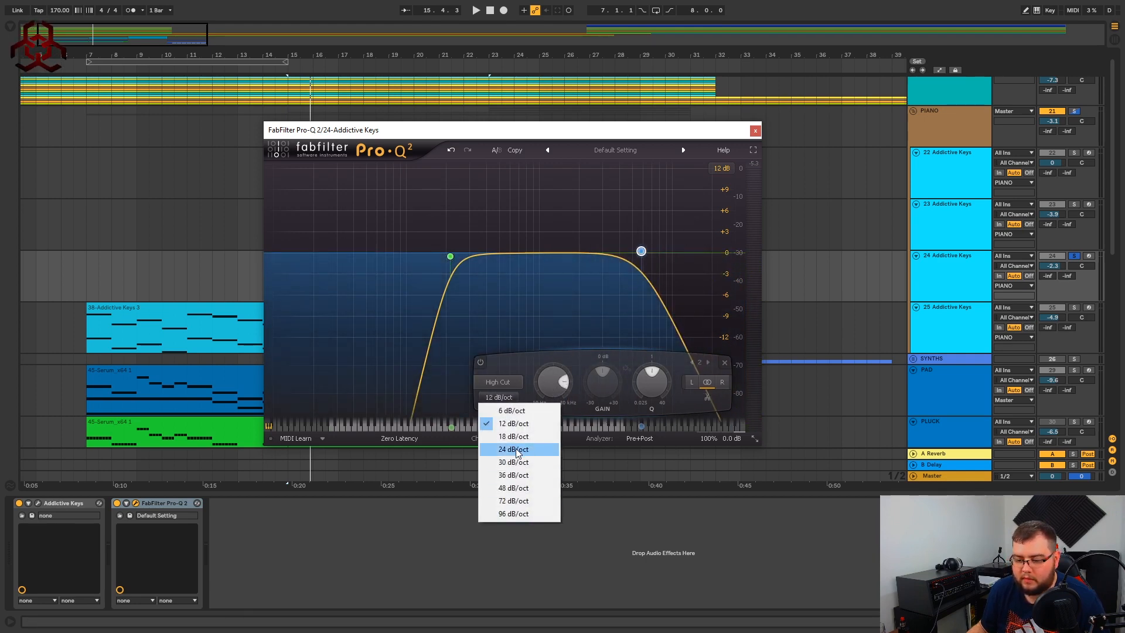
left_click(499, 436)
key("space")
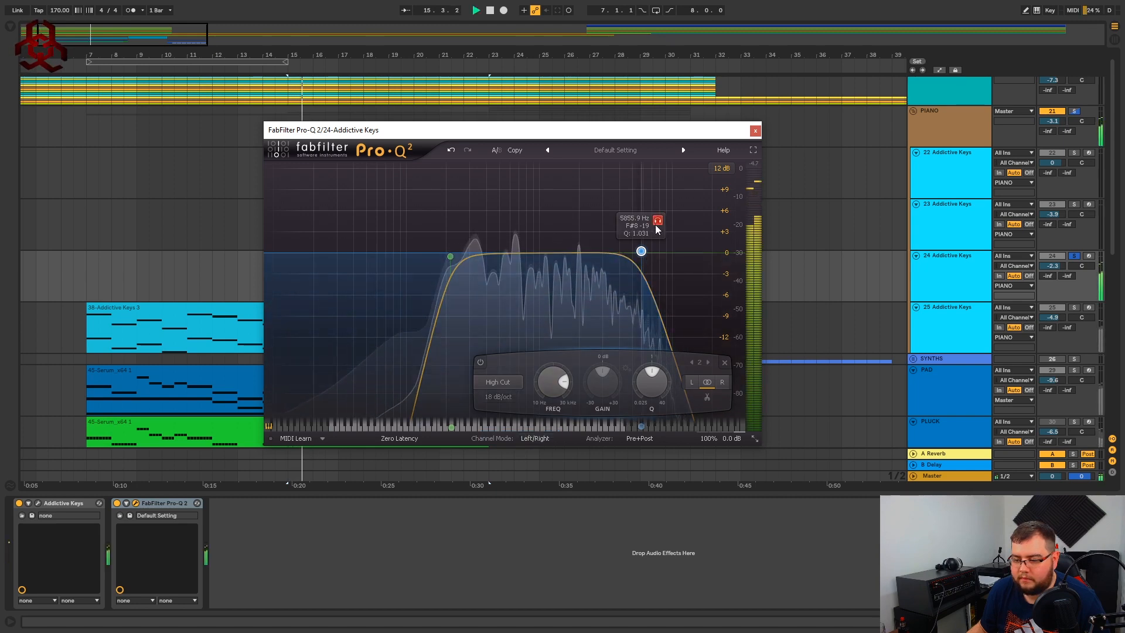
left_click_drag(655, 224, 631, 256)
left_click(499, 397)
left_click(509, 423)
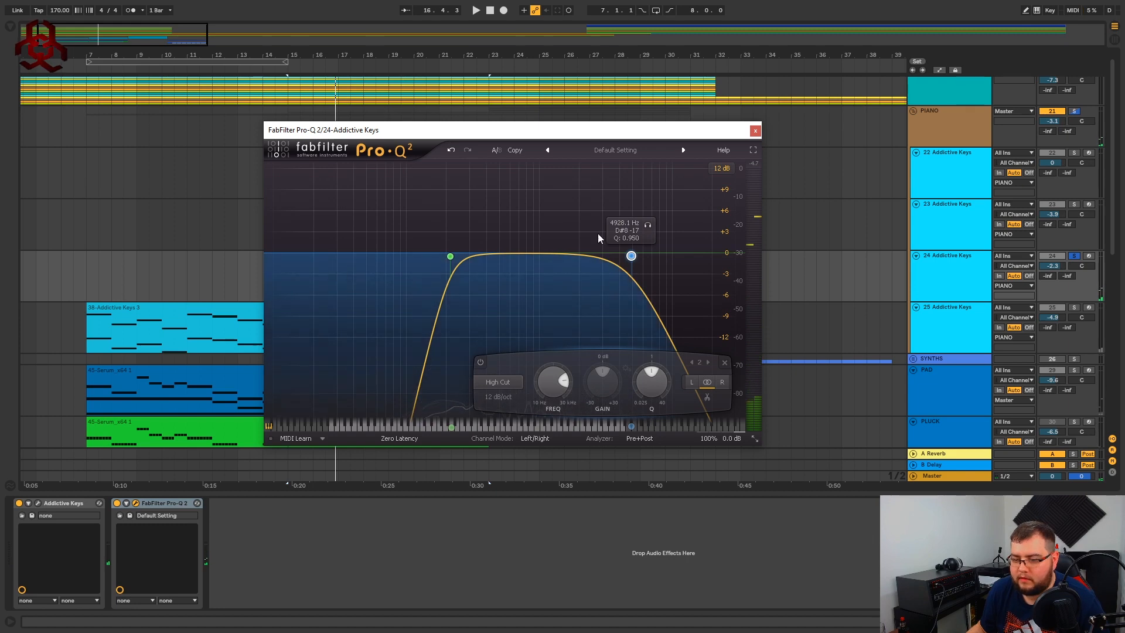
left_click_drag(649, 229, 656, 229)
key("space")
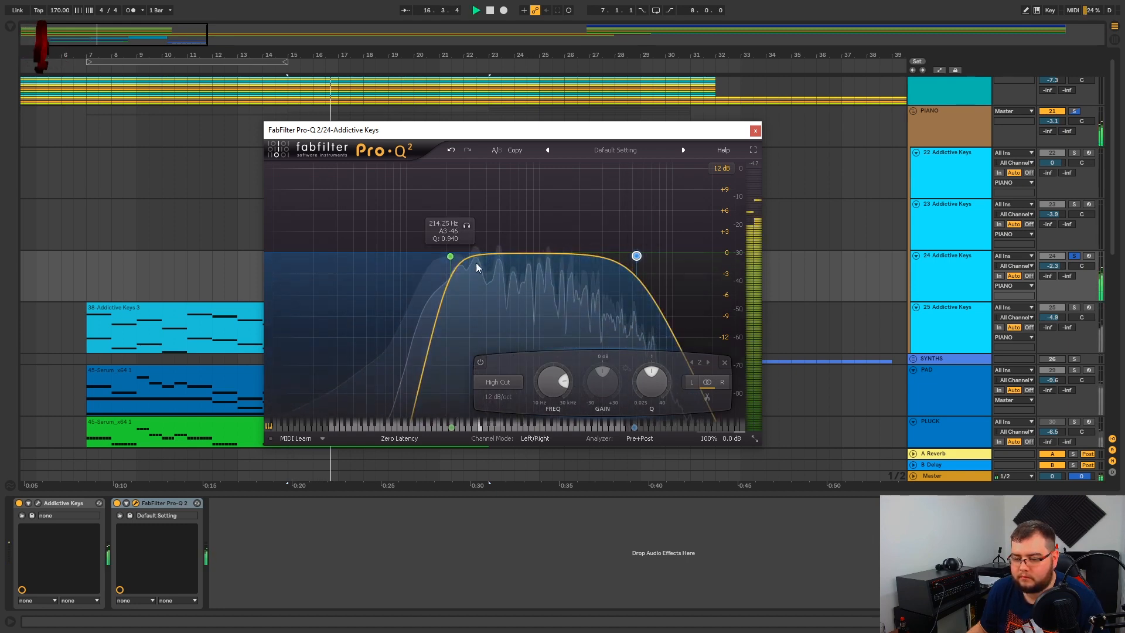
Raise track 24's low cut to about 255 Hz while auditioning the band during playback.
key("space")
left_click_drag(450, 256, 470, 228)
key("space")
key("space")
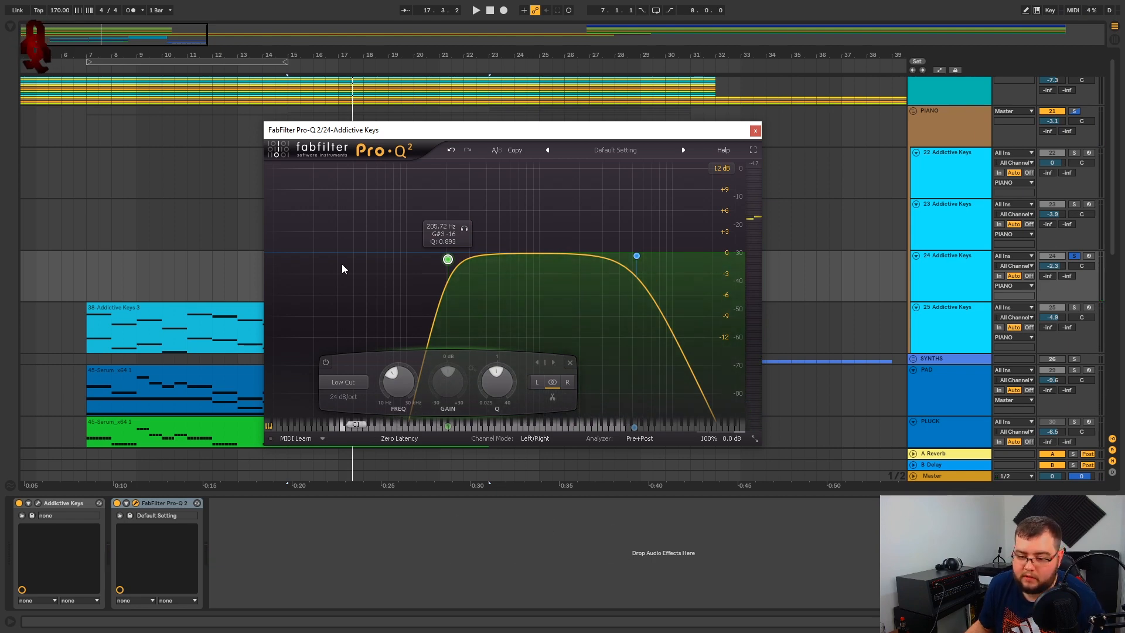
mouse_move(465, 227)
left_mouse_down()
mouse_move(502, 227)
mouse_move(480, 227)
left_mouse_up()
key("space")
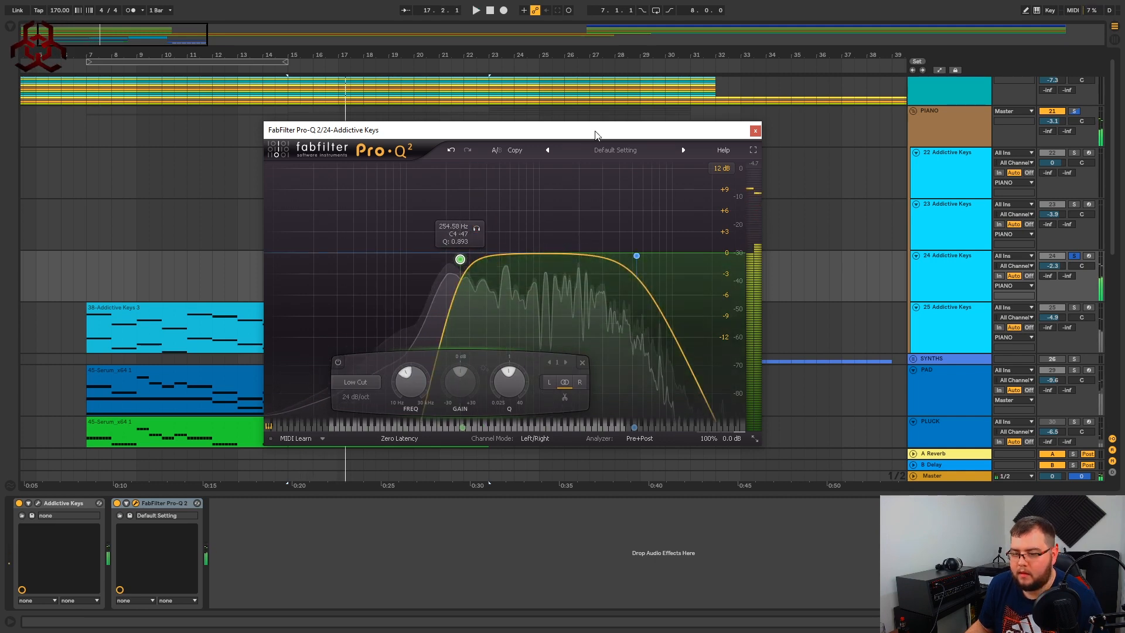
Solo track 25 alongside track 24, lower track 24's low cut to about 216 Hz while listening, and close the equalizer.
left_click_drag(595, 131, 548, 108)
key("space")
left_click(1073, 308)
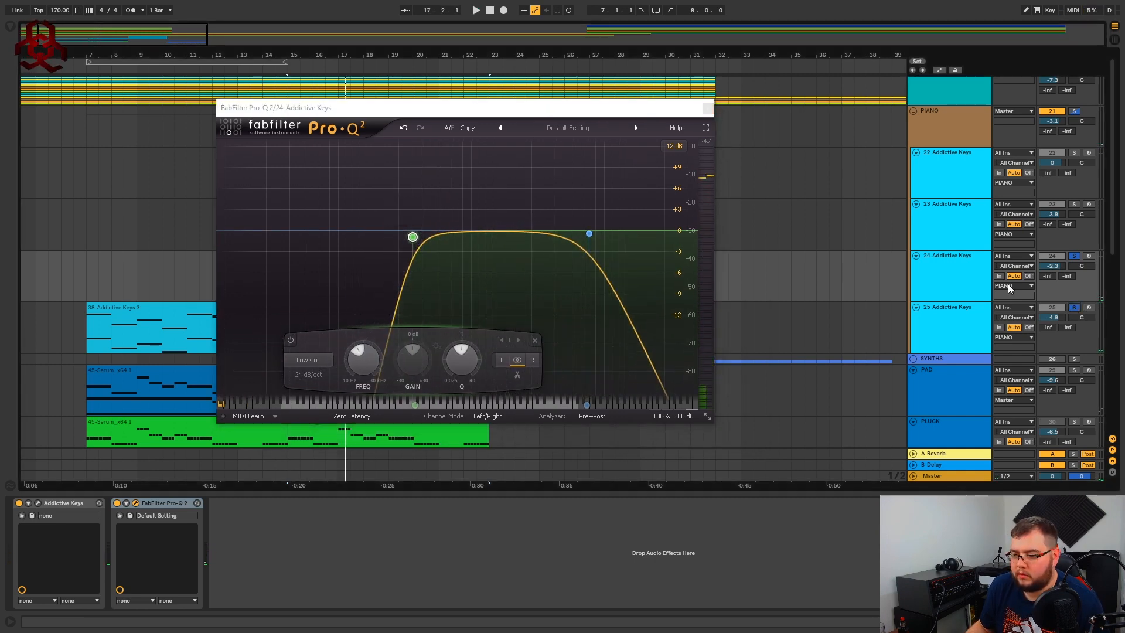
key("space")
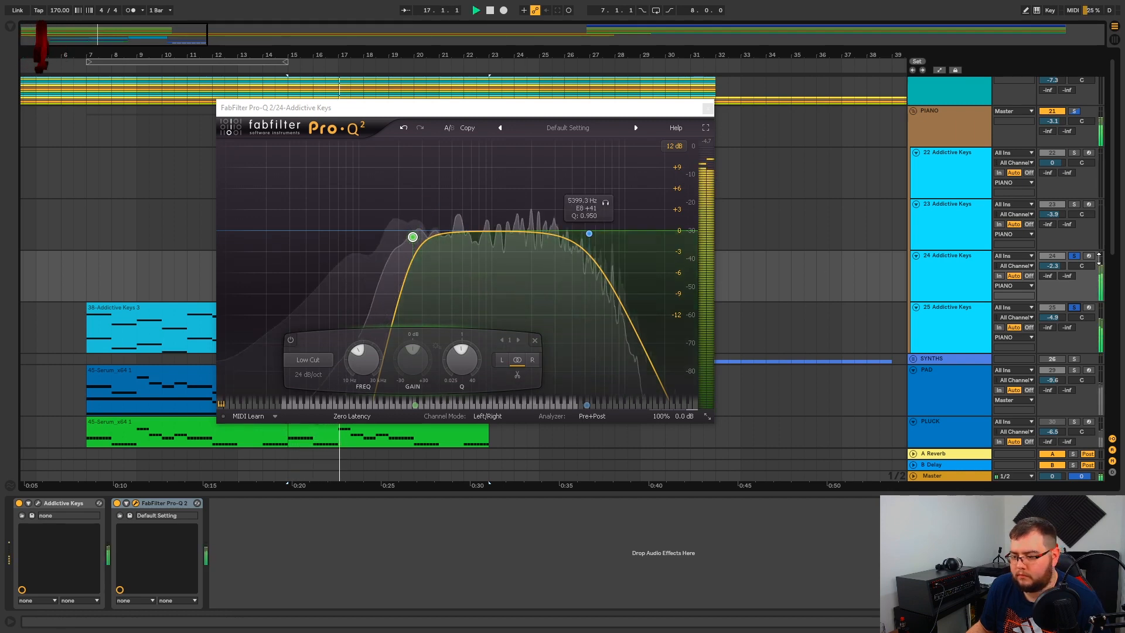
left_click(1076, 256)
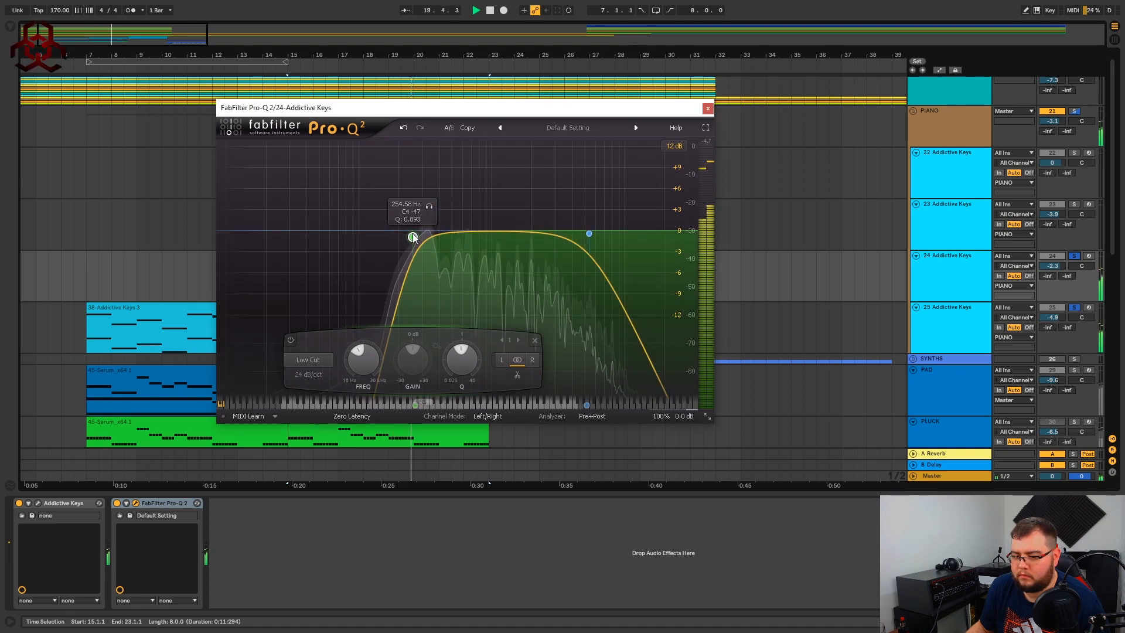
mouse_move(412, 237)
left_mouse_down()
mouse_move(431, 239)
mouse_move(378, 238)
mouse_move(401, 240)
left_mouse_up()
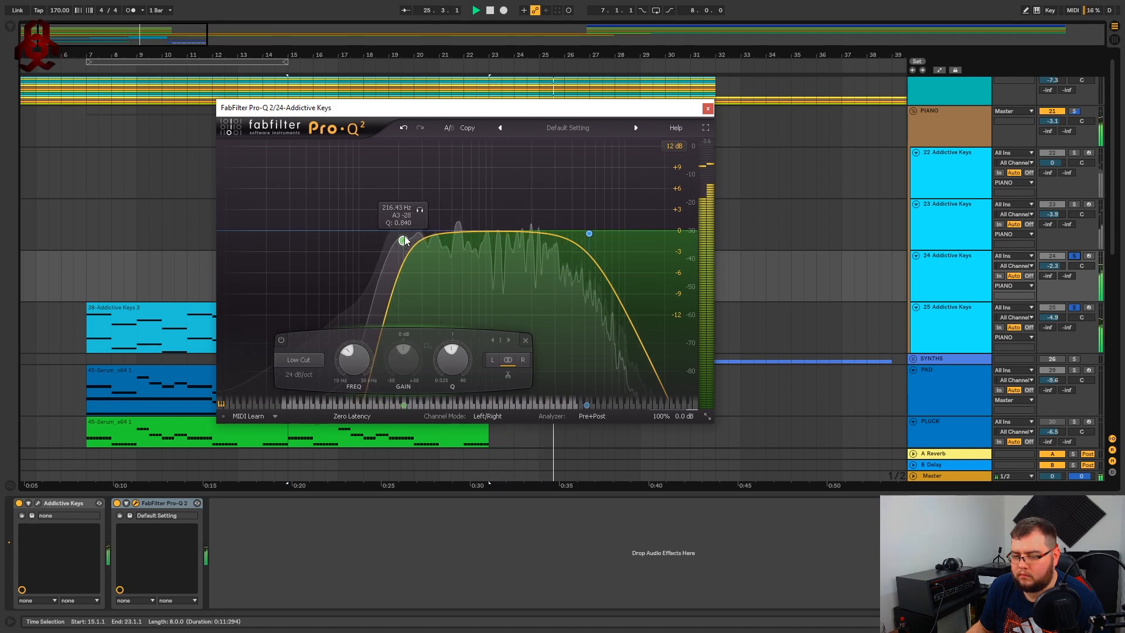
key("space")
left_click(708, 108)
Solo track 23 with the CHORDS HIGH clip and add FabFilter Pro-Q 2 after its Addictive Keys.
left_click(412, 258)
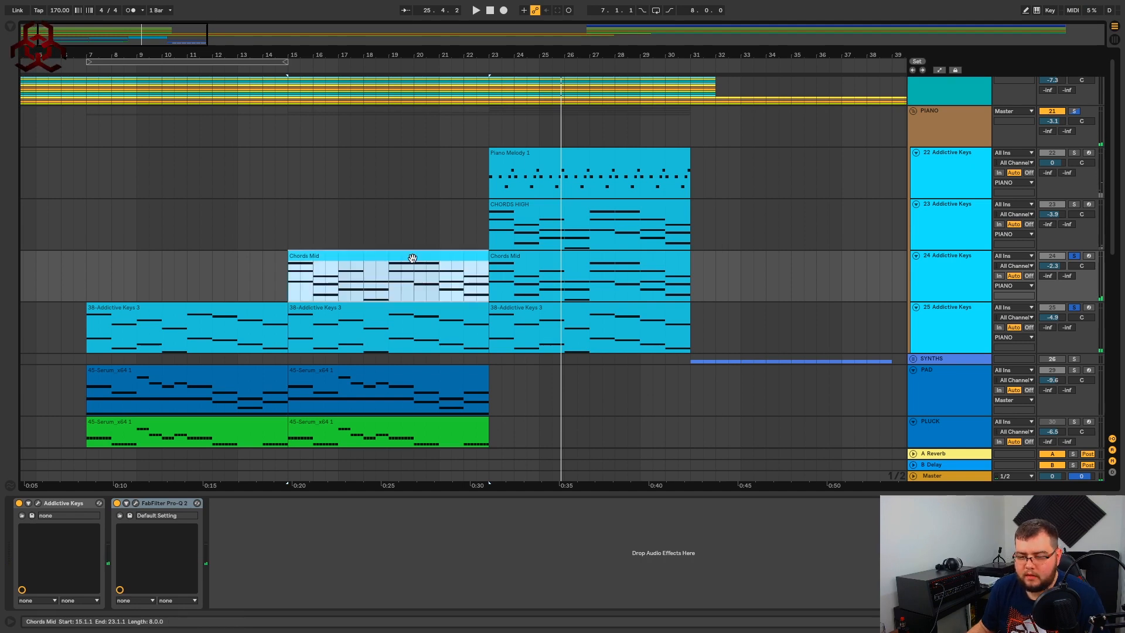
left_click(564, 270)
left_click(574, 216)
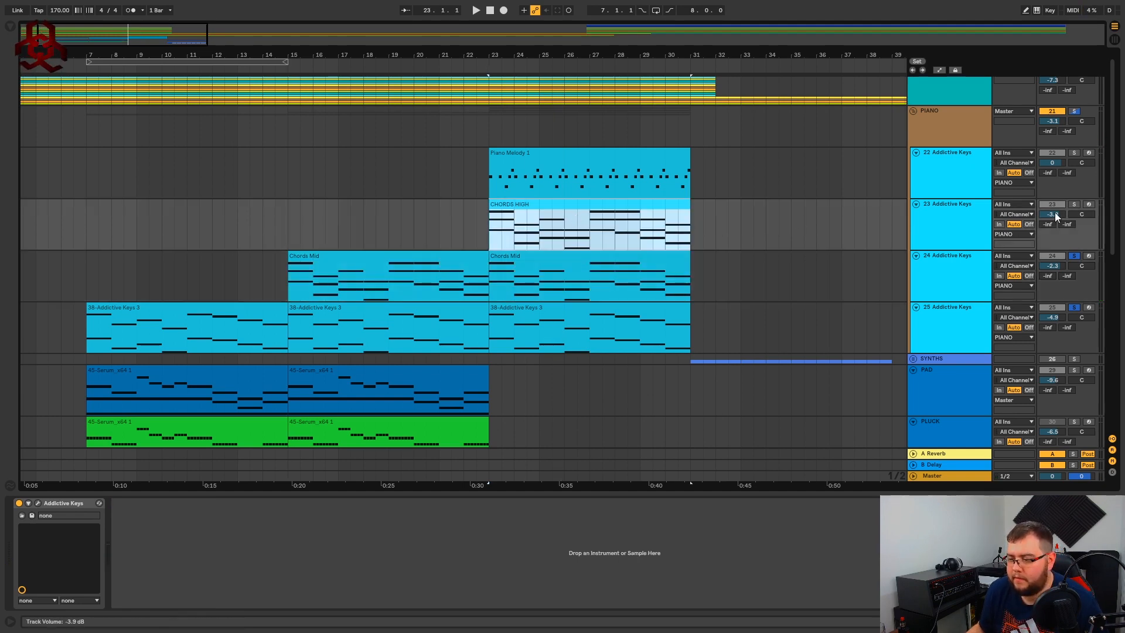
left_click(1073, 204)
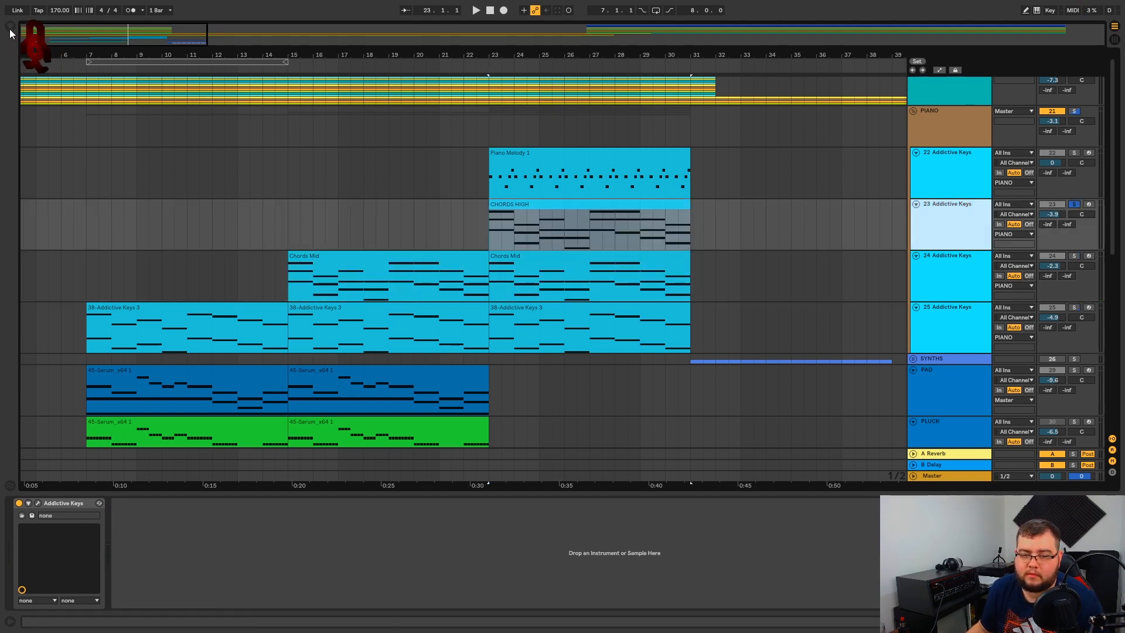
left_click(10, 29)
double_click(155, 104)
left_click(7, 27)
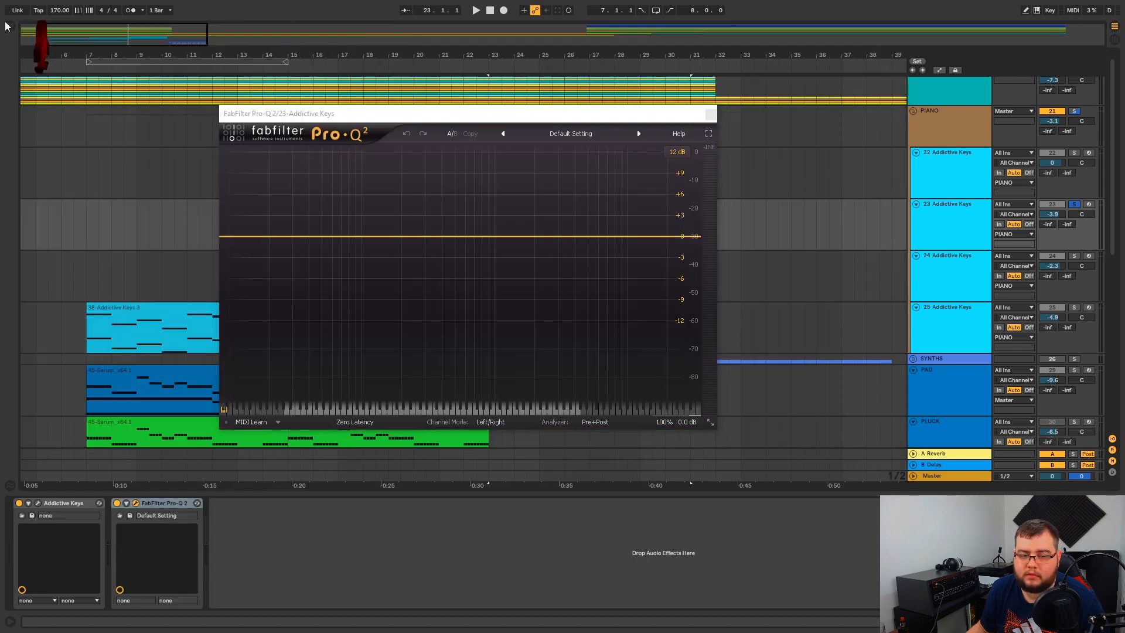
left_click_drag(437, 119, 464, 167)
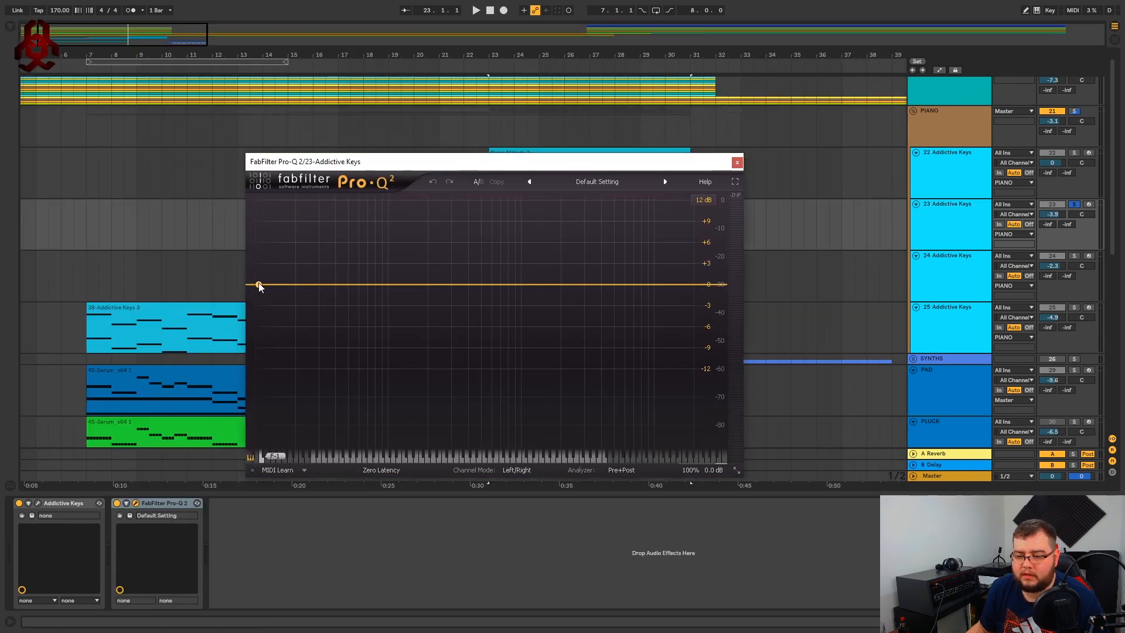
Add an 18 dB/oct low cut to track 23's equalizer and settle it at about 445 Hz during playback.
left_click_drag(259, 286, 430, 286)
left_click_drag(614, 167, 636, 192)
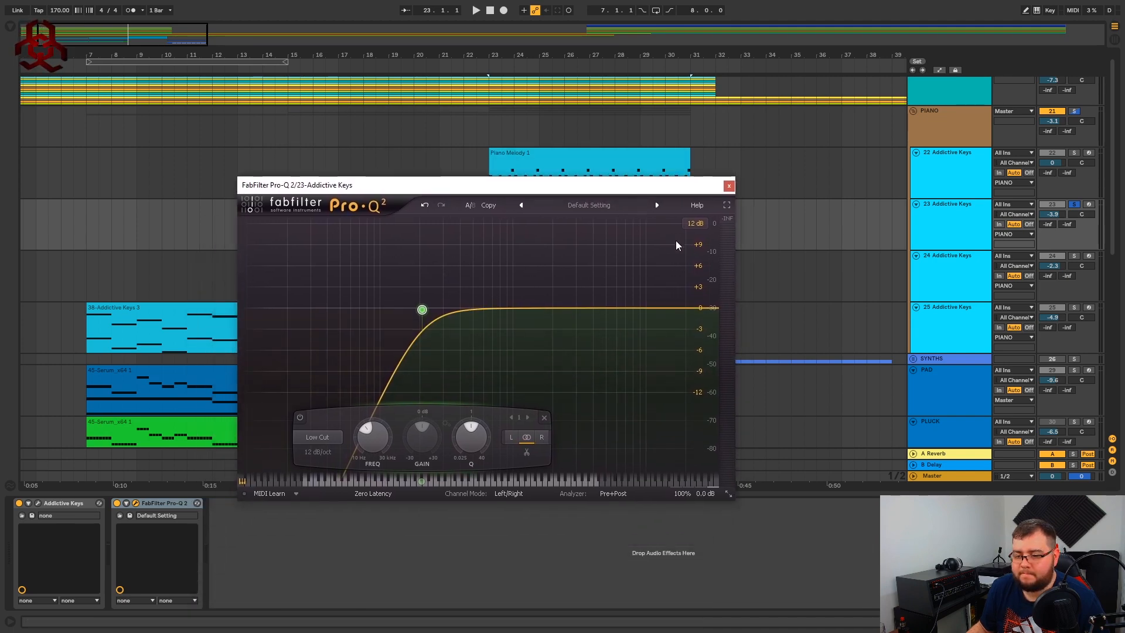
key("space")
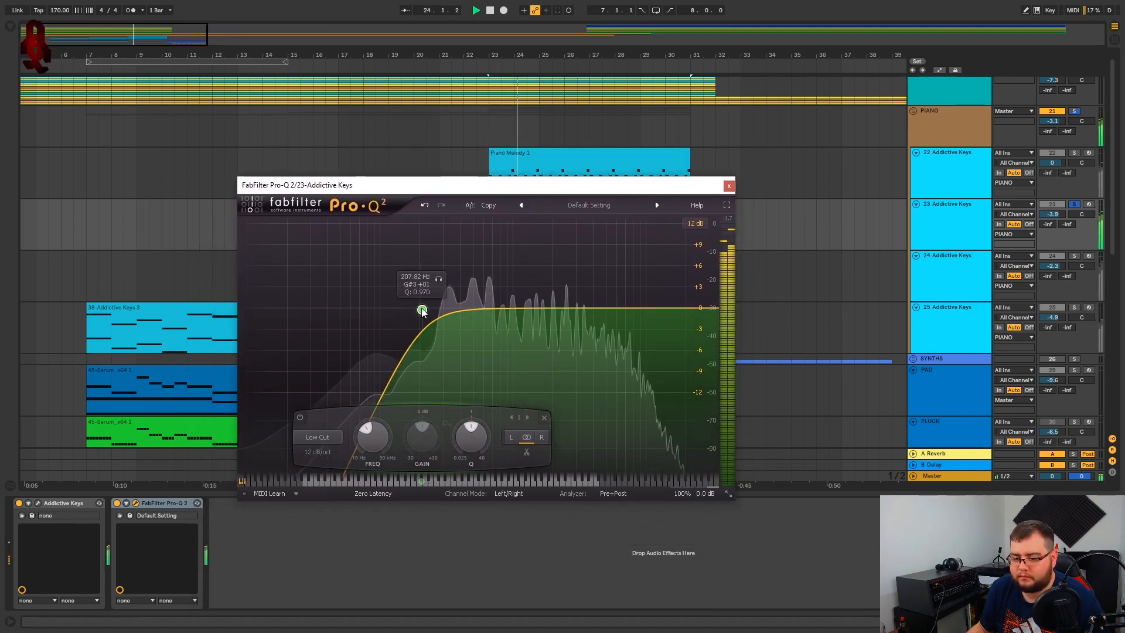
left_click_drag(422, 309, 490, 282)
left_click(363, 452)
left_click(369, 494)
left_click(484, 269)
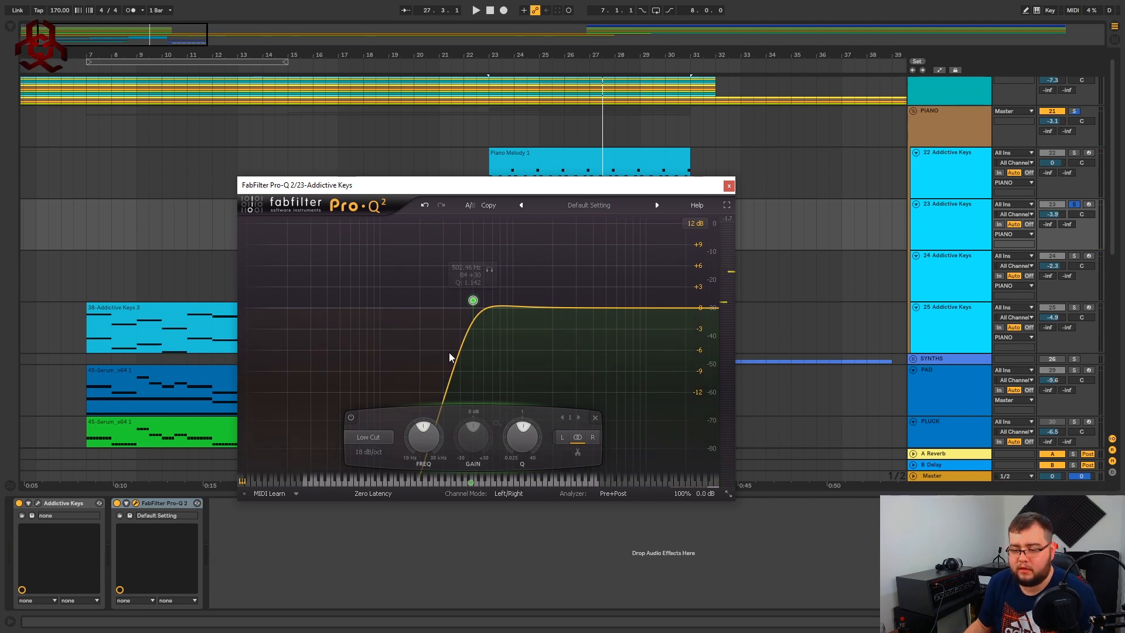
key("space")
left_click_drag(487, 272, 466, 311)
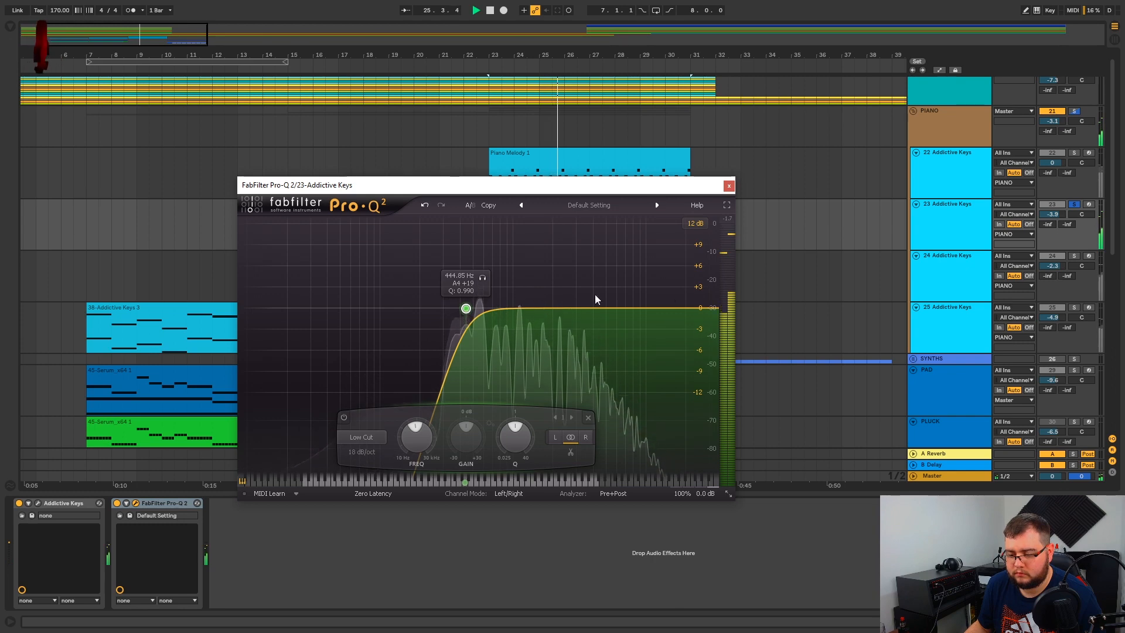
Add a 24 dB/oct high cut near 9150 Hz to track 23's equalizer, fine-tune it by auditioning the band, and close the equalizer.
left_click(709, 308)
left_click_drag(709, 308, 640, 307)
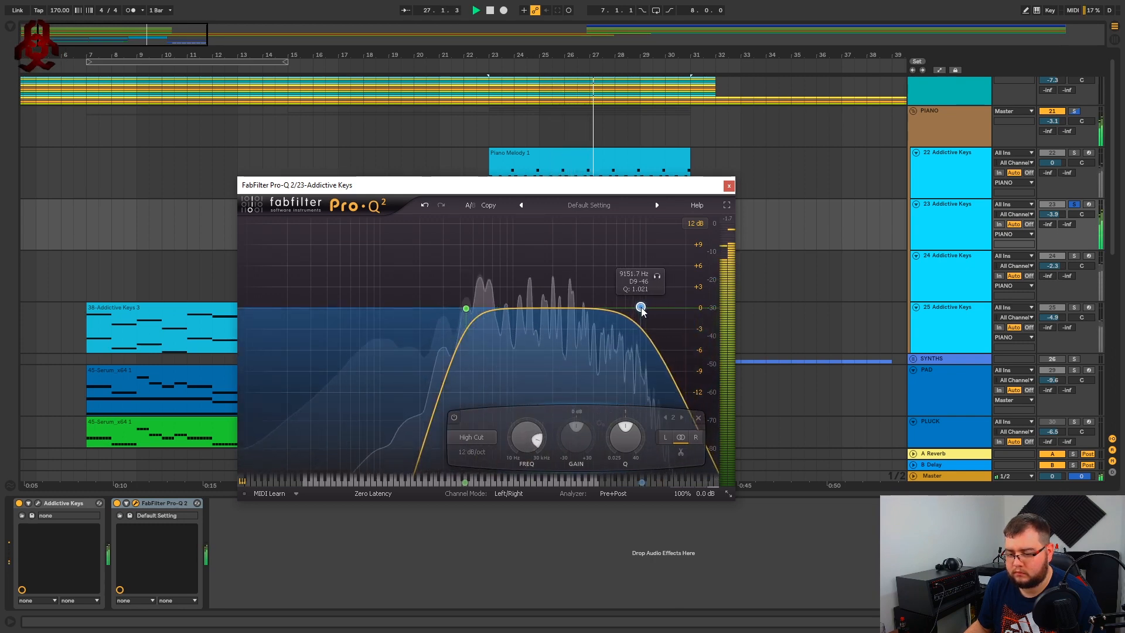
left_click(453, 451)
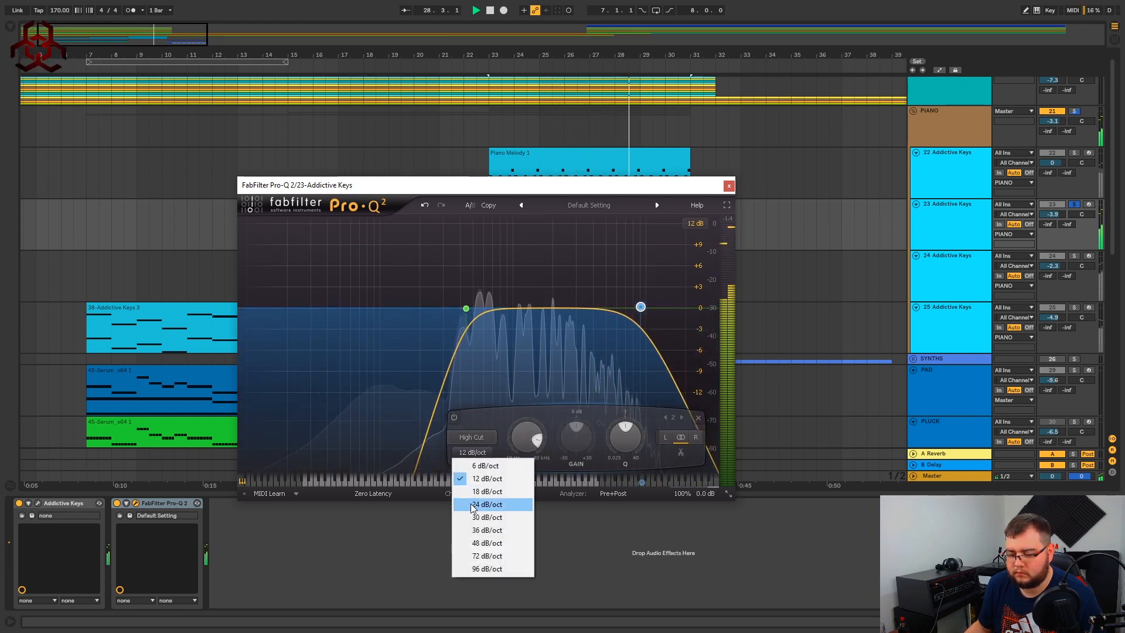
left_click(490, 502)
left_click(656, 276)
mouse_move(656, 280)
left_mouse_down()
mouse_move(616, 276)
mouse_move(647, 274)
left_mouse_up()
left_click(729, 186)
key("space")
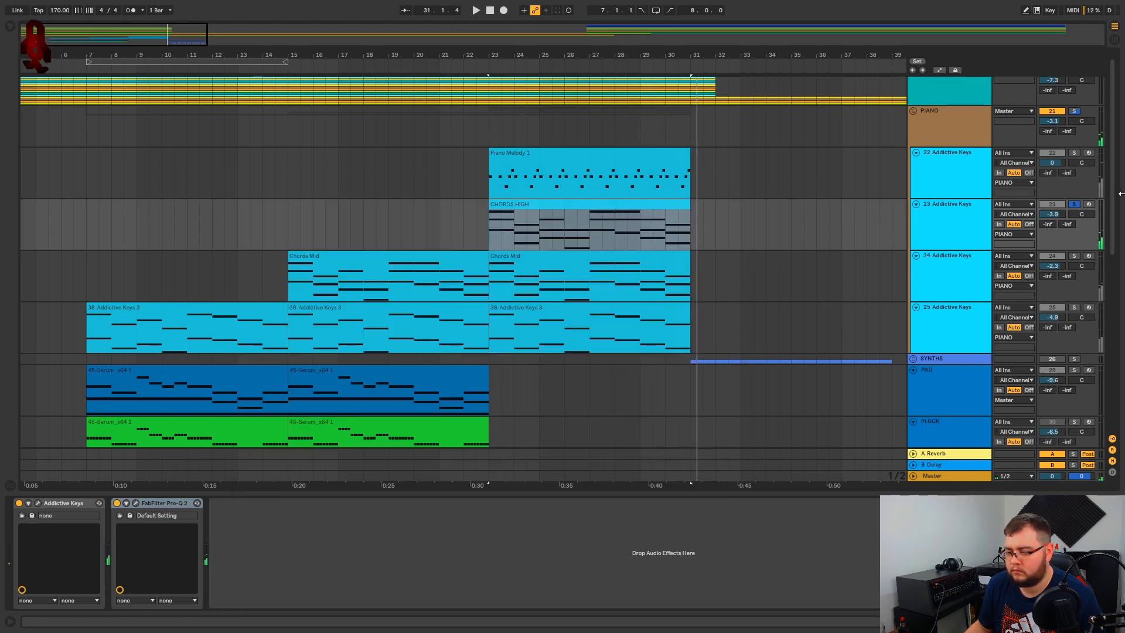
Take the solo off track 23, play the full mix, and solo the PIANO group to compare the balance.
left_click(1073, 205)
key("space")
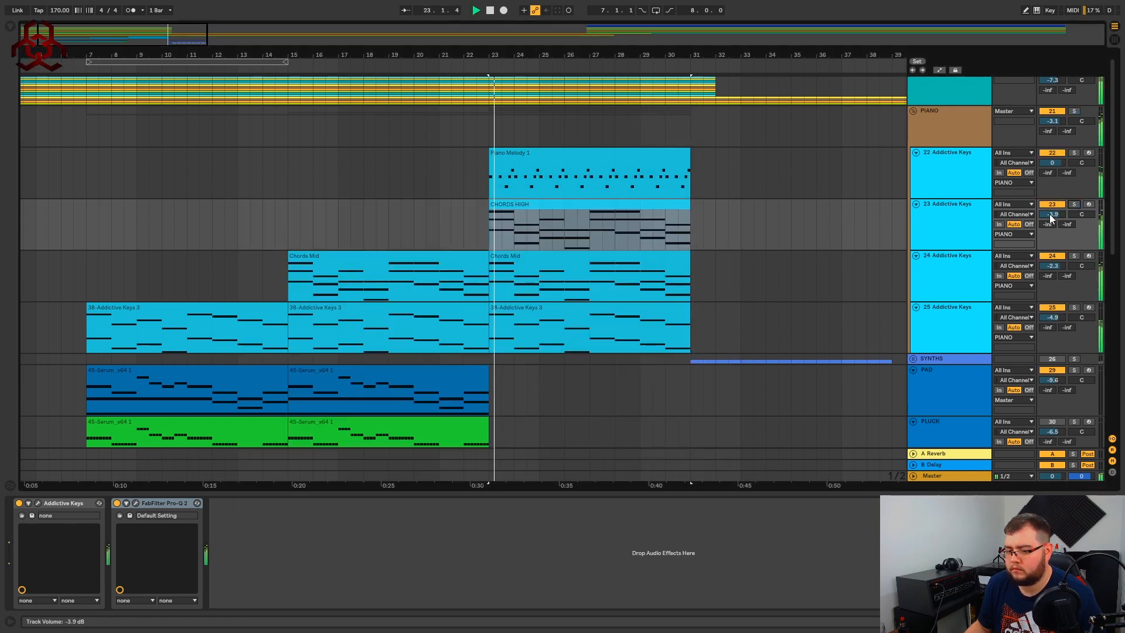
left_click(1074, 111)
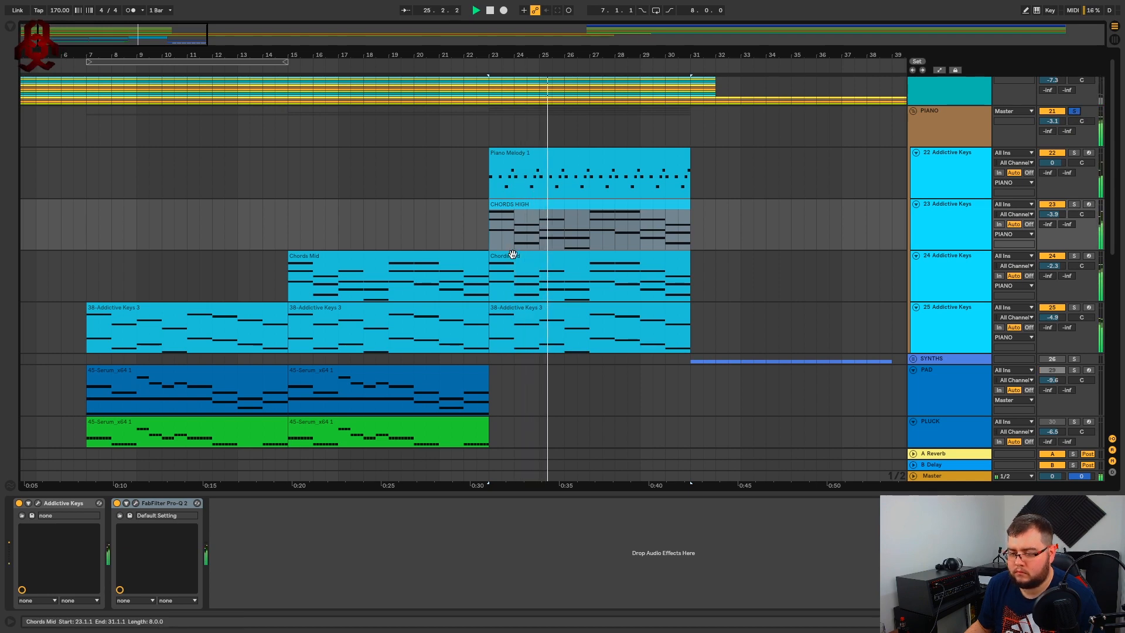
Solo track 22 with the Piano Melody 1 clip and add FabFilter Pro-Q 2 after its Addictive Keys.
left_click(544, 191)
left_click(941, 154)
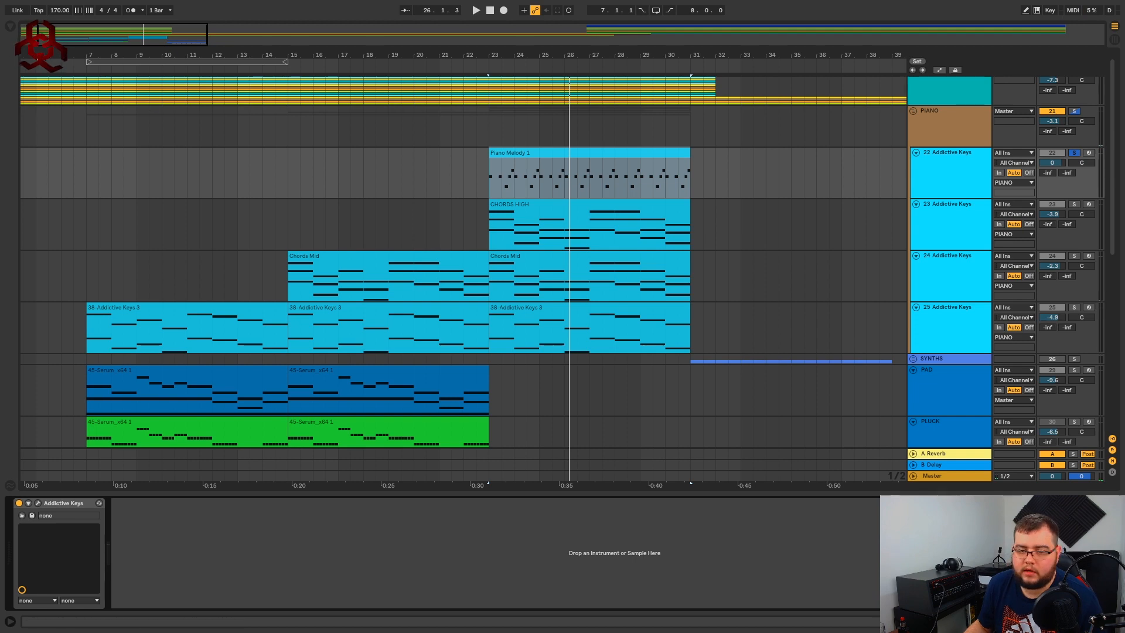
left_click(10, 26)
double_click(115, 109)
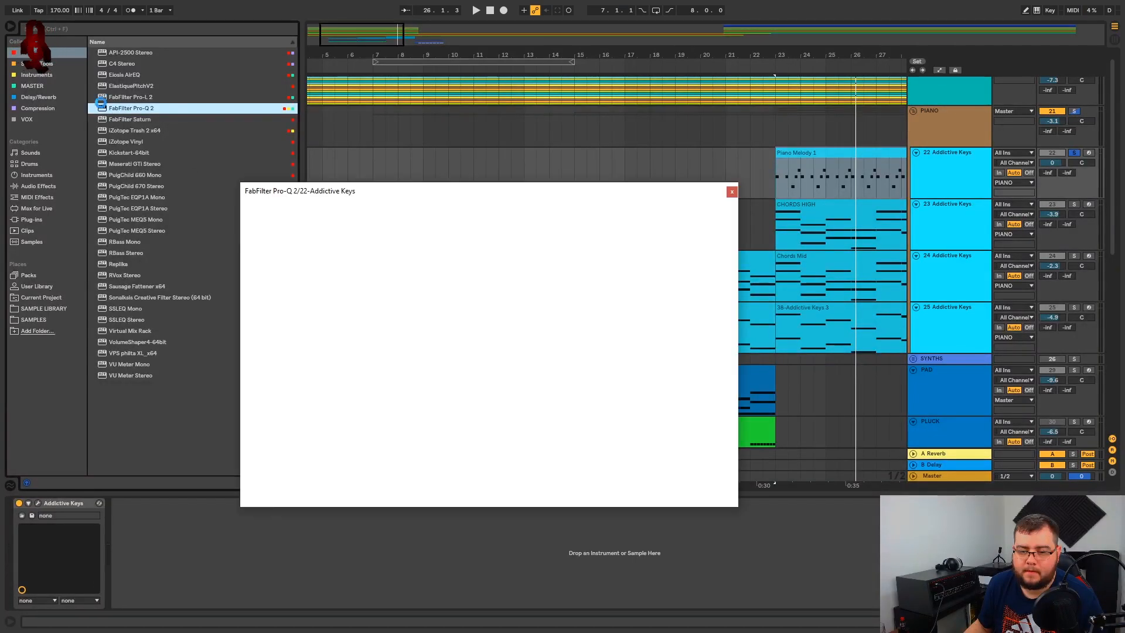
left_click(12, 27)
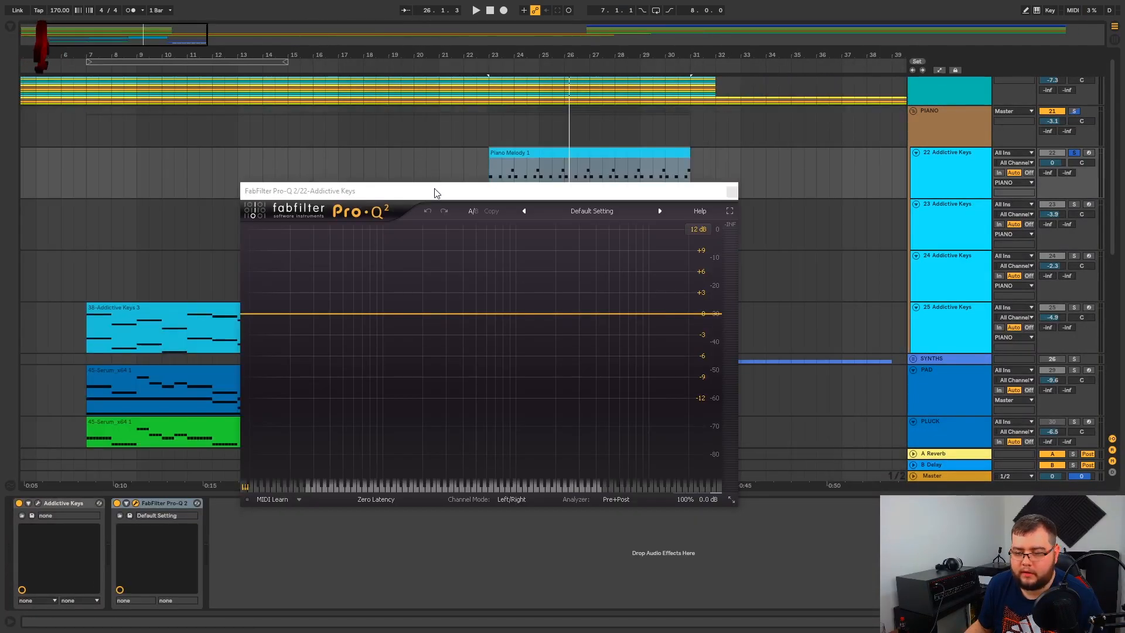
Add a 30 dB/oct low cut at about 342 Hz to track 22's equalizer during playback.
left_click(317, 276)
key("space")
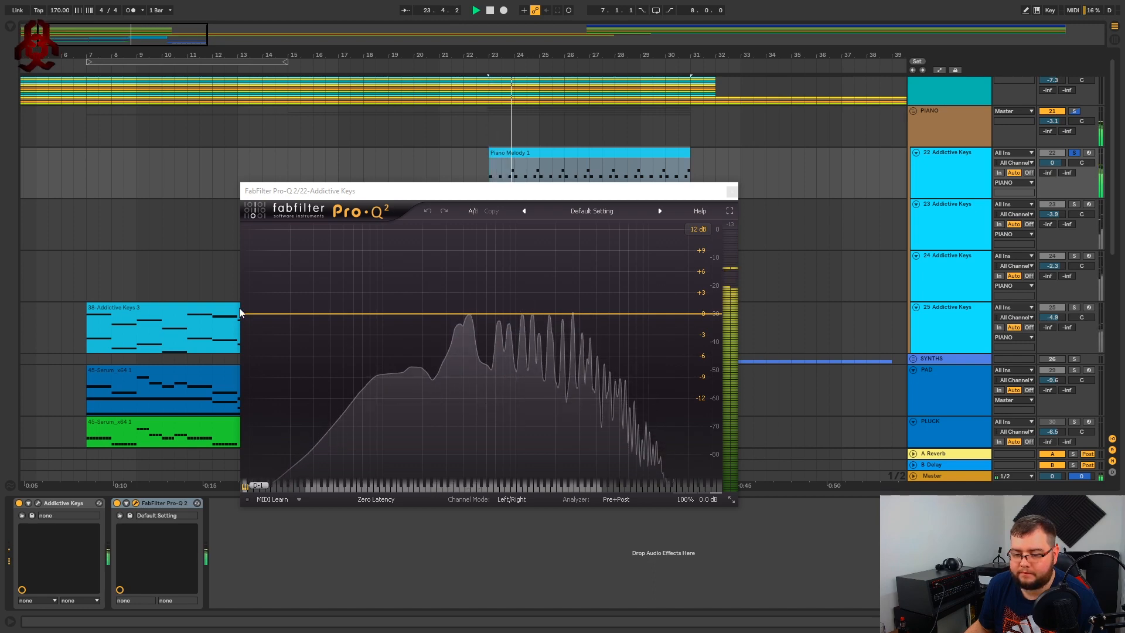
left_click_drag(251, 314, 455, 321)
left_click(358, 457)
left_click(366, 523)
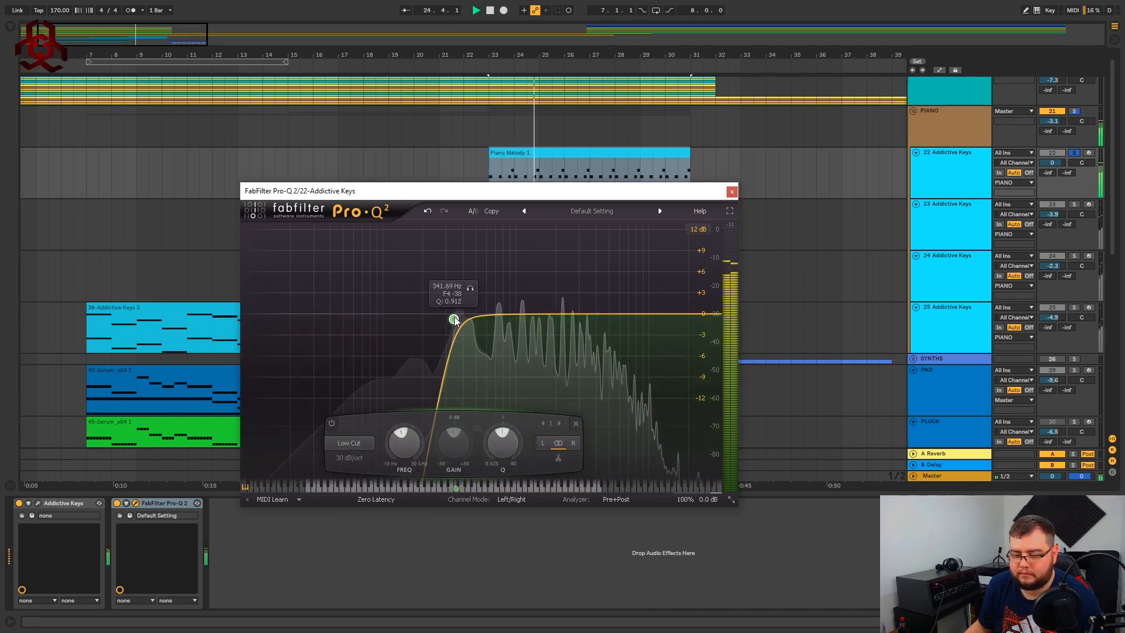
Shape track 22's equalizer with a 12 dB/oct high cut, a midrange dip, and gentle bell boosts near 770 Hz and 2.5 kHz.
left_click_drag(703, 314, 567, 339)
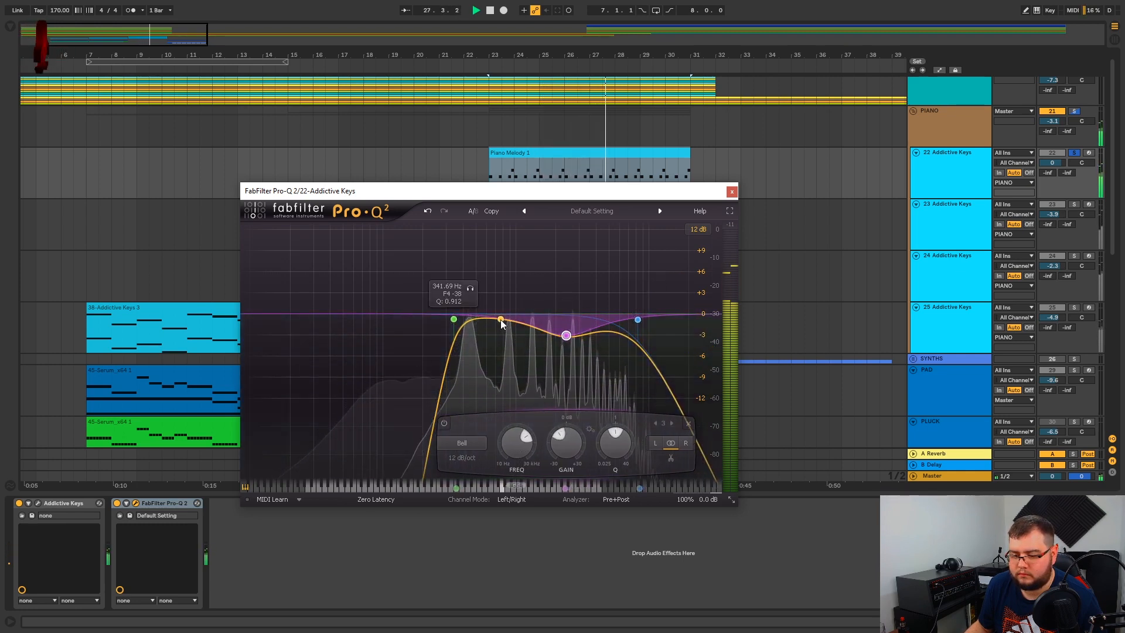
left_click_drag(502, 320, 502, 310)
left_click_drag(565, 335, 537, 337)
scroll(534, 337, "up", 8)
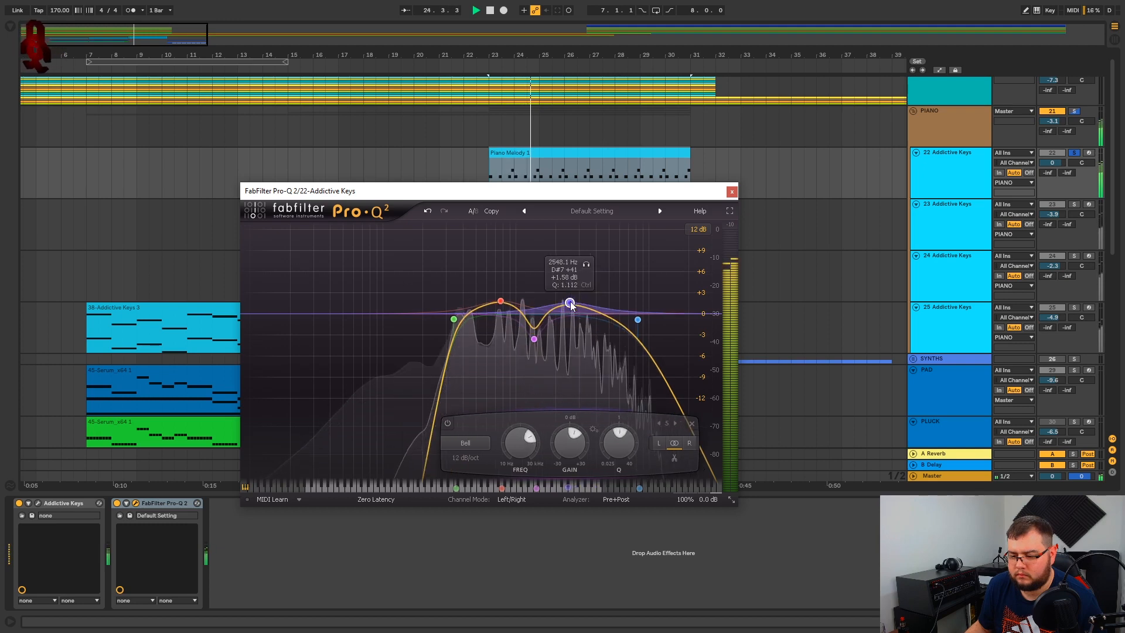
Raise the high cut's frequency slightly, shift the 770 Hz boost a little lower, close track 22's equalizer, and stop playback.
left_click_drag(592, 288, 643, 319)
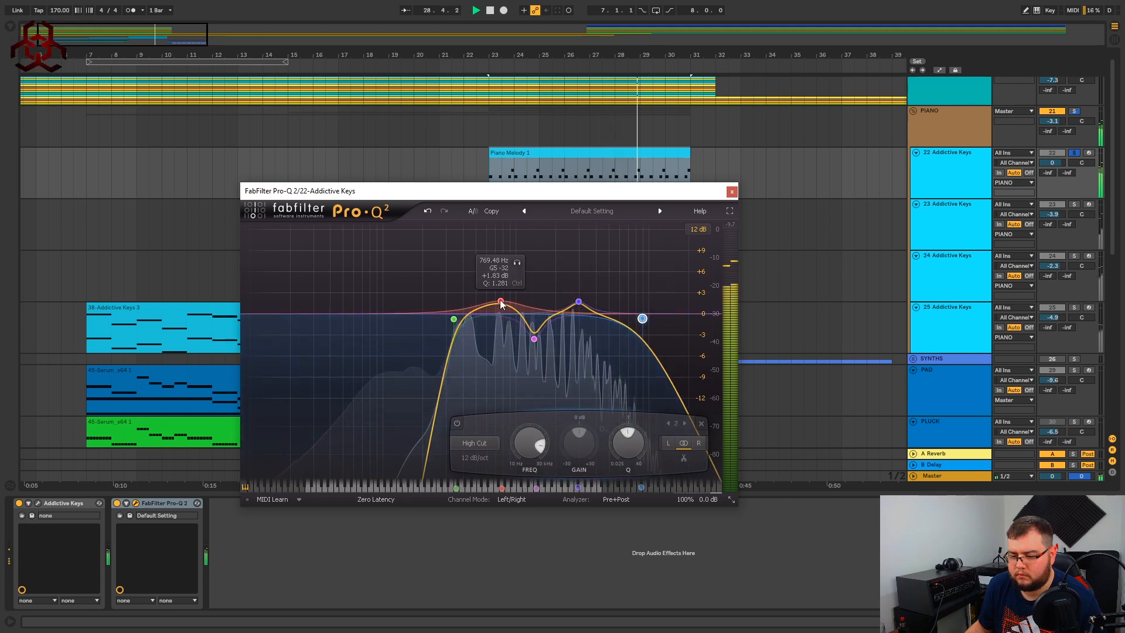
left_click_drag(501, 302, 493, 301)
left_click(731, 192)
key("space")
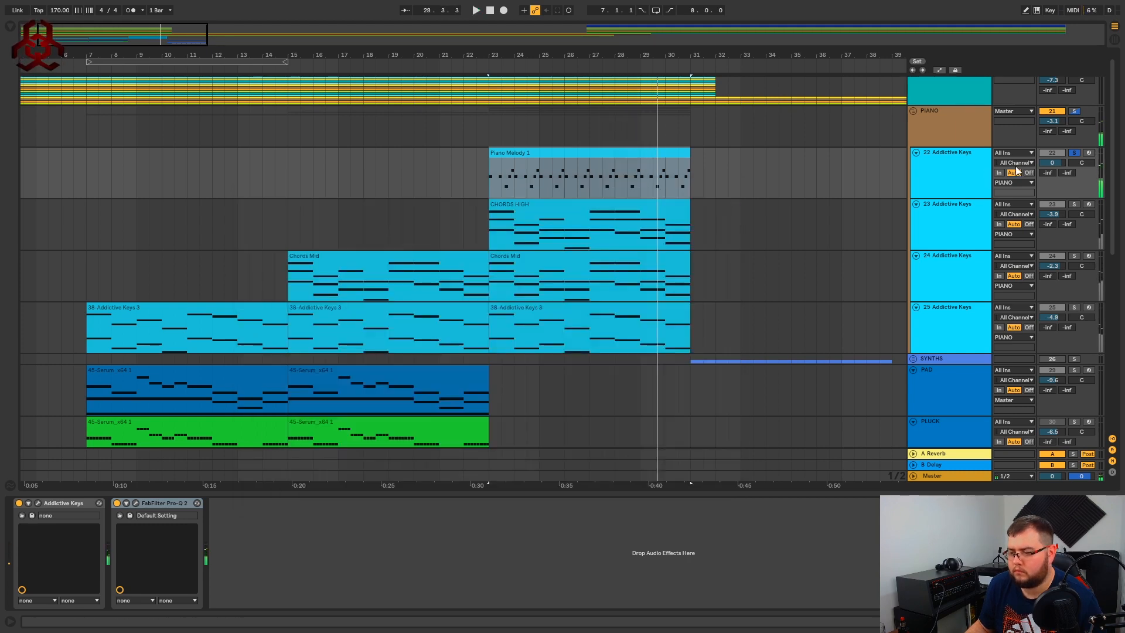
Add the Replika delay after the equalizer on track 22.
left_click(924, 178)
left_click(10, 26)
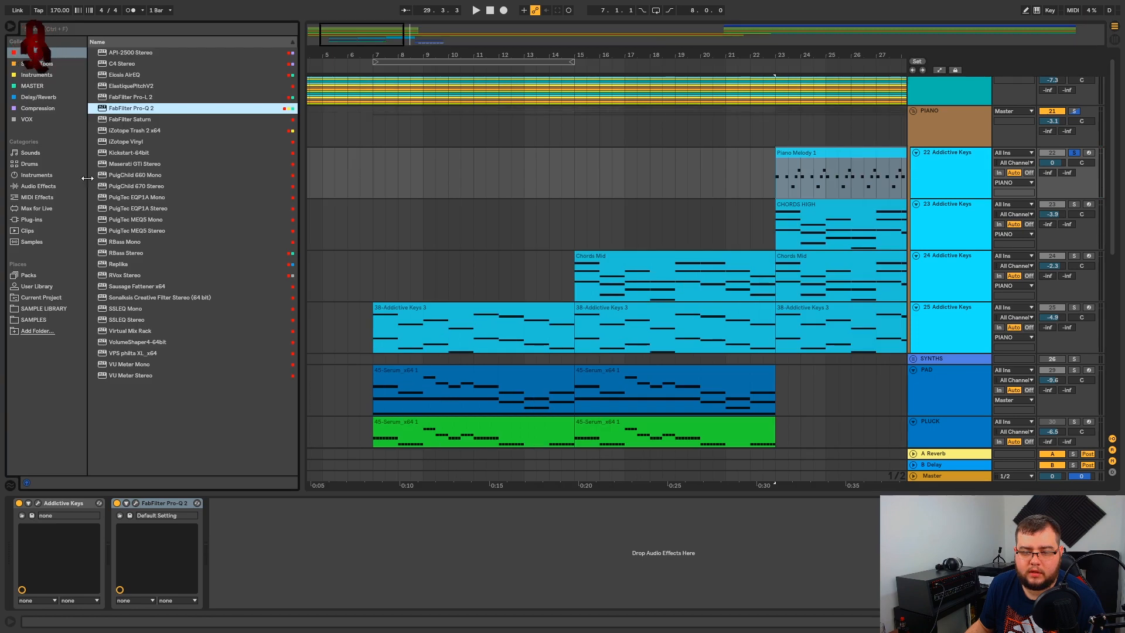
left_click(38, 98)
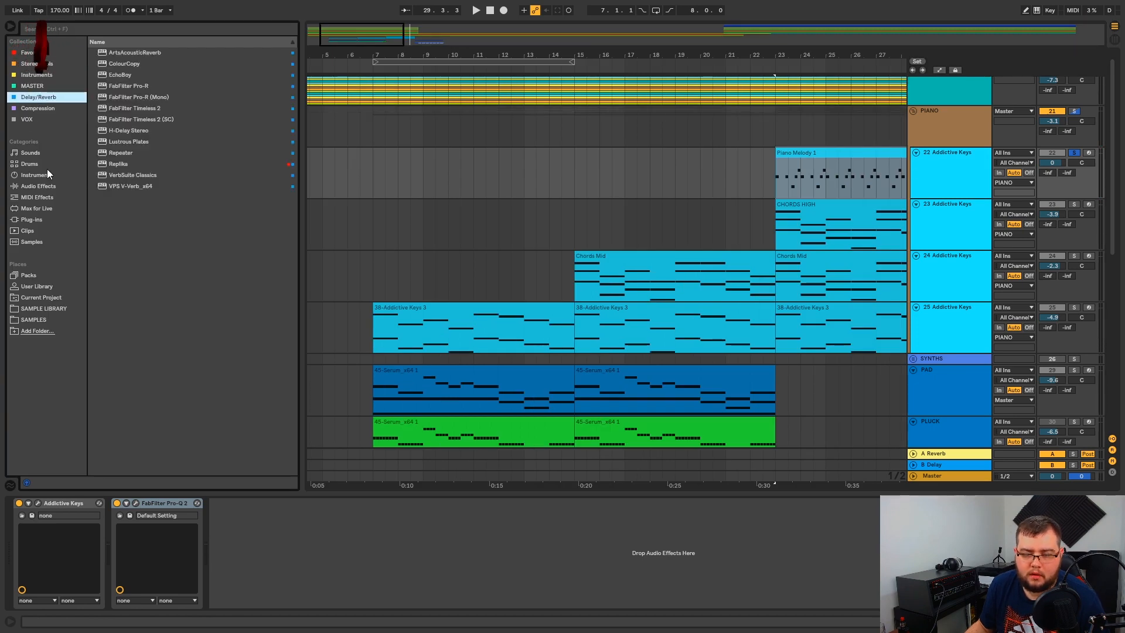
double_click(123, 163)
left_click(11, 27)
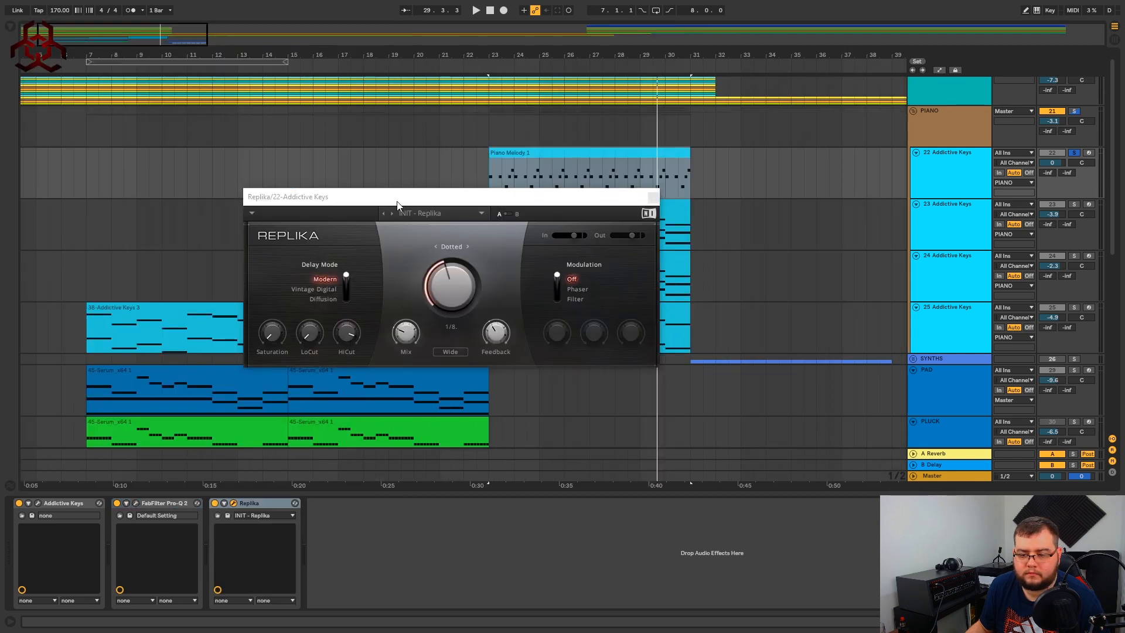
Set Replika to a straight 1/8 Wide delay with a reduced mix and 36% feedback while listening, and close it.
left_click_drag(422, 198, 433, 217)
key("space")
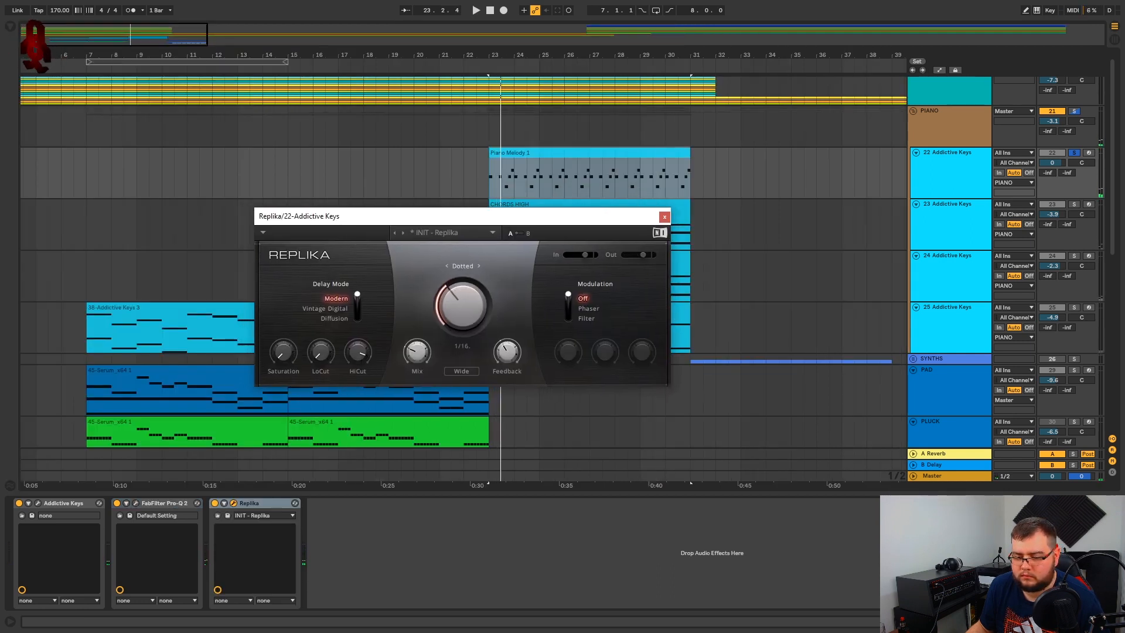
left_click(461, 371)
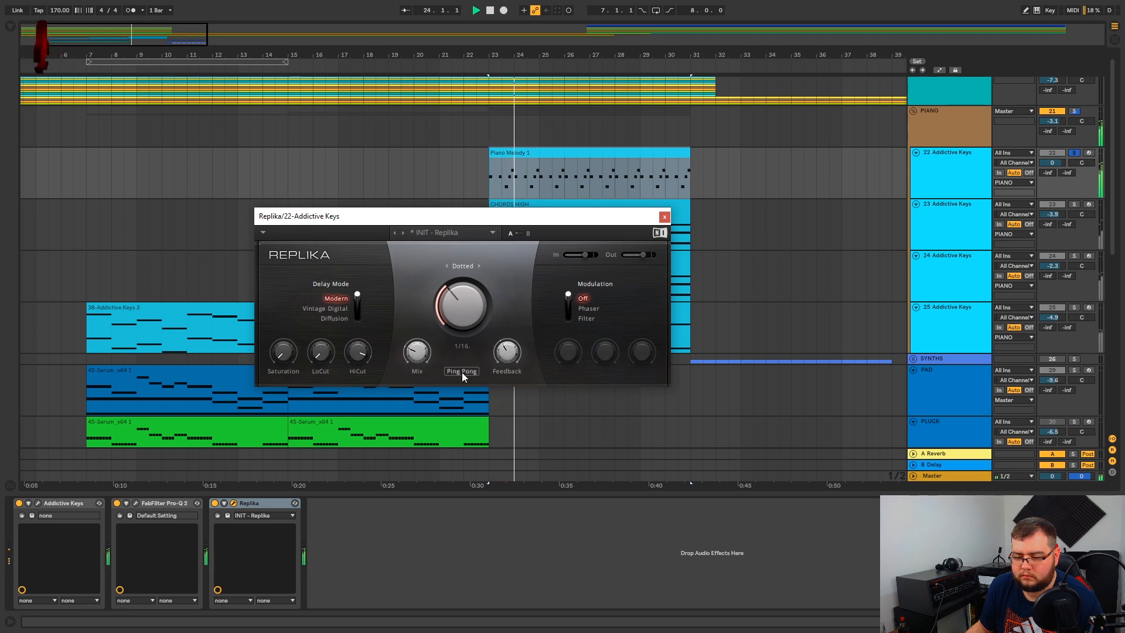
left_click(466, 372)
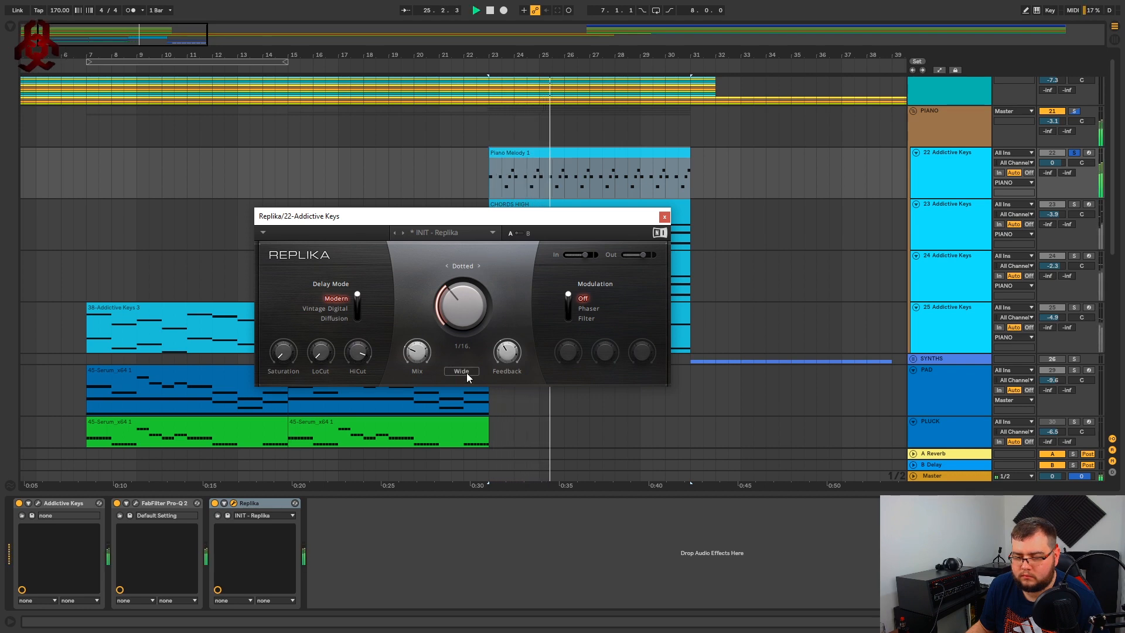
left_click(479, 265)
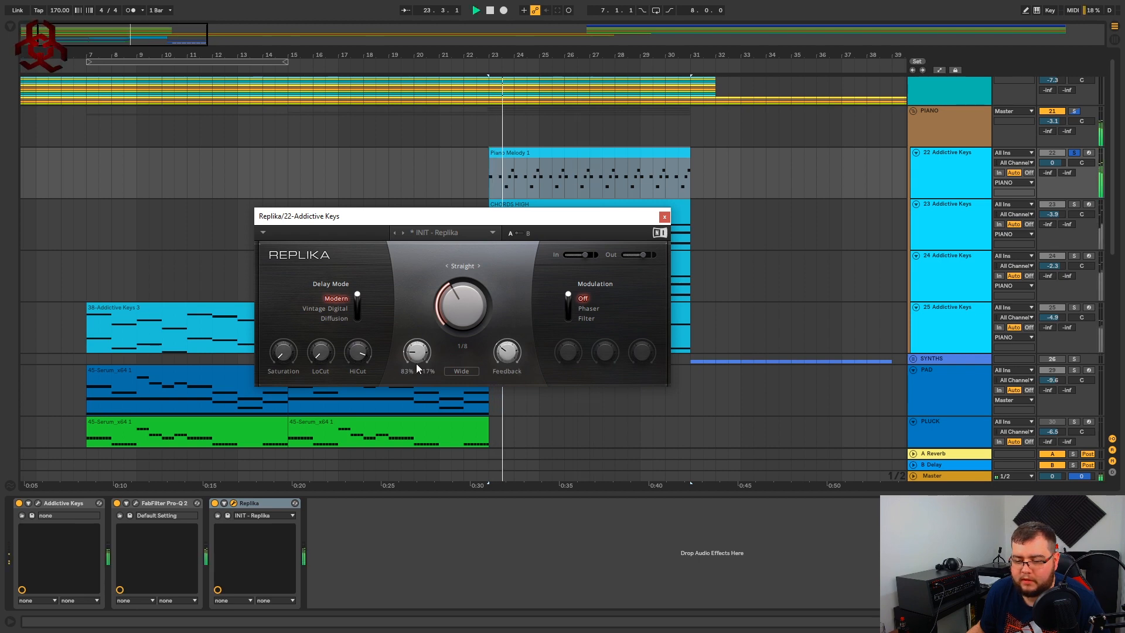
left_click_drag(419, 361, 413, 359)
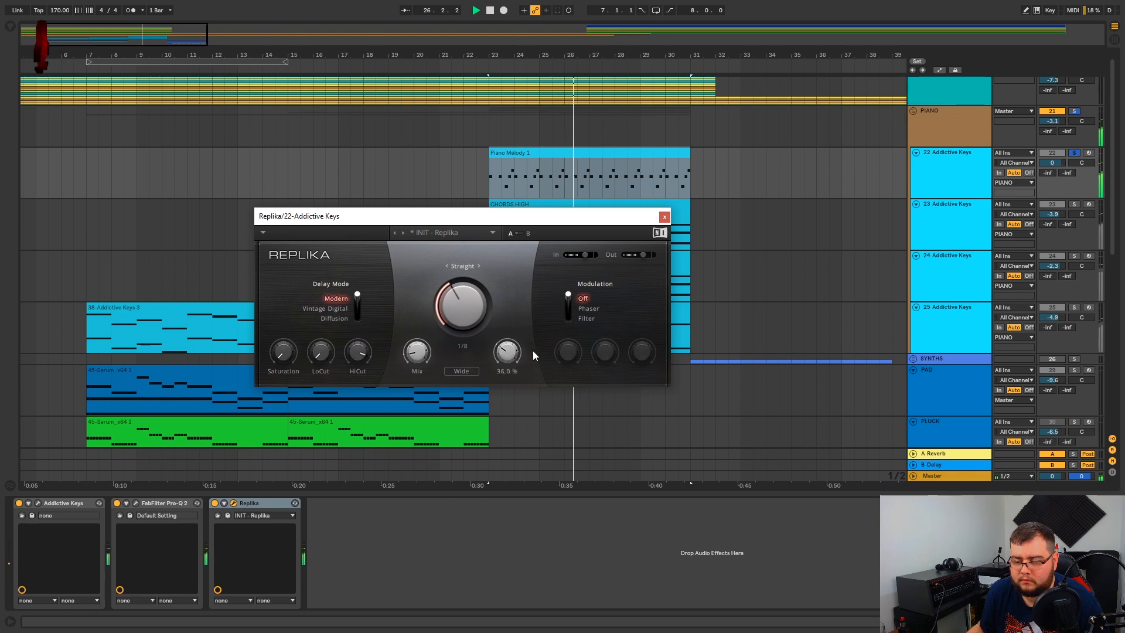
left_click(664, 218)
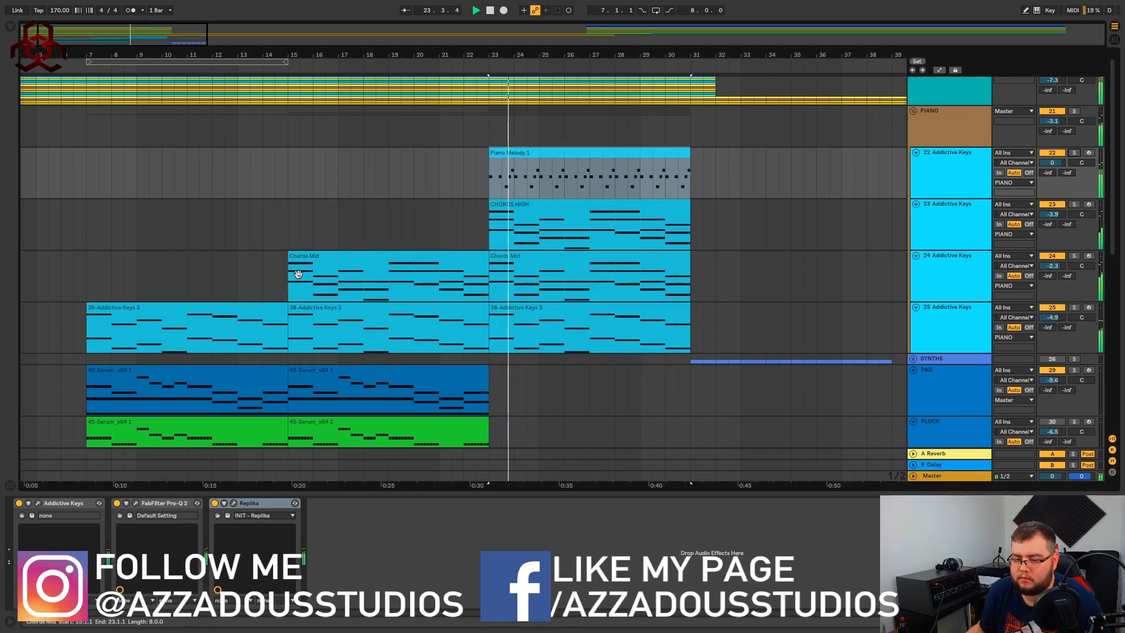
Play the full mix from bar 7 and deactivate the 32 Massive and 33 JR KICK4 clips starting at bar 31.
left_click(88, 225)
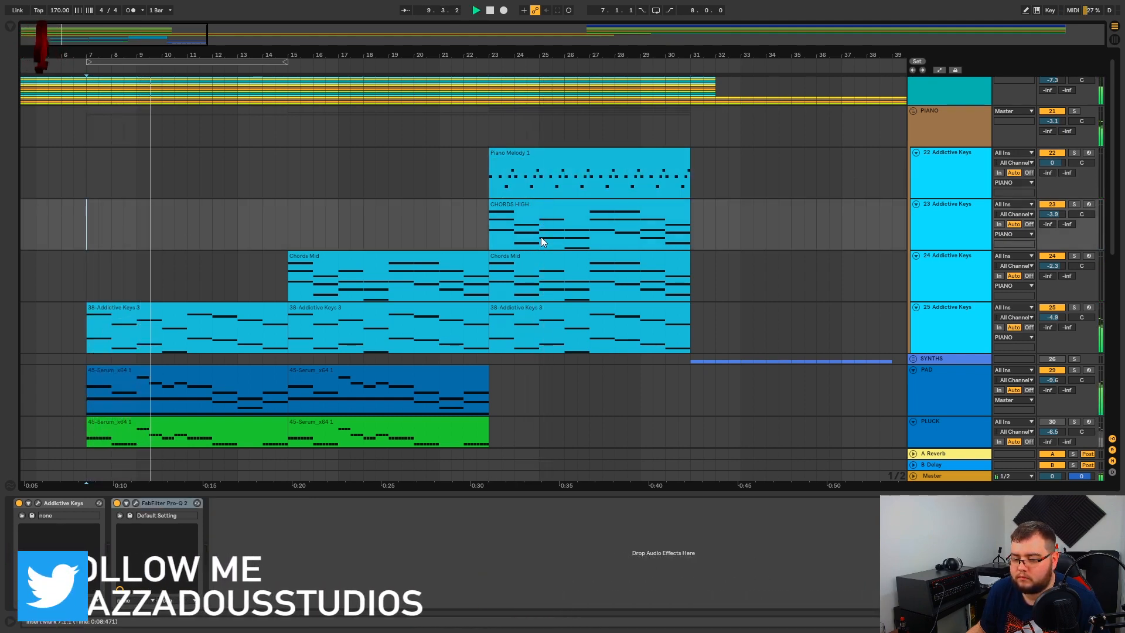
scroll(321, 235, "down", 3)
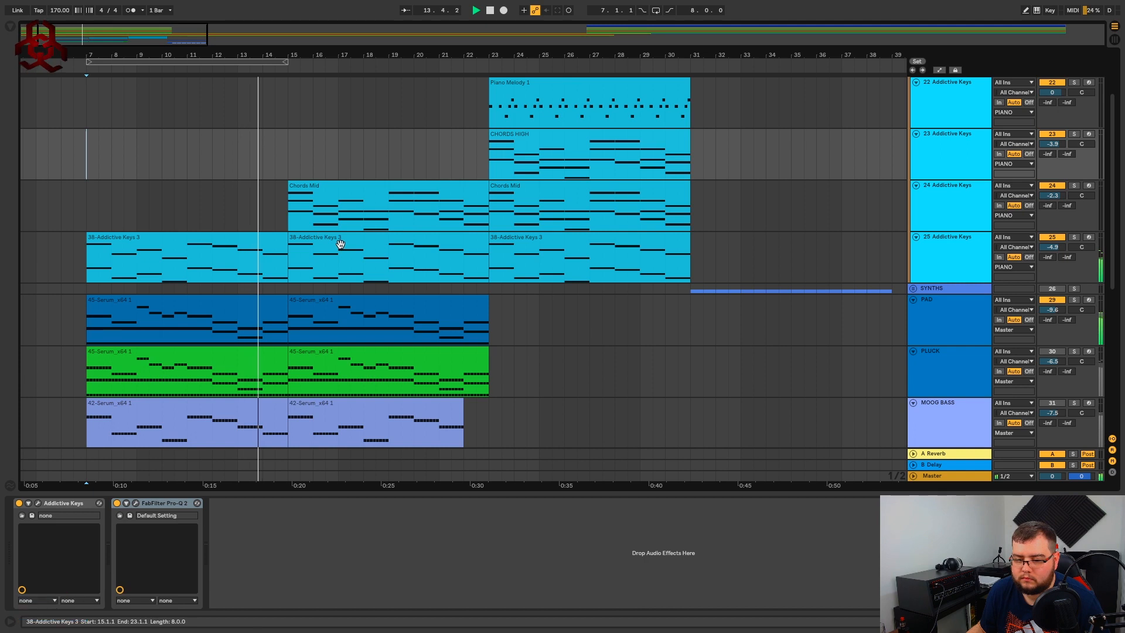
scroll(439, 94, "left", 3)
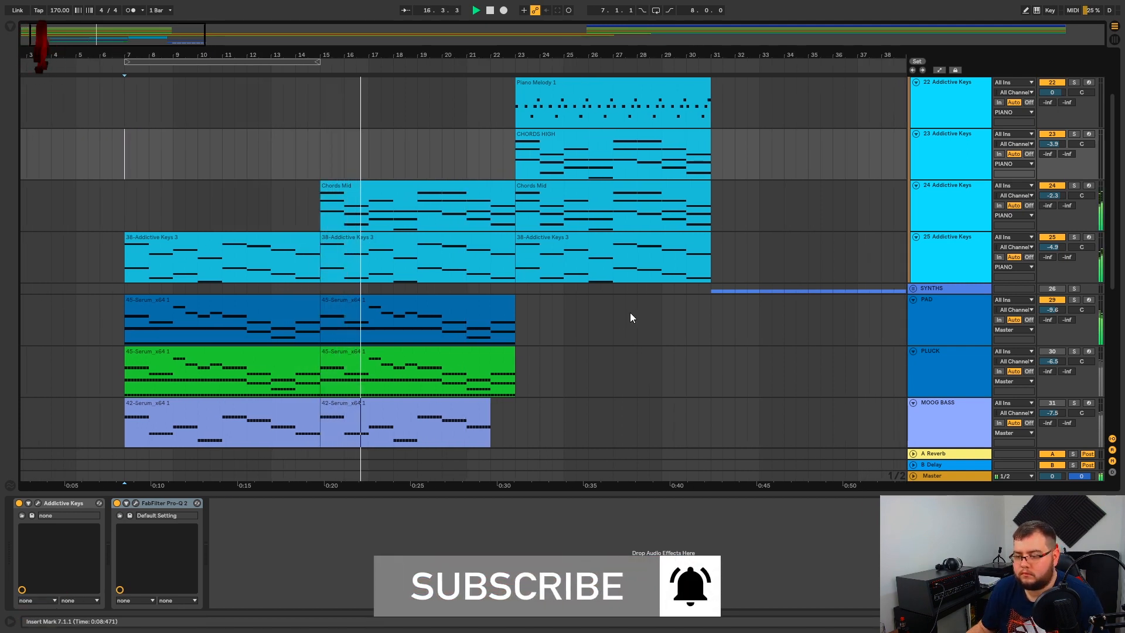
scroll(662, 309, "down", 4)
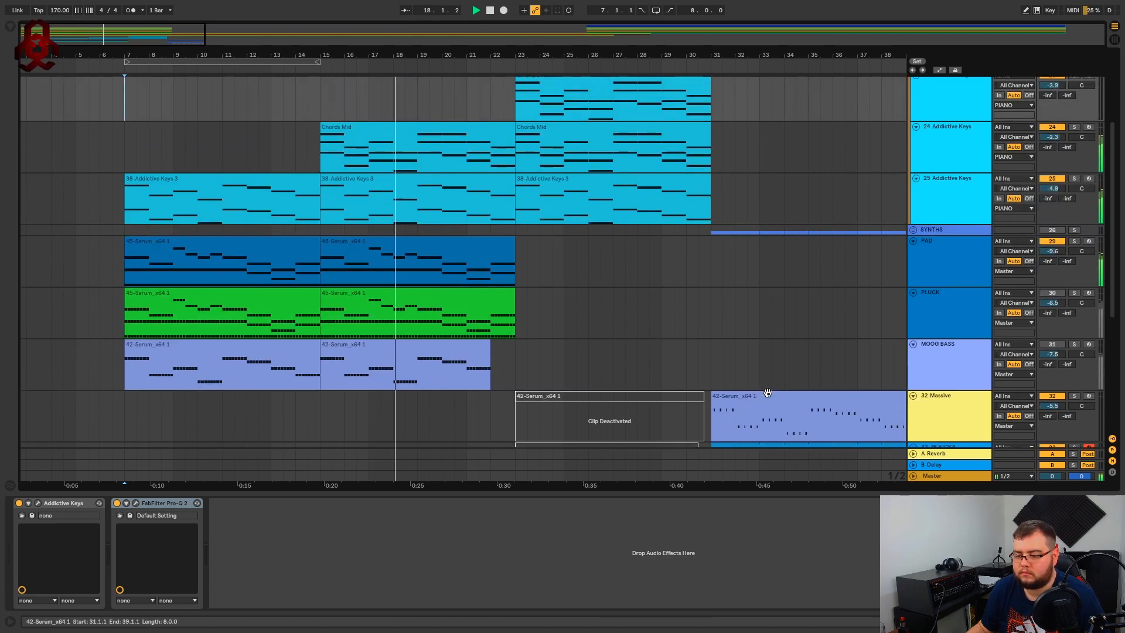
scroll(765, 387, "down", 3)
left_click(753, 347)
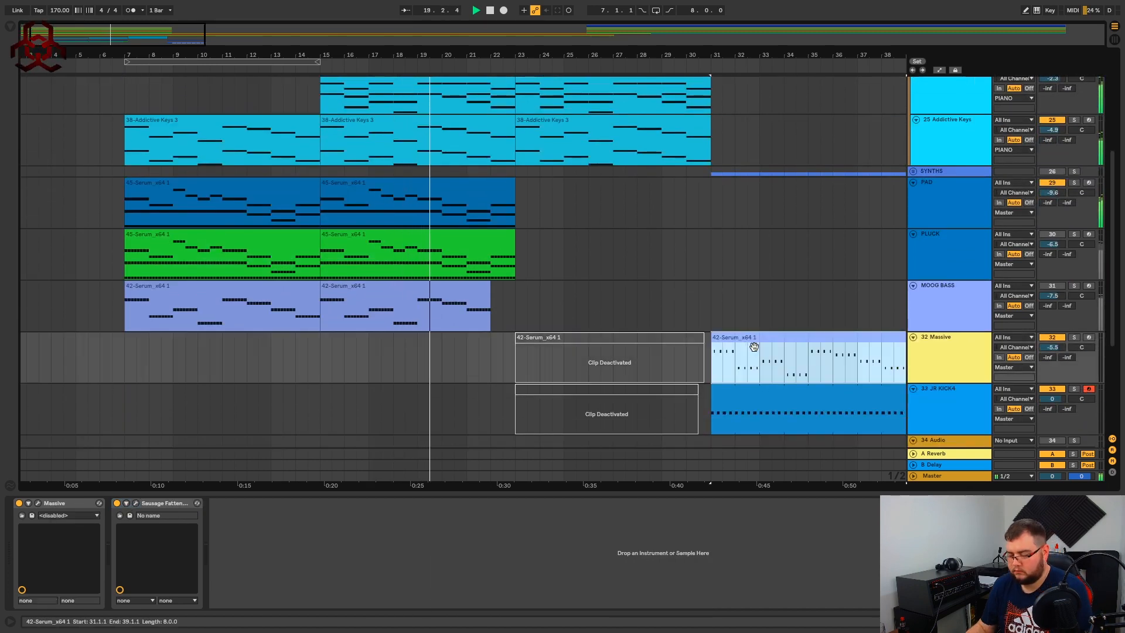
key("0")
left_click(758, 416)
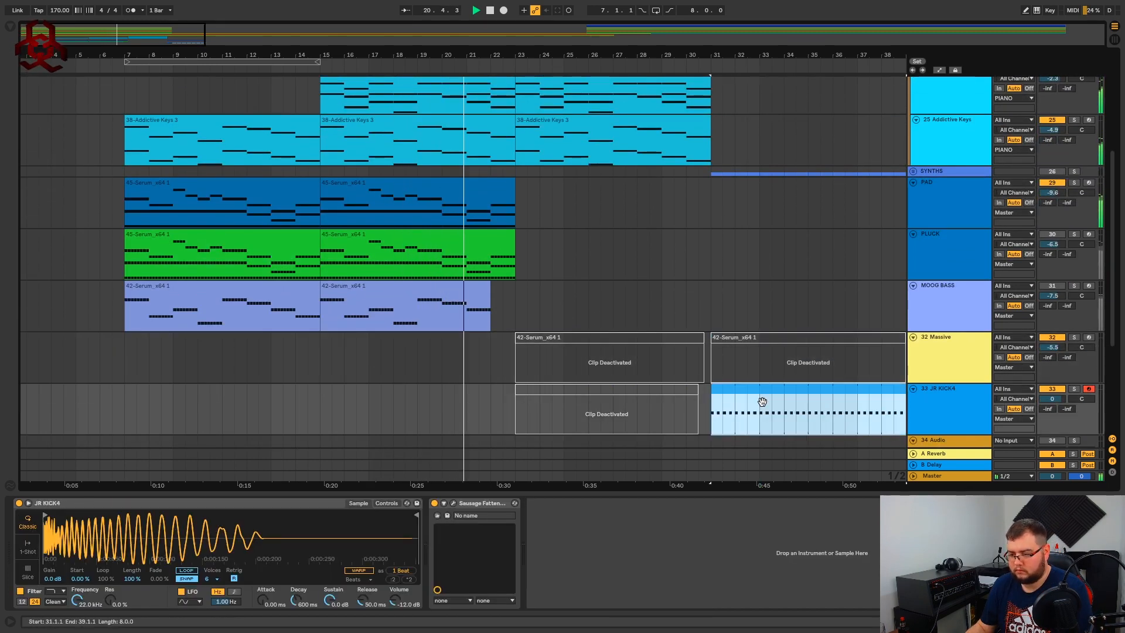
Listen to the piano and pad parts in the full mix up to bar 31 and stop playback.
scroll(750, 386, "up", 6)
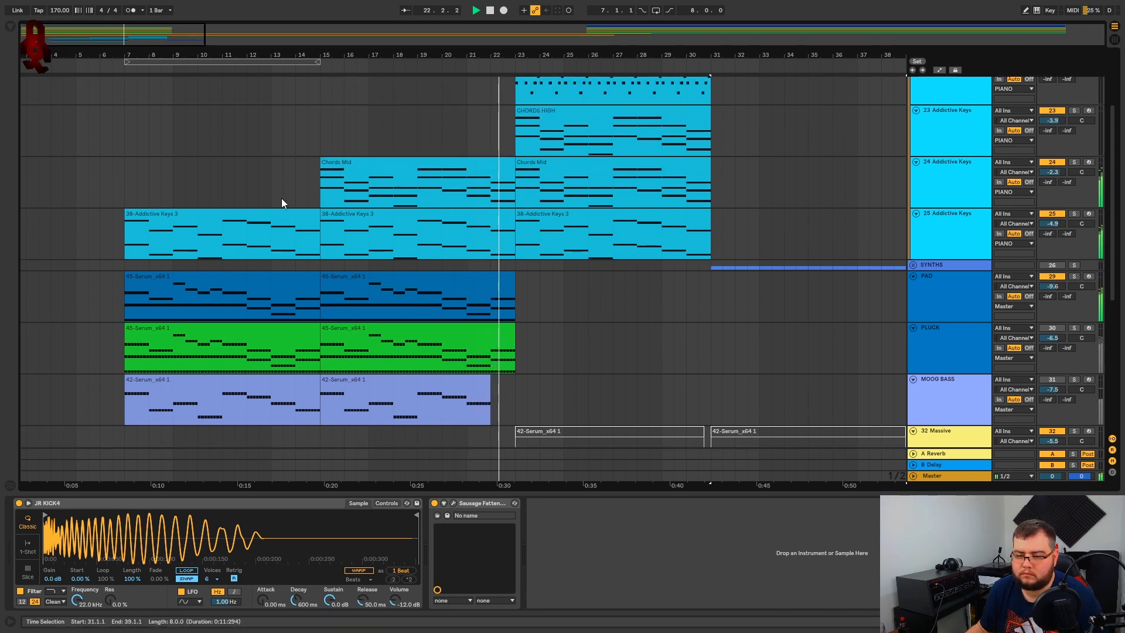
scroll(234, 213, "up", 3)
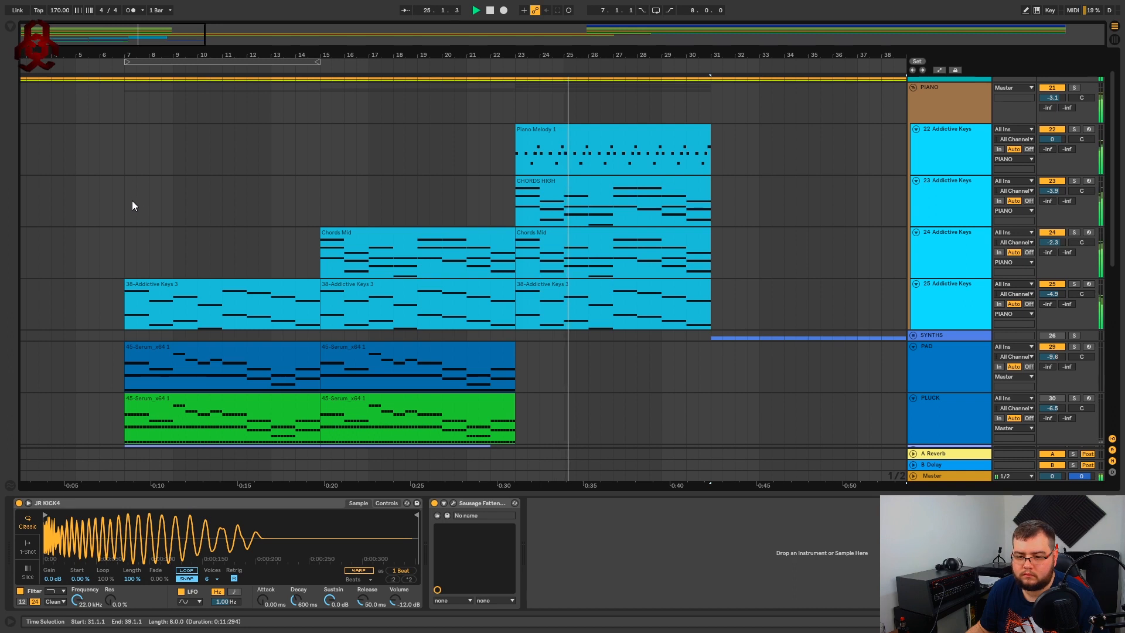
scroll(167, 191, "down", 2)
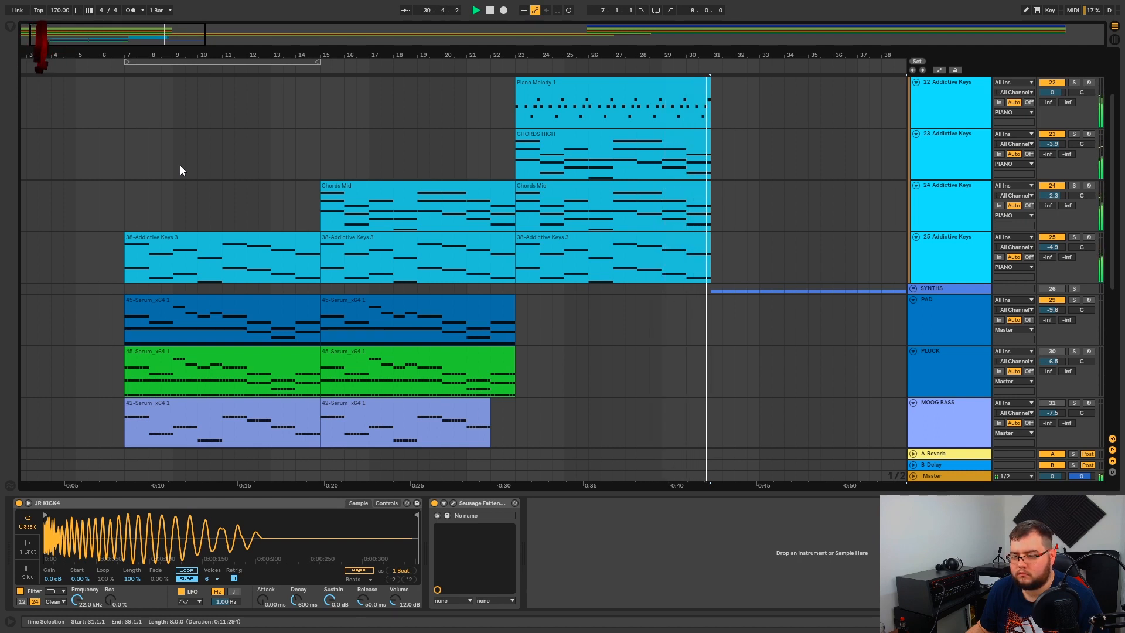
key("space")
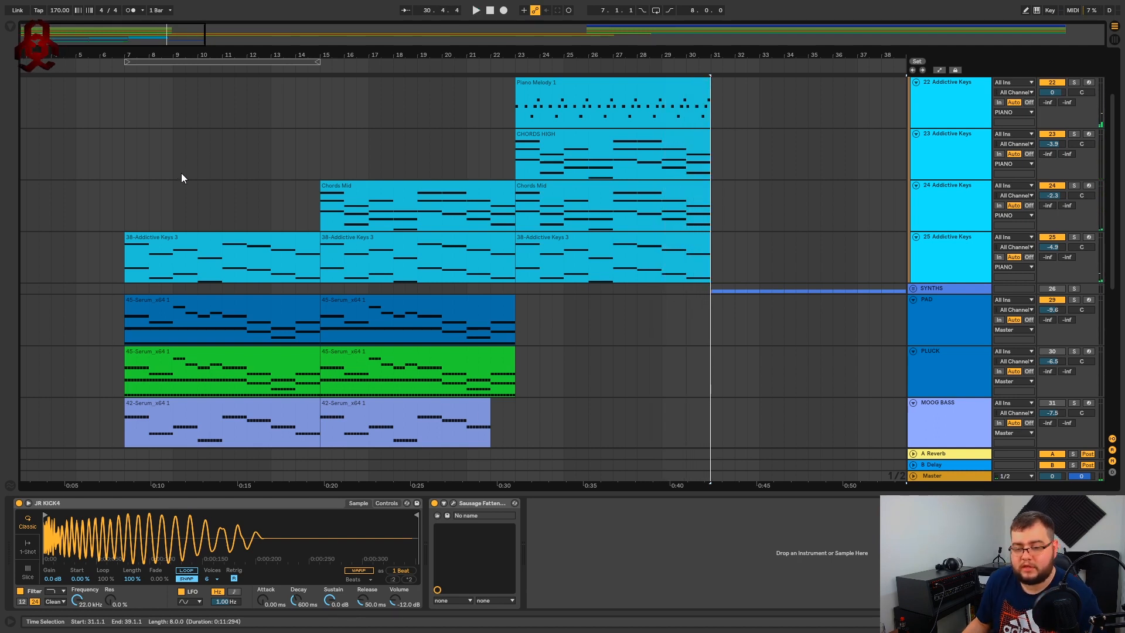
Review the arrangement around the PAD, PLUCK and MOOG BASS tracks and place the insert marker at bar 23 on the PAD track.
left_click(385, 340)
left_click(532, 311)
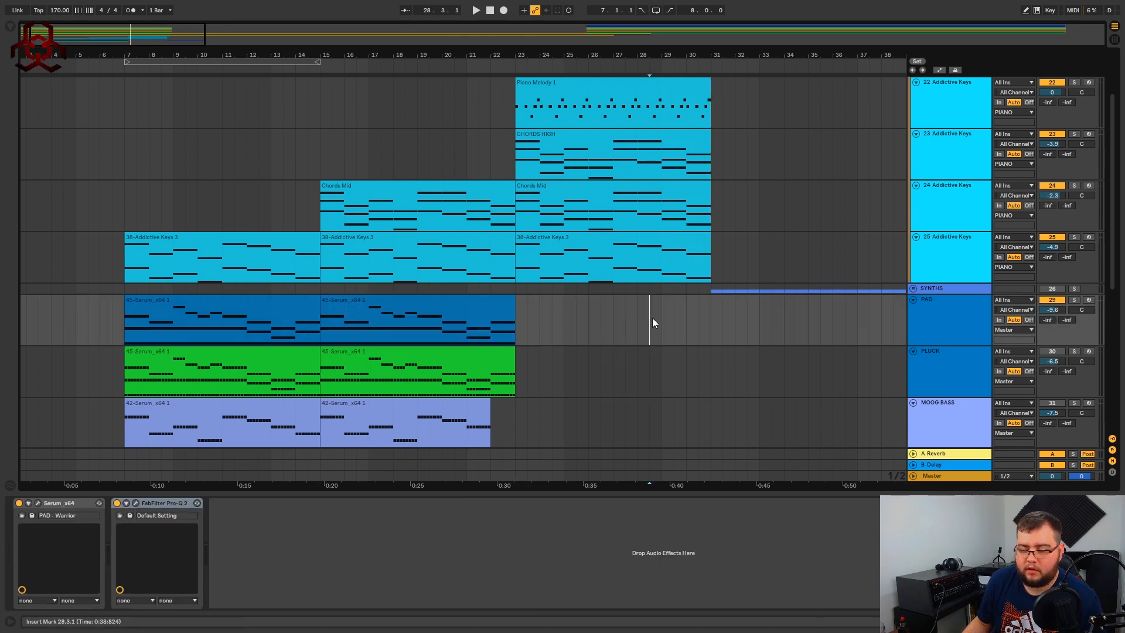
left_click(528, 303)
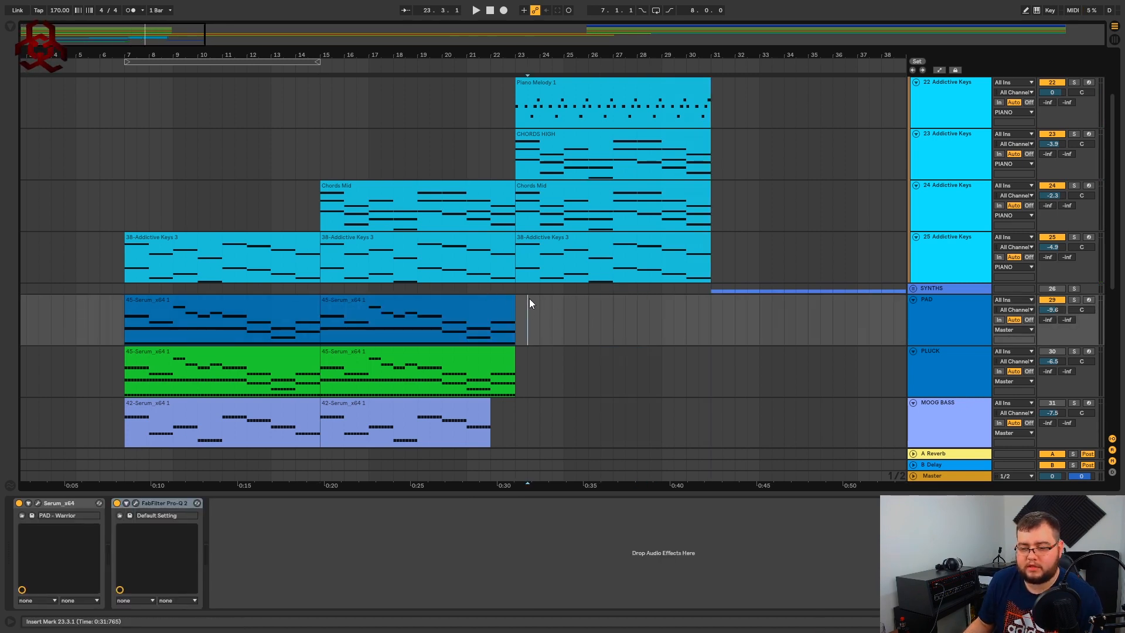
scroll(539, 313, "down", 5)
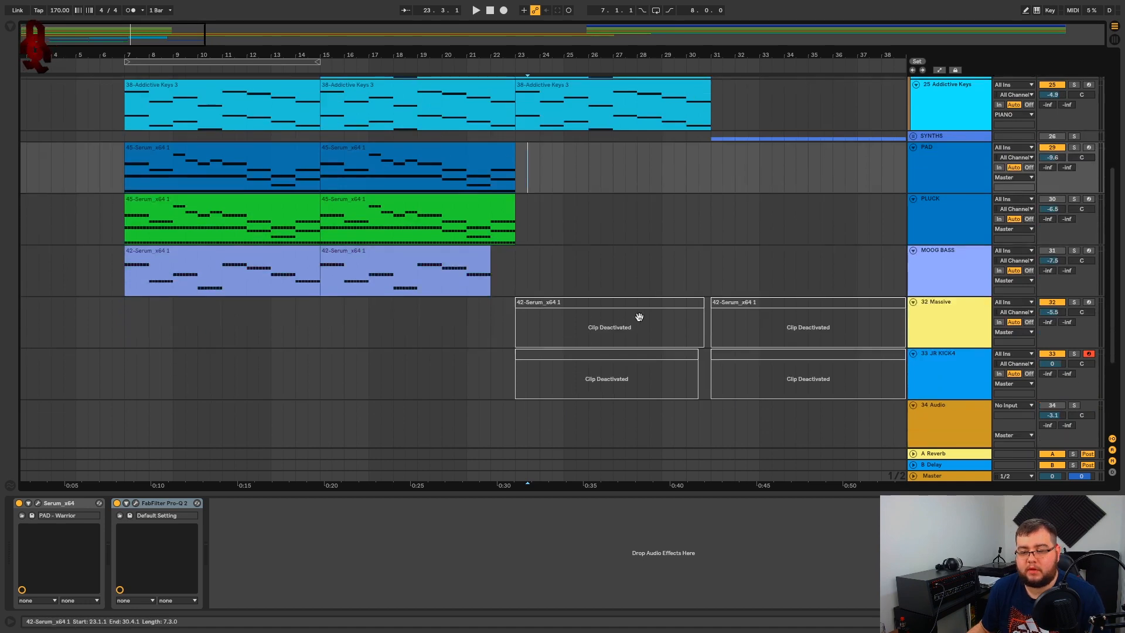
scroll(571, 308, "up", 2)
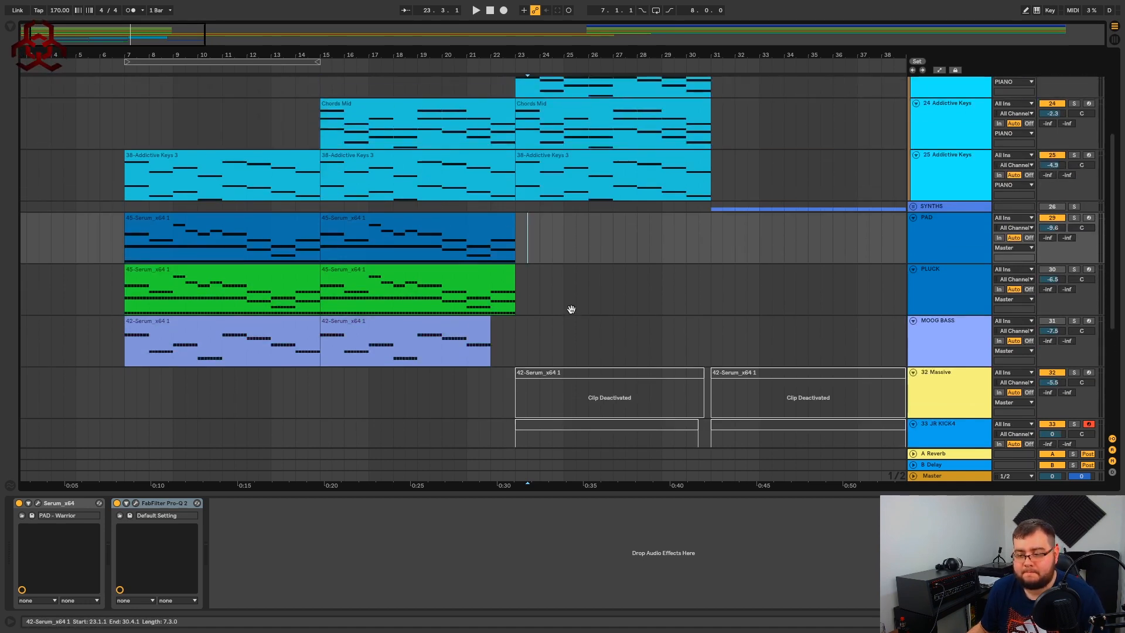
left_click(517, 237)
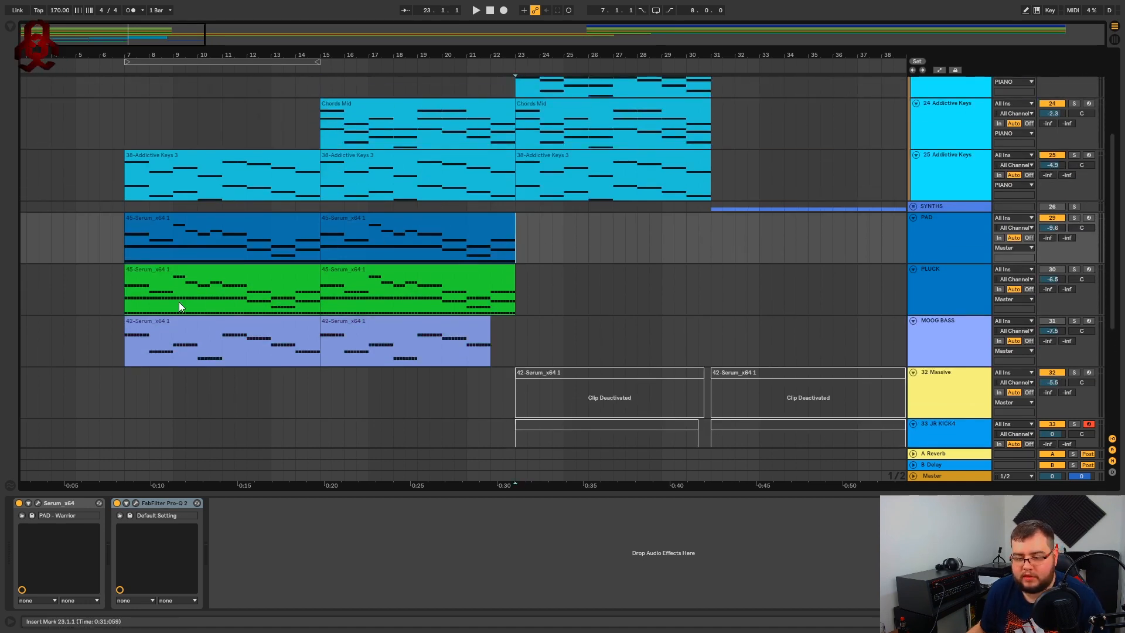
scroll(178, 301, "up", 2)
left_click(125, 169)
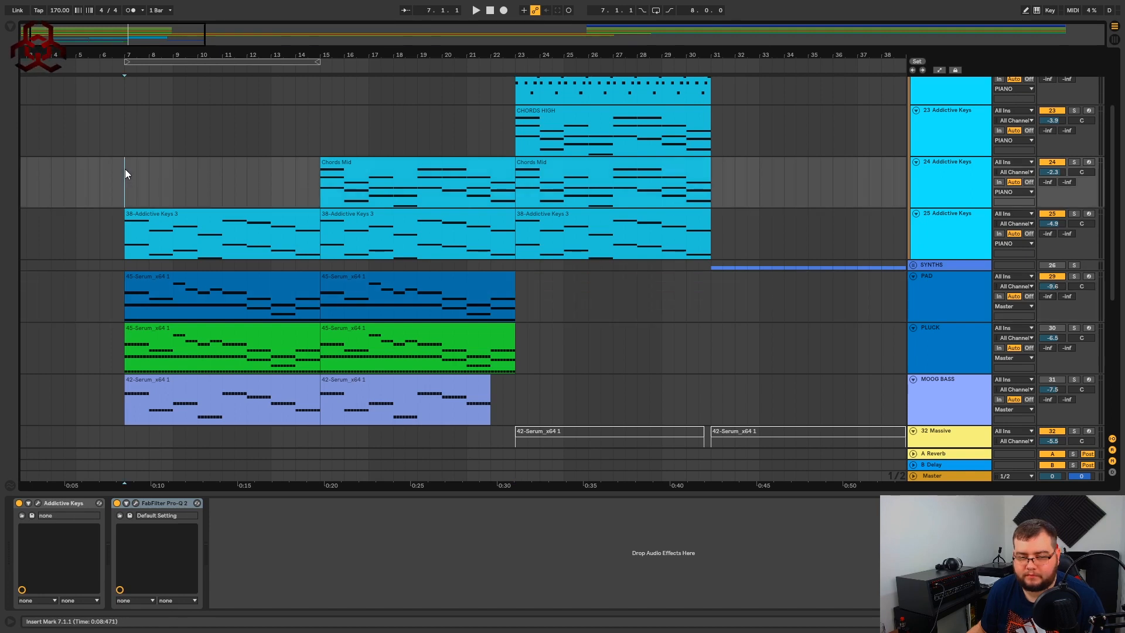
left_click(426, 143)
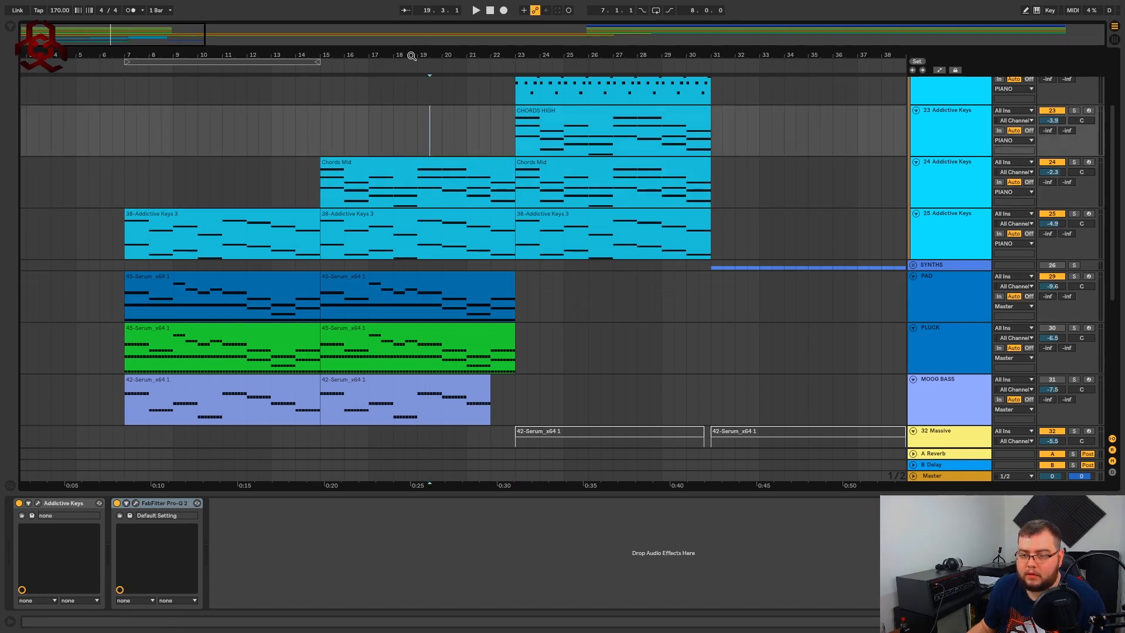
left_click_drag(412, 56, 453, 58)
scroll(638, 328, "down", 2)
scroll(637, 328, "up", 2)
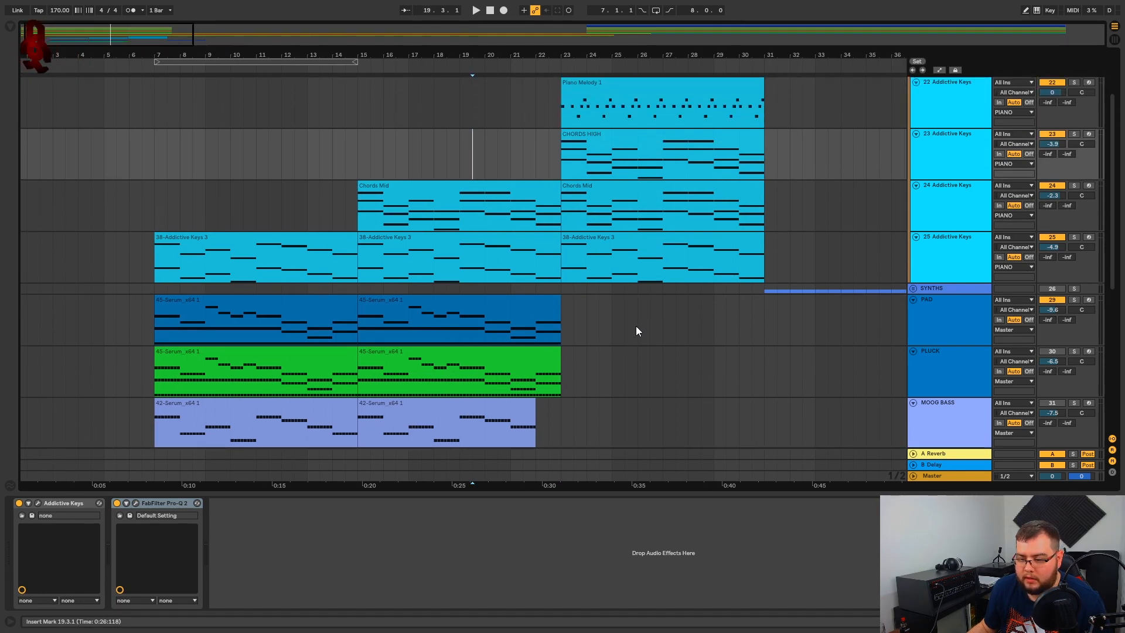
Insert ArtsAcousticReverb from the Delay/Reverb collection on the PAD track and hide the browser.
left_click(984, 312)
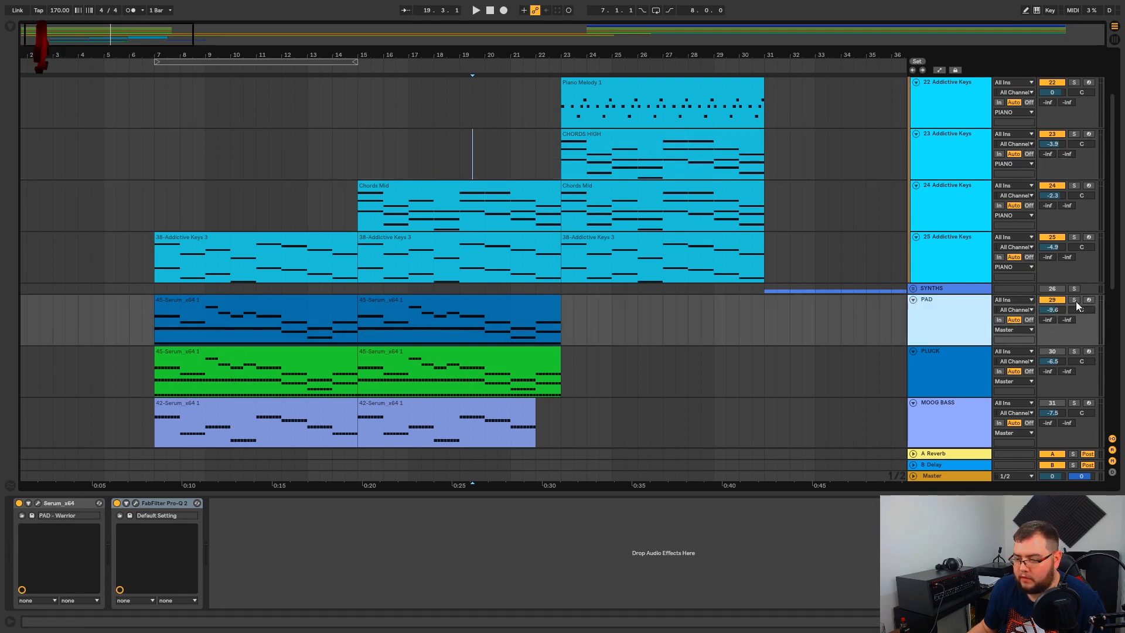
left_click(9, 28)
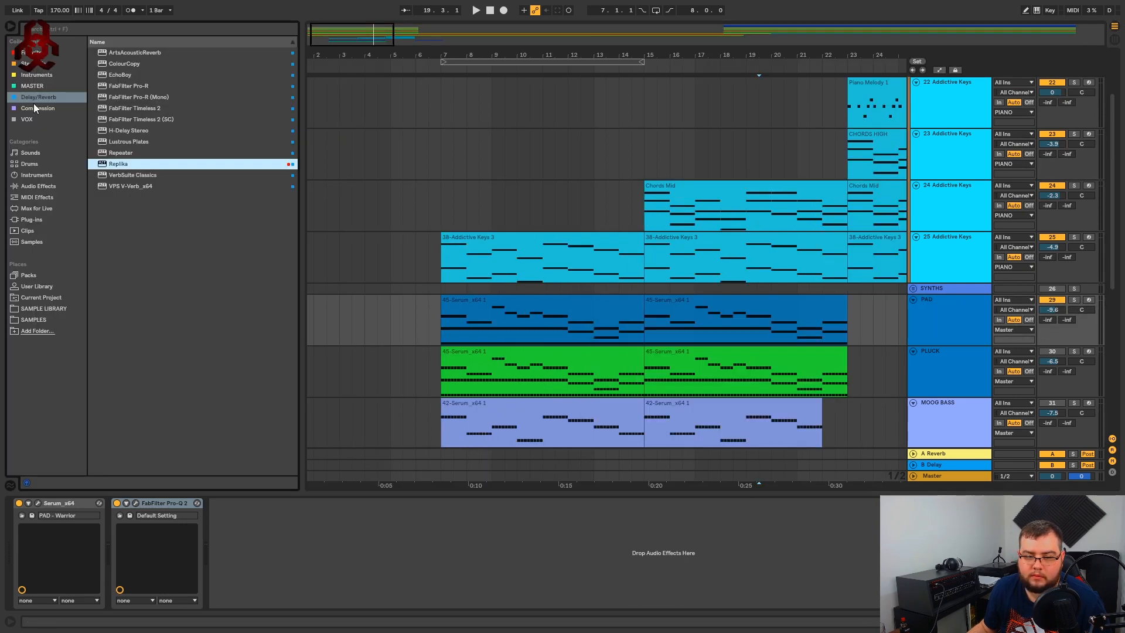
double_click(118, 54)
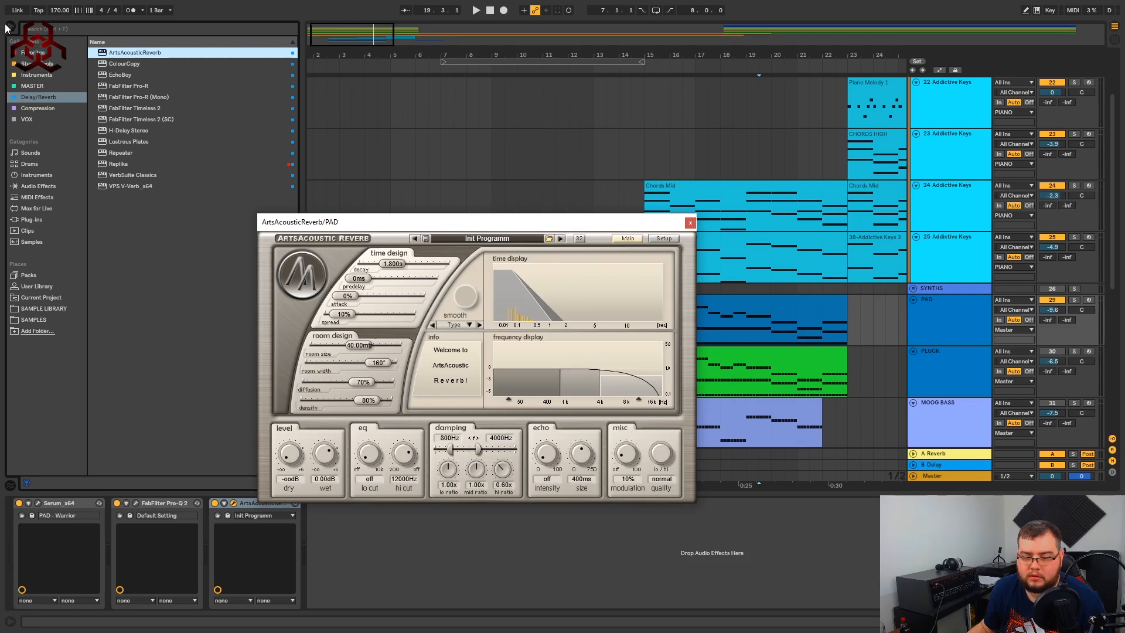
key("ctrl+alt+b")
left_click_drag(351, 222, 502, 212)
Solo the PAD track and play its first clip from bar 7.
left_click(314, 308)
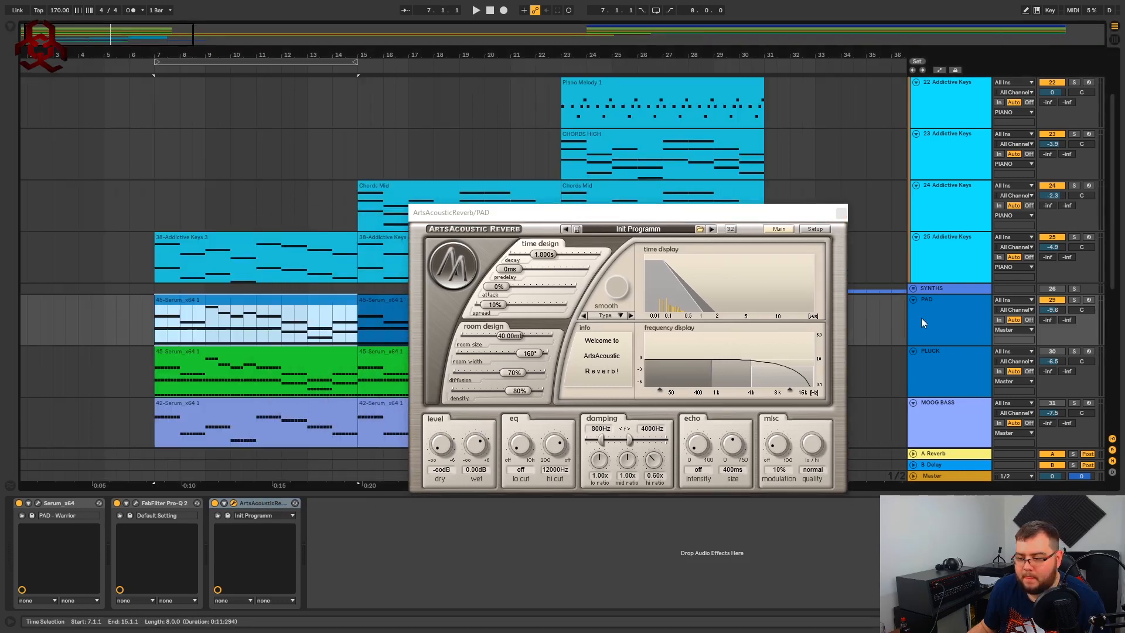
key("space")
left_click(1074, 299)
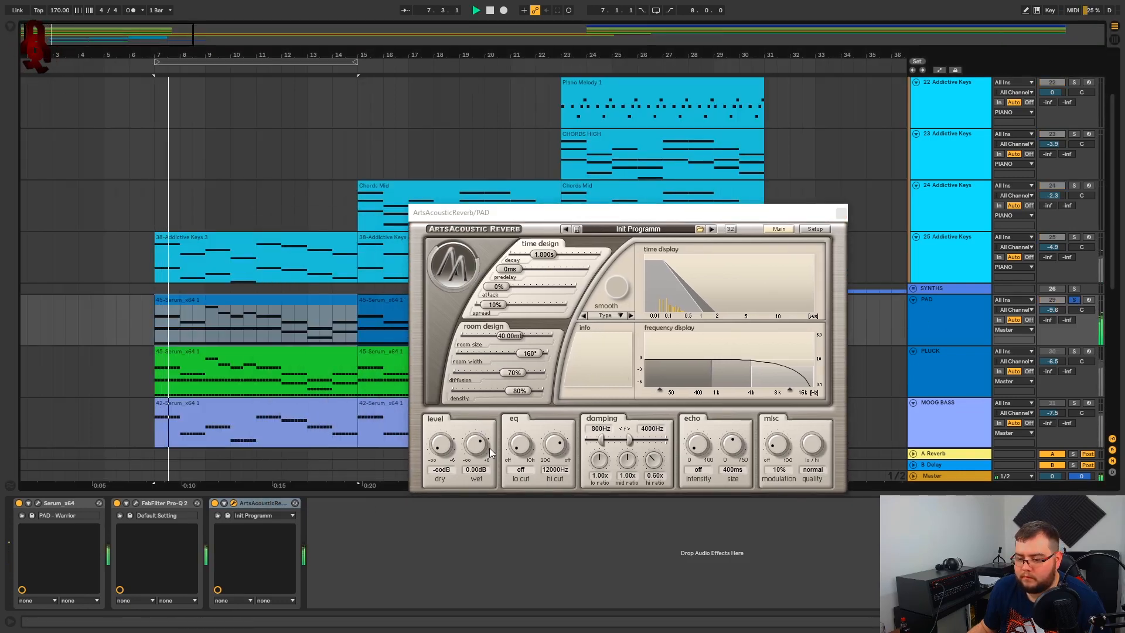
Set the reverb's dry level to 0 dB through its exact-value dialog and close that dialog.
left_click(443, 472)
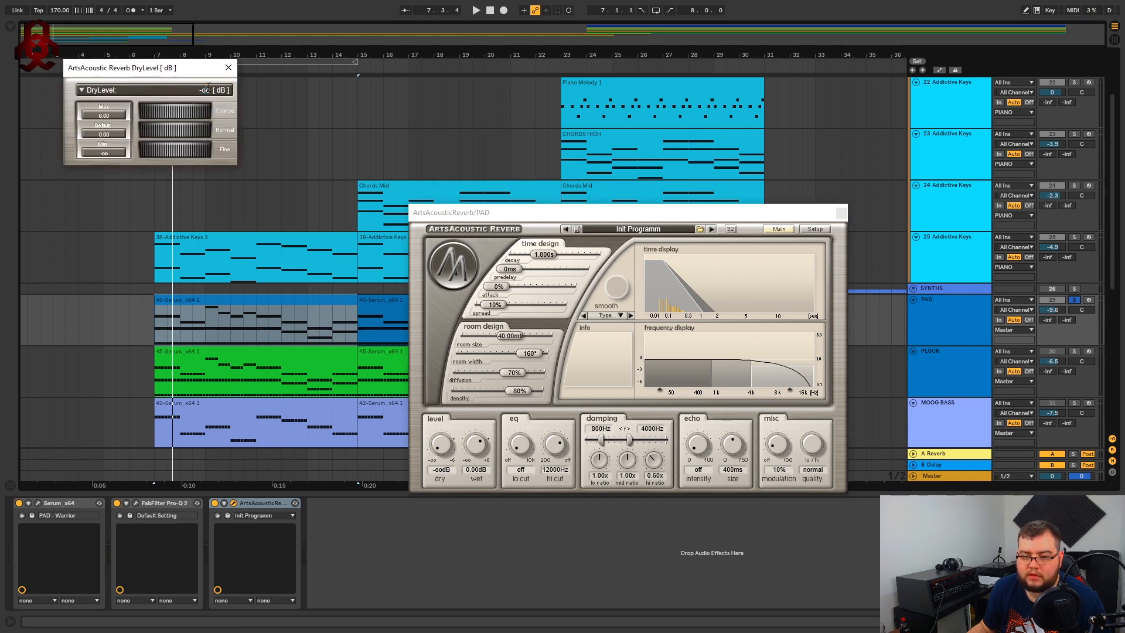
type("0")
key("Return")
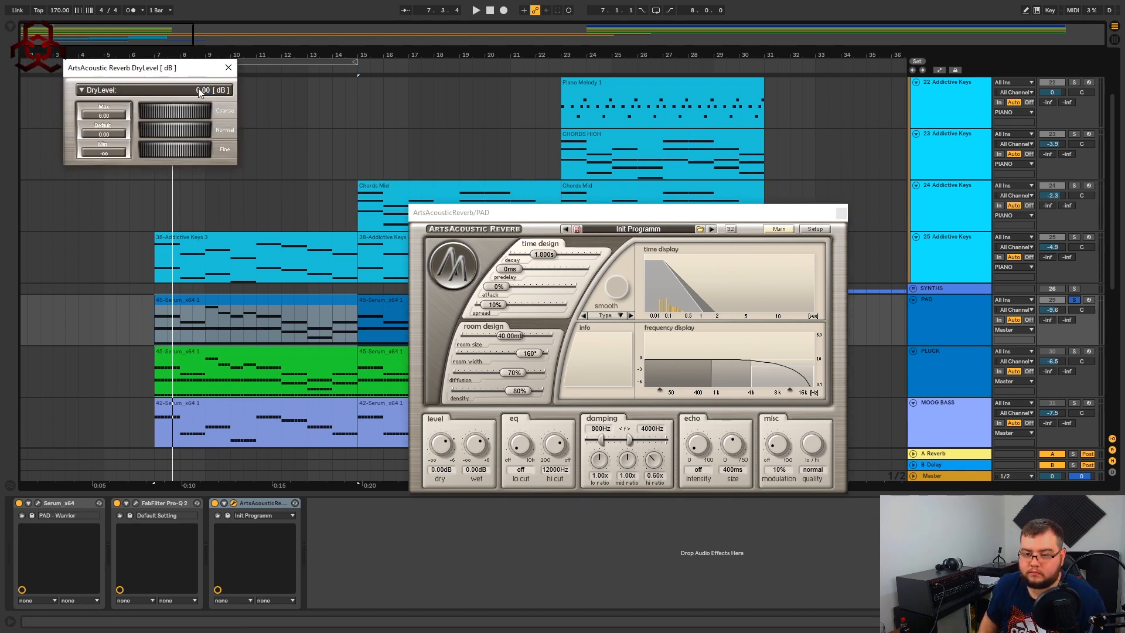
left_click(228, 69)
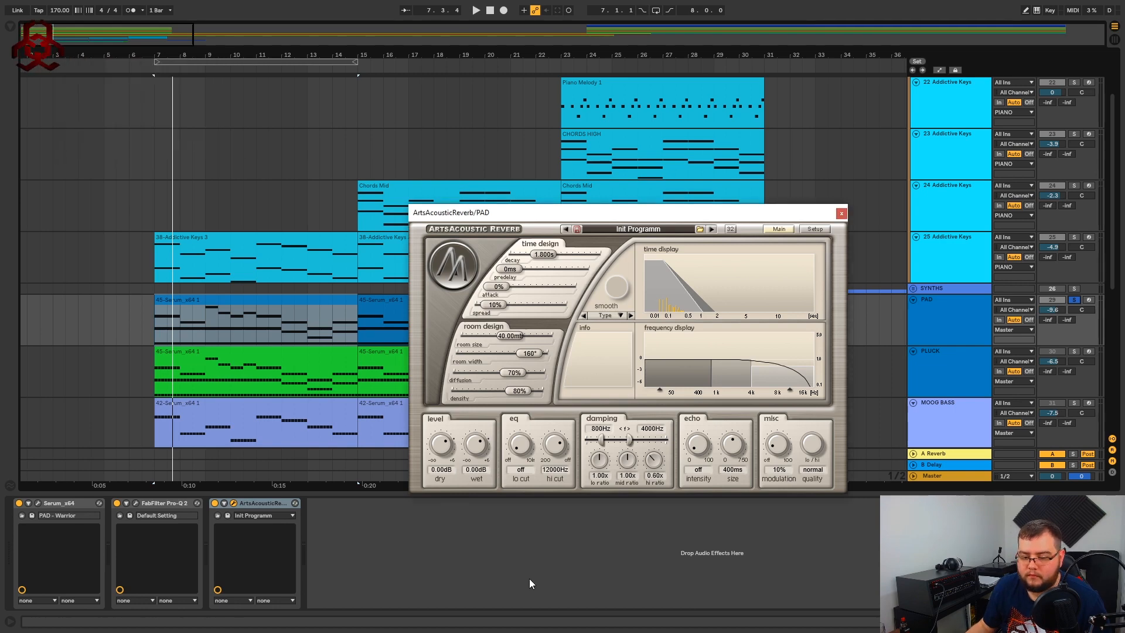
Mute the reverb's wet level and raise it to -7.12 dB while listening to the pad.
left_click(476, 448, "alt")
key("space")
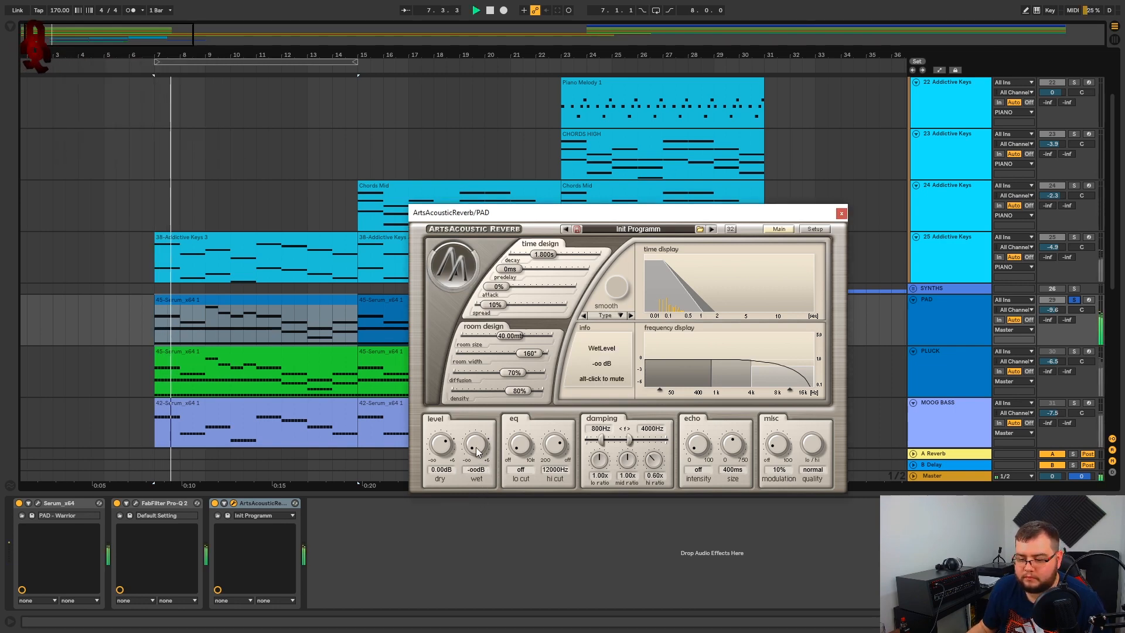
mouse_move(477, 449)
left_mouse_down()
mouse_move(491, 403)
mouse_move(479, 457)
left_mouse_up()
key("space")
key("space")
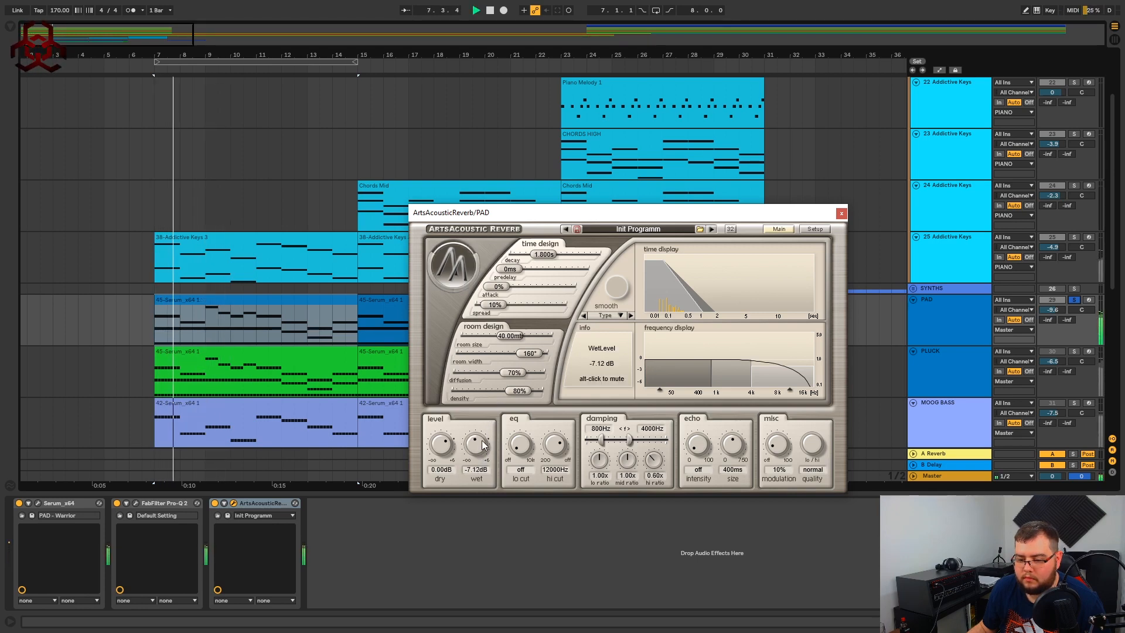
Set the reverb to open type with 3.712 s decay, 19% attack, 47.54 ms room size, 134° width, 80% diffusion and 68% density.
left_click(620, 315)
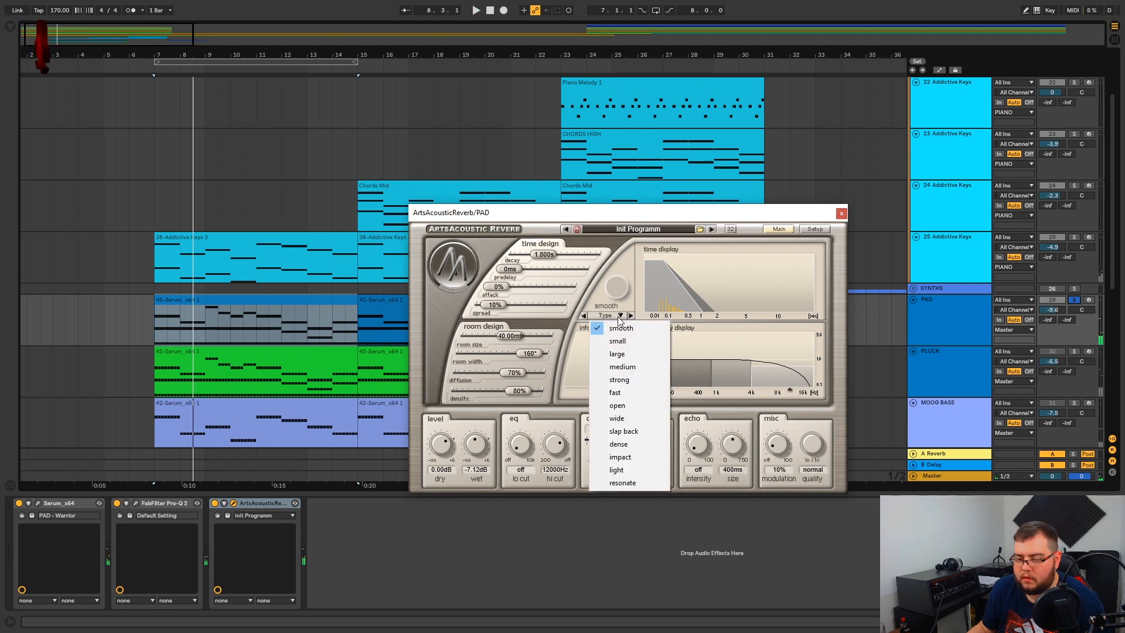
left_click(631, 407)
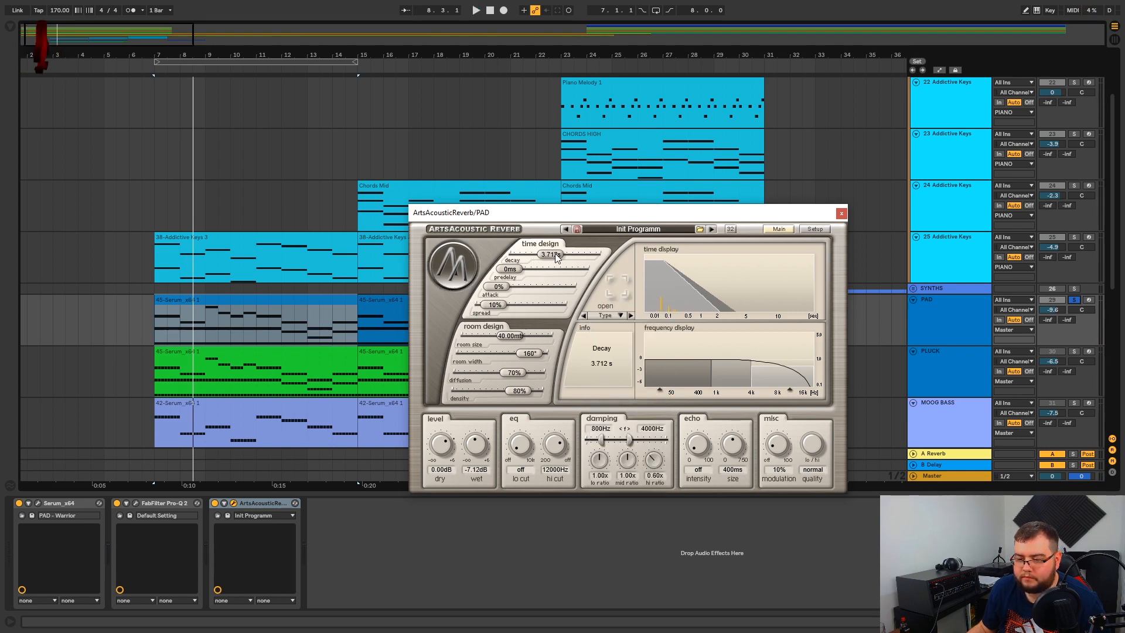
key("space")
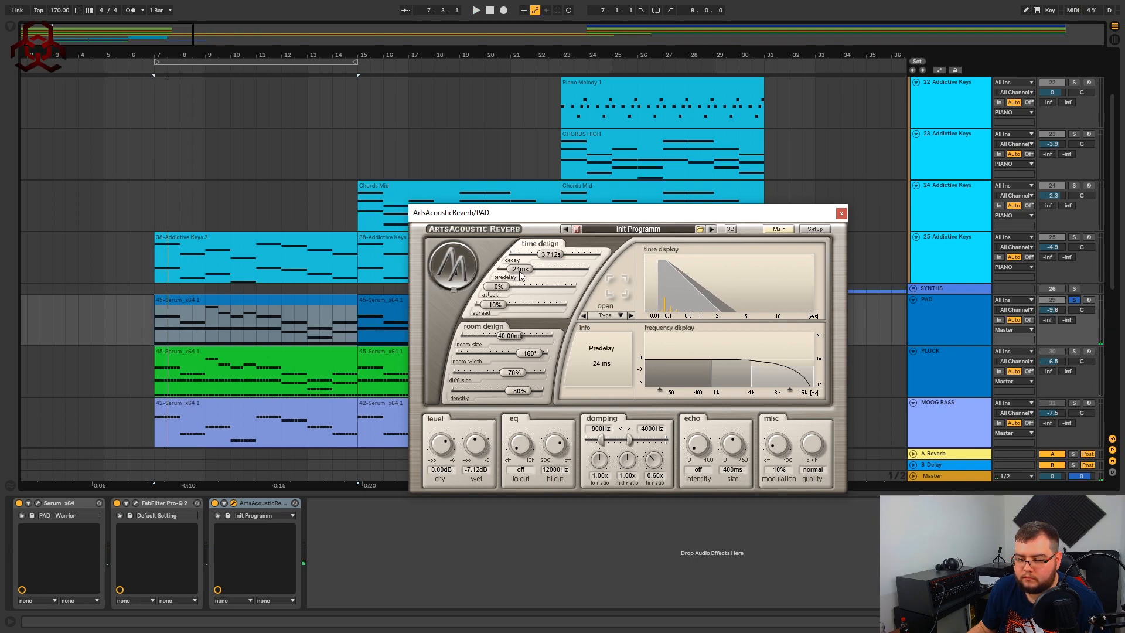
left_click_drag(520, 276, 504, 279)
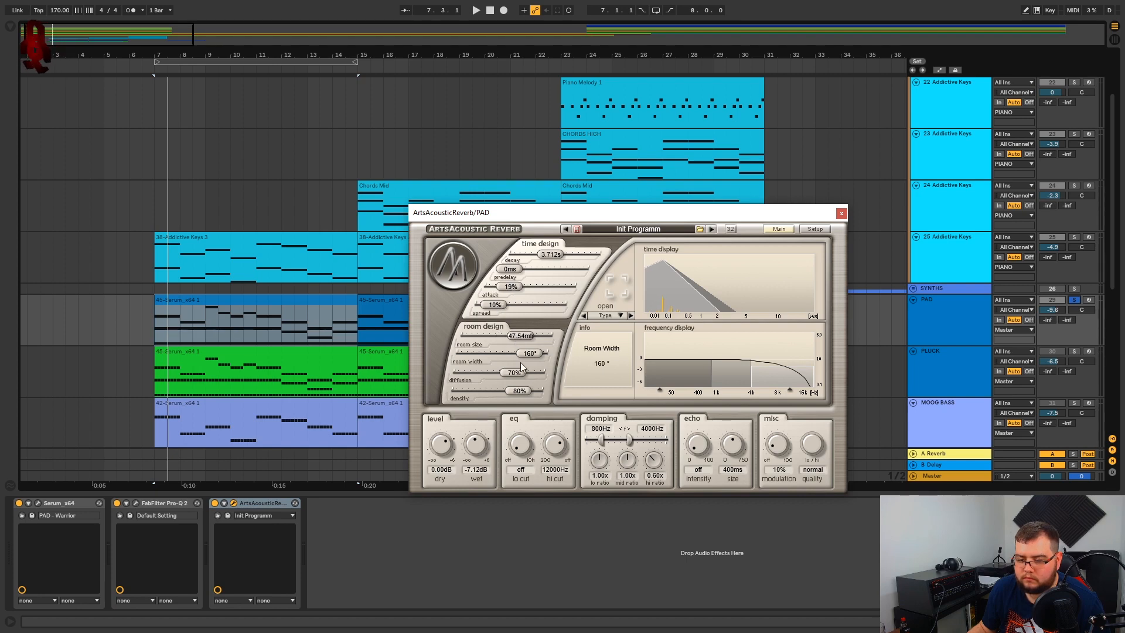
left_click_drag(520, 360, 517, 360)
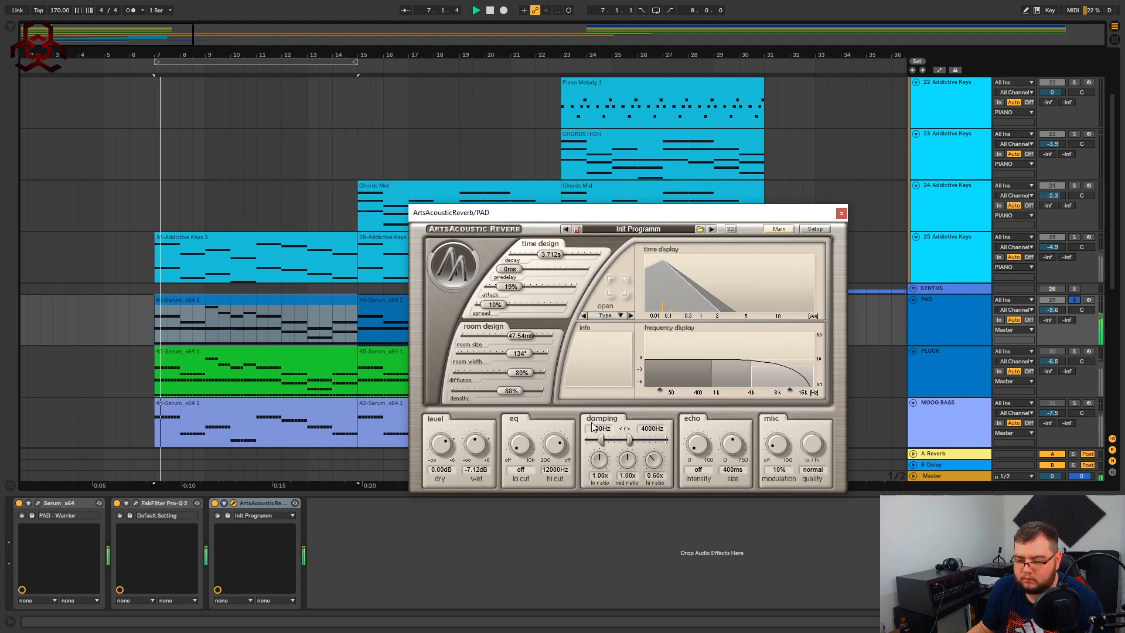
Set the damping ratios to 0.27x low, 3.01x mid and 1.51x high, and raise the wet level to -6.39 dB.
left_click_drag(598, 460, 663, 438)
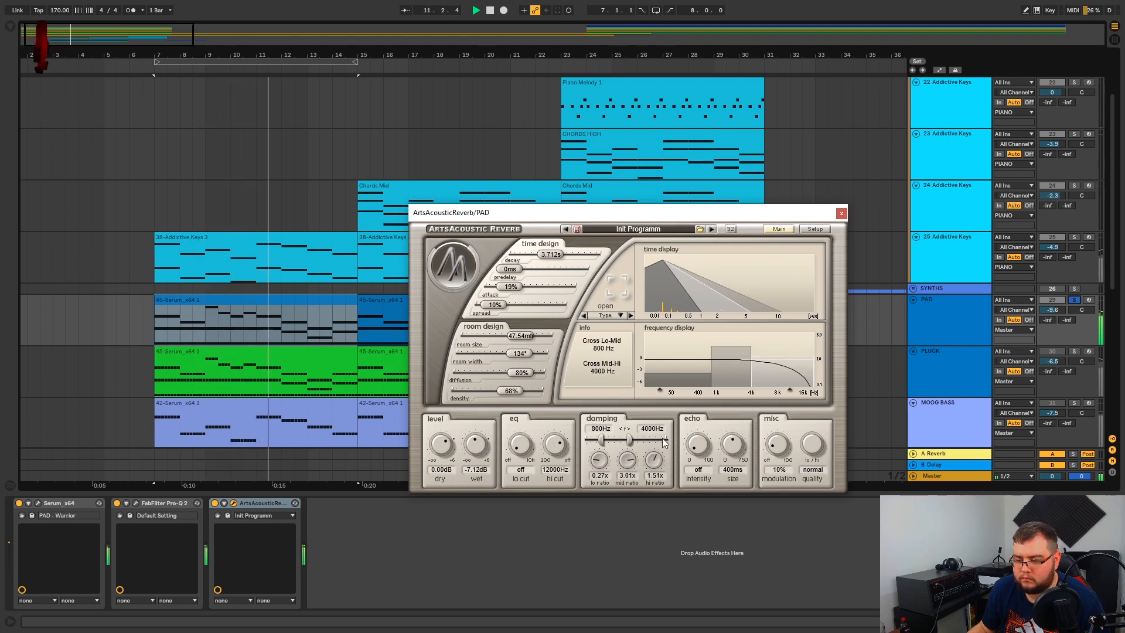
key("space")
left_click_drag(475, 448, 474, 446)
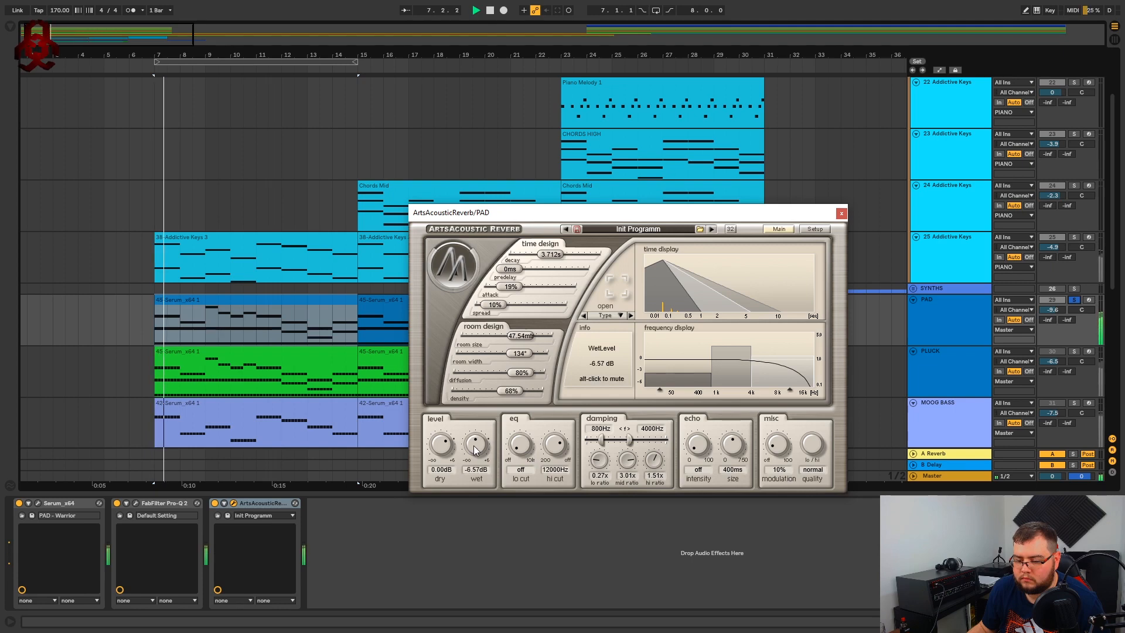
Set the reverb's low cut to 399 Hz and shorten its decay to 2.434 s while listening.
key("space")
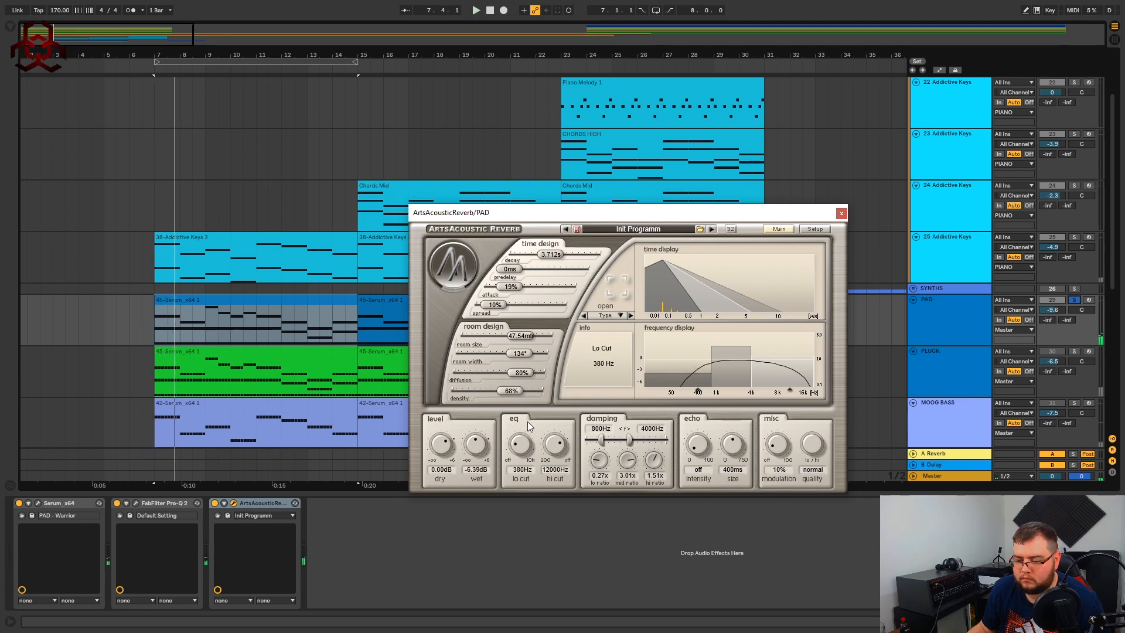
key("space")
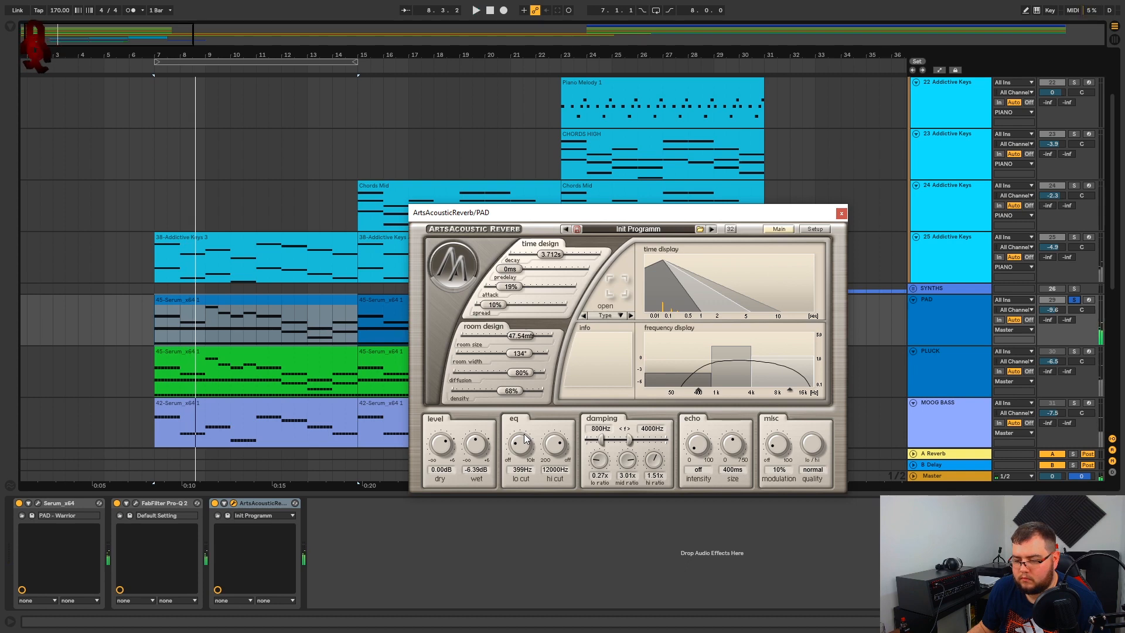
key("space")
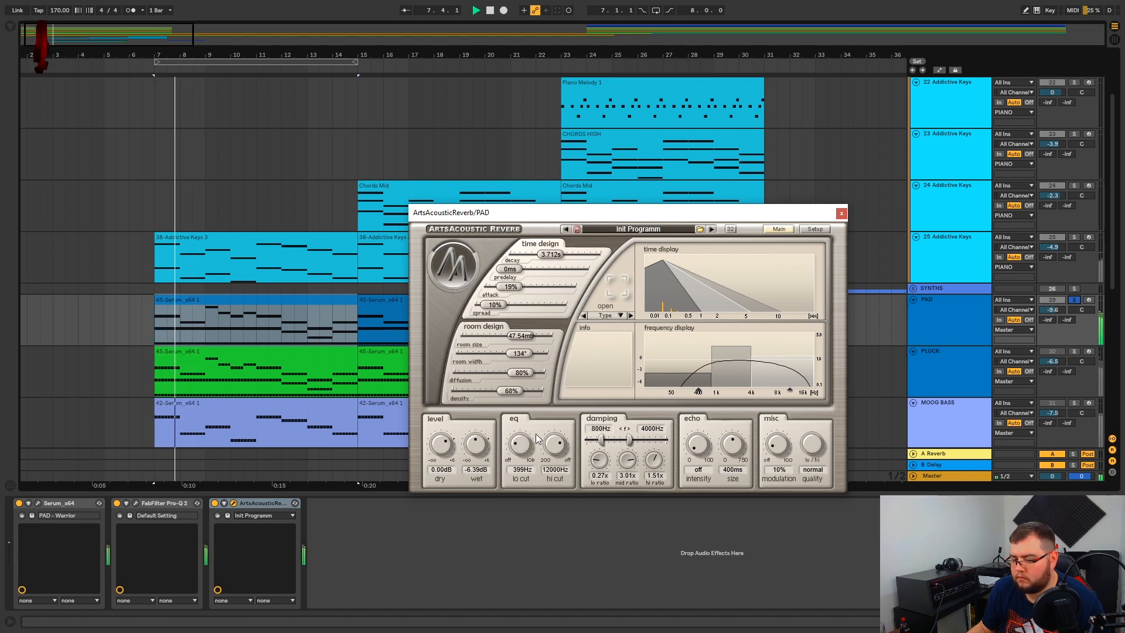
left_click_drag(551, 254, 542, 259)
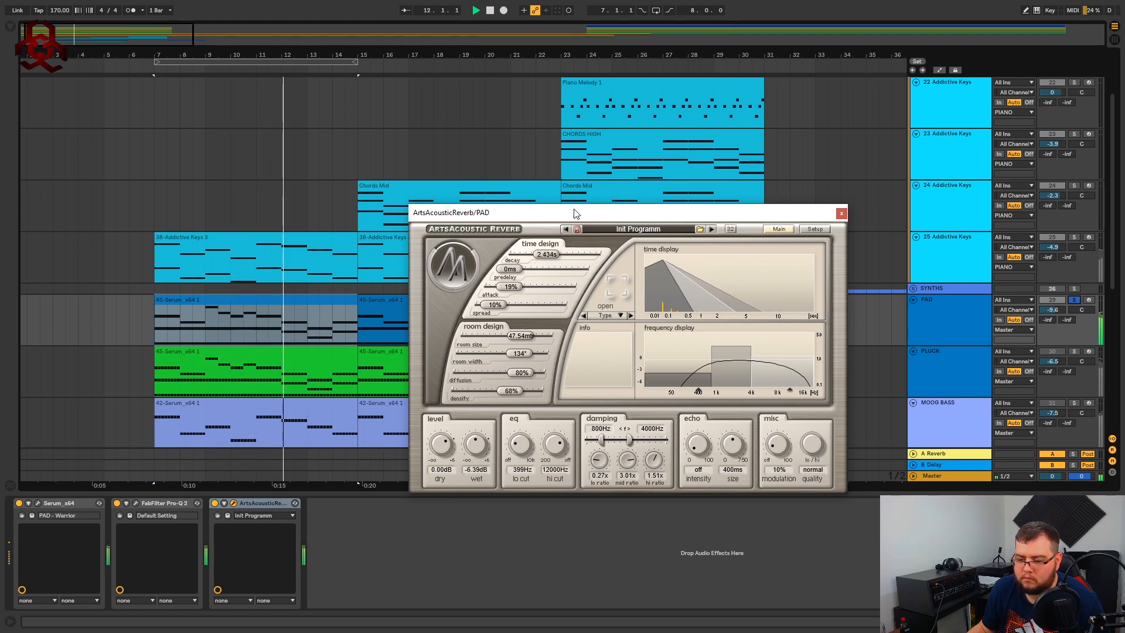
Listen to the soloed pad from bar 21 past the clip's end to check the reverb tail.
left_click_drag(575, 212, 466, 390)
left_click(529, 336)
key("space")
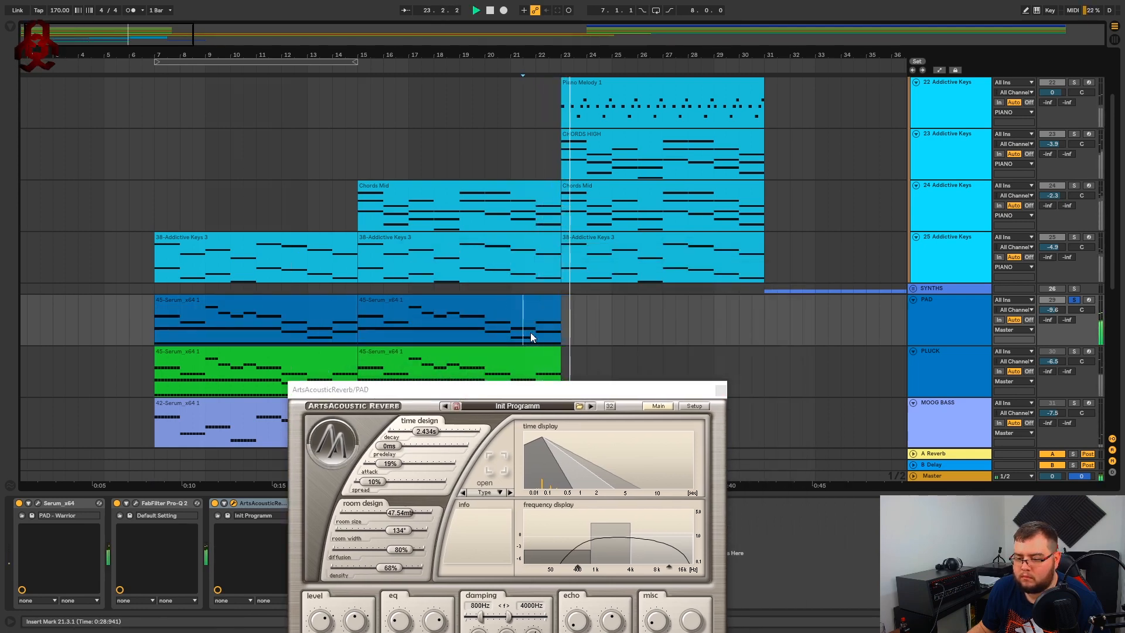
left_click_drag(548, 390, 555, 208)
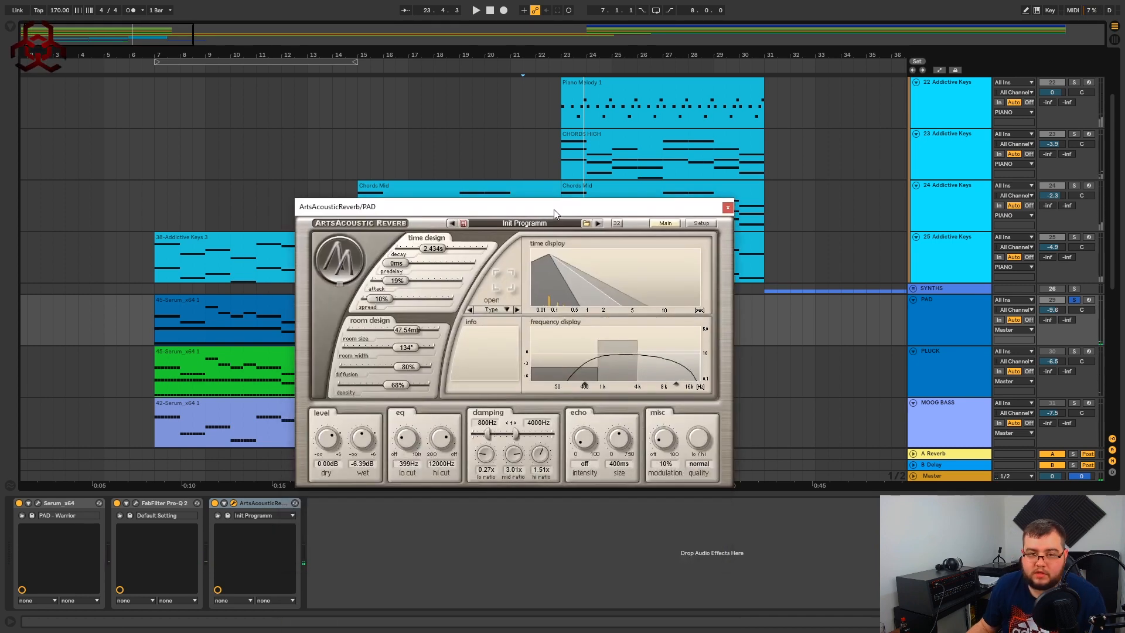
Play the first PAD clip and balance the reverb at -6.39 dB dry and -4.23 dB wet.
left_click(233, 503)
left_click(234, 503)
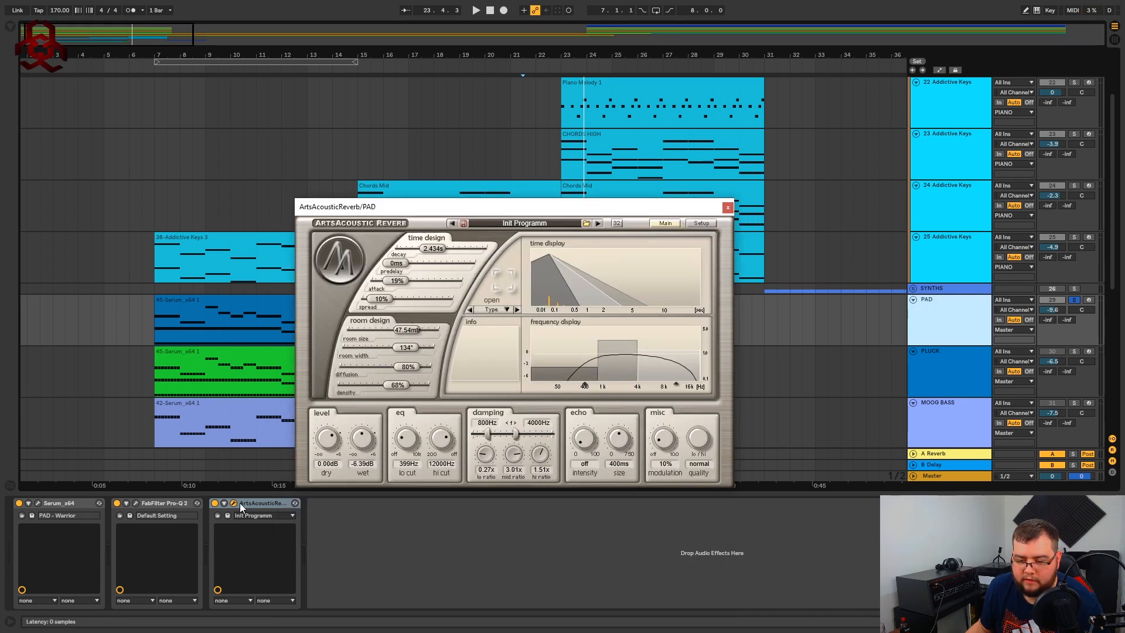
left_click_drag(473, 210, 502, 203)
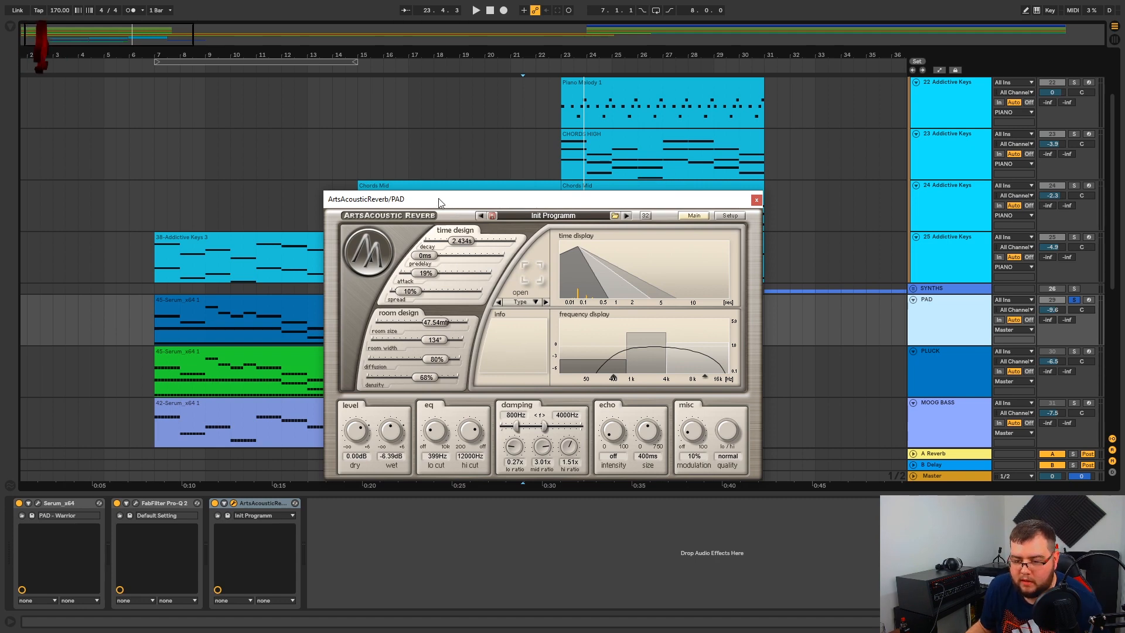
left_click_drag(438, 198, 451, 194)
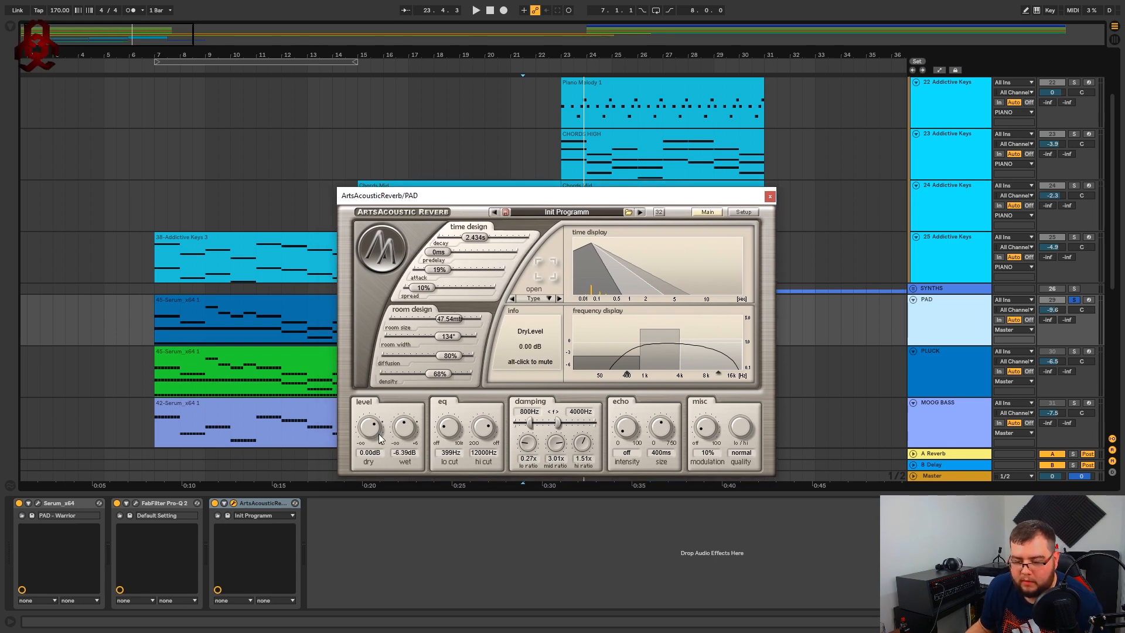
left_click(259, 340)
key("space")
left_click_drag(371, 430, 375, 462)
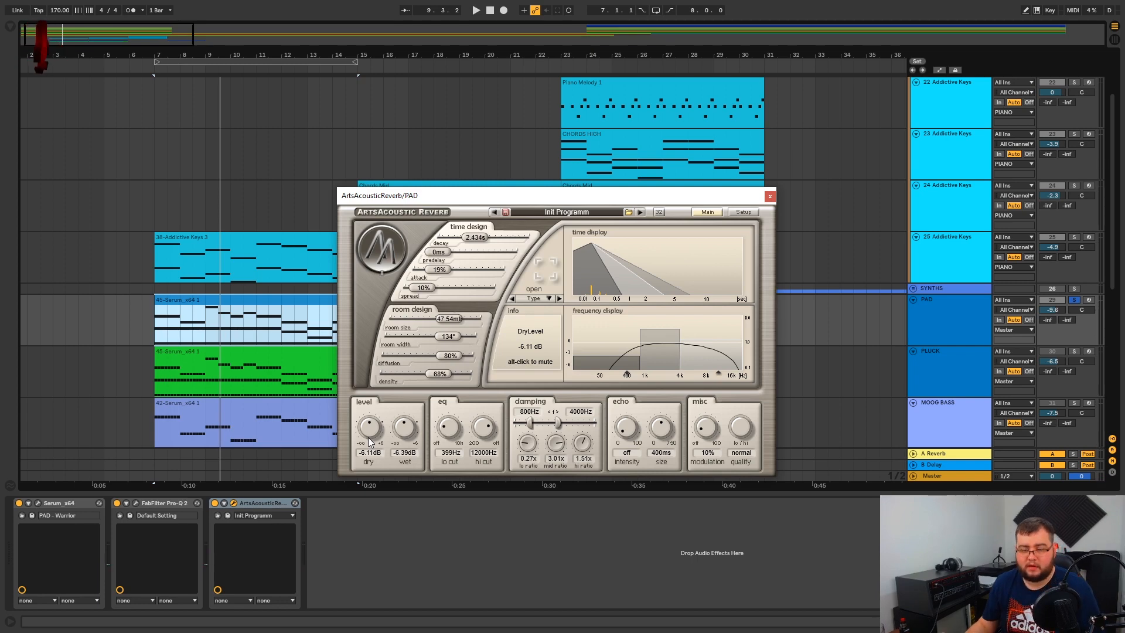
key("space")
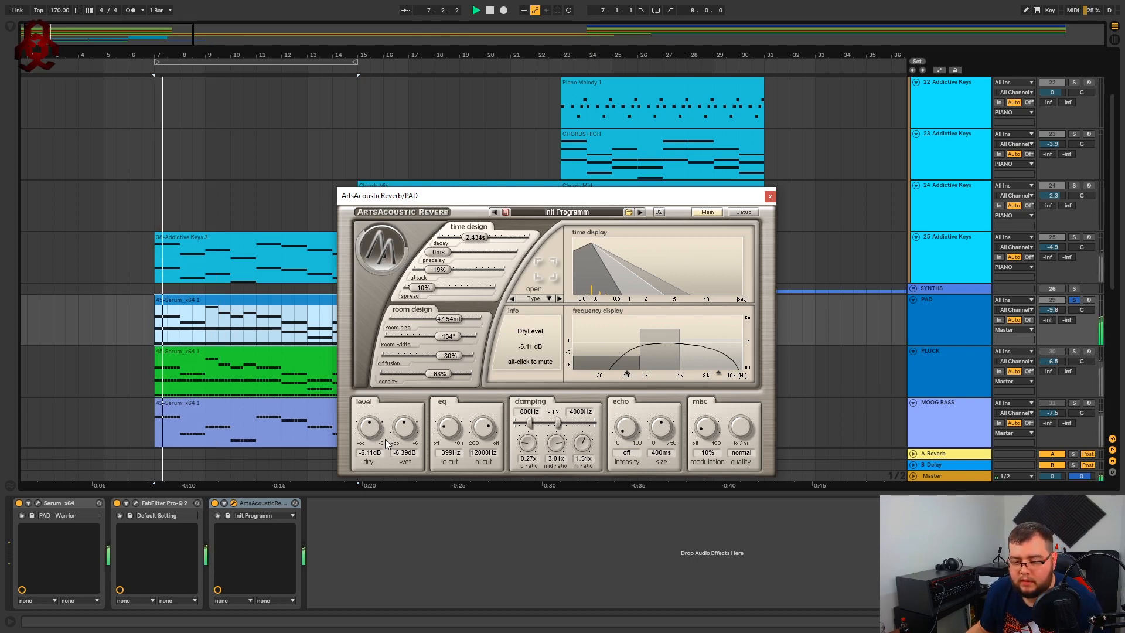
left_click_drag(371, 433, 412, 429)
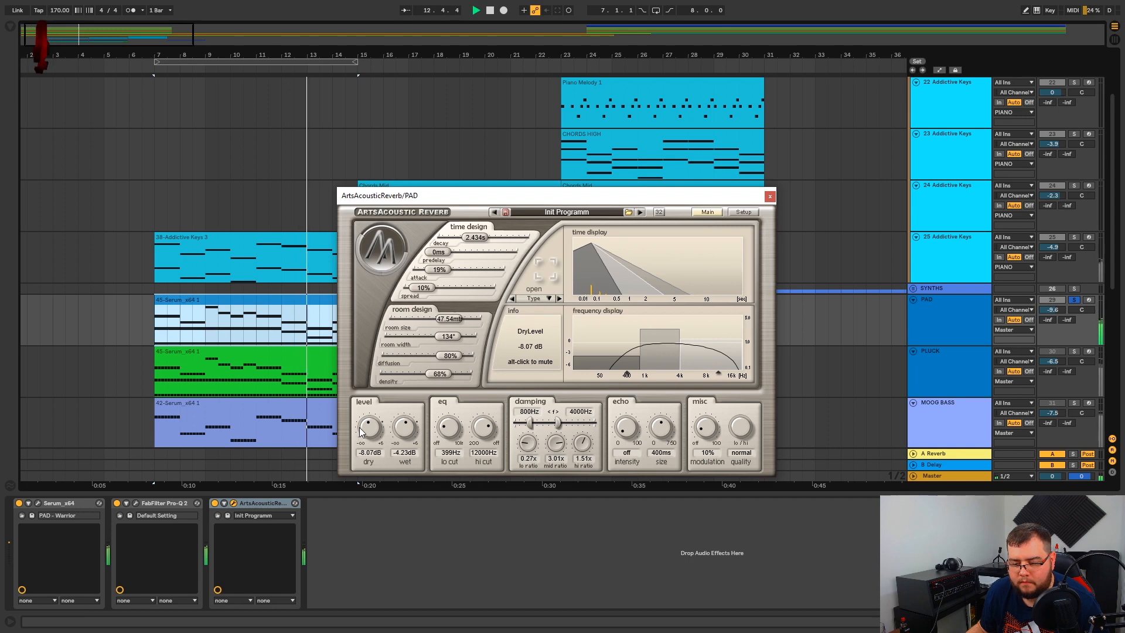
left_click_drag(361, 429, 362, 423)
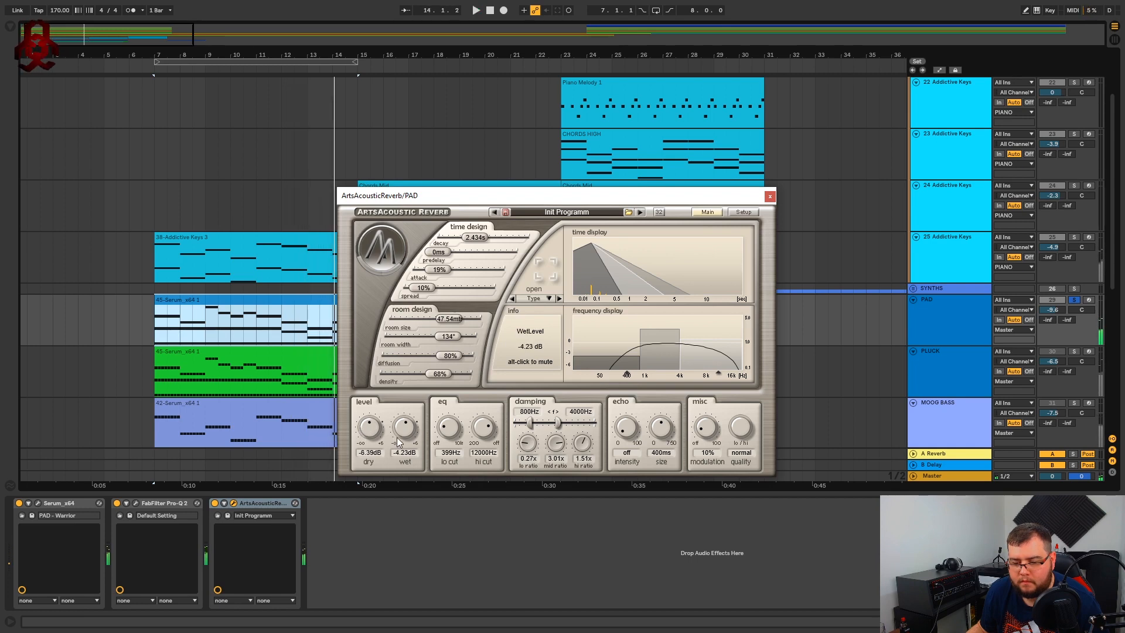
Close the reverb and raise the PAD track's volume to -7.3 dB during playback.
left_click(769, 196)
left_click_drag(1053, 309, 1052, 299)
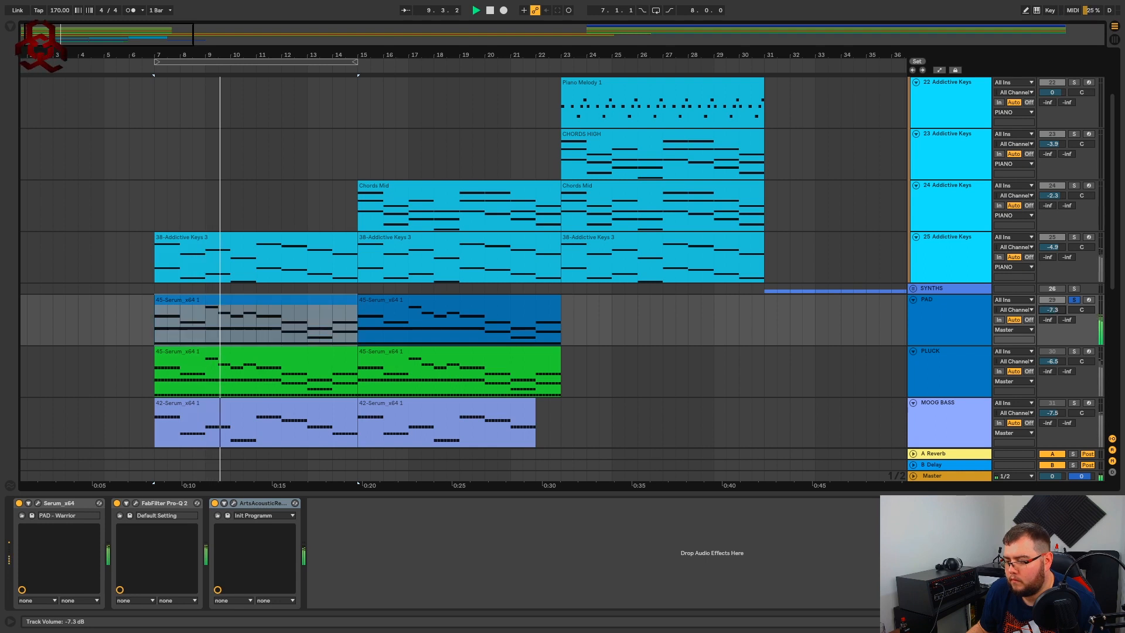
left_click(947, 318)
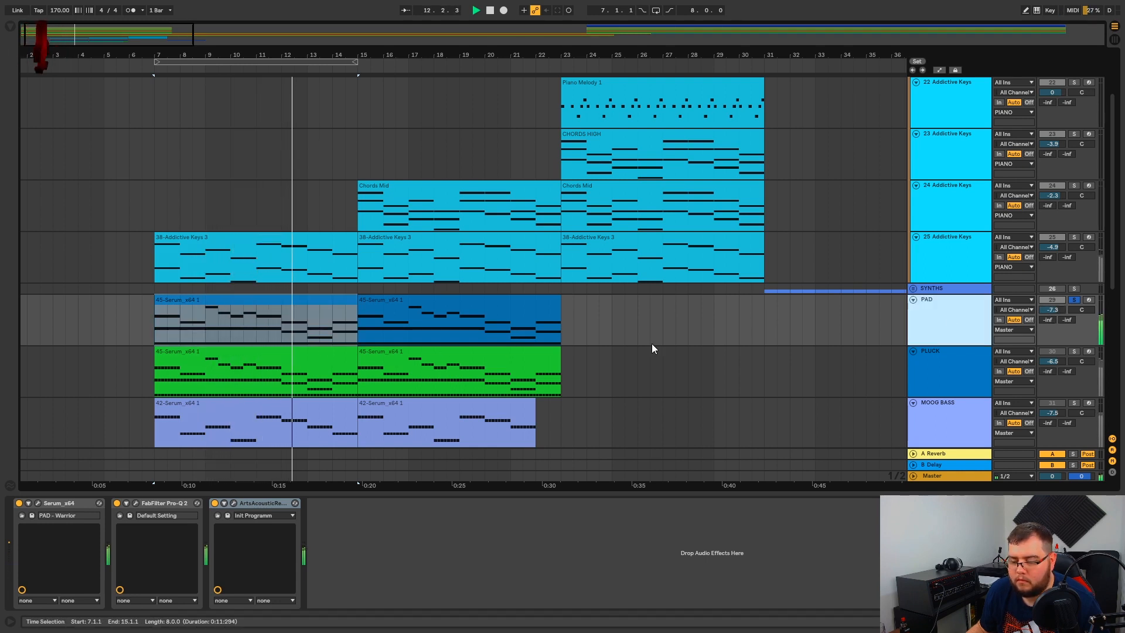
Unsolo the PAD track, raise its volume to -2.2 dB against the full mix, and stop playback at the first PAD clip.
left_click(1074, 299)
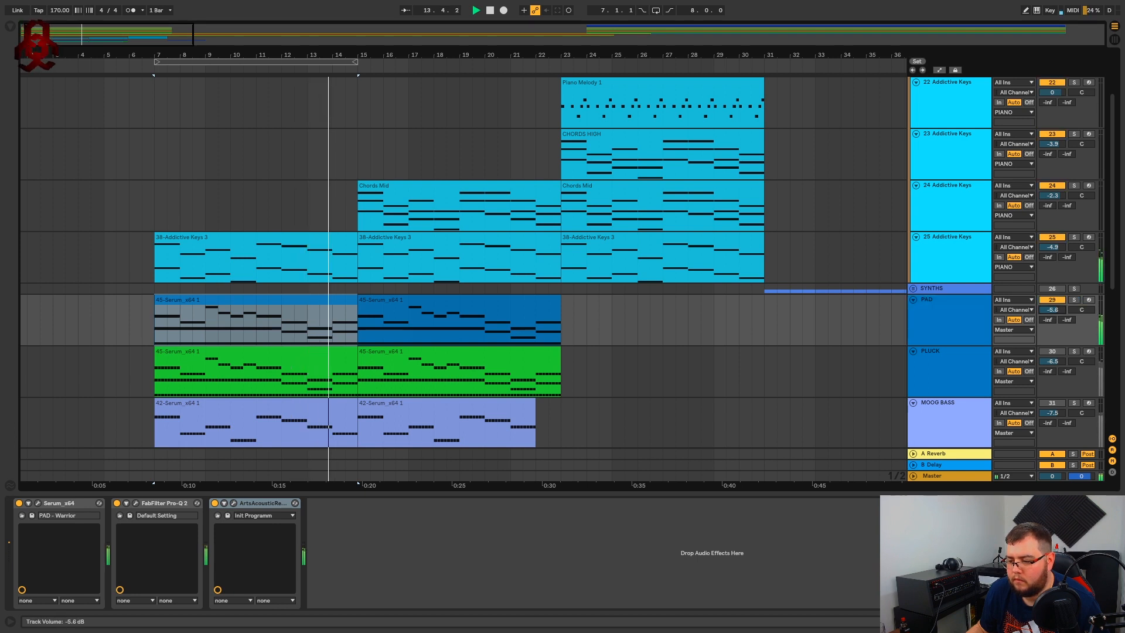
mouse_move(1055, 312)
left_mouse_down()
mouse_move(1055, 293)
mouse_move(1057, 316)
left_mouse_up()
scroll(538, 345, "up", 2)
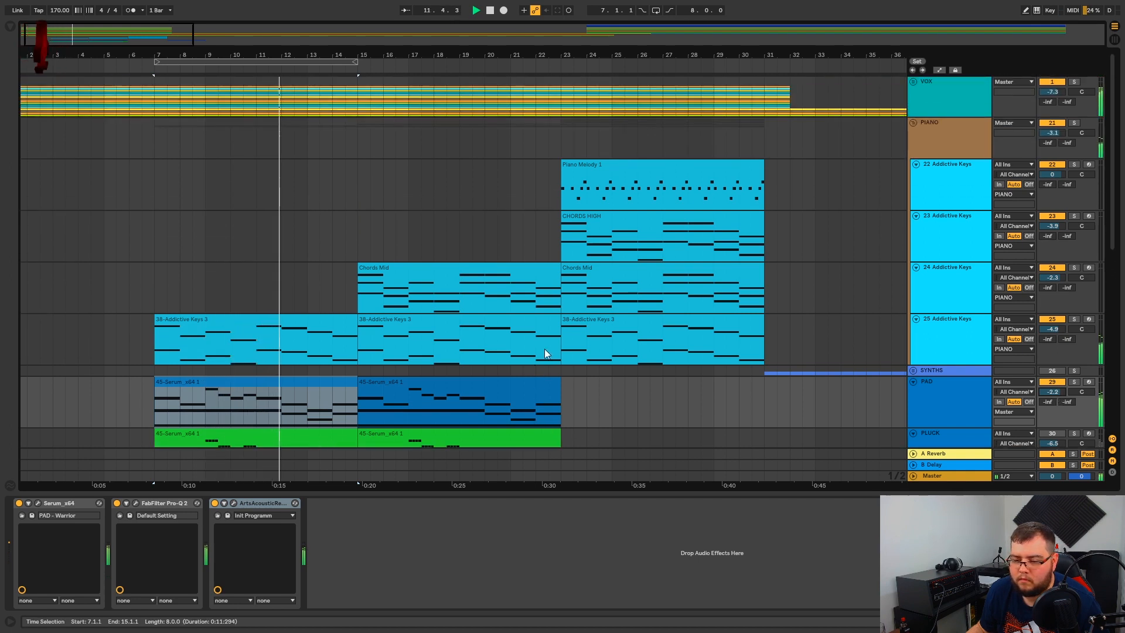
scroll(543, 349, "down", 2)
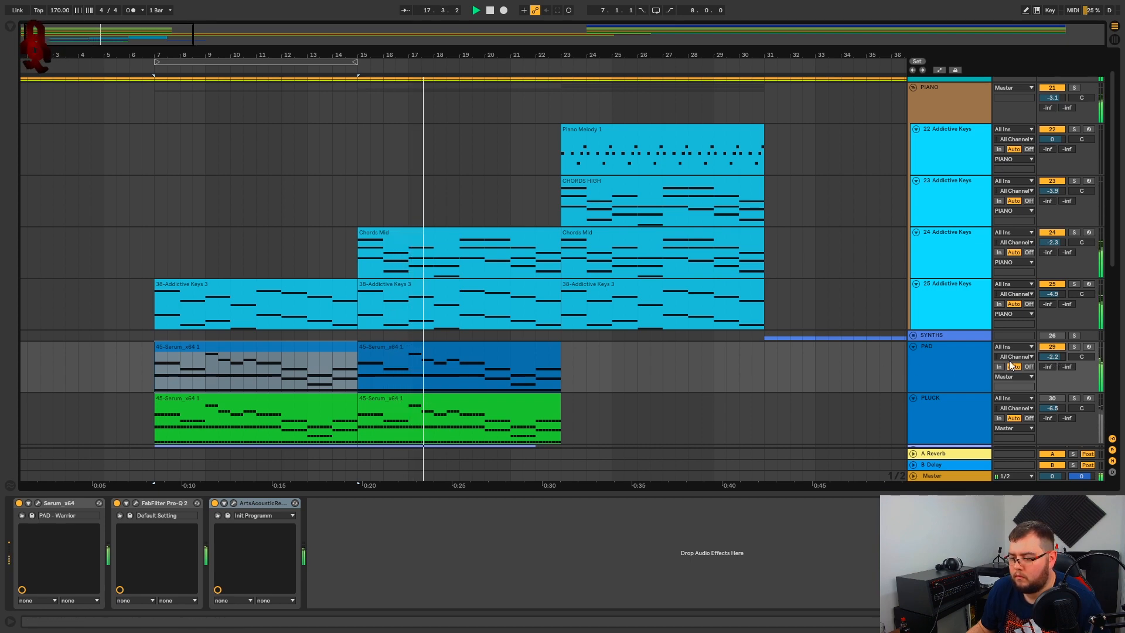
left_click(263, 350)
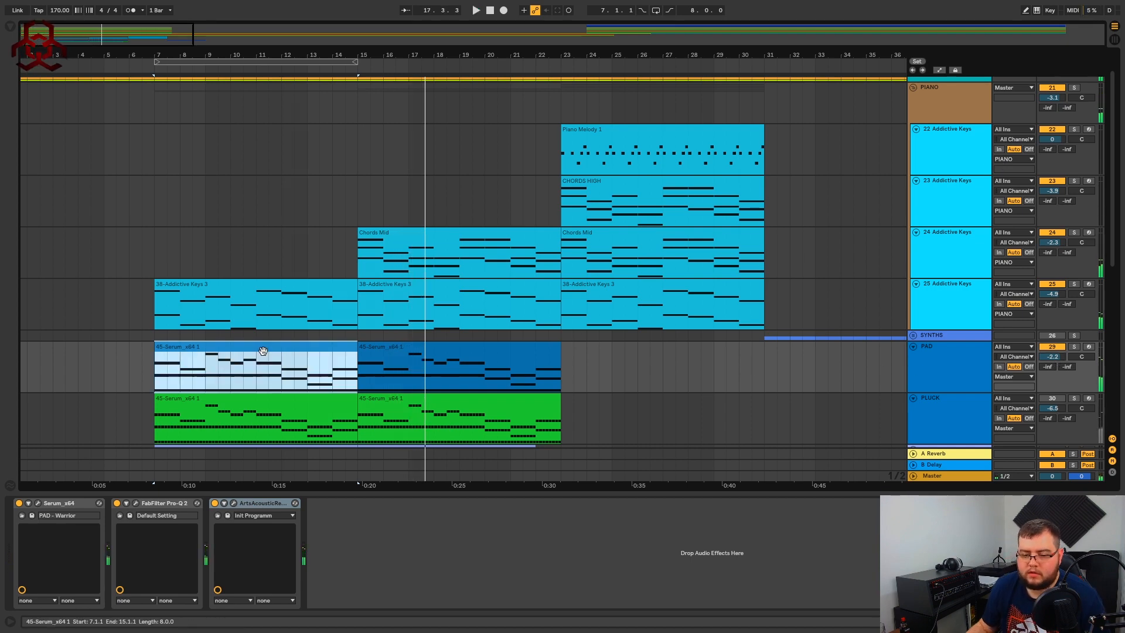
left_click(151, 373)
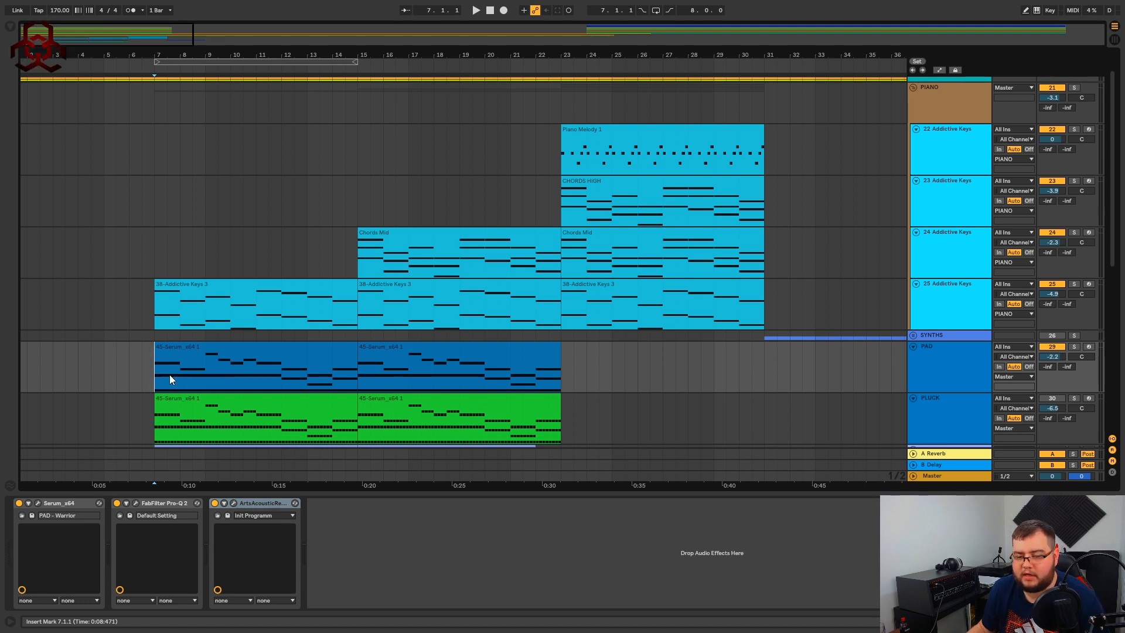
Add the ArtsAcousticReverb effect to the PIANO group track.
scroll(296, 350, "up", 1)
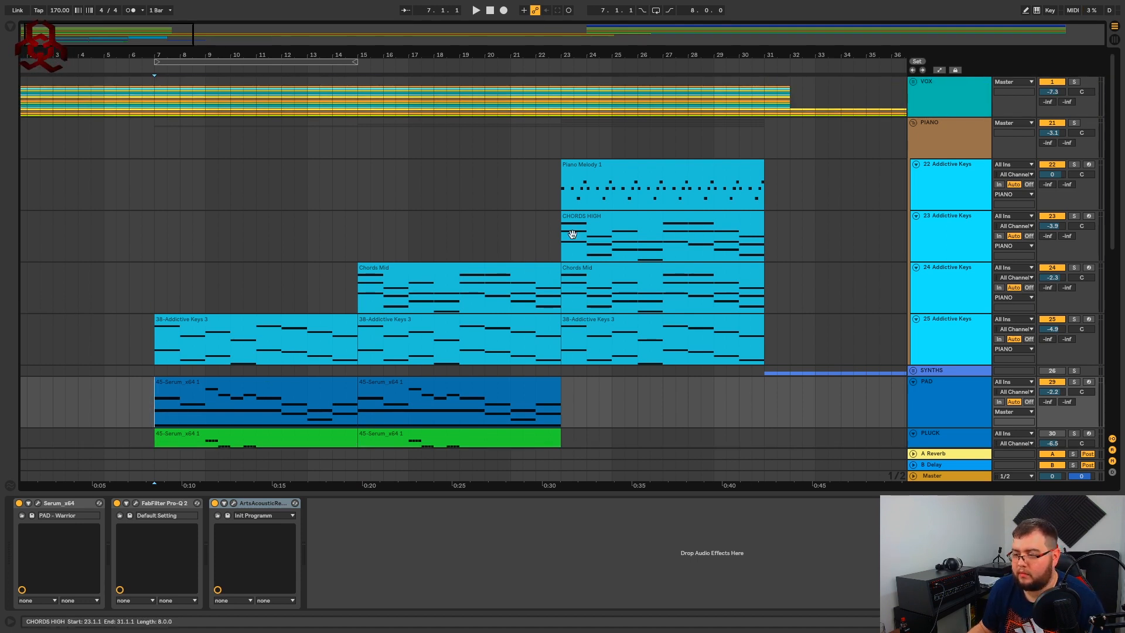
left_click(969, 133)
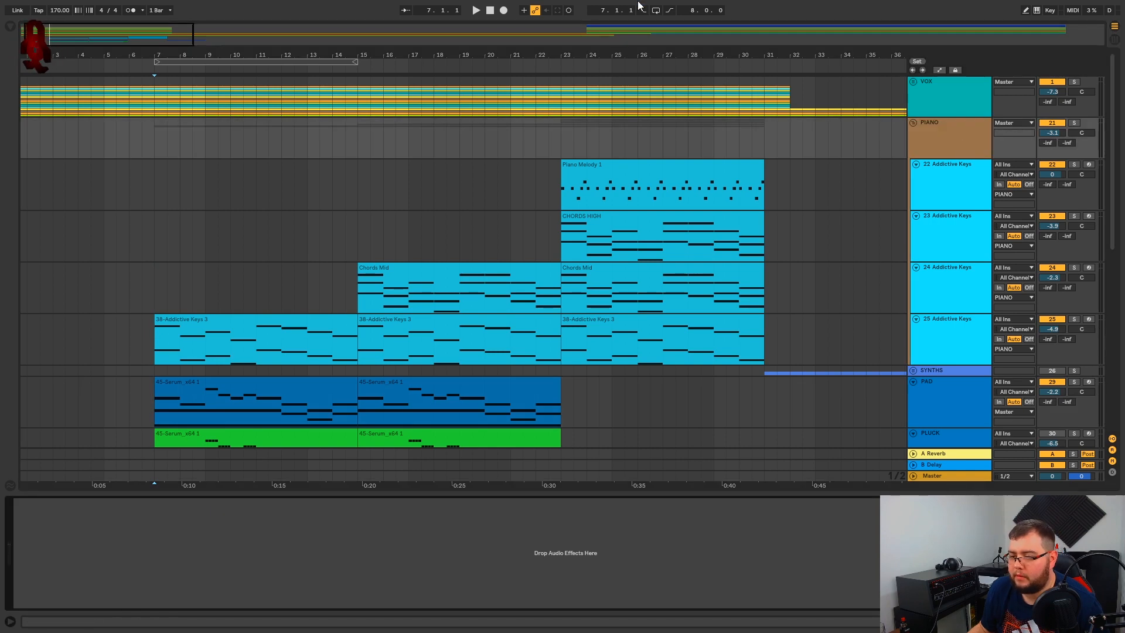
key("minus")
left_click(933, 141)
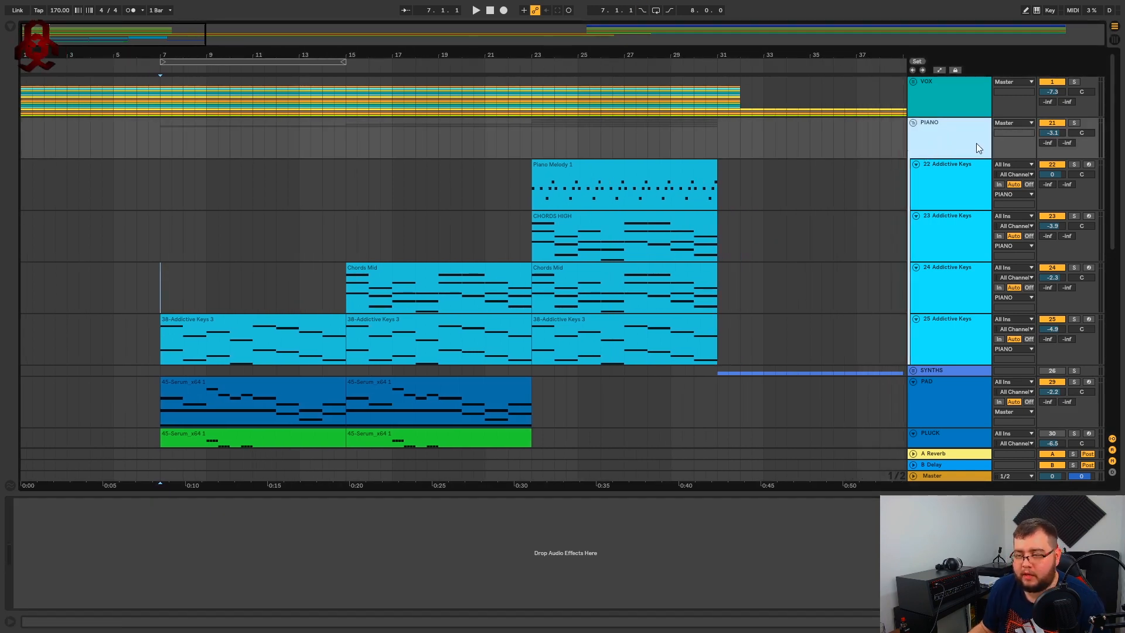
left_click(9, 27)
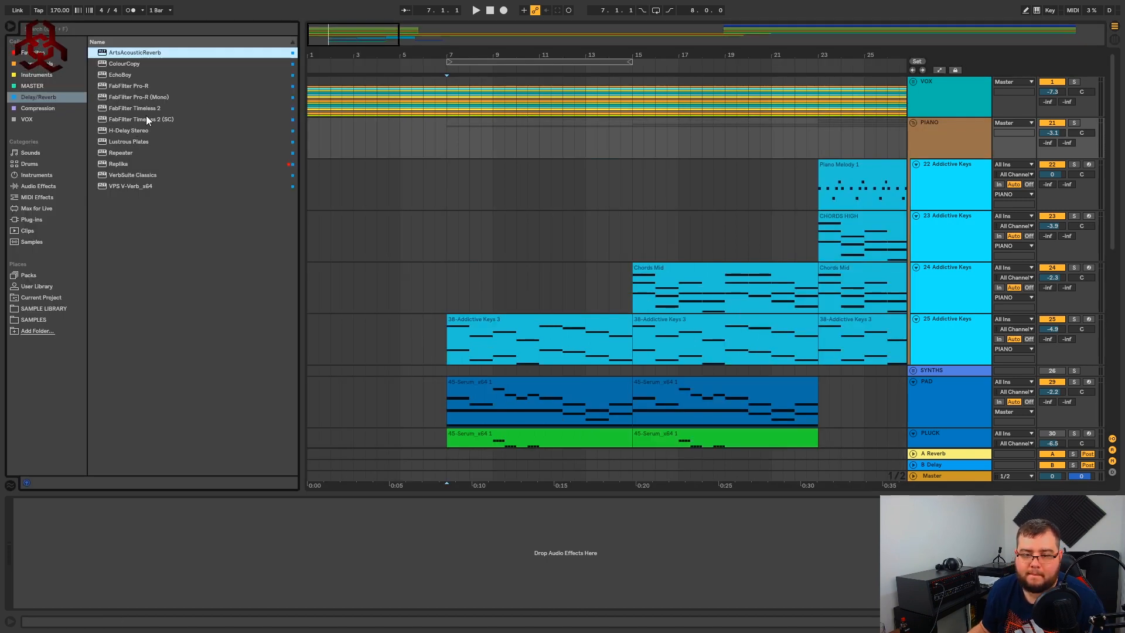
double_click(146, 53)
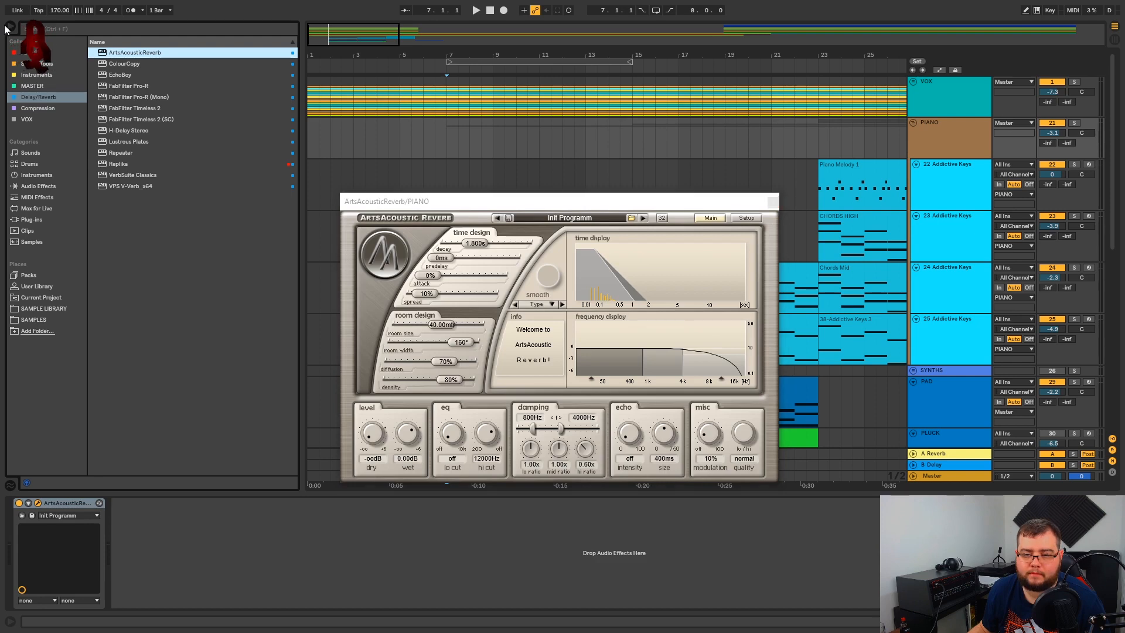
left_click(12, 29)
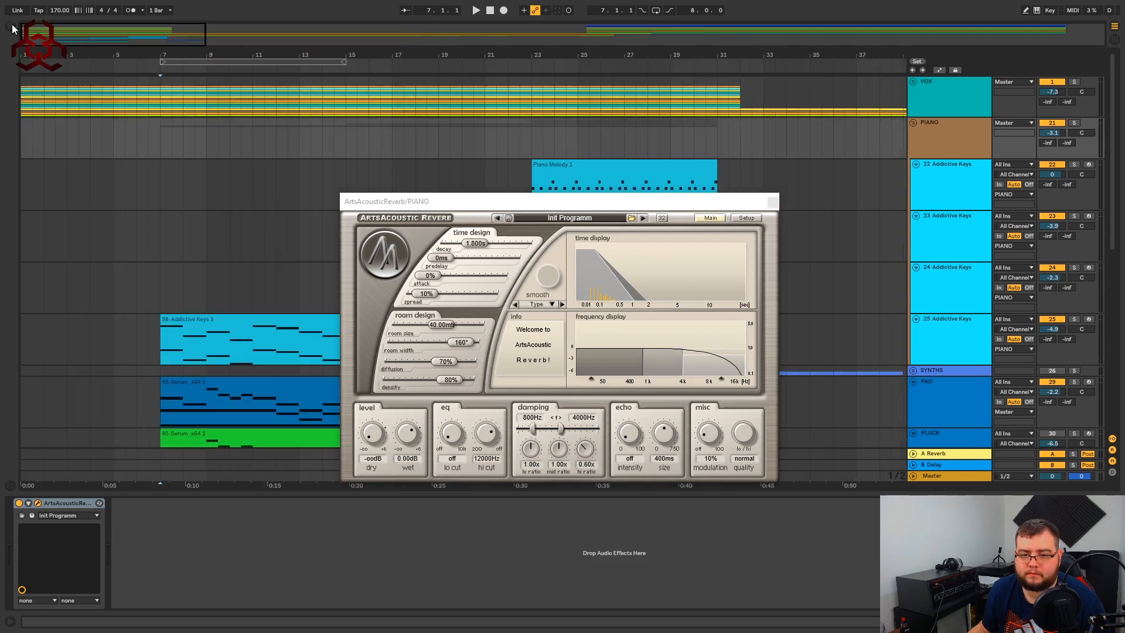
Solo the PIANO group and loop playback over the Piano Melody 1 clip.
left_click(1074, 123)
left_click_drag(624, 201, 581, 328)
left_click(617, 168)
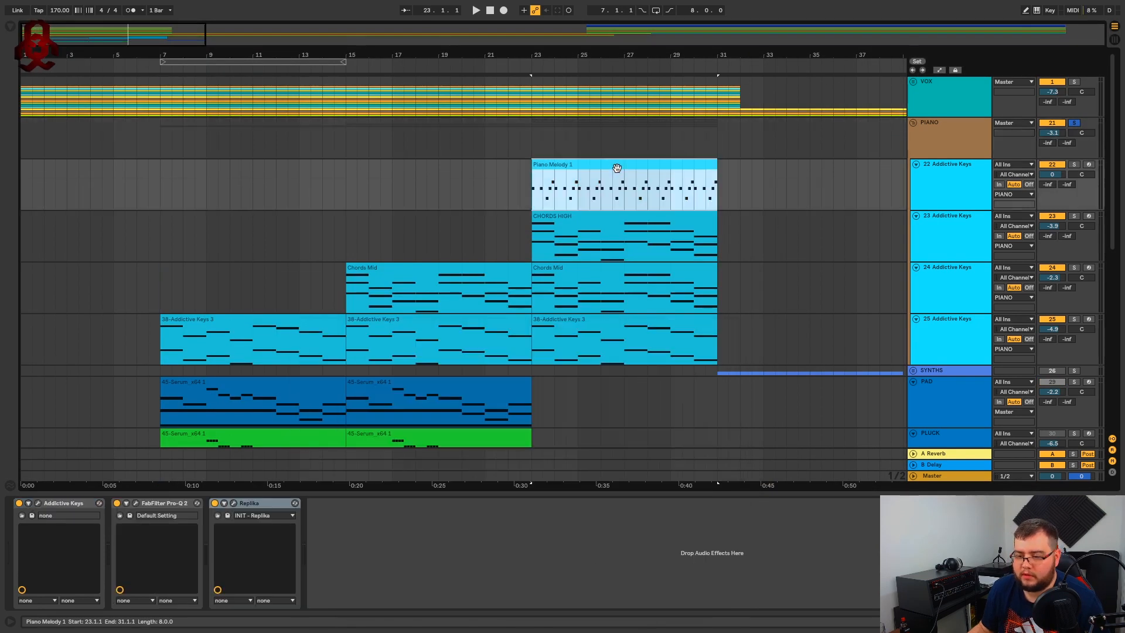
key("ctrl+l")
key("space")
Try the piano reverb at -2.44 dB dry and -11.85 dB wet, and remove it from the PIANO group.
left_click(937, 132)
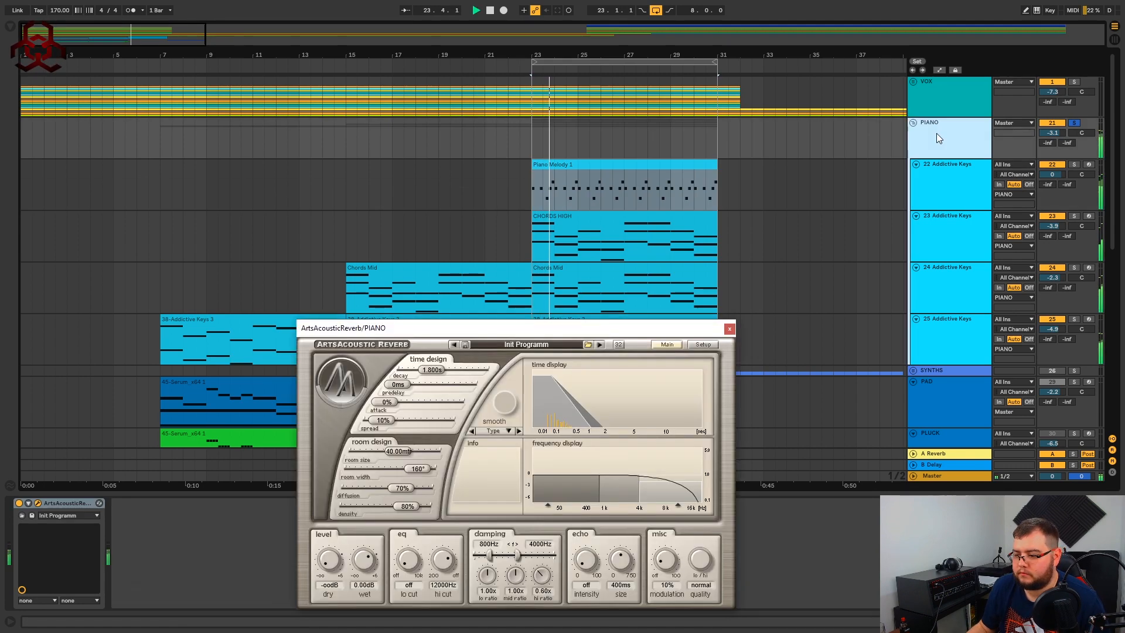
left_click_drag(496, 334, 496, 185)
mouse_move(362, 435)
left_mouse_down()
mouse_move(325, 412)
mouse_move(359, 412)
left_mouse_up()
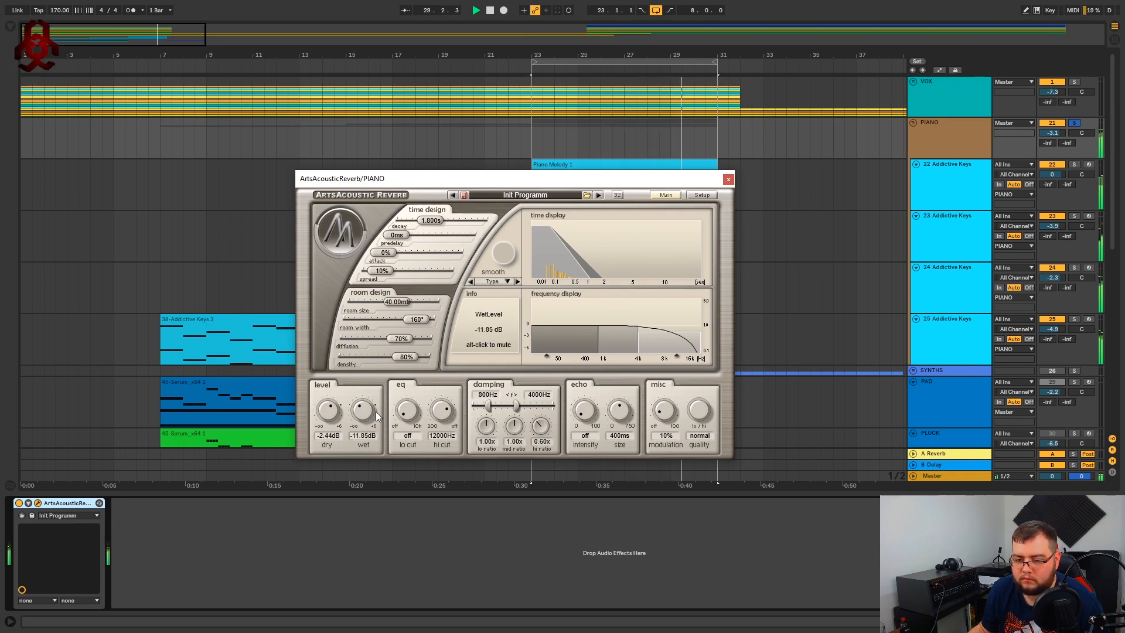
key("space")
left_click(728, 180)
left_click(728, 188)
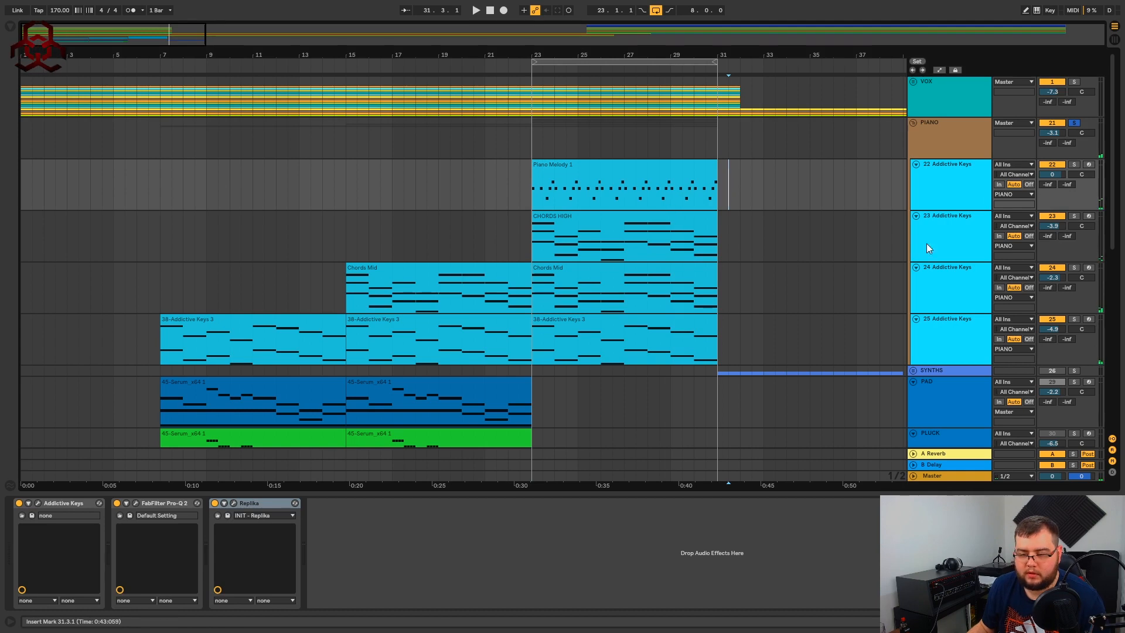
left_click(984, 147)
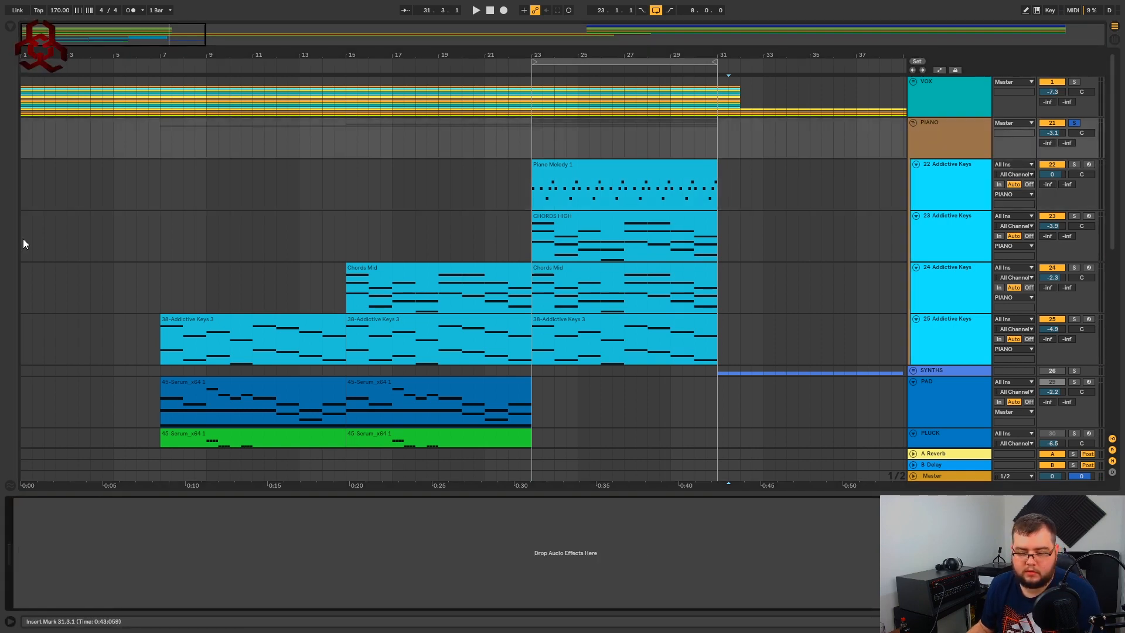
Add VerbSuite Classics to the PIANO group and load its Mellow Key Hall preset from the Keys category.
left_click(10, 27)
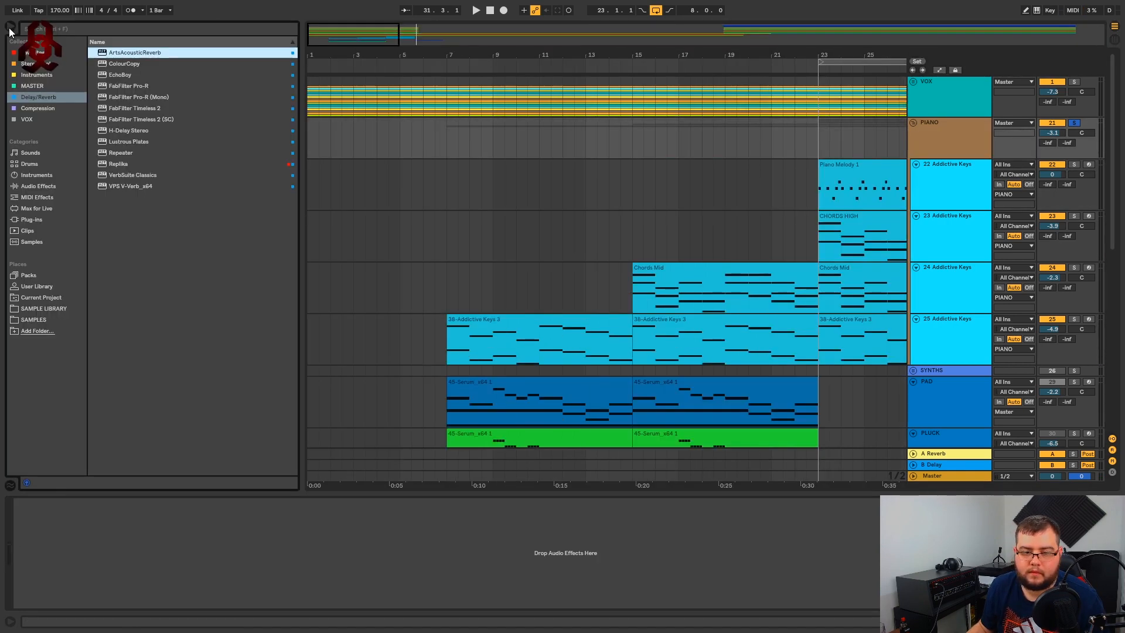
double_click(134, 174)
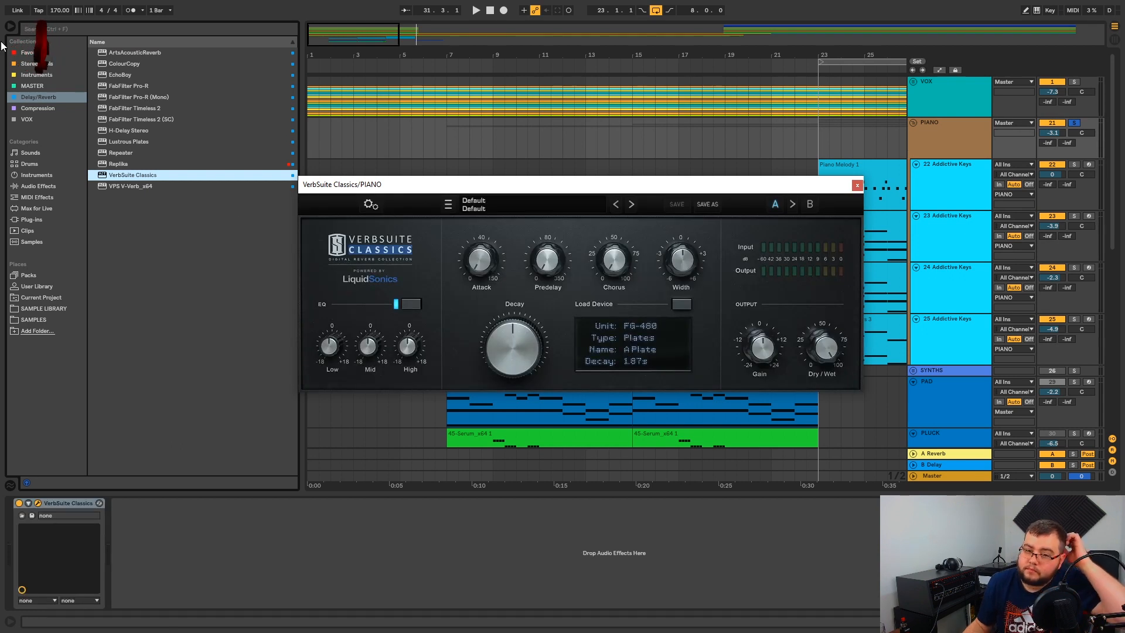
key("ctrl+alt+b")
left_click(574, 205)
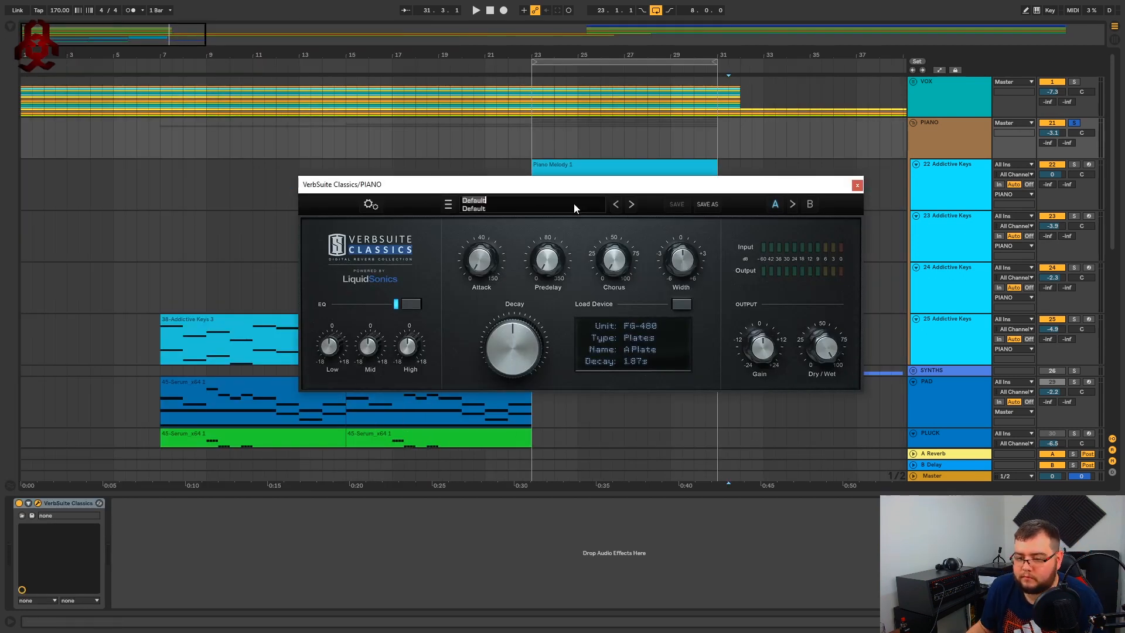
left_click(455, 206)
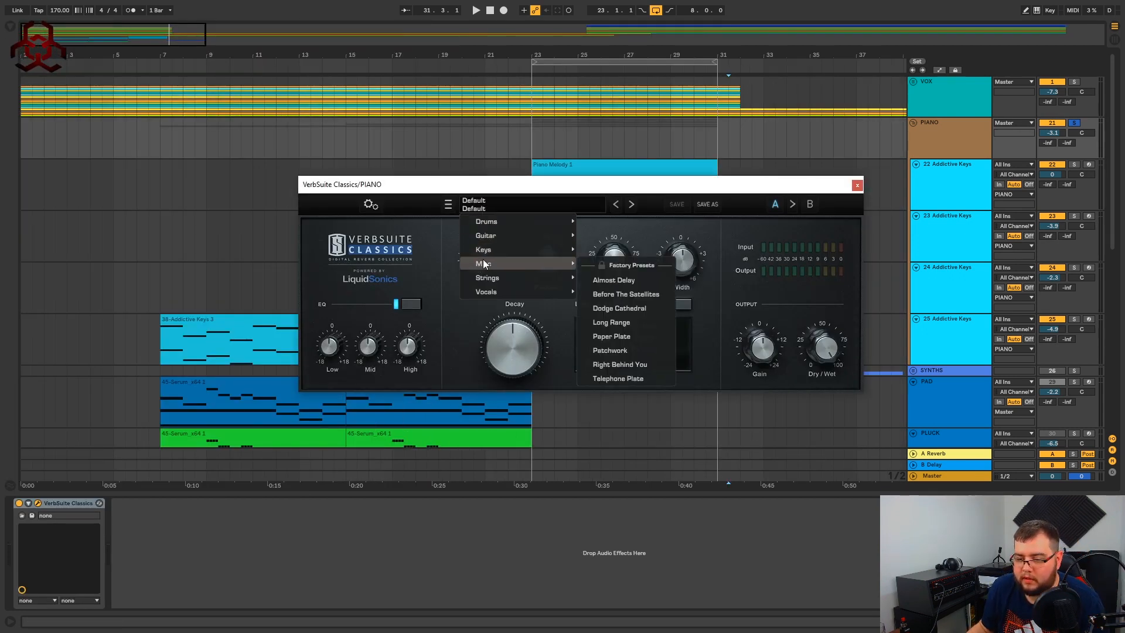
mouse_move(550, 252)
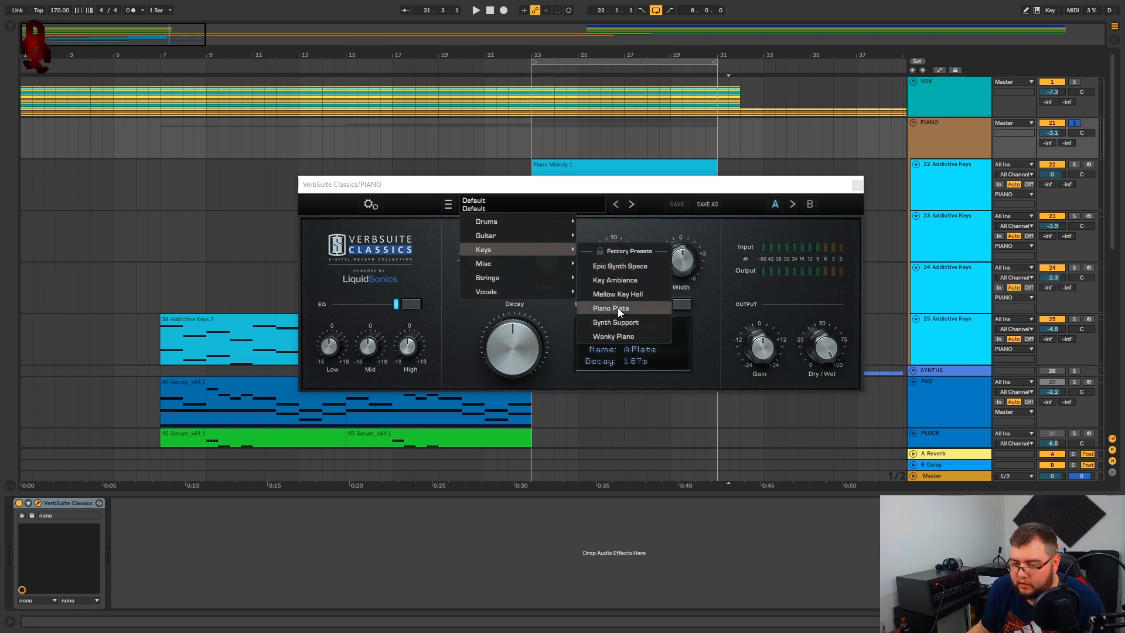
left_click(640, 297)
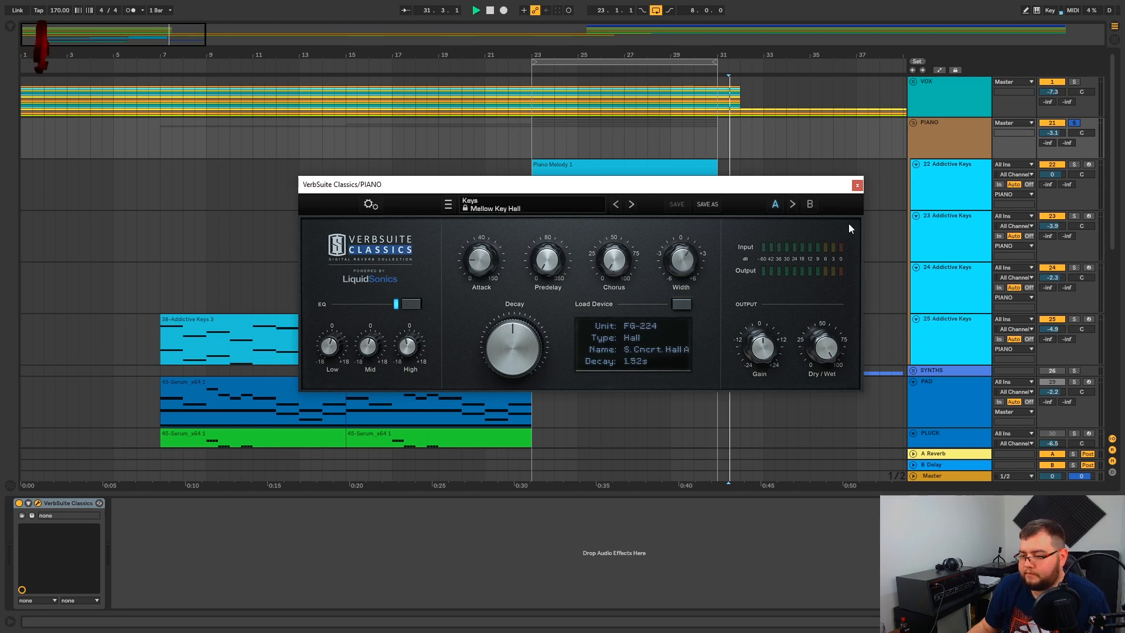
Play the piano melody loop and reduce the reverb's dry/wet mix to 33.8% and its decay to 87%.
left_click(585, 166)
key("space")
left_click(949, 137)
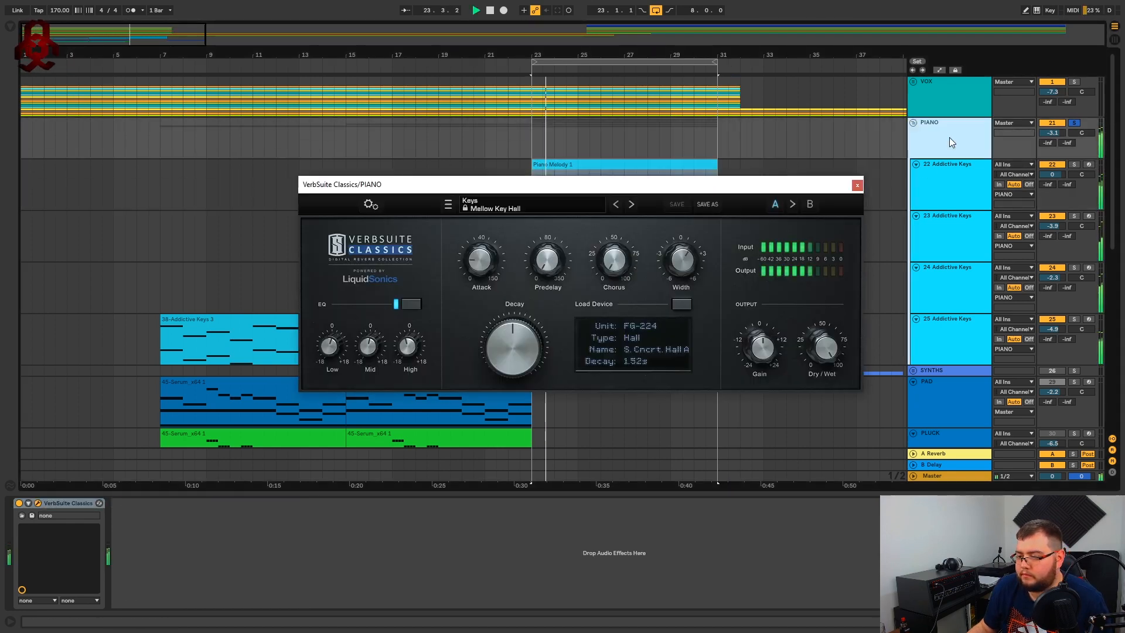
left_click_drag(671, 178, 620, 173)
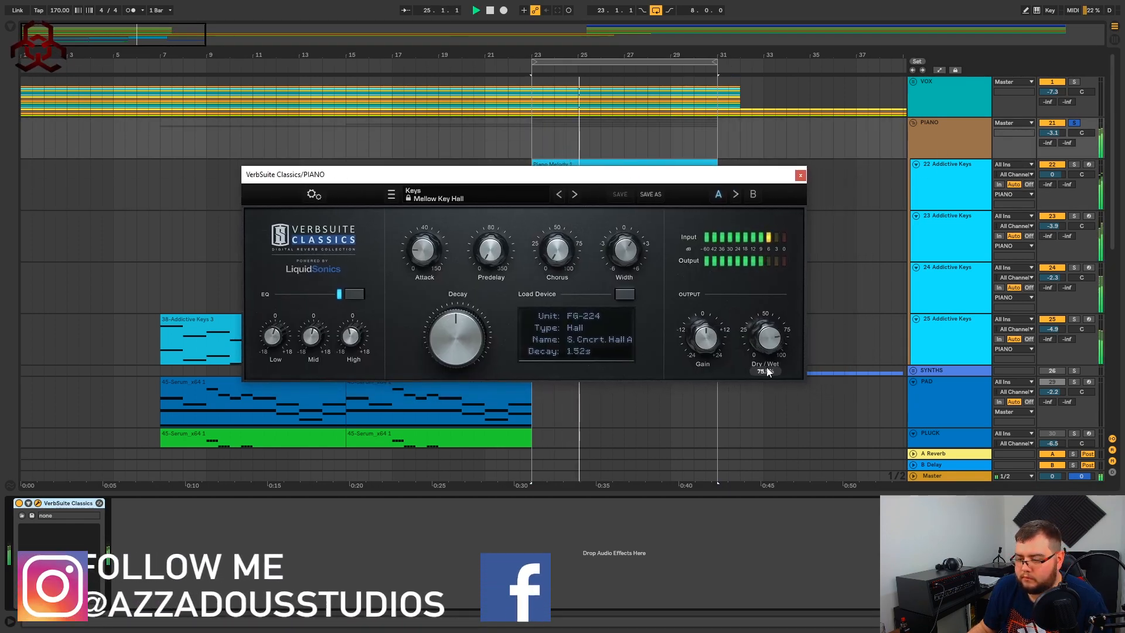
left_click_drag(769, 338, 767, 419)
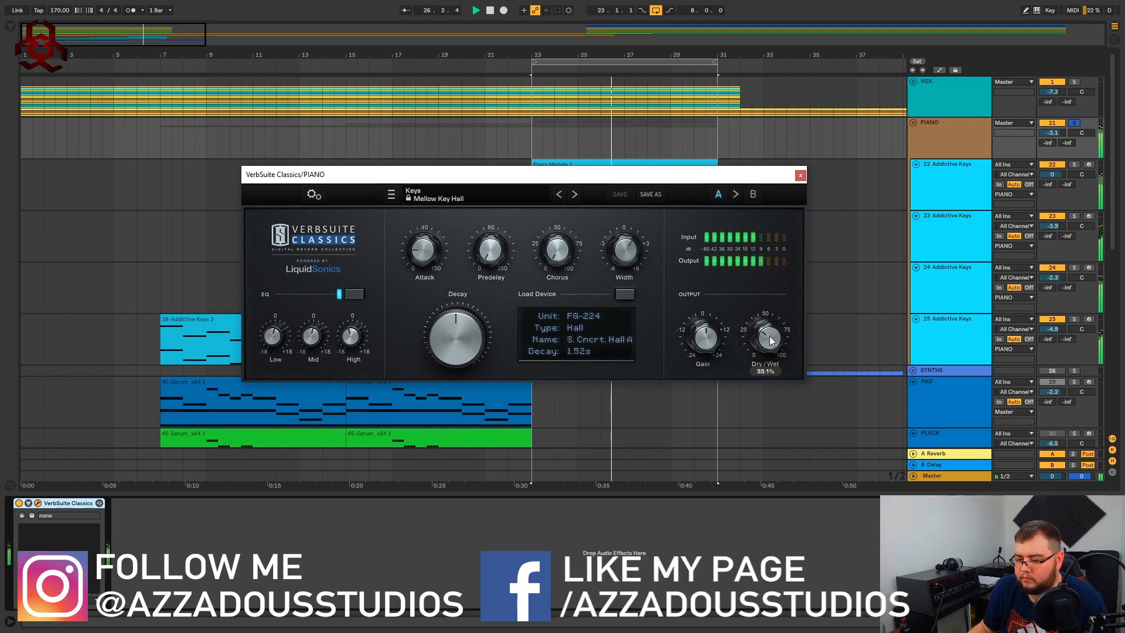
left_click_drag(769, 345, 772, 339)
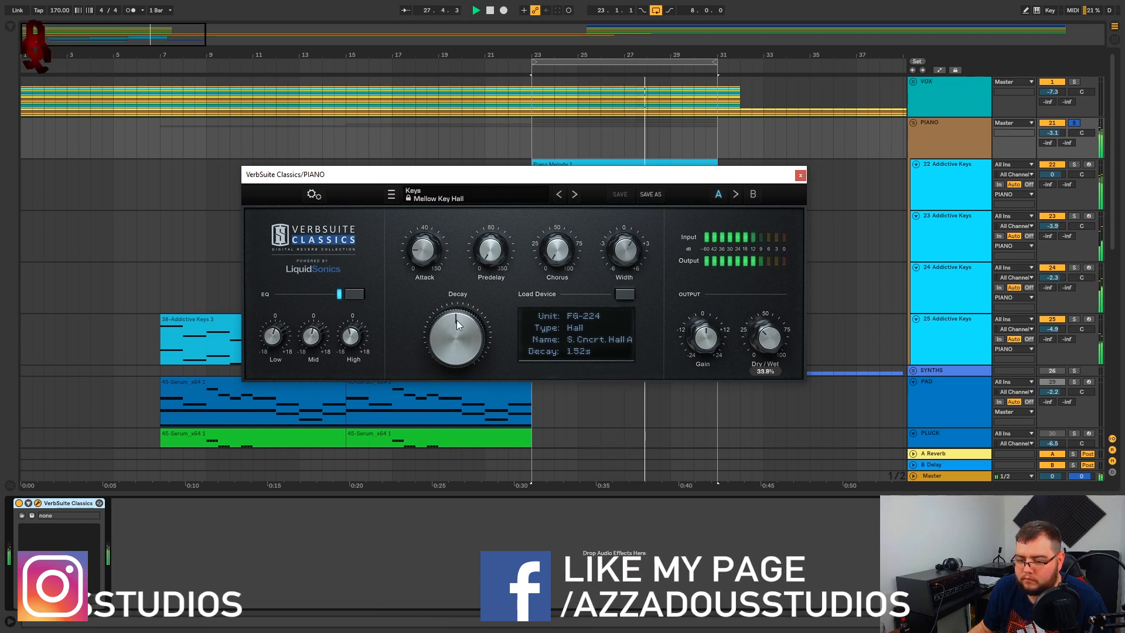
left_click_drag(455, 320, 452, 338)
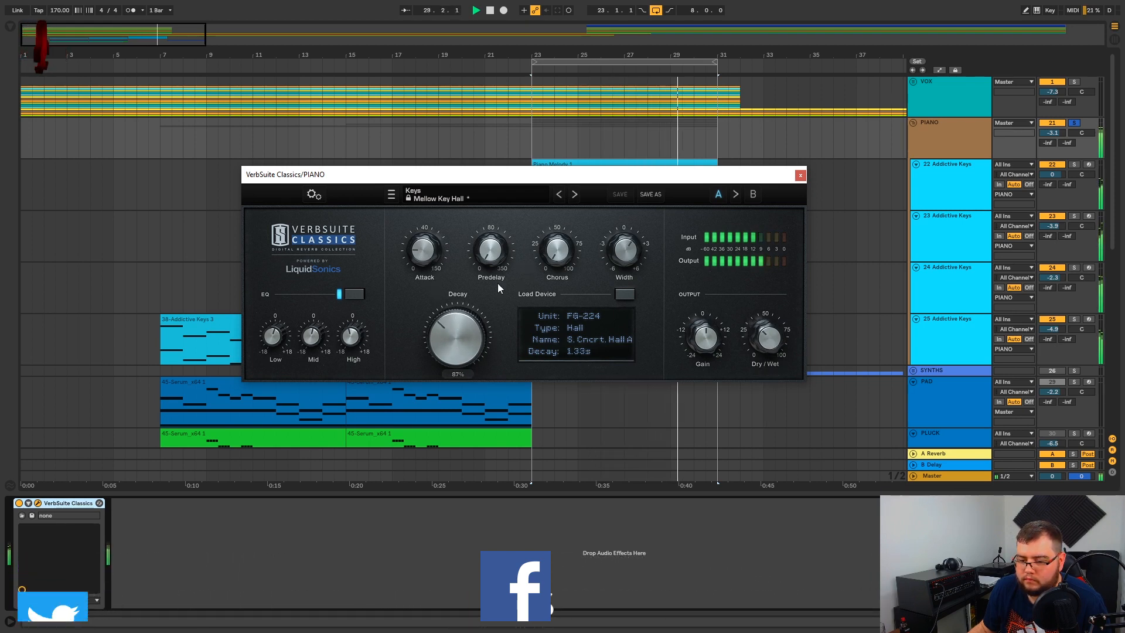
mouse_move(427, 252)
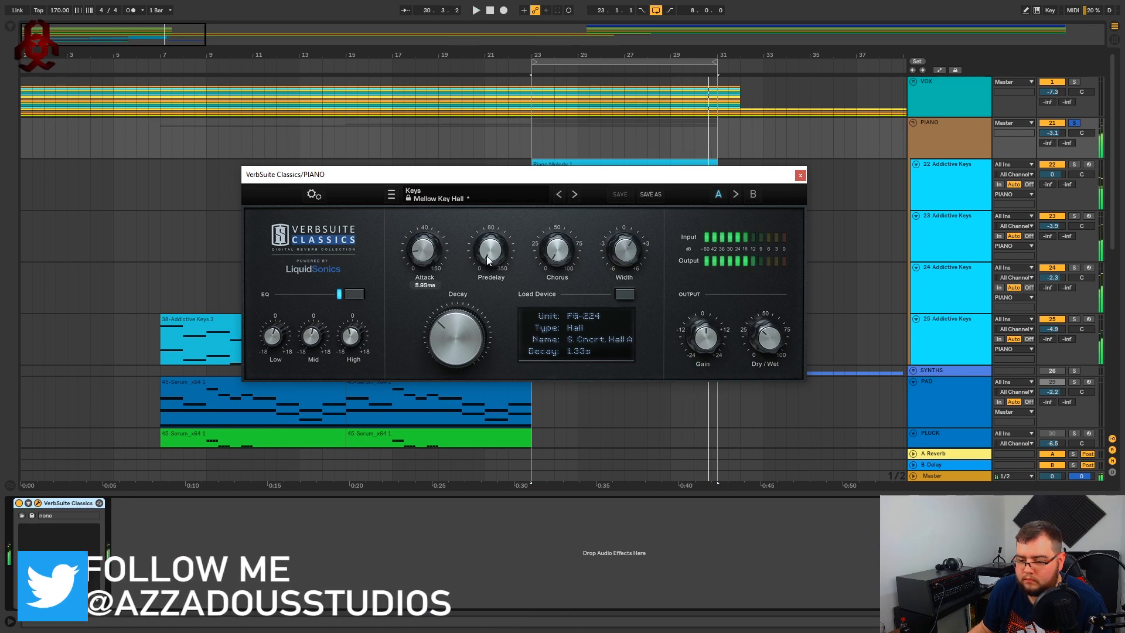
left_click_drag(641, 248, 645, 241)
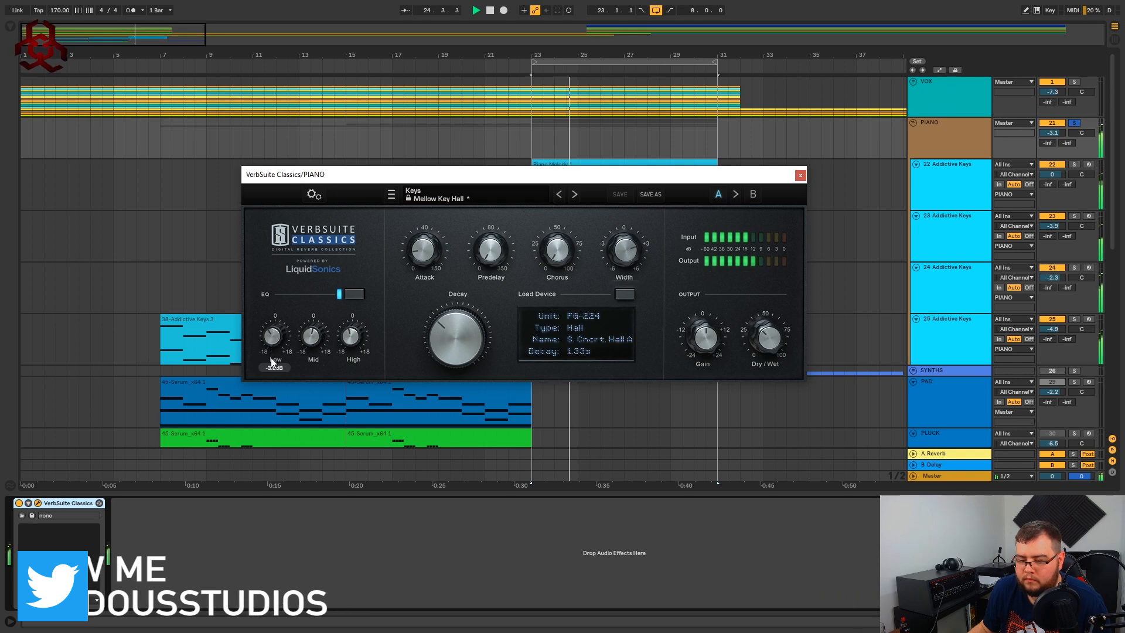
Adjust the piano reverb's low and mid EQ, set its dry/wet mix to 31.3%, and close the plug-in window.
mouse_move(271, 367)
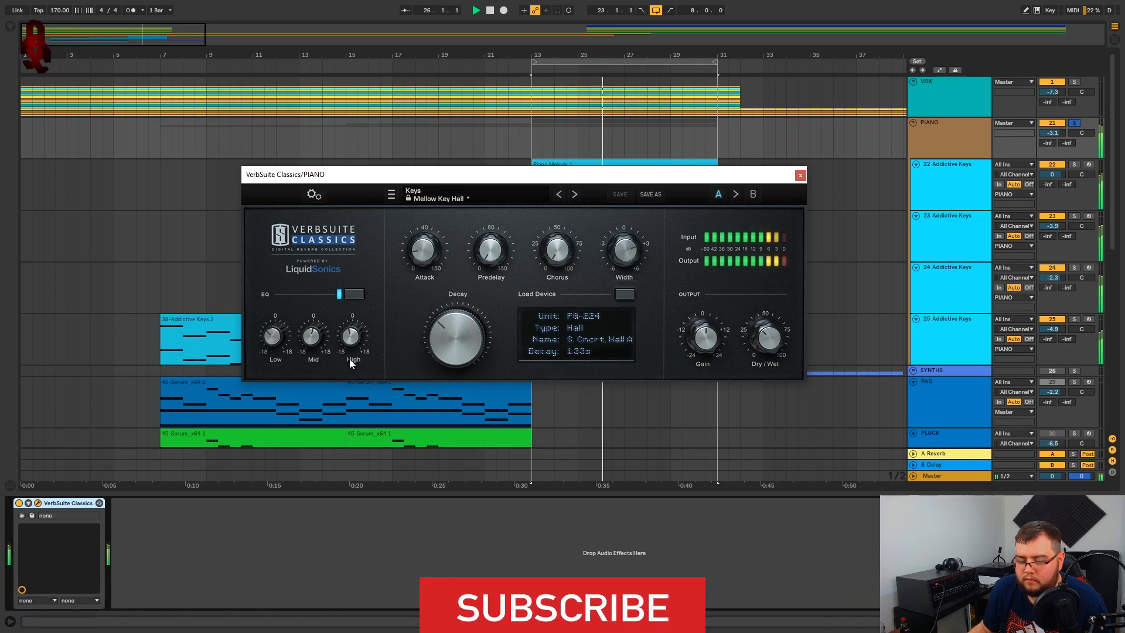
mouse_move(323, 342)
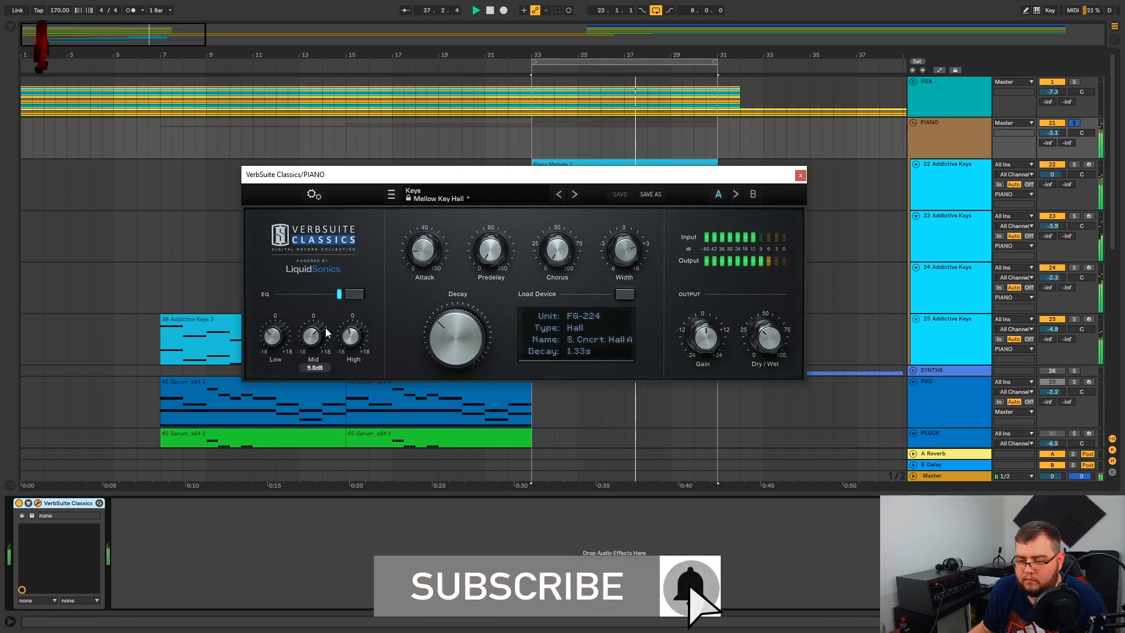
left_click_drag(323, 343, 321, 349)
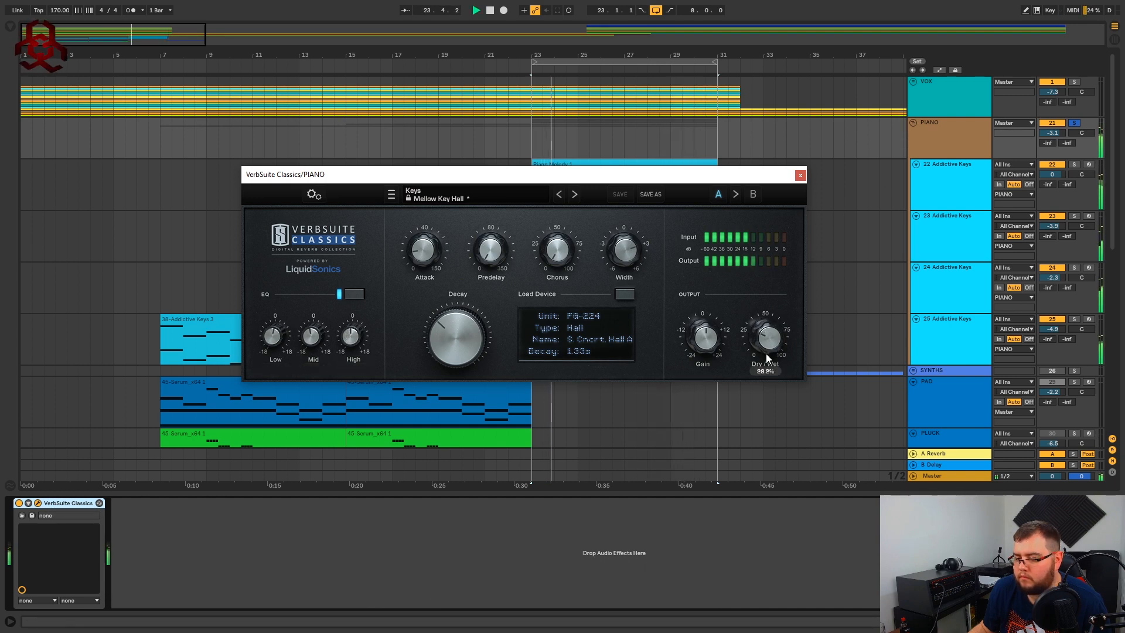
left_click_drag(769, 344, 769, 318)
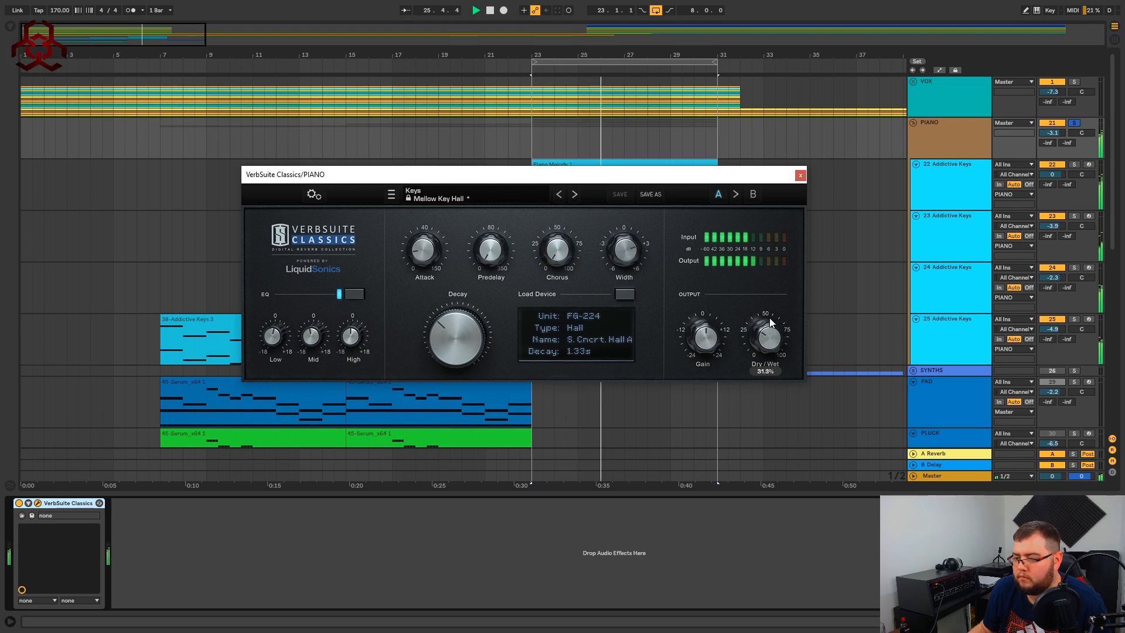
left_click(800, 175)
Unsolo the PIANO group and raise its volume to -2.7 dB while playing the loop with the other tracks.
left_click(1075, 123)
key("space")
key("space")
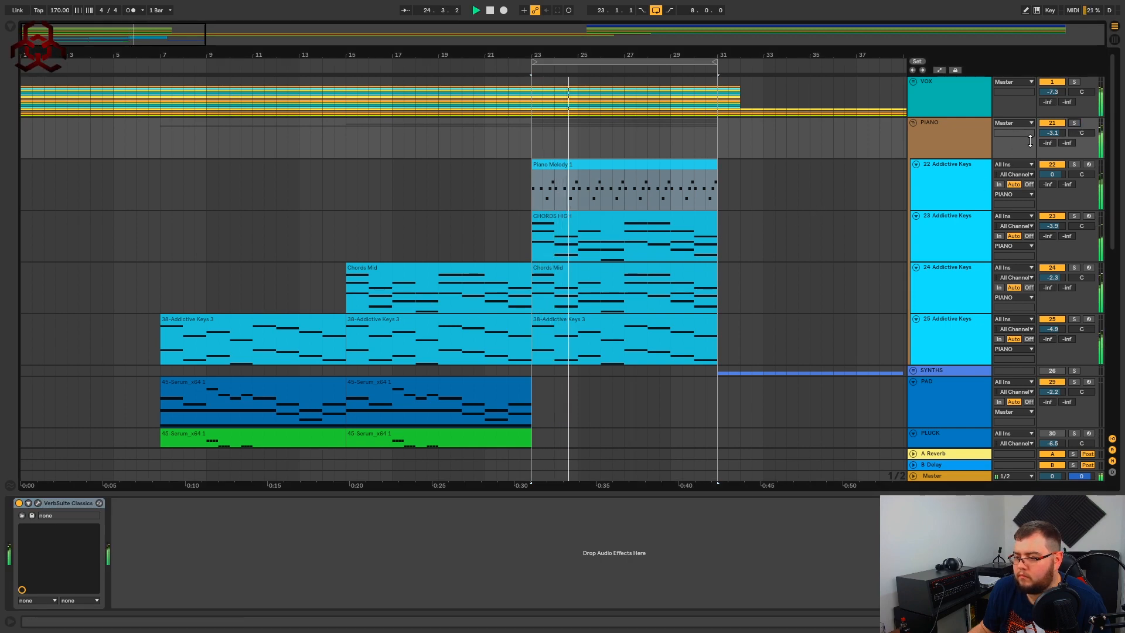
left_click_drag(1053, 133, 1053, 130)
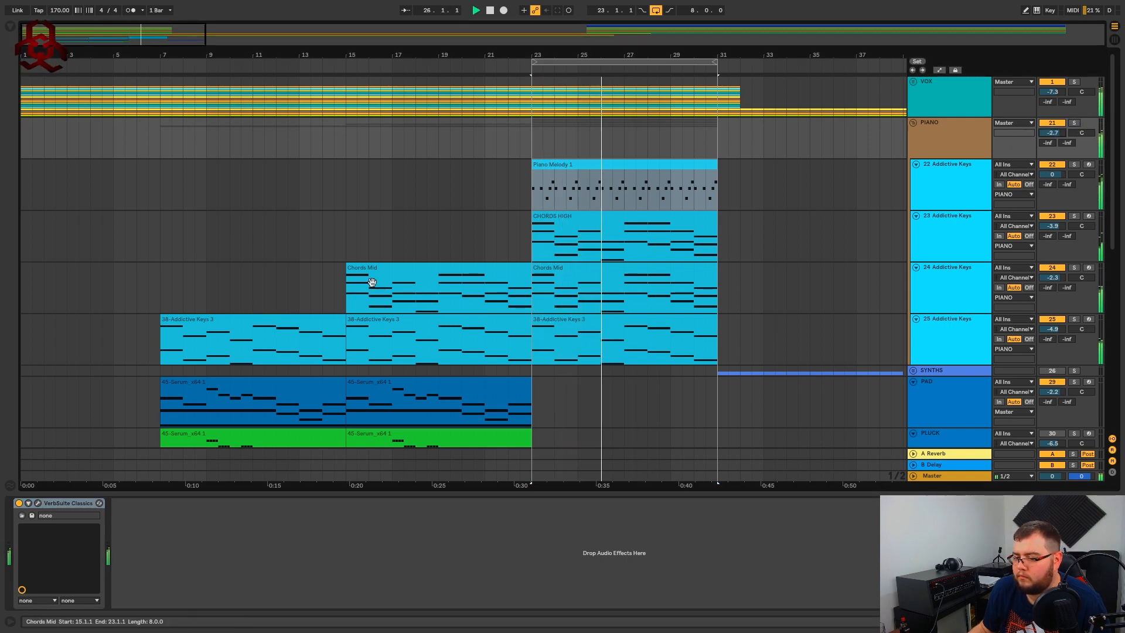
Play the arrangement from bar 7 and lower the PAD track's volume to -3.8 dB, stopping playback after the piano melody section.
left_click(163, 288)
key("space")
key("space")
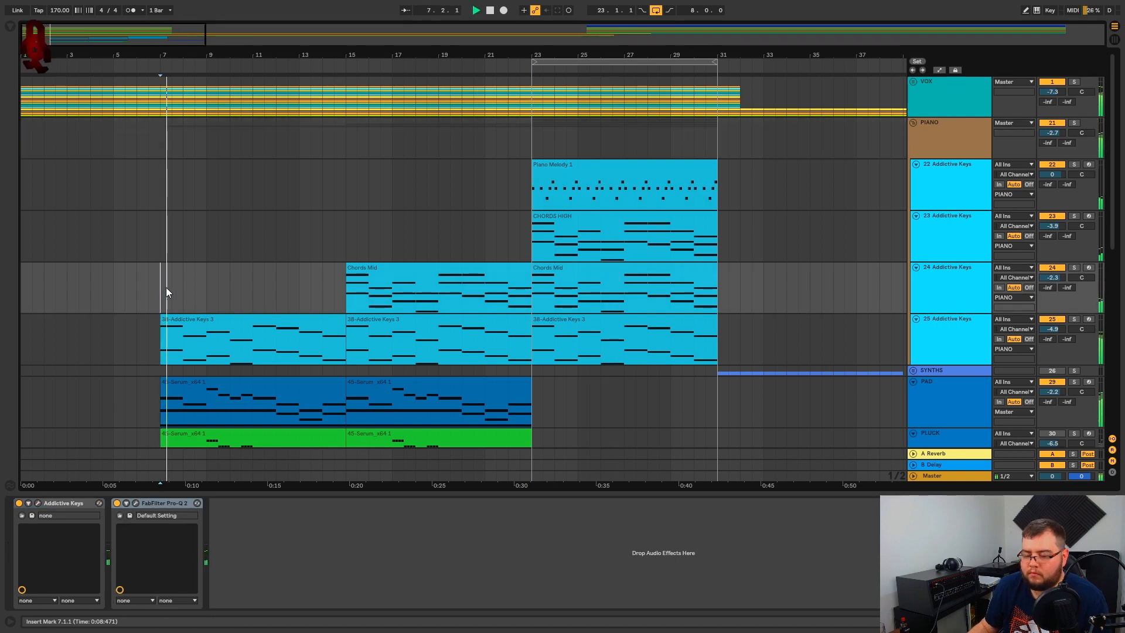
scroll(708, 331, "down", 2)
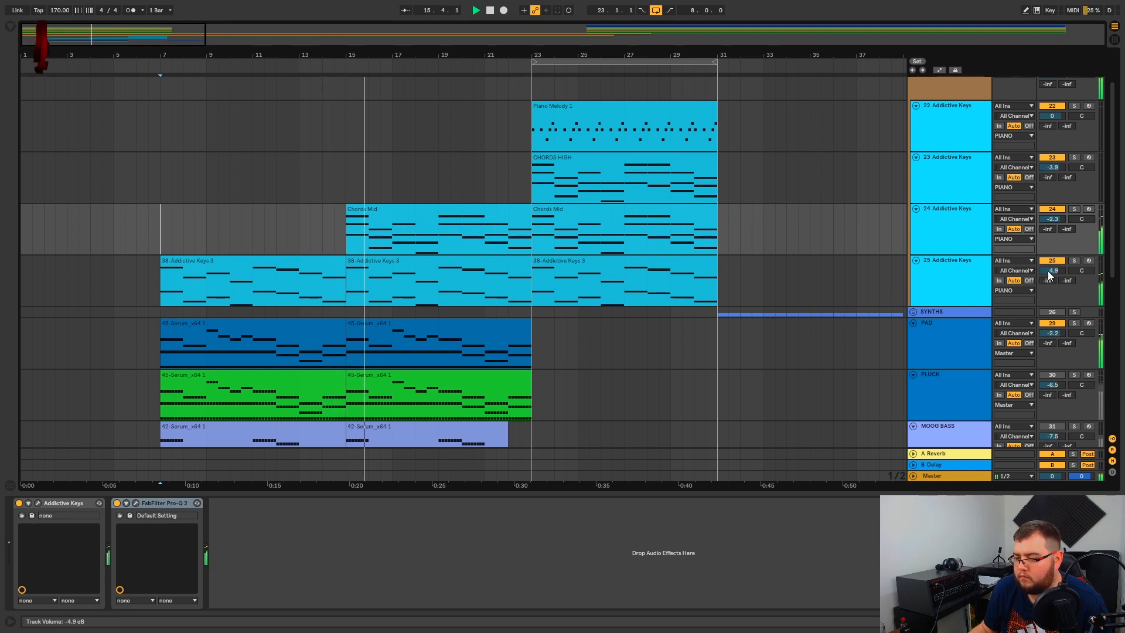
left_click_drag(1043, 335, 1043, 339)
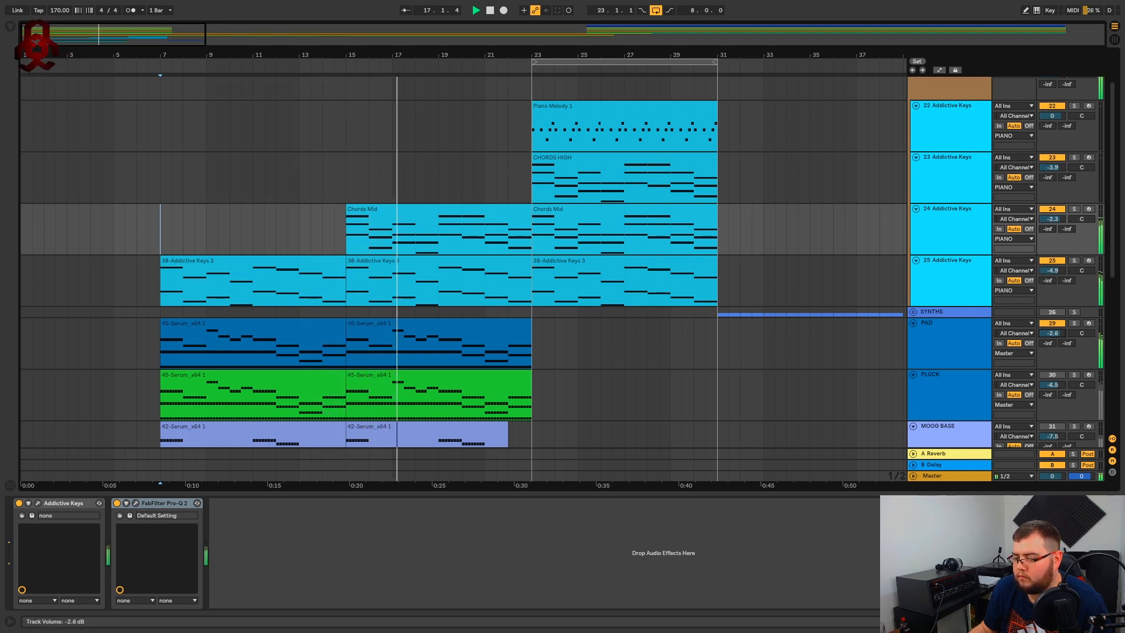
scroll(984, 275, "up", 2)
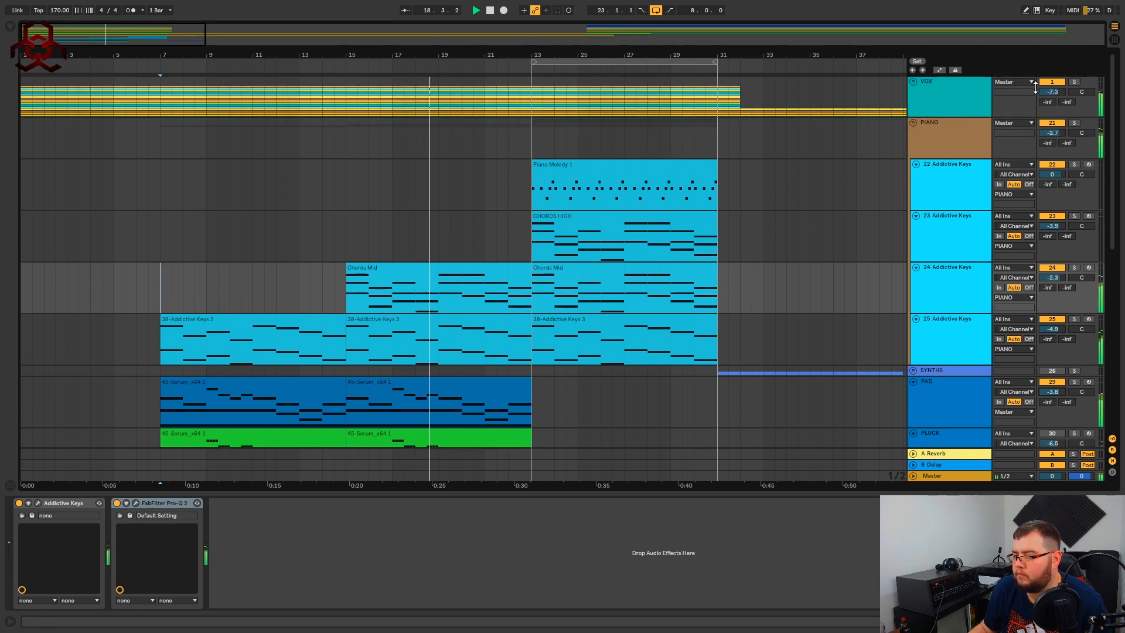
scroll(859, 192, "down", 3)
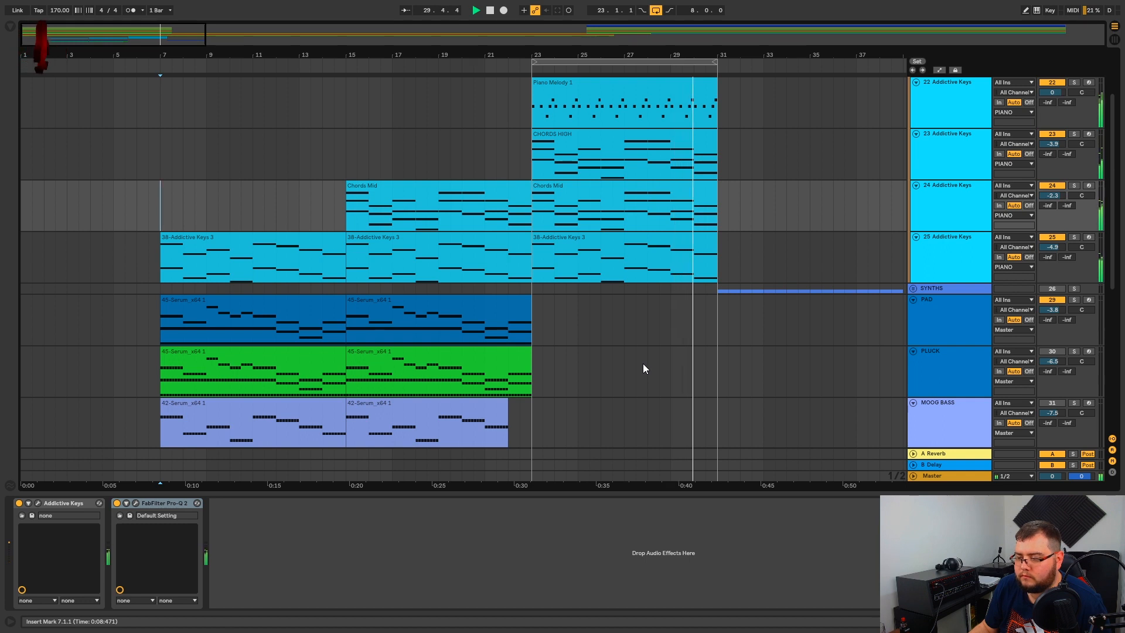
key("space")
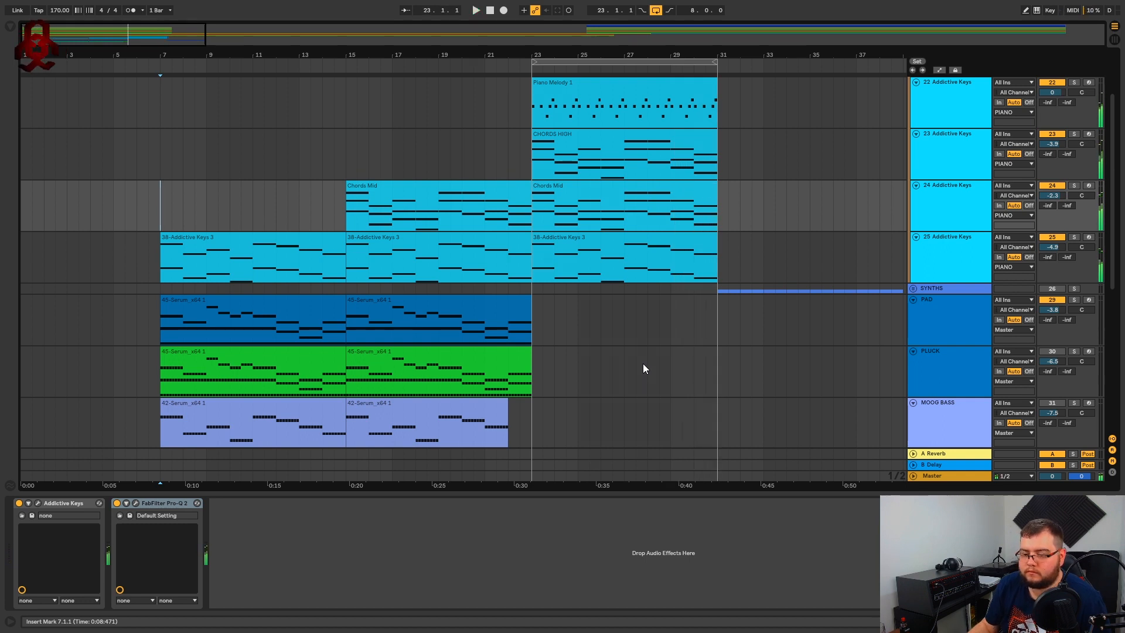